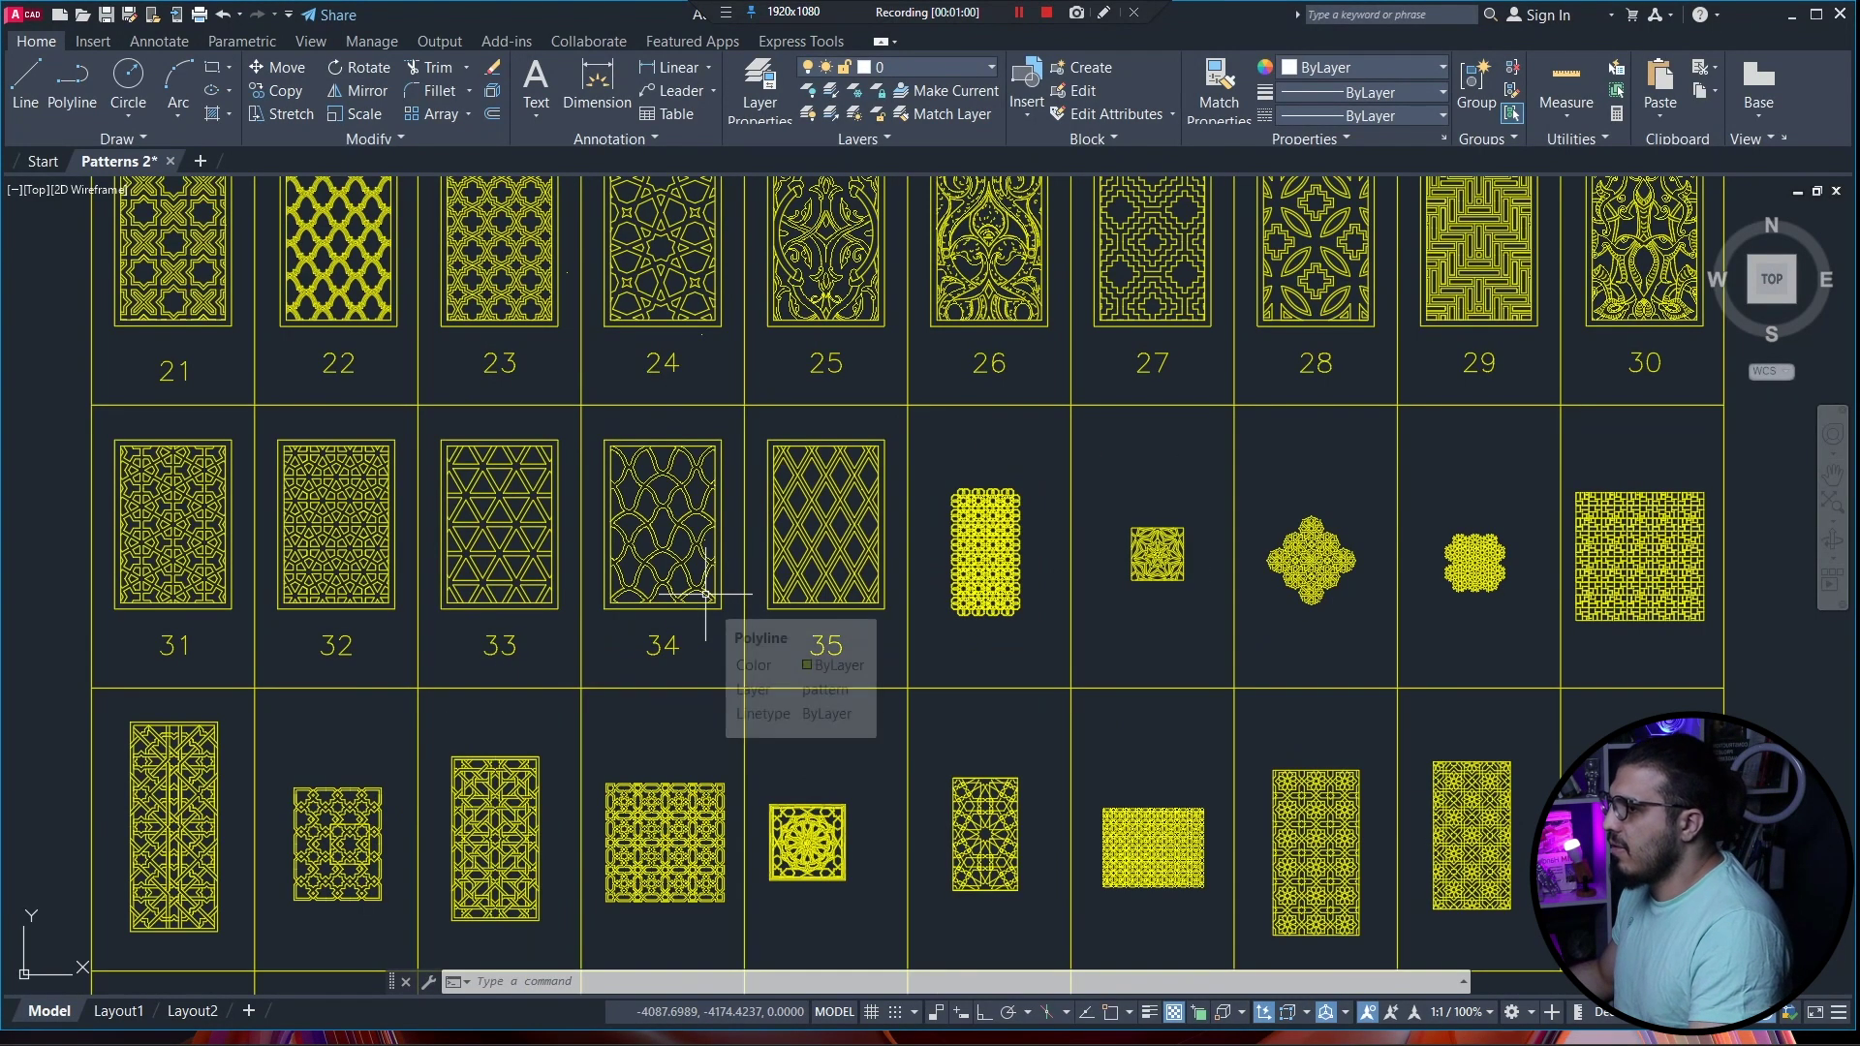
- Browse the lower rows of the pattern library, down to the last row with the floral medallion and woven patterns
{"action": "scroll", "coordinate": [706, 594], "scroll_direction": "down", "scroll_amount": 1}
{"action": "scroll", "coordinate": [1118, 803], "scroll_direction": "down", "scroll_amount": 1}
{"action": "middle_click_drag", "start_coordinate": [1111, 801], "coordinate": [938, 560]}
{"action": "scroll", "coordinate": [760, 685], "scroll_direction": "up", "scroll_amount": 6}
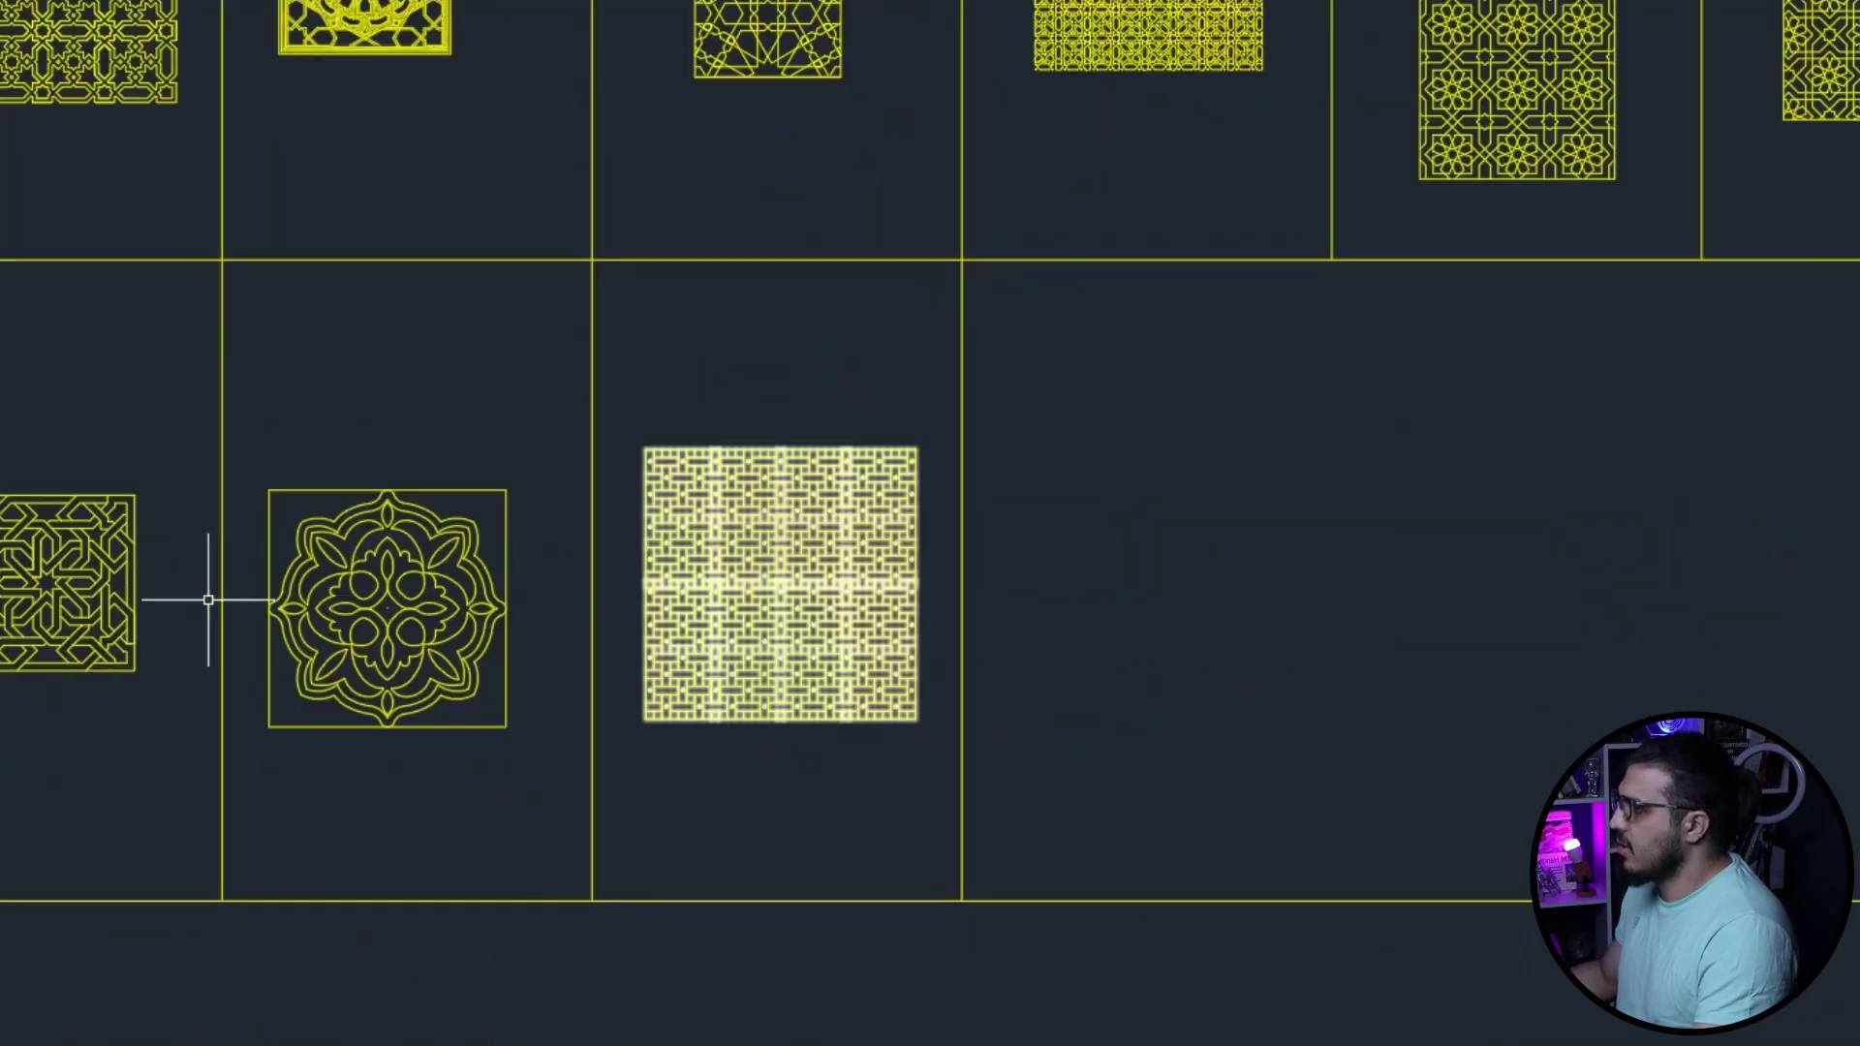
{"action": "scroll", "coordinate": [425, 541], "scroll_direction": "up", "scroll_amount": 2}
{"action": "scroll", "coordinate": [495, 409], "scroll_direction": "down", "scroll_amount": 4}
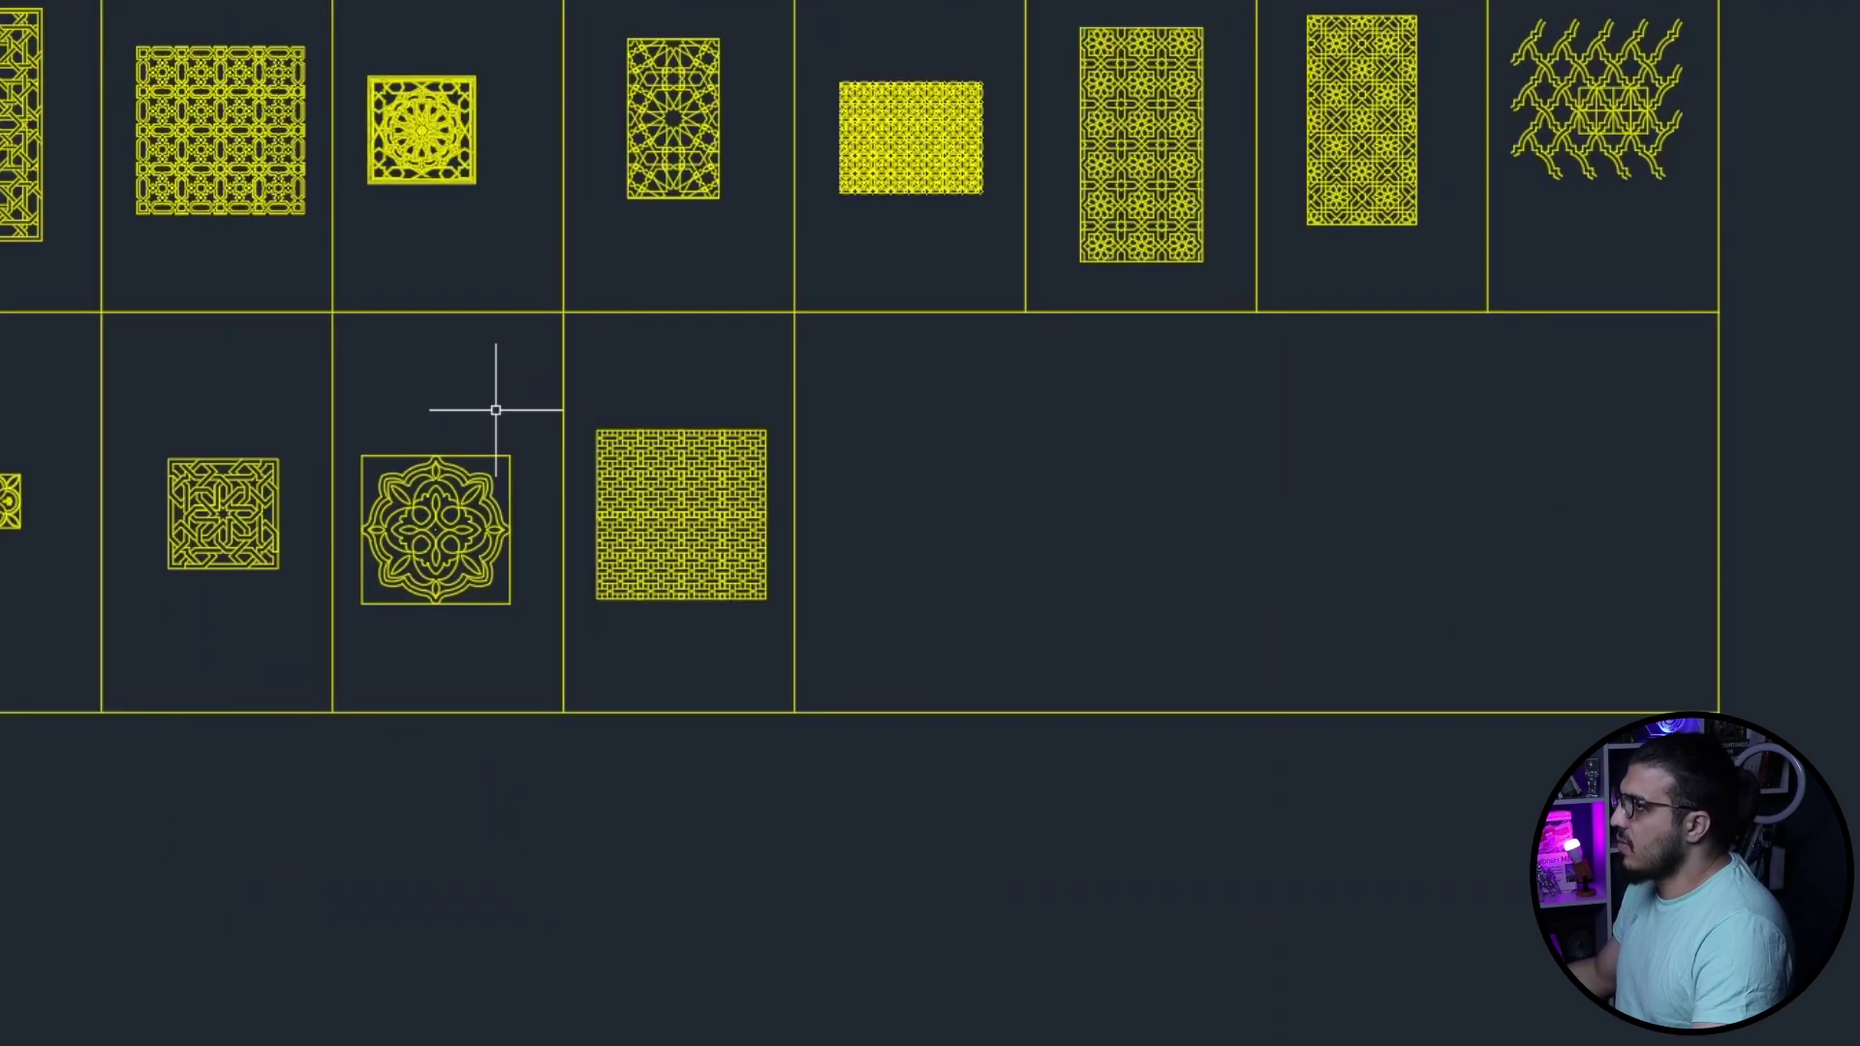
{"action": "middle_click_drag", "start_coordinate": [449, 279], "coordinate": [458, 647]}
{"action": "middle_click_drag", "start_coordinate": [857, 696], "coordinate": [231, 617]}
{"action": "scroll", "coordinate": [253, 575], "scroll_direction": "down", "scroll_amount": 4}
{"action": "scroll", "coordinate": [42, 698], "scroll_direction": "up", "scroll_amount": 3}
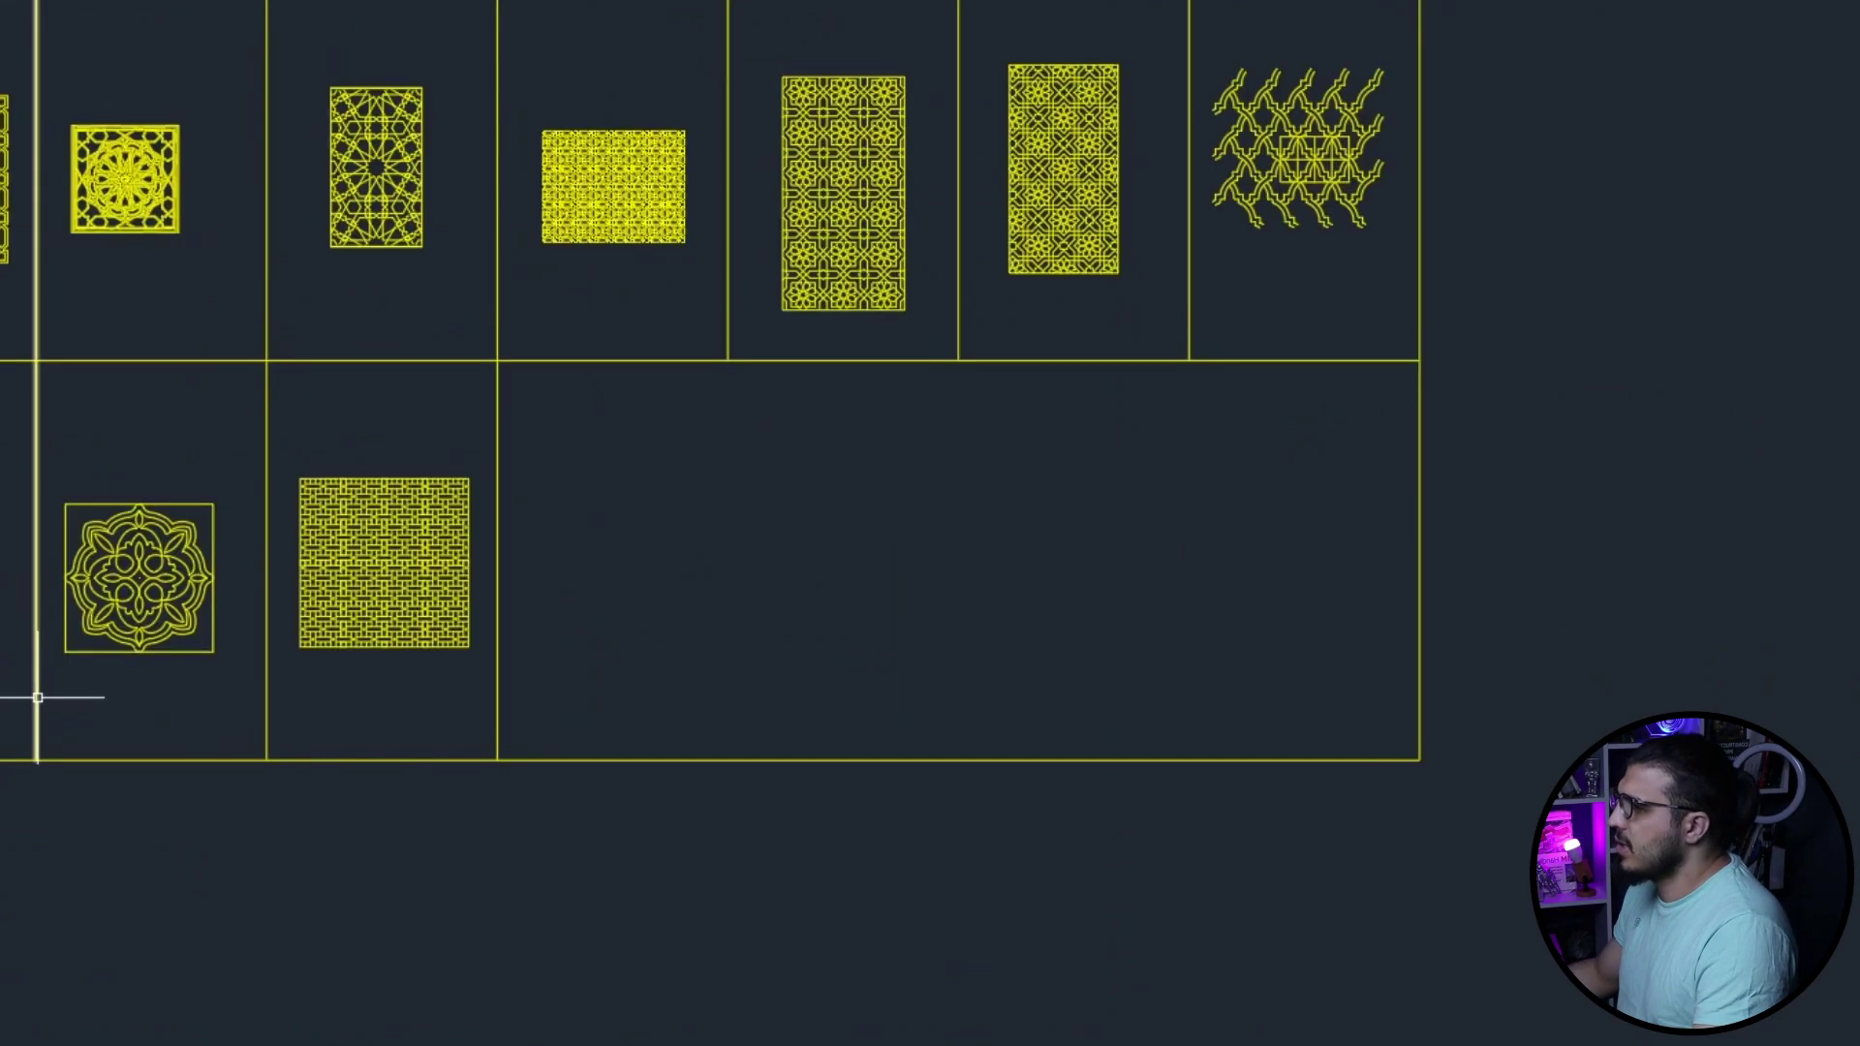
- Examine the linework of the floral medallion pattern inside its square frame in the last row
{"action": "scroll", "coordinate": [58, 629], "scroll_direction": "up", "scroll_amount": 5}
{"action": "middle_click_drag", "start_coordinate": [378, 465], "coordinate": [634, 599]}
{"action": "left_click", "coordinate": [240, 202]}
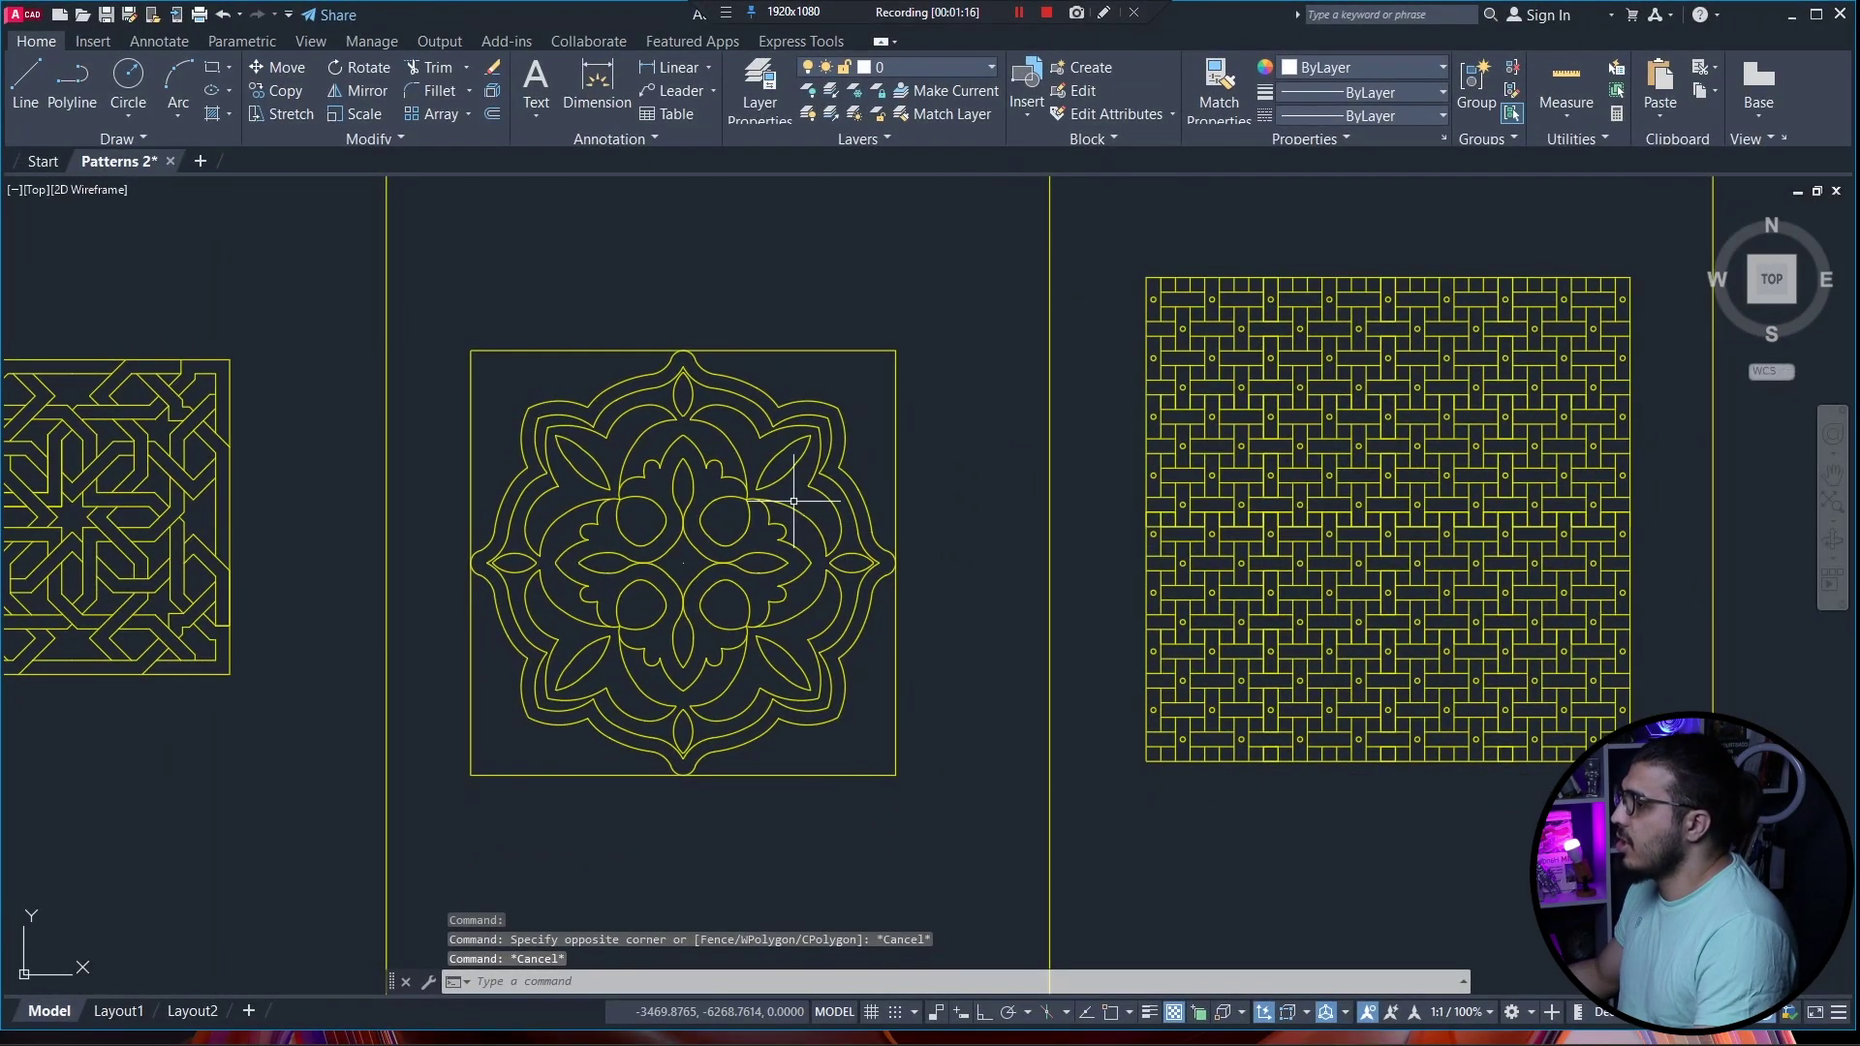
{"action": "scroll", "coordinate": [790, 378], "scroll_direction": "up", "scroll_amount": 4}
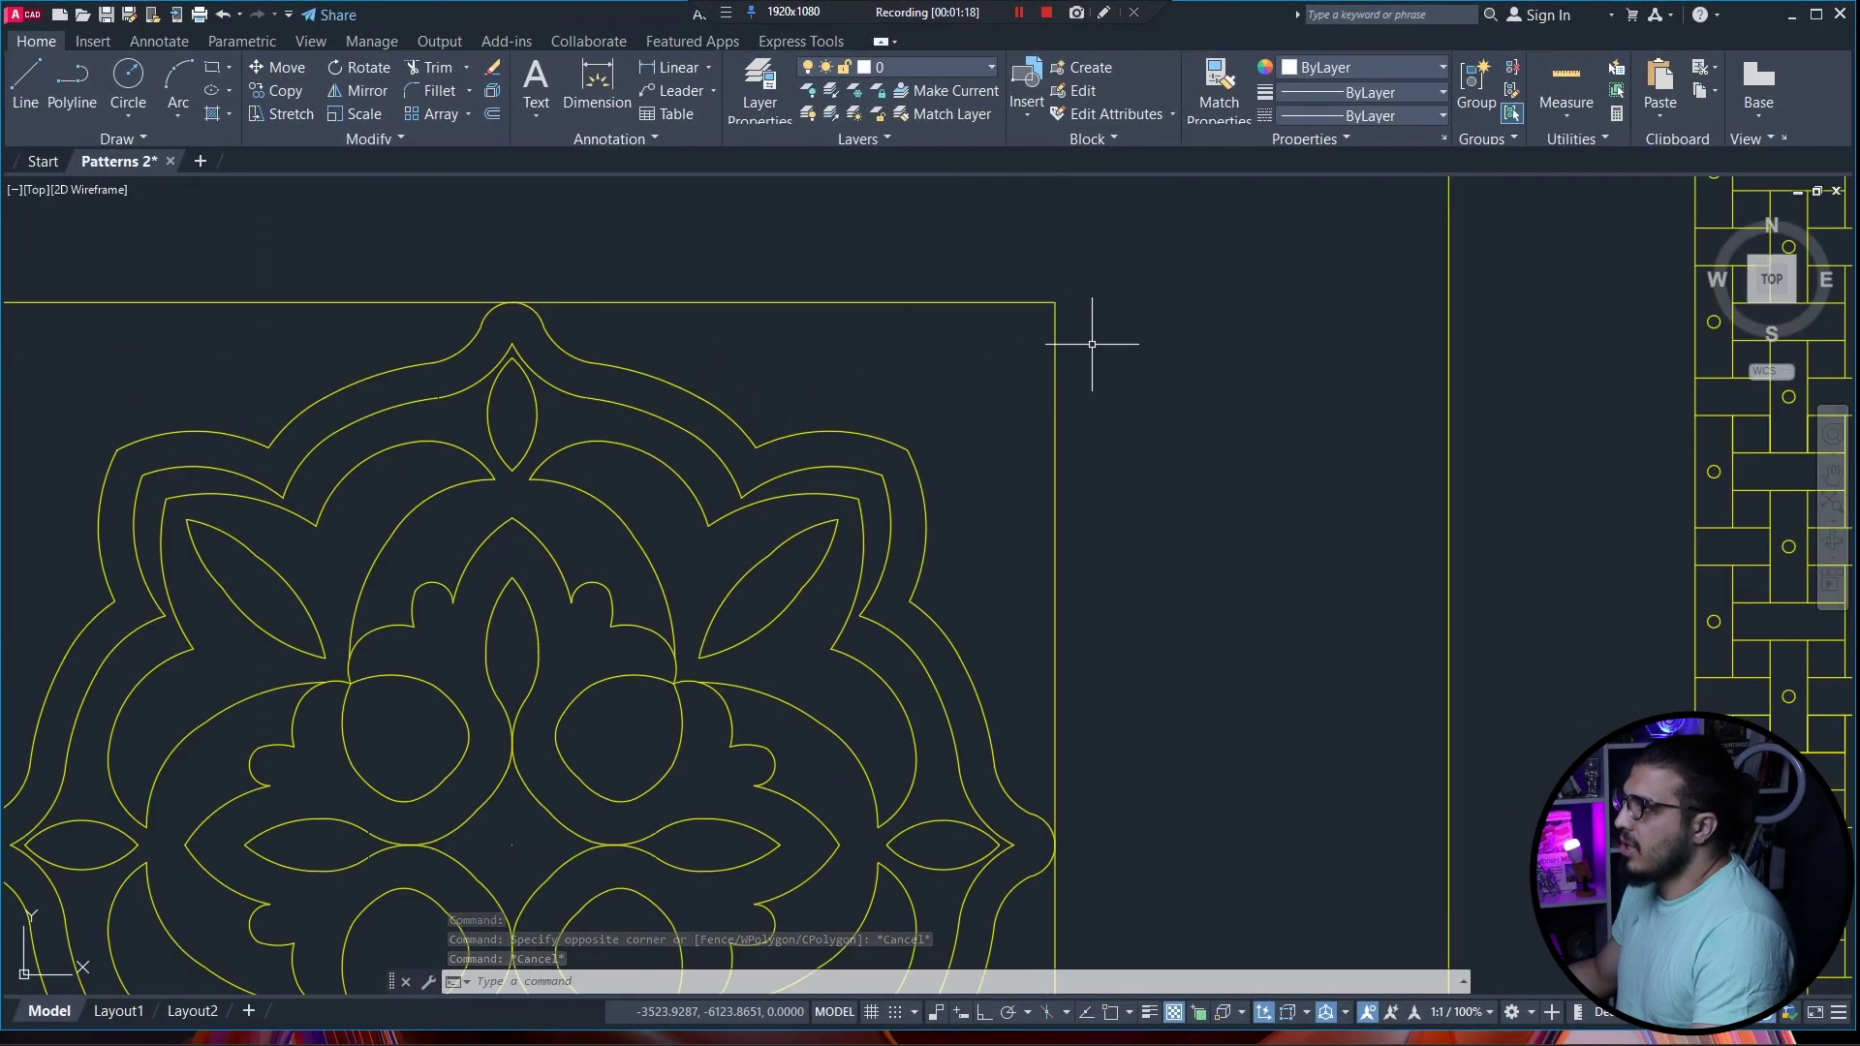
{"action": "middle_click_drag", "start_coordinate": [1092, 344], "coordinate": [1313, 286]}
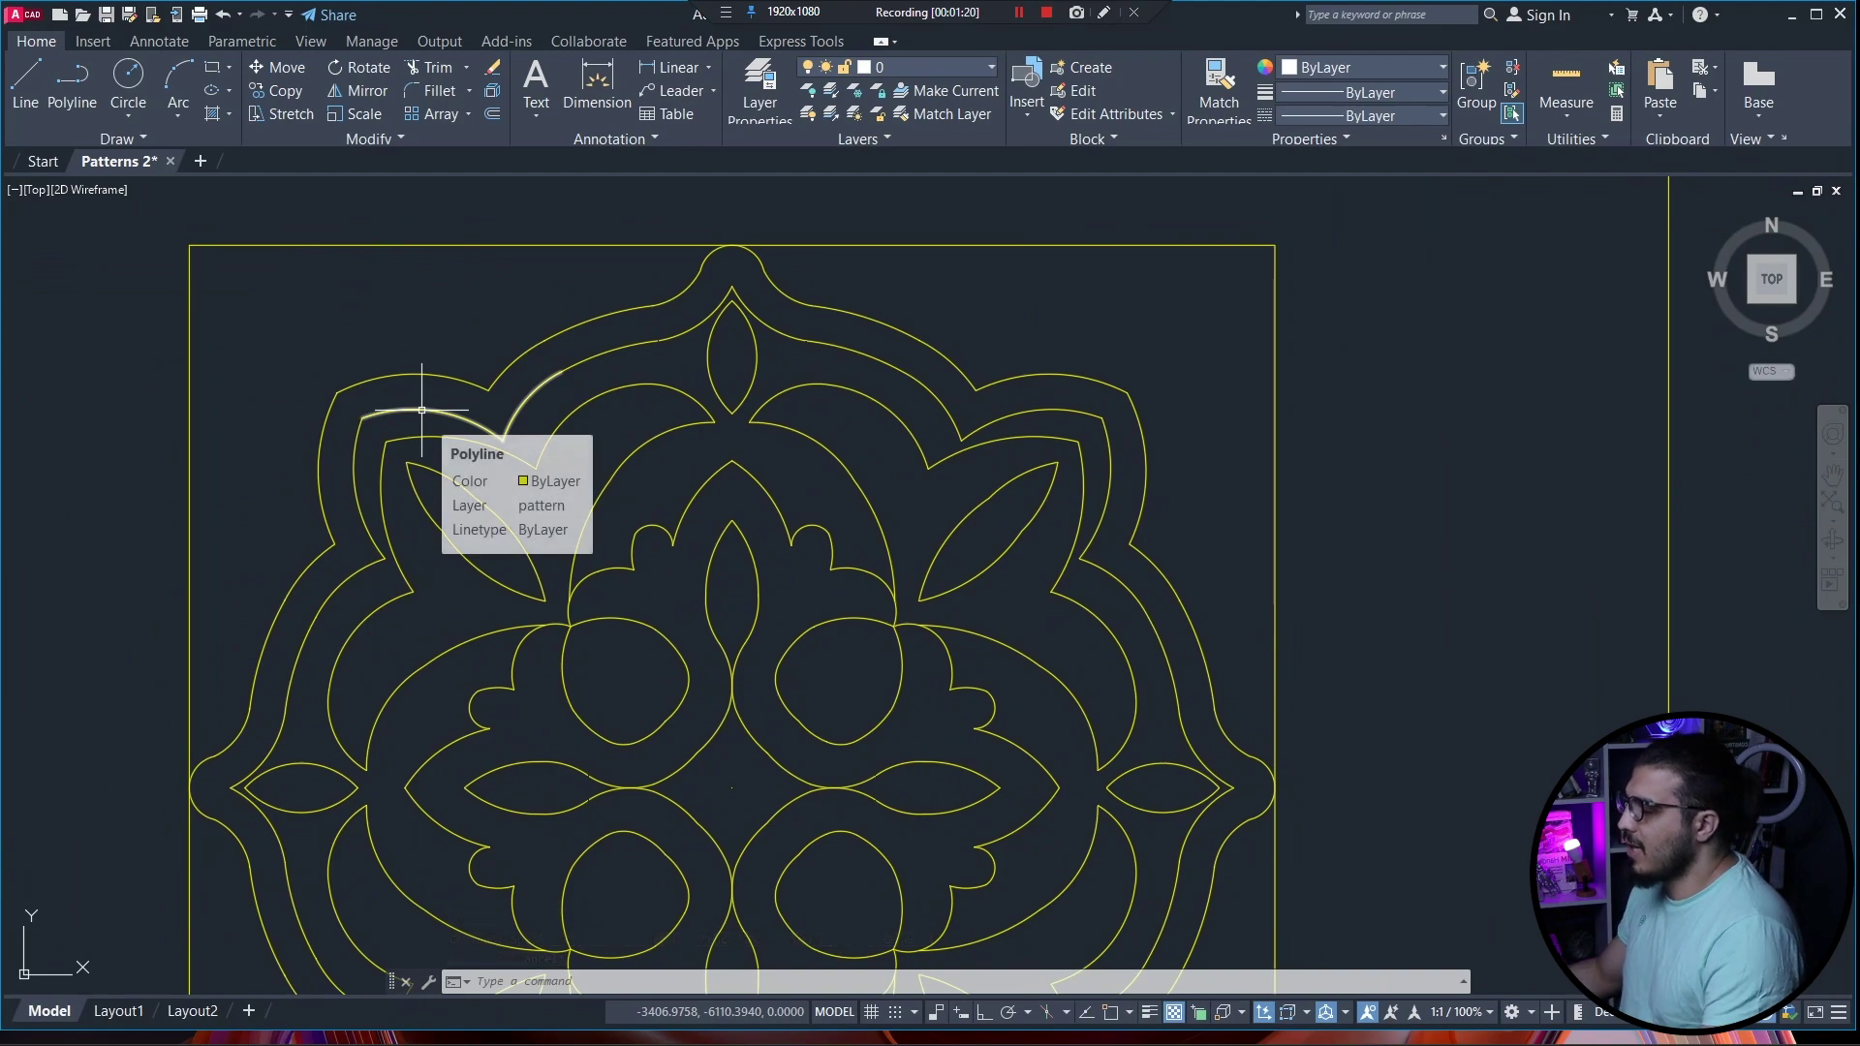
{"action": "scroll", "coordinate": [499, 441], "scroll_direction": "down", "scroll_amount": 4}
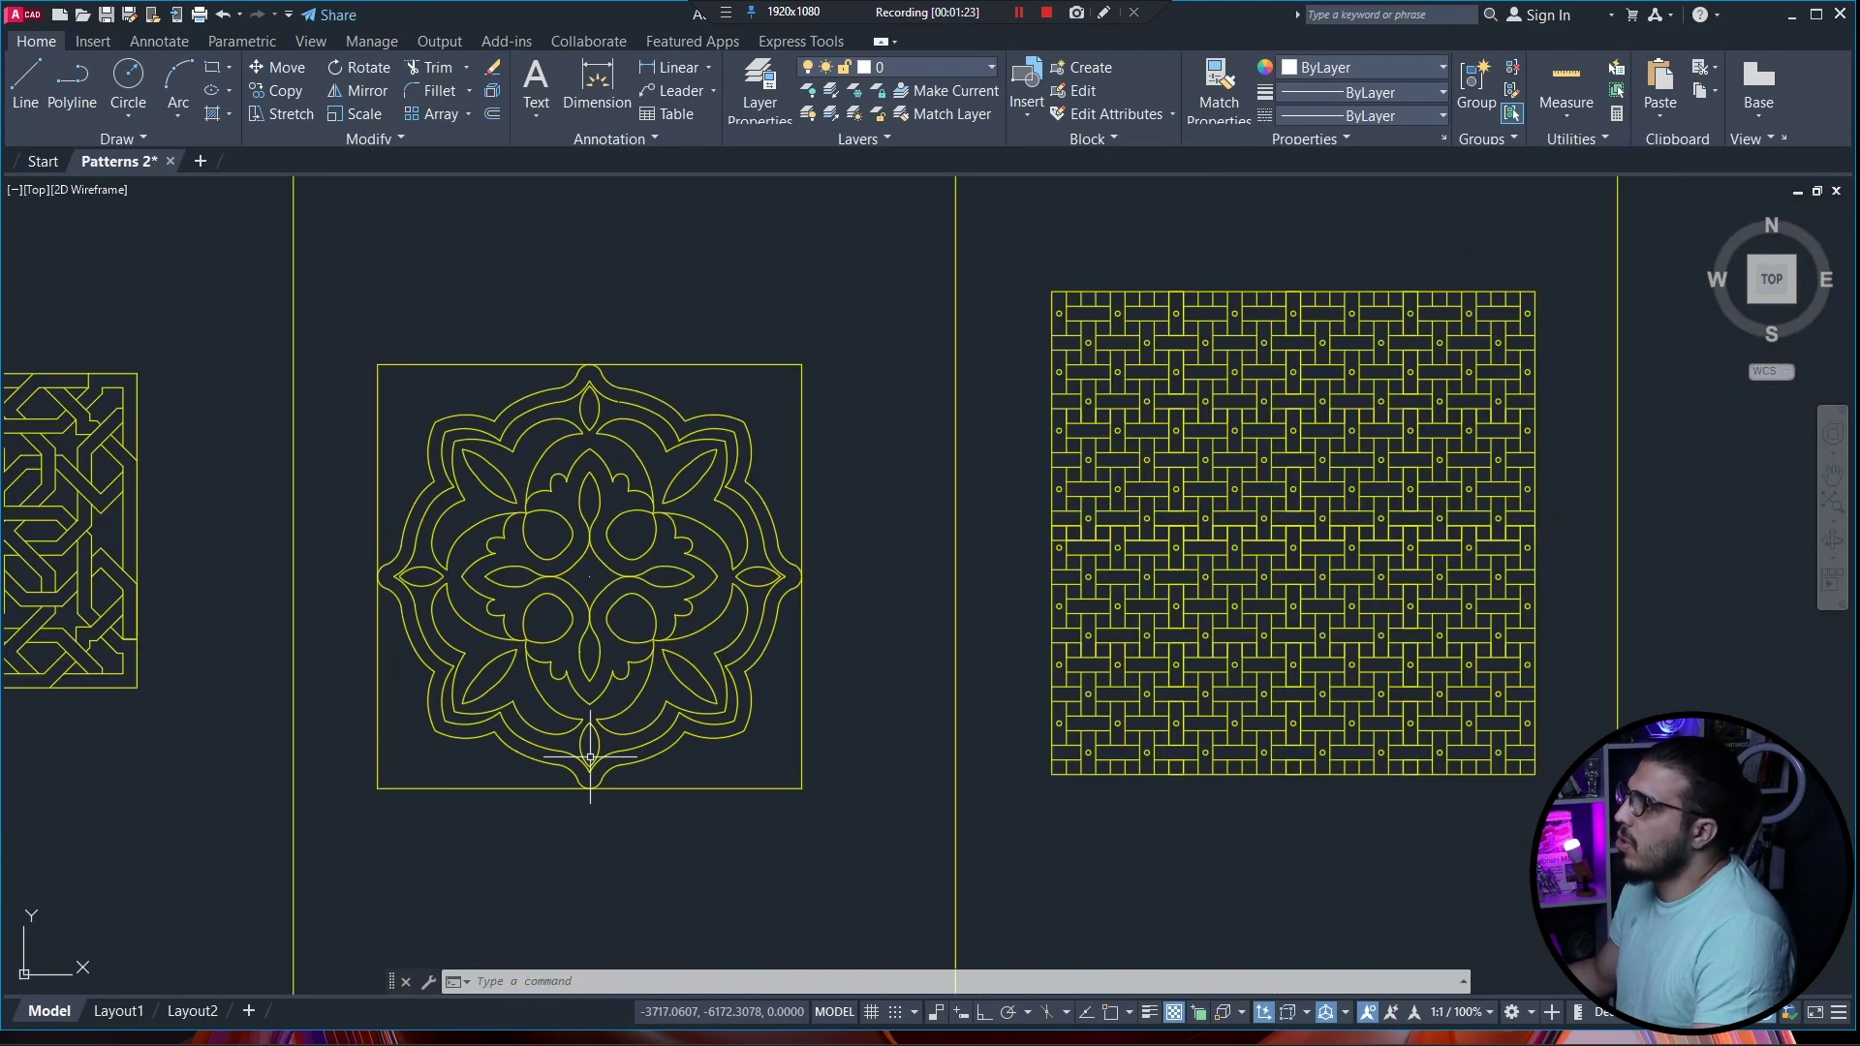
{"action": "middle_click_drag", "start_coordinate": [360, 436], "coordinate": [547, 407]}
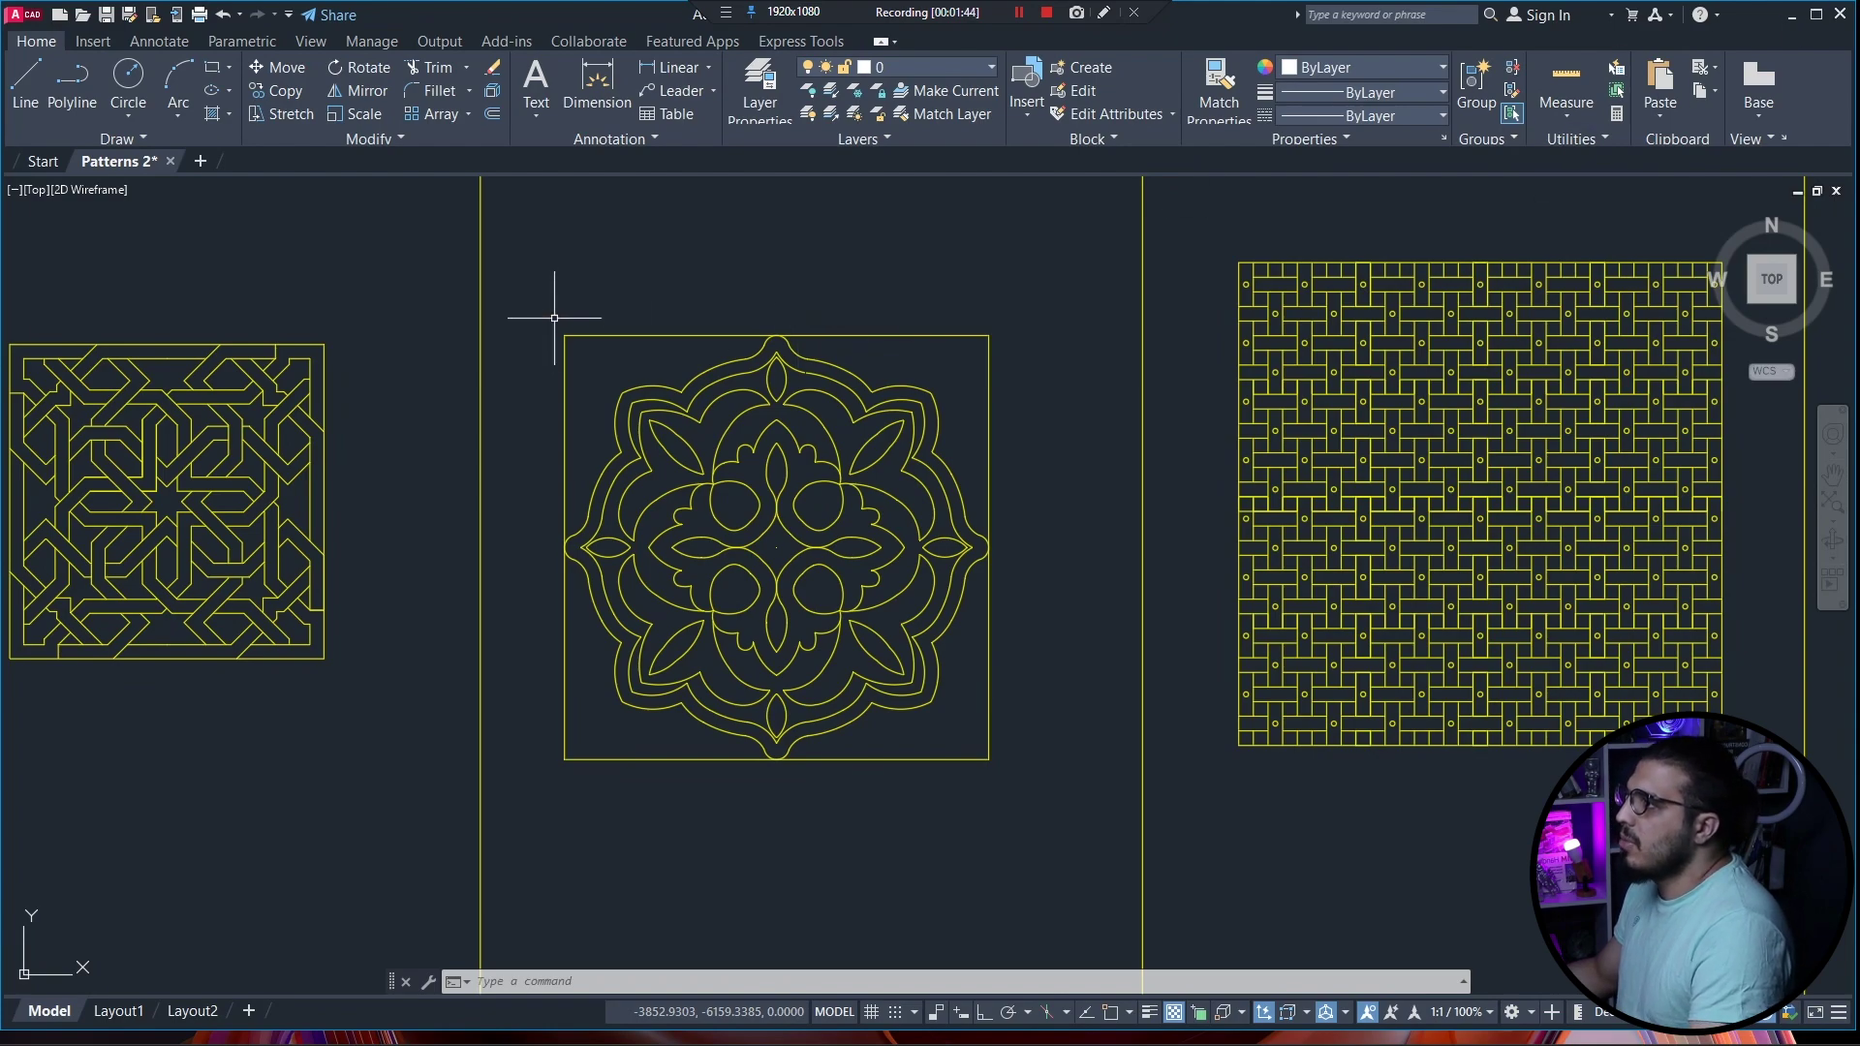
- Copy the floral medallion with its square frame into a new drawing, placing its lower-left corner at the origin
{"action": "left_click_drag", "start_coordinate": [554, 318], "coordinate": [1029, 779]}
{"action": "key", "text": "ctrl+c"}
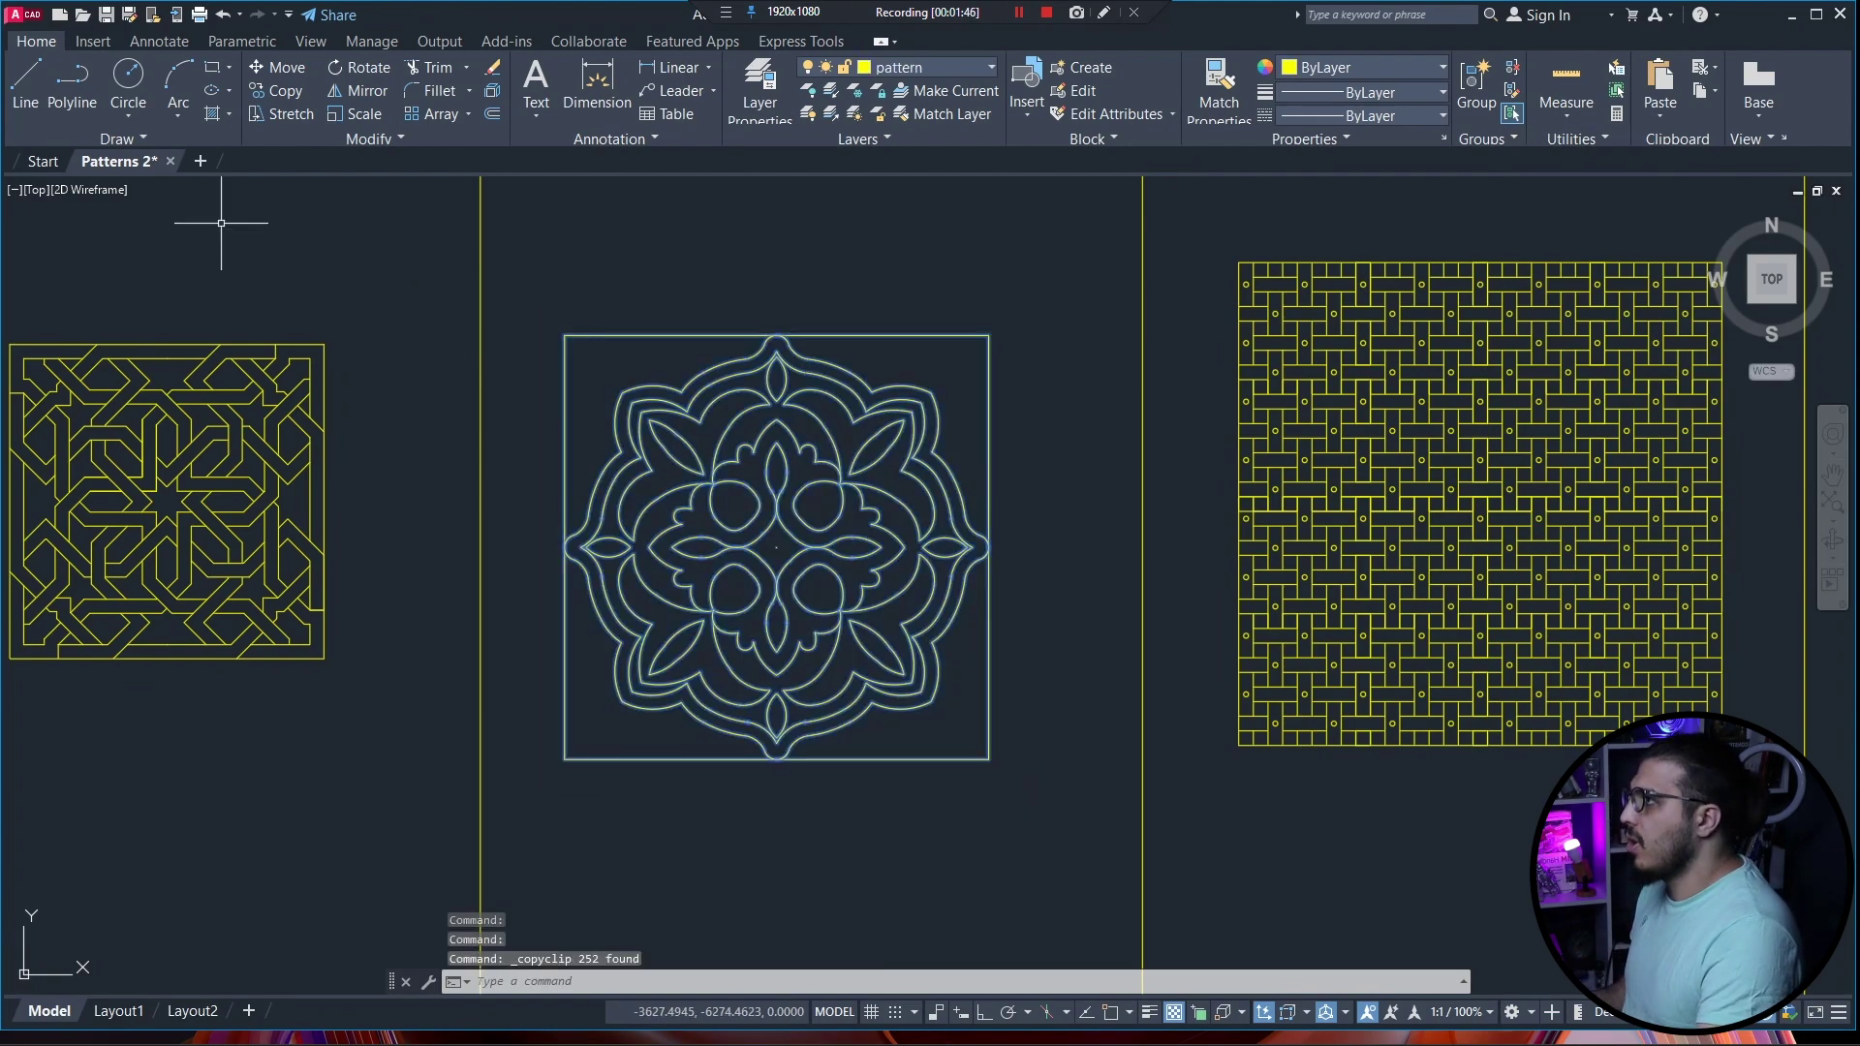
{"action": "left_click", "coordinate": [199, 160]}
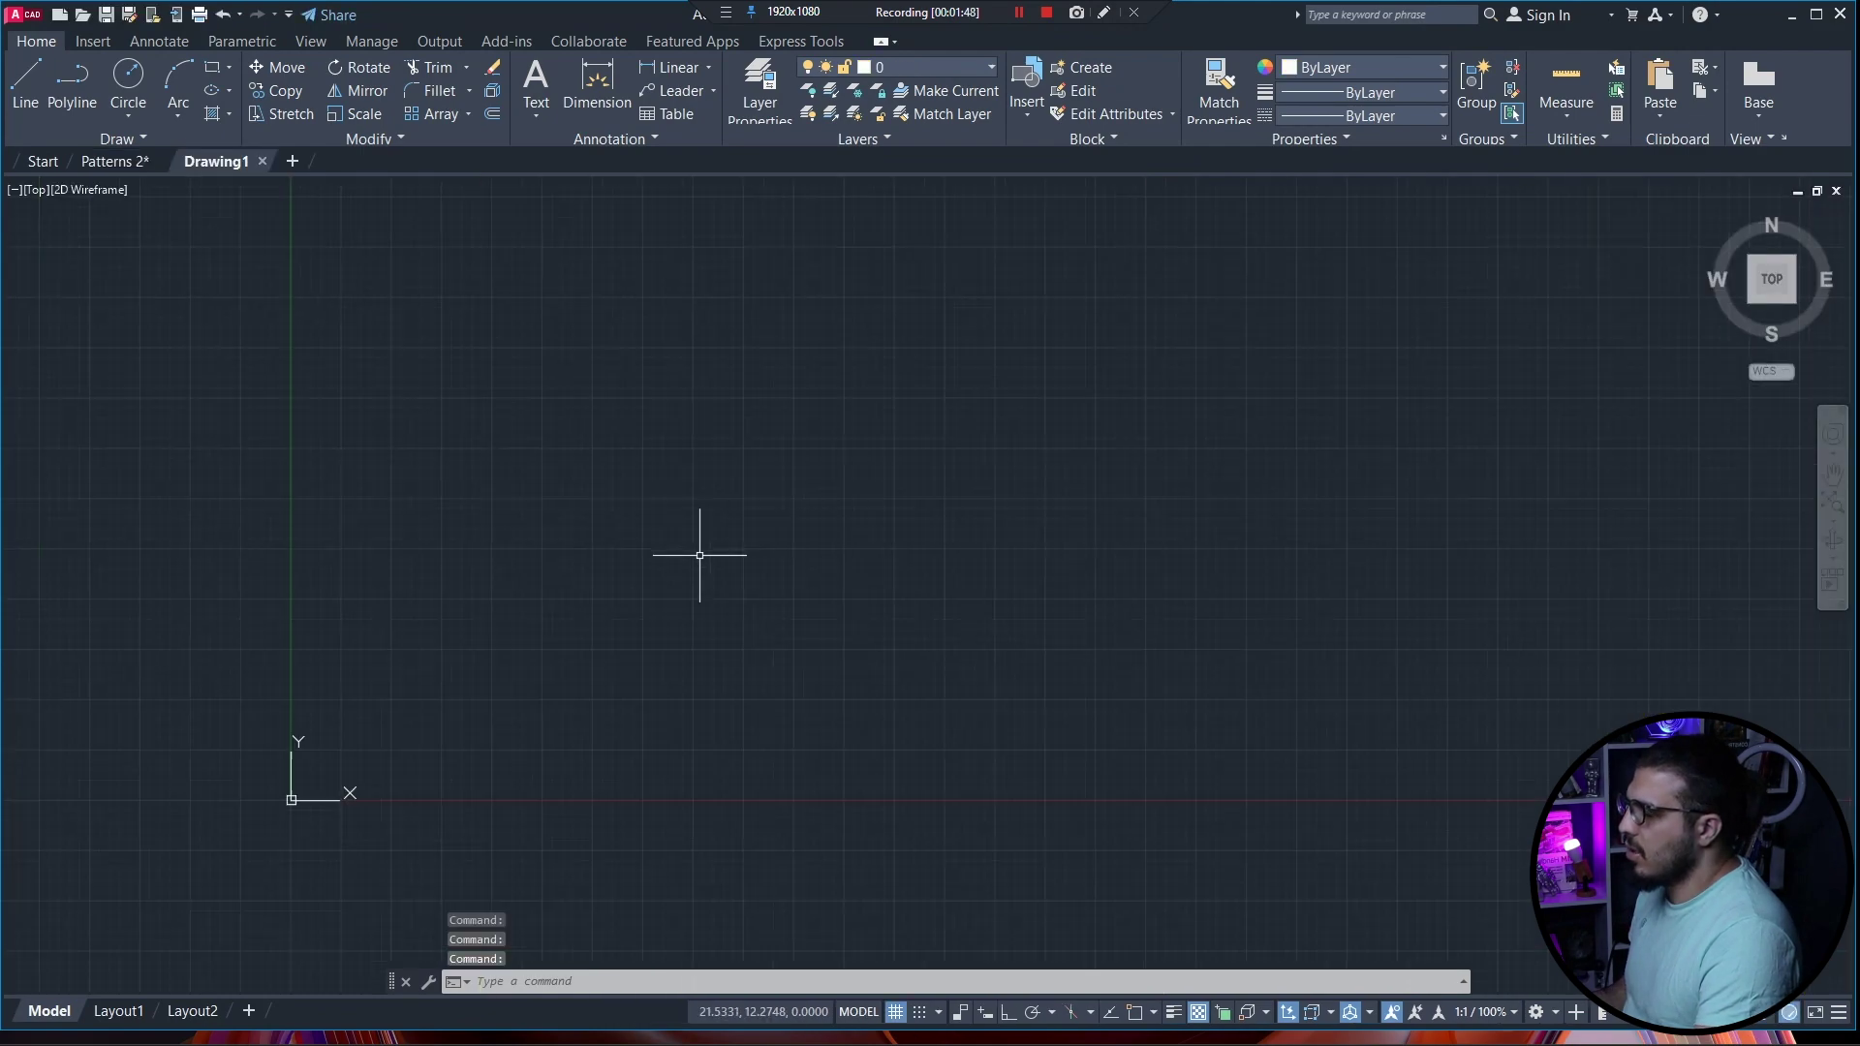
{"action": "key", "text": "ctrl+v"}
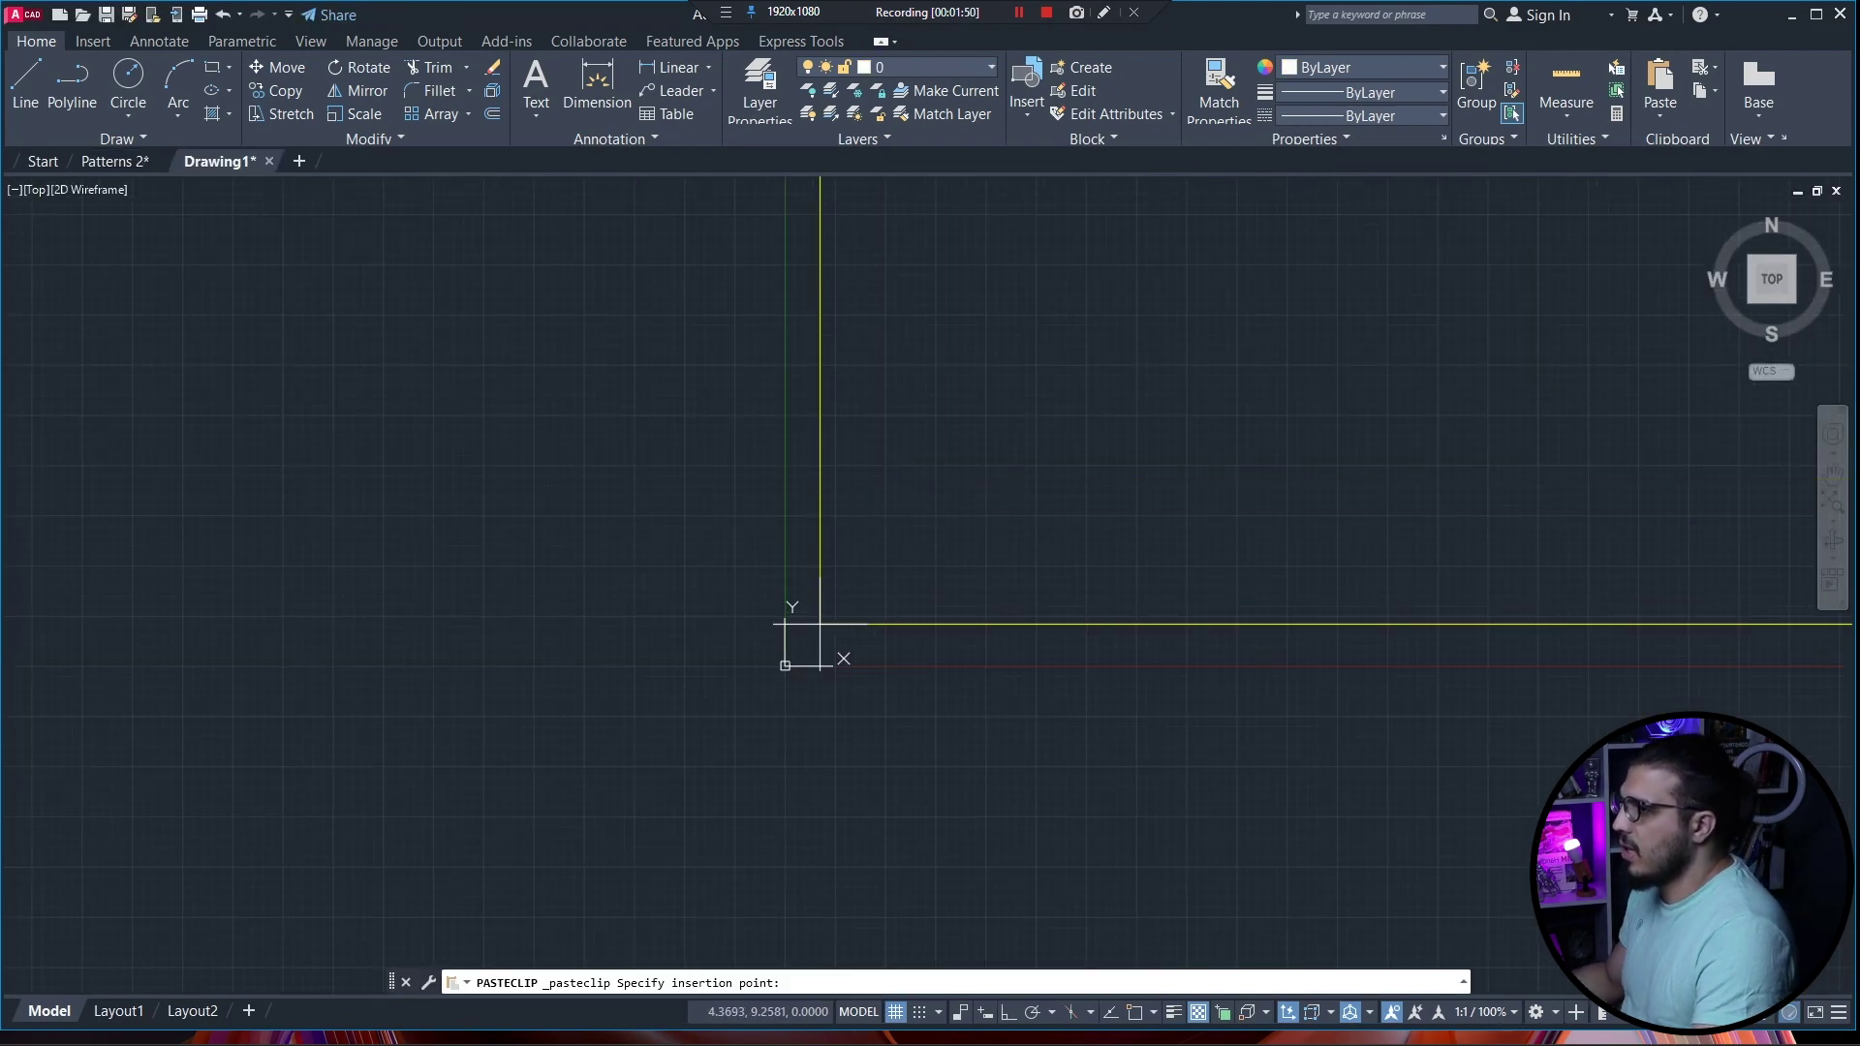
{"action": "left_click", "coordinate": [787, 664]}
{"action": "scroll", "coordinate": [928, 646], "scroll_direction": "up", "scroll_amount": 1}
{"action": "scroll", "coordinate": [927, 646], "scroll_direction": "down", "scroll_amount": 8}
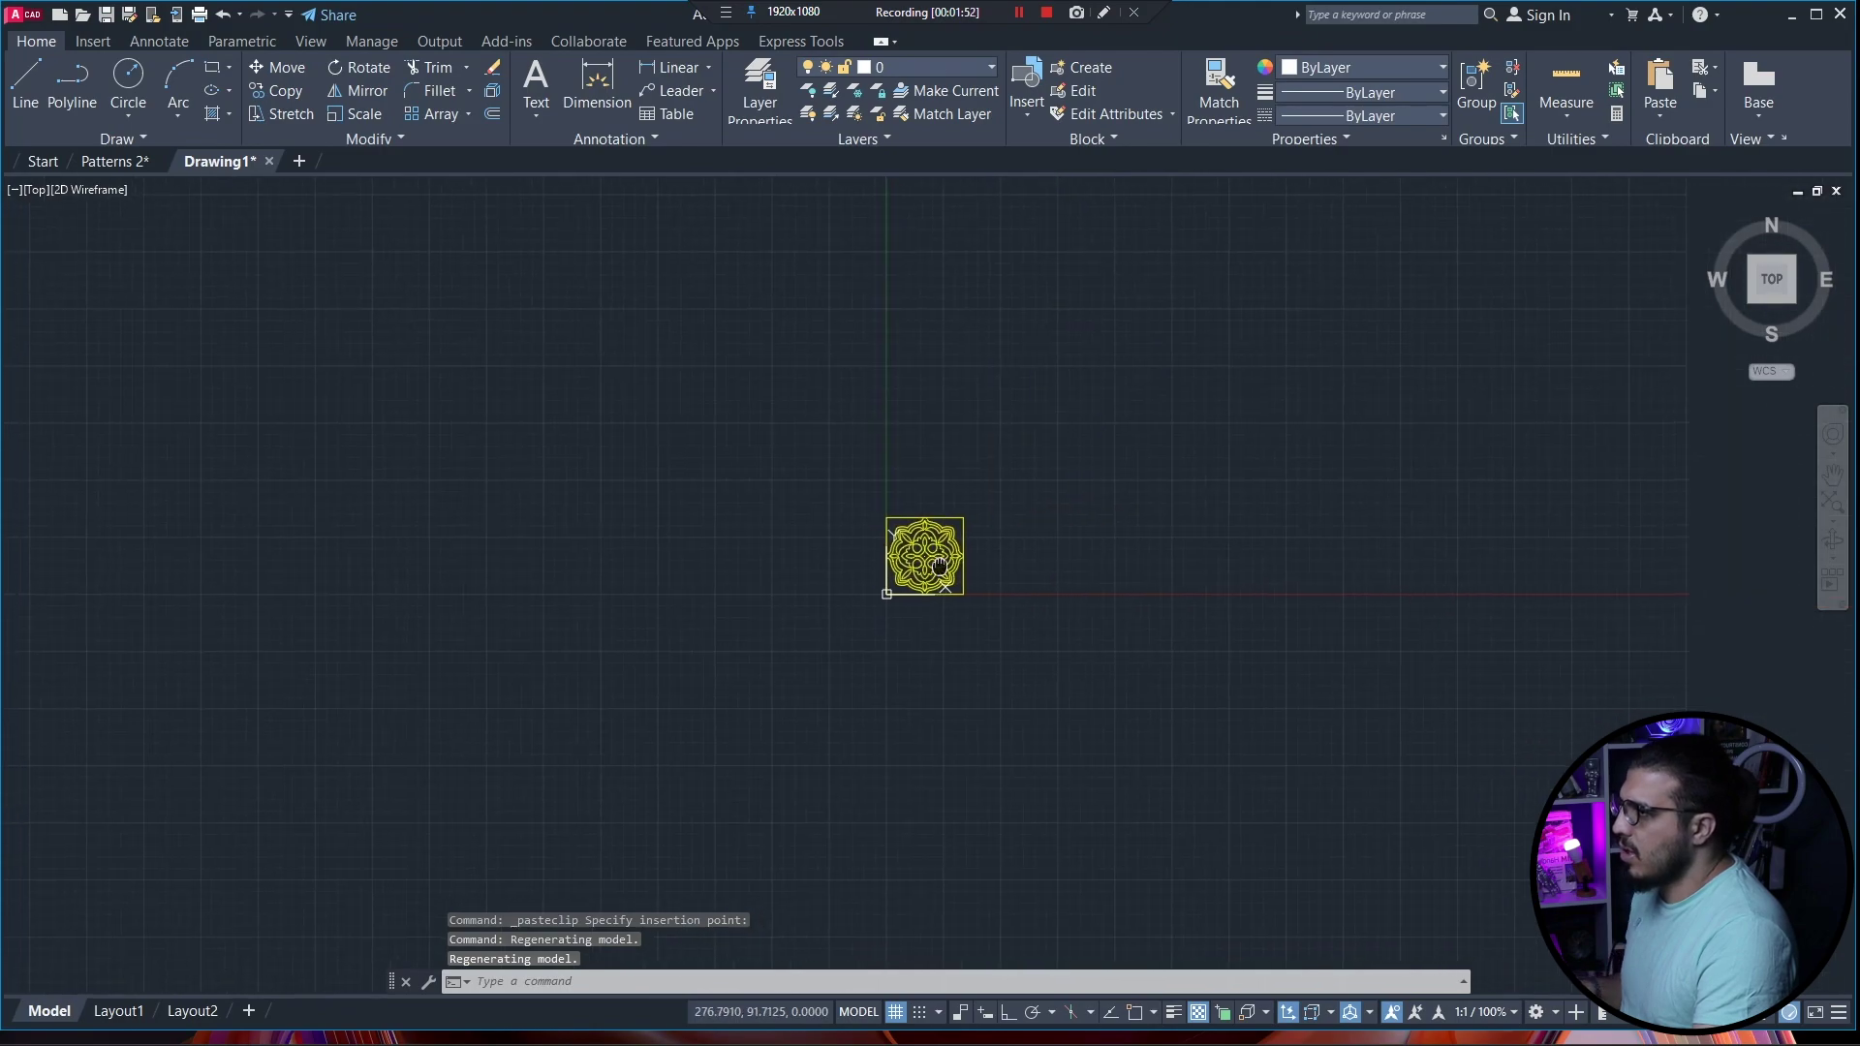
{"action": "scroll", "coordinate": [938, 577], "scroll_direction": "up", "scroll_amount": 3}
- Save the new drawing as PATTERN in the Special Floor Pattern in revit folder
{"action": "key", "text": "ctrl+s"}
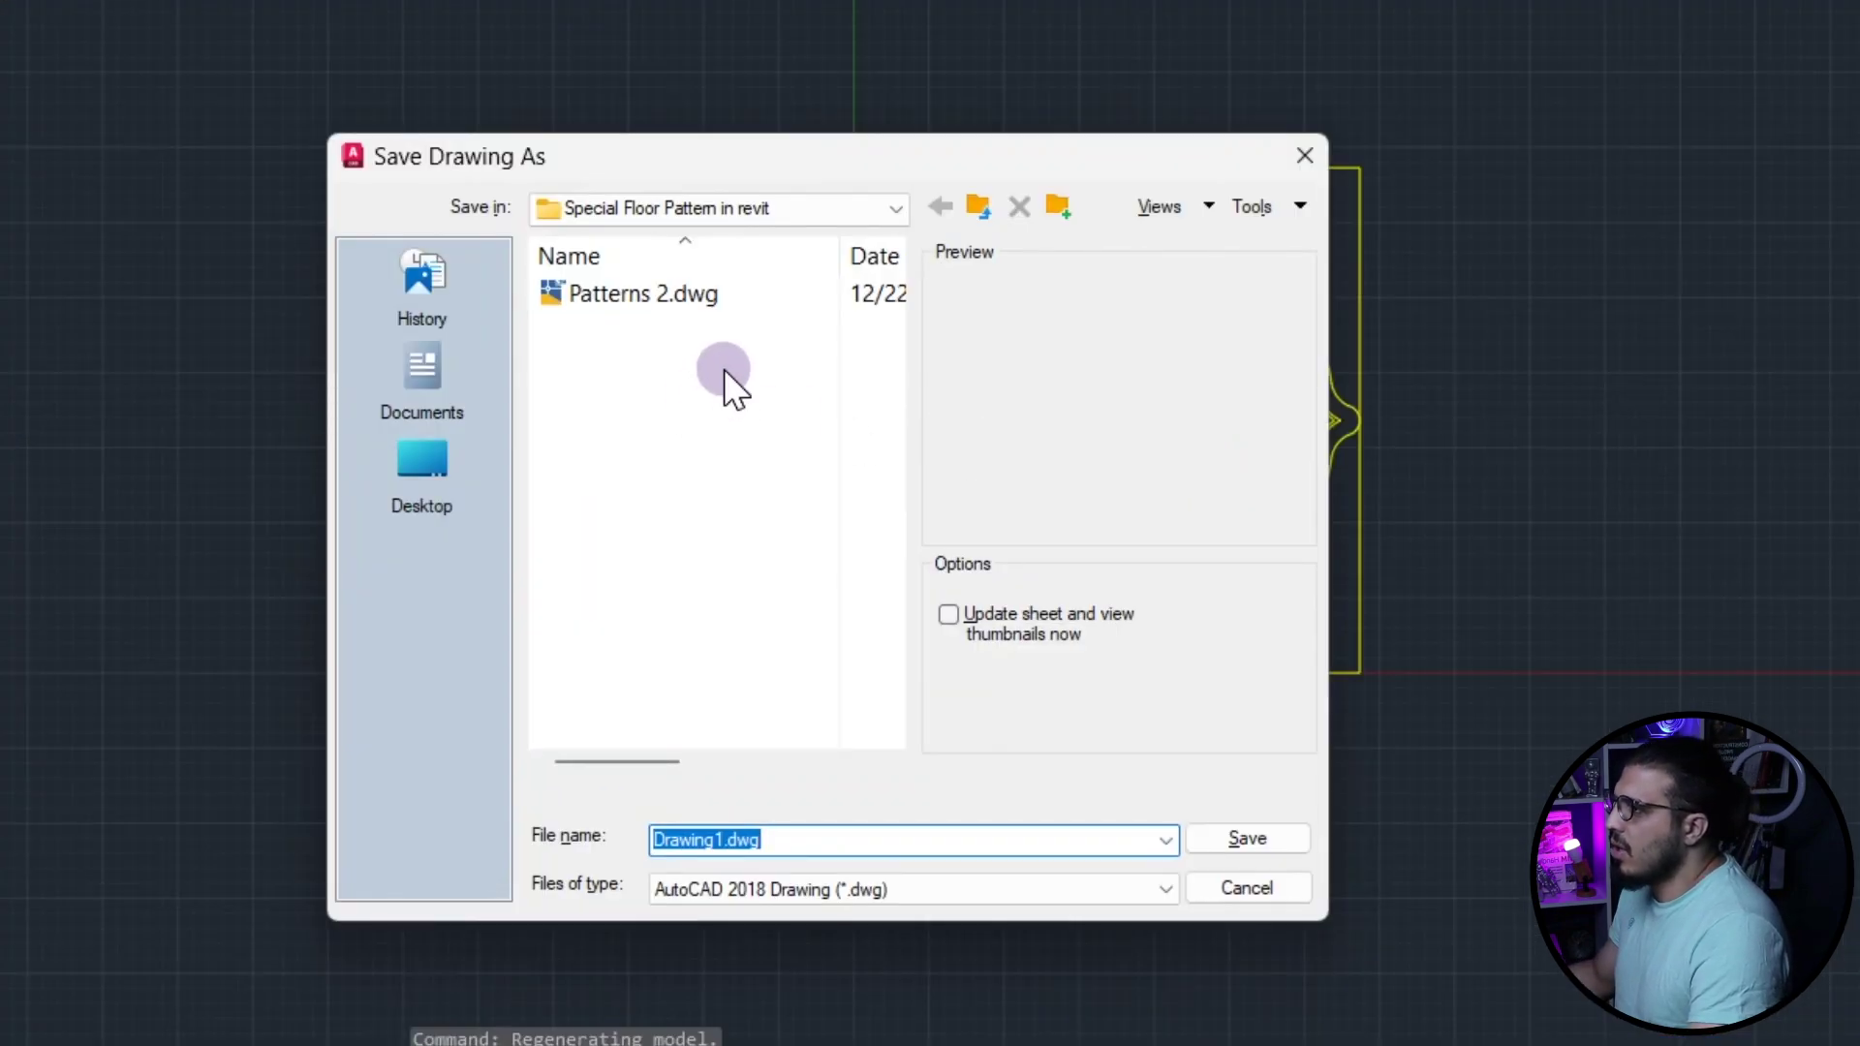
{"action": "type", "text": "PATTER"}
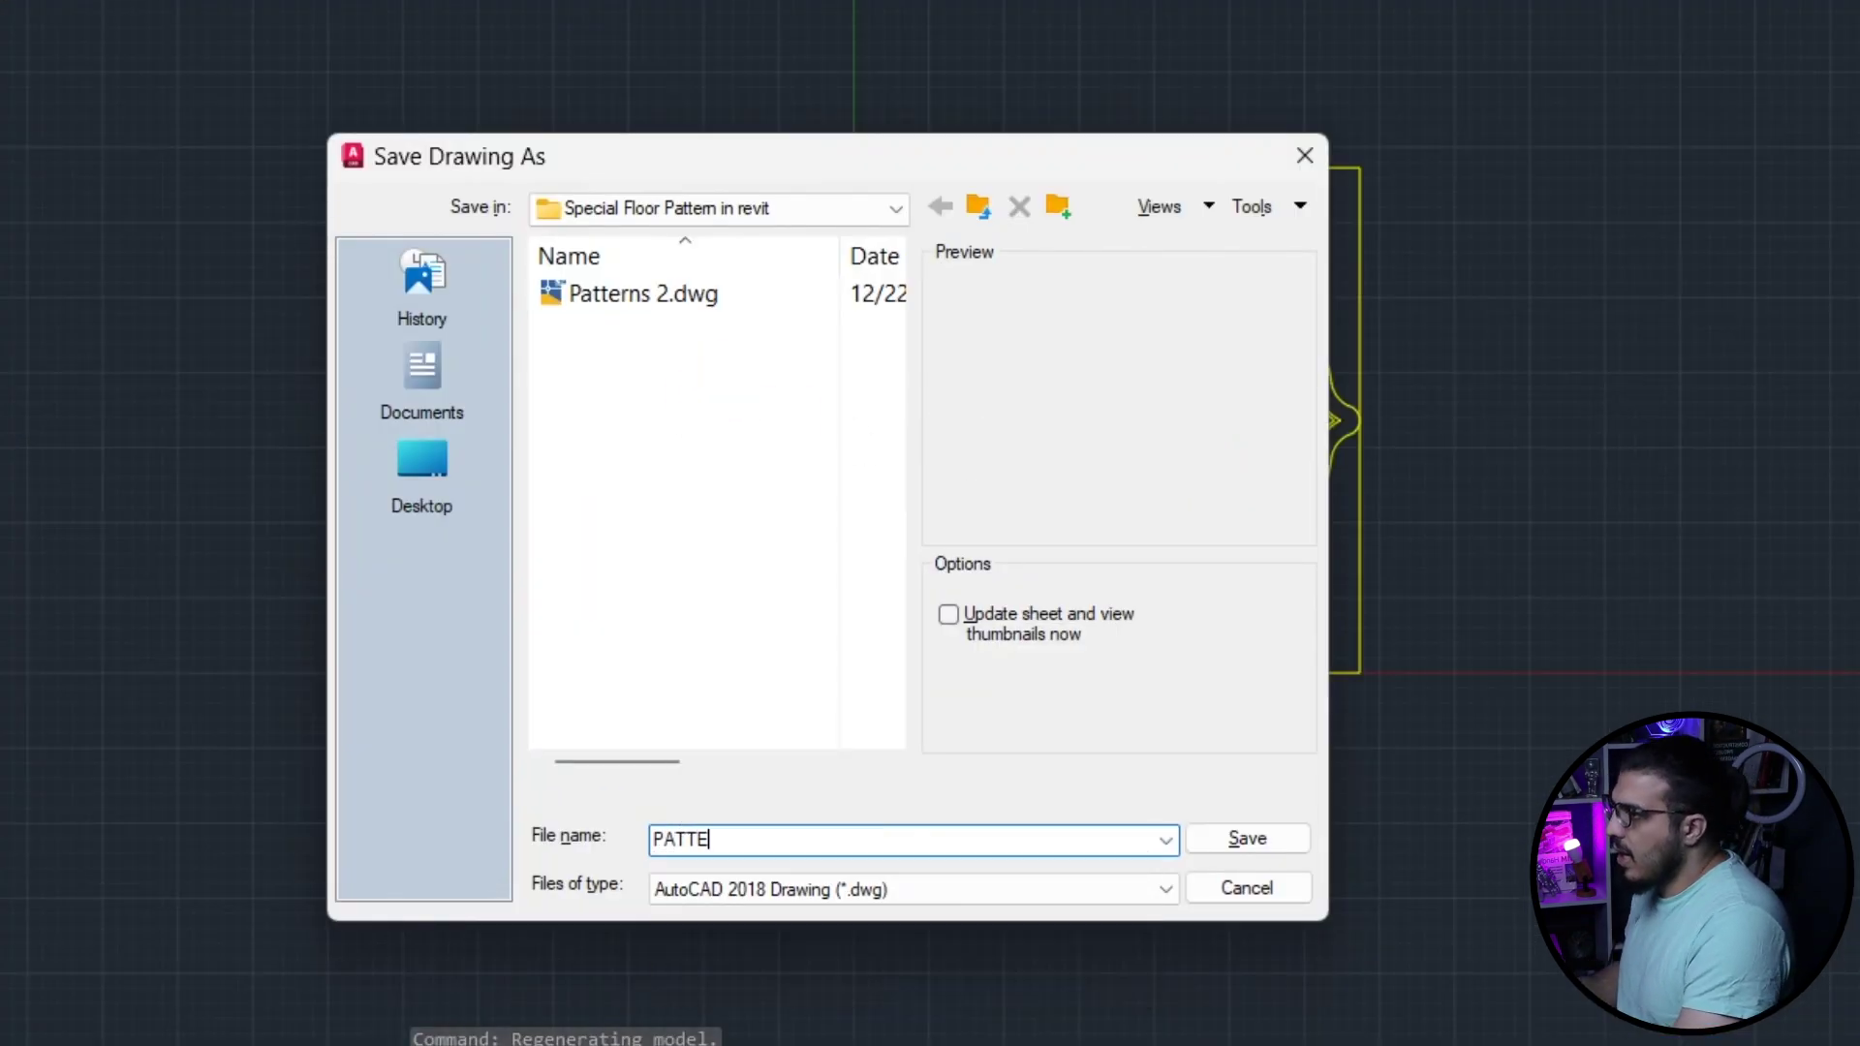
{"action": "type", "text": "N"}
{"action": "key", "text": "Return"}
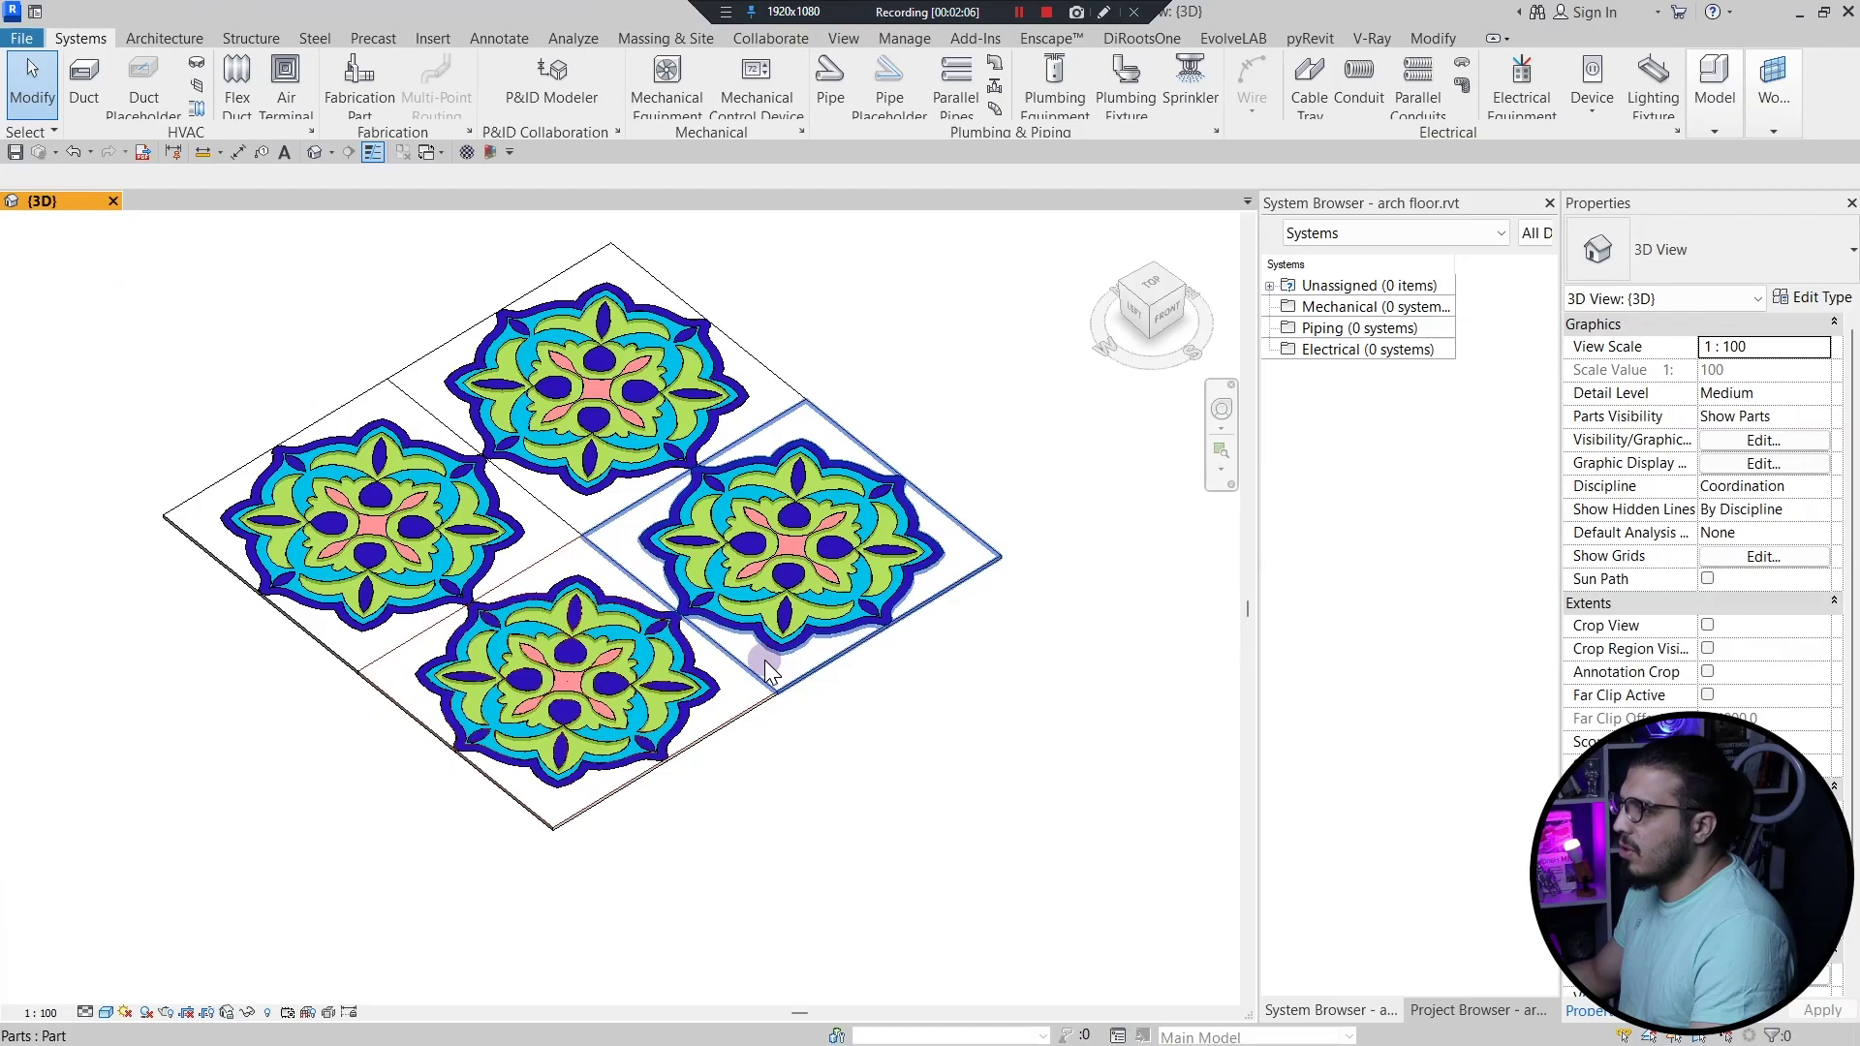
- Switch to Revit and inspect the coloured medallion floor tiles and the uncoloured tiles beside them from the top view
{"action": "scroll", "coordinate": [876, 654], "scroll_direction": "down", "scroll_amount": 3}
{"action": "scroll", "coordinate": [645, 661], "scroll_direction": "up", "scroll_amount": 3}
{"action": "scroll", "coordinate": [664, 654], "scroll_direction": "up", "scroll_amount": 3}
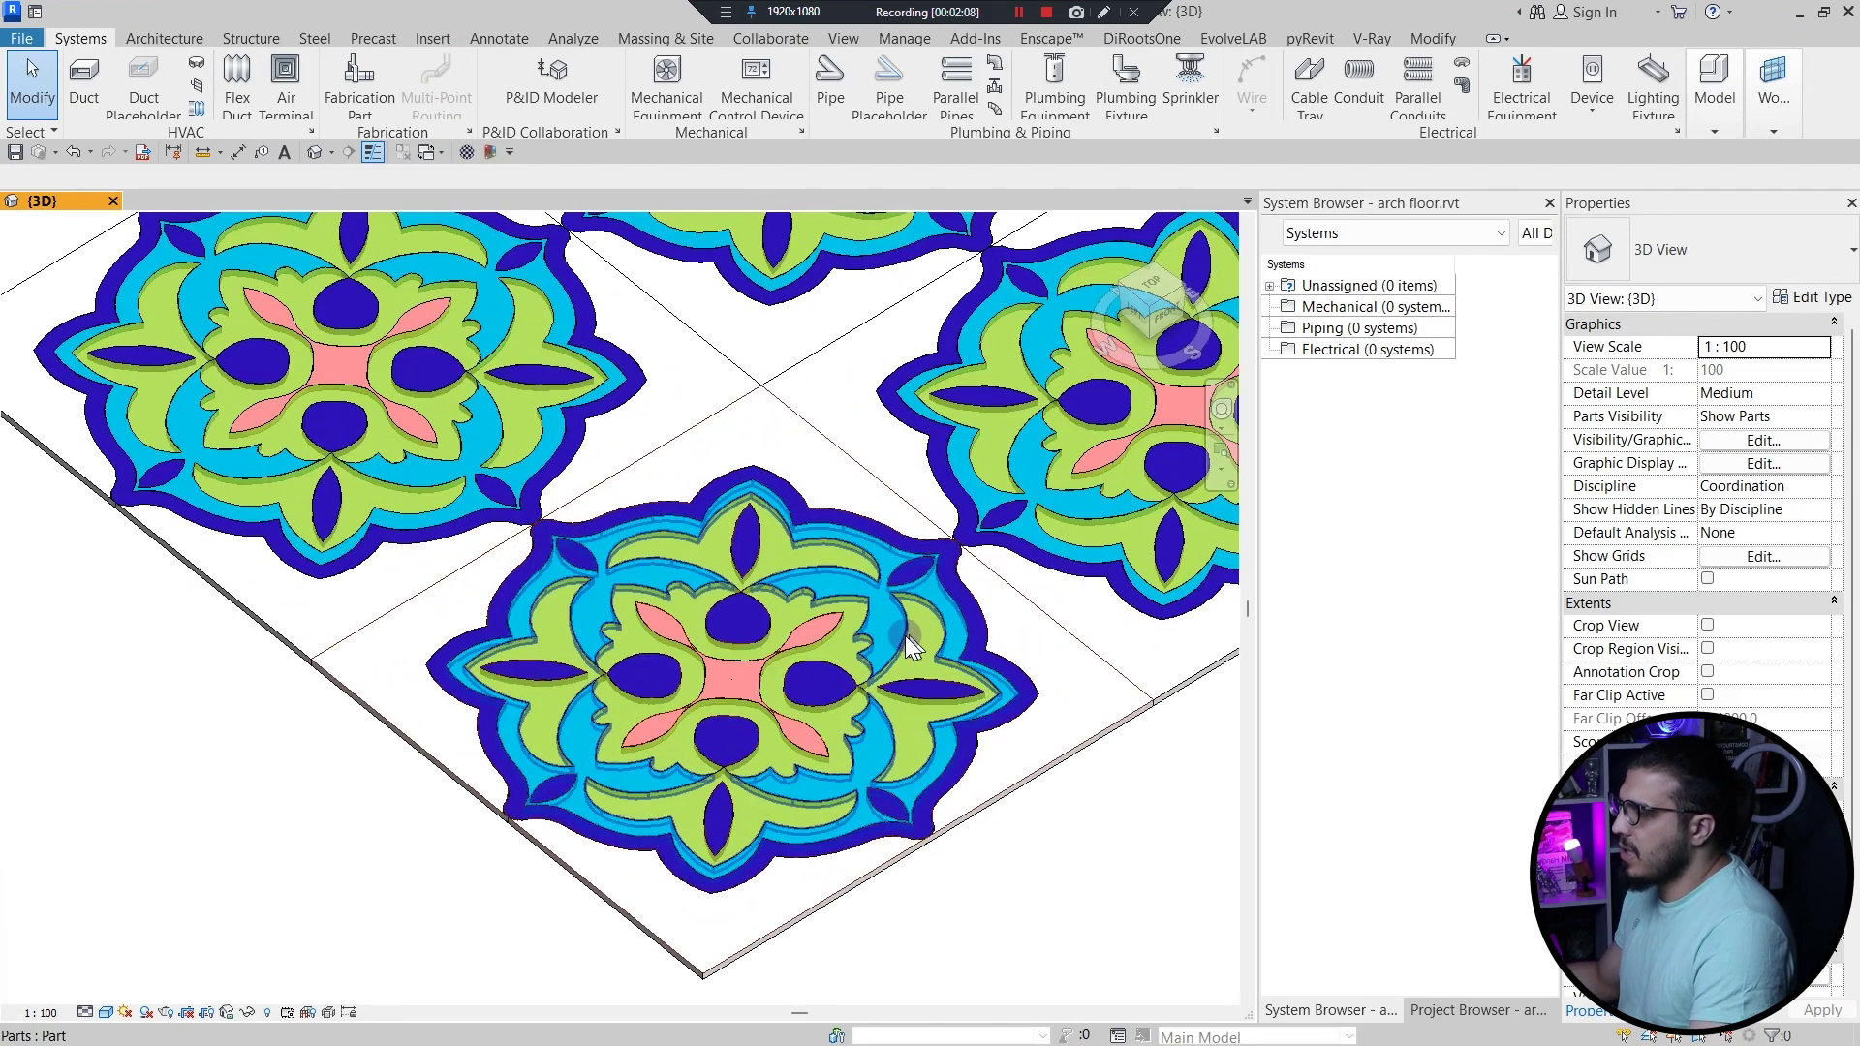
{"action": "scroll", "coordinate": [905, 635], "scroll_direction": "down", "scroll_amount": 7}
{"action": "middle_click_drag", "start_coordinate": [850, 648], "coordinate": [739, 820], "text": "shift"}
{"action": "left_click", "coordinate": [1161, 296]}
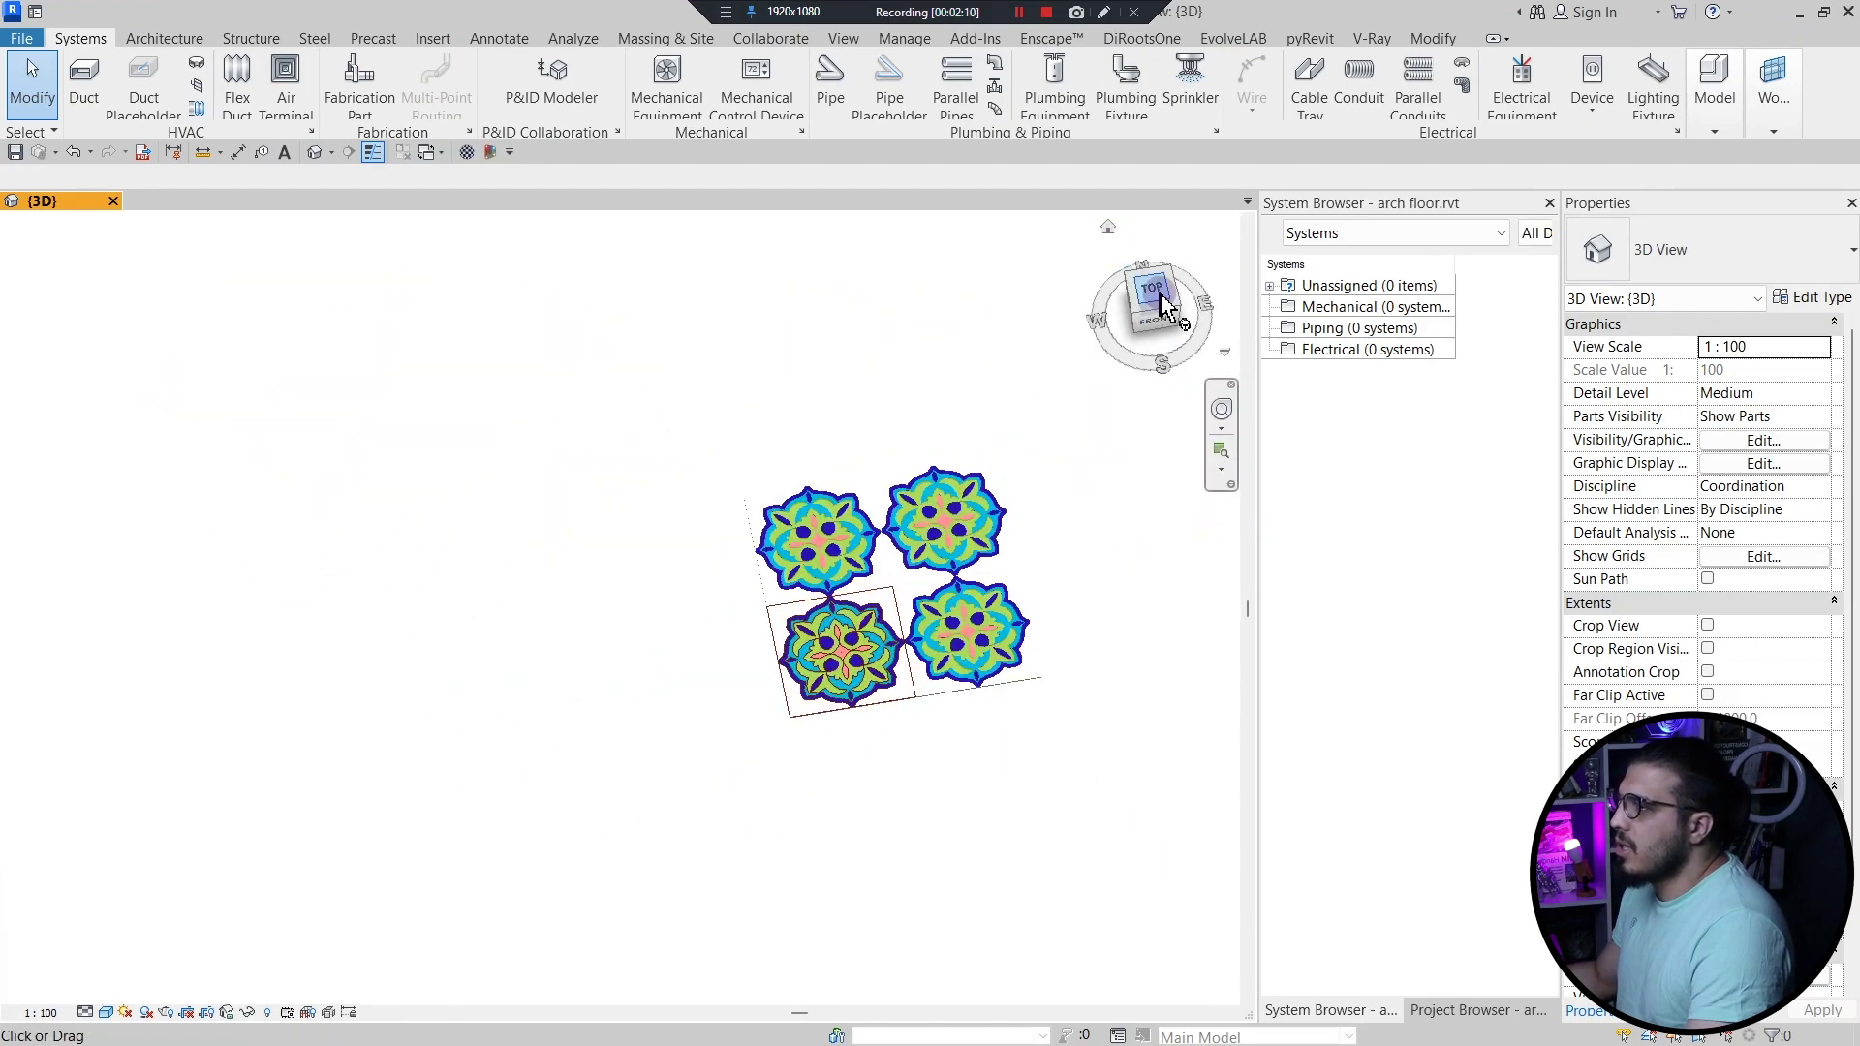
{"action": "middle_click_drag", "start_coordinate": [787, 603], "coordinate": [656, 882]}
{"action": "scroll", "coordinate": [610, 910], "scroll_direction": "up", "scroll_amount": 3}
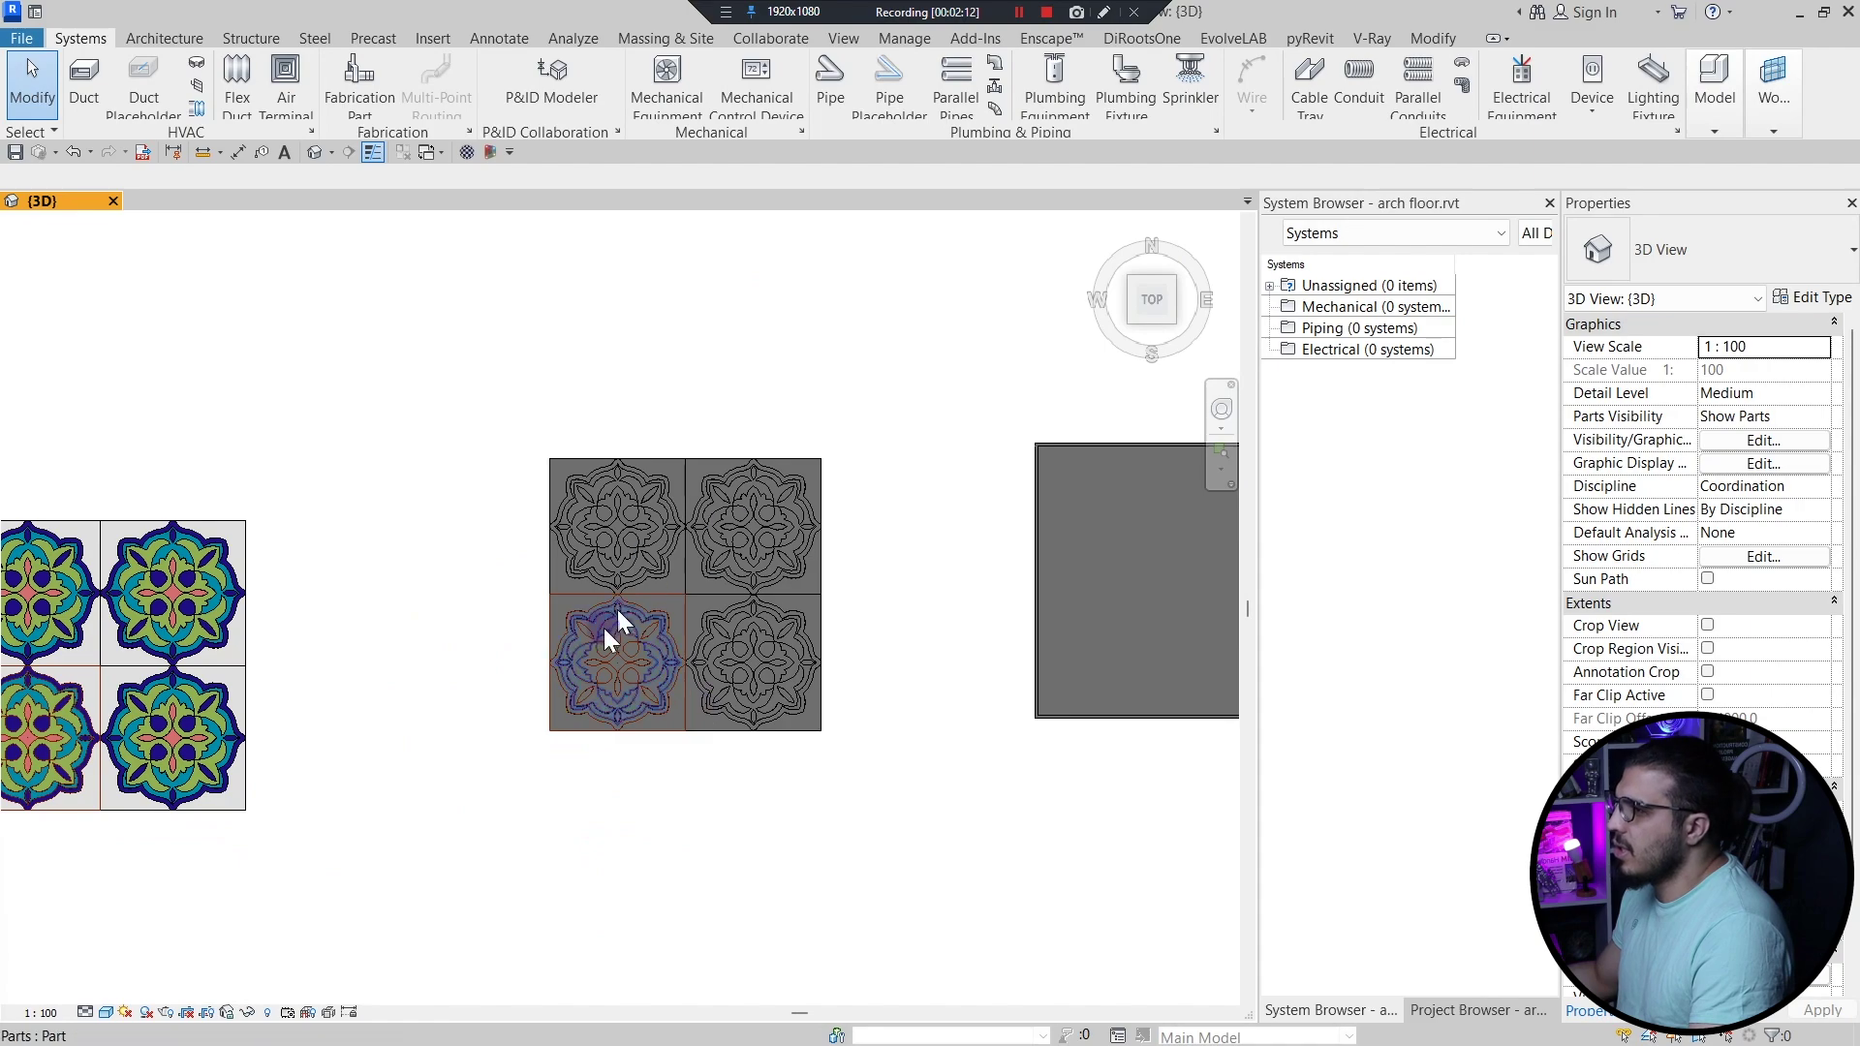
{"action": "scroll", "coordinate": [603, 628], "scroll_direction": "up", "scroll_amount": 3}
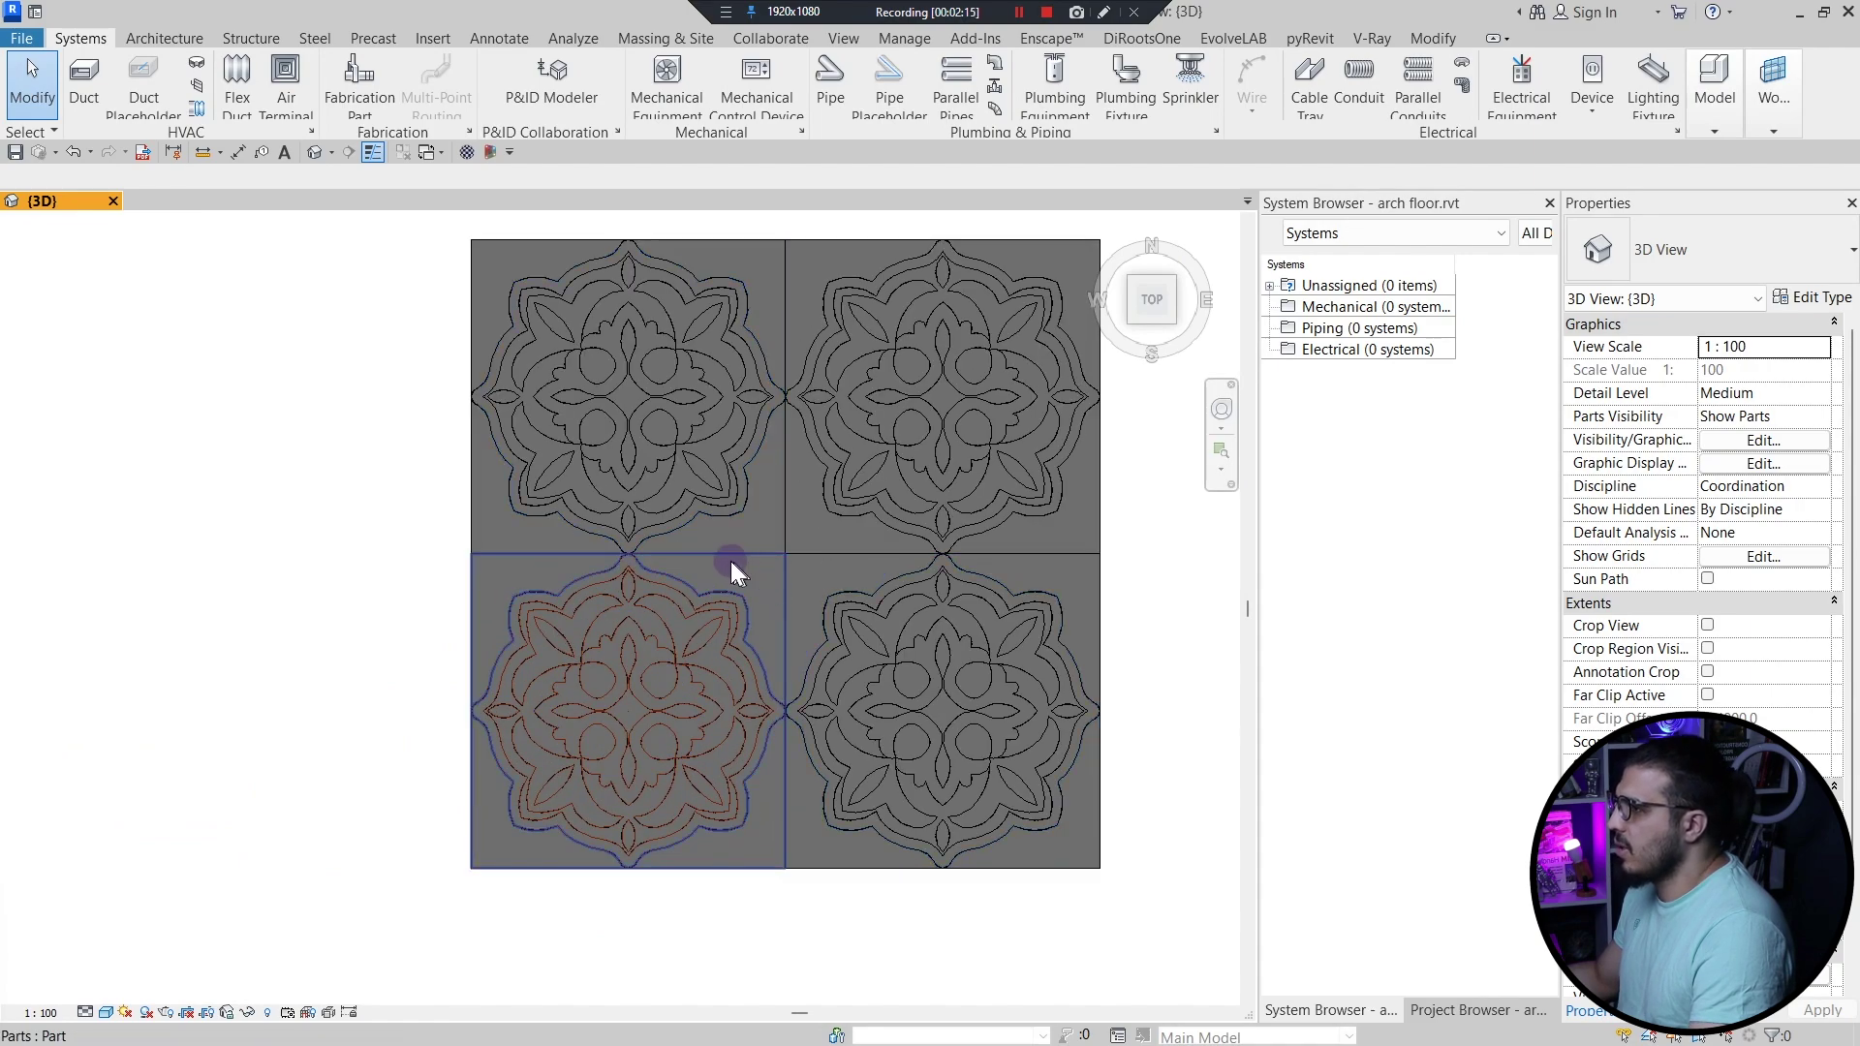
- Try to delete the background part of the lower-left tile in the uncoloured medallion floor
{"action": "left_click", "coordinate": [735, 585]}
{"action": "left_click", "coordinate": [759, 588]}
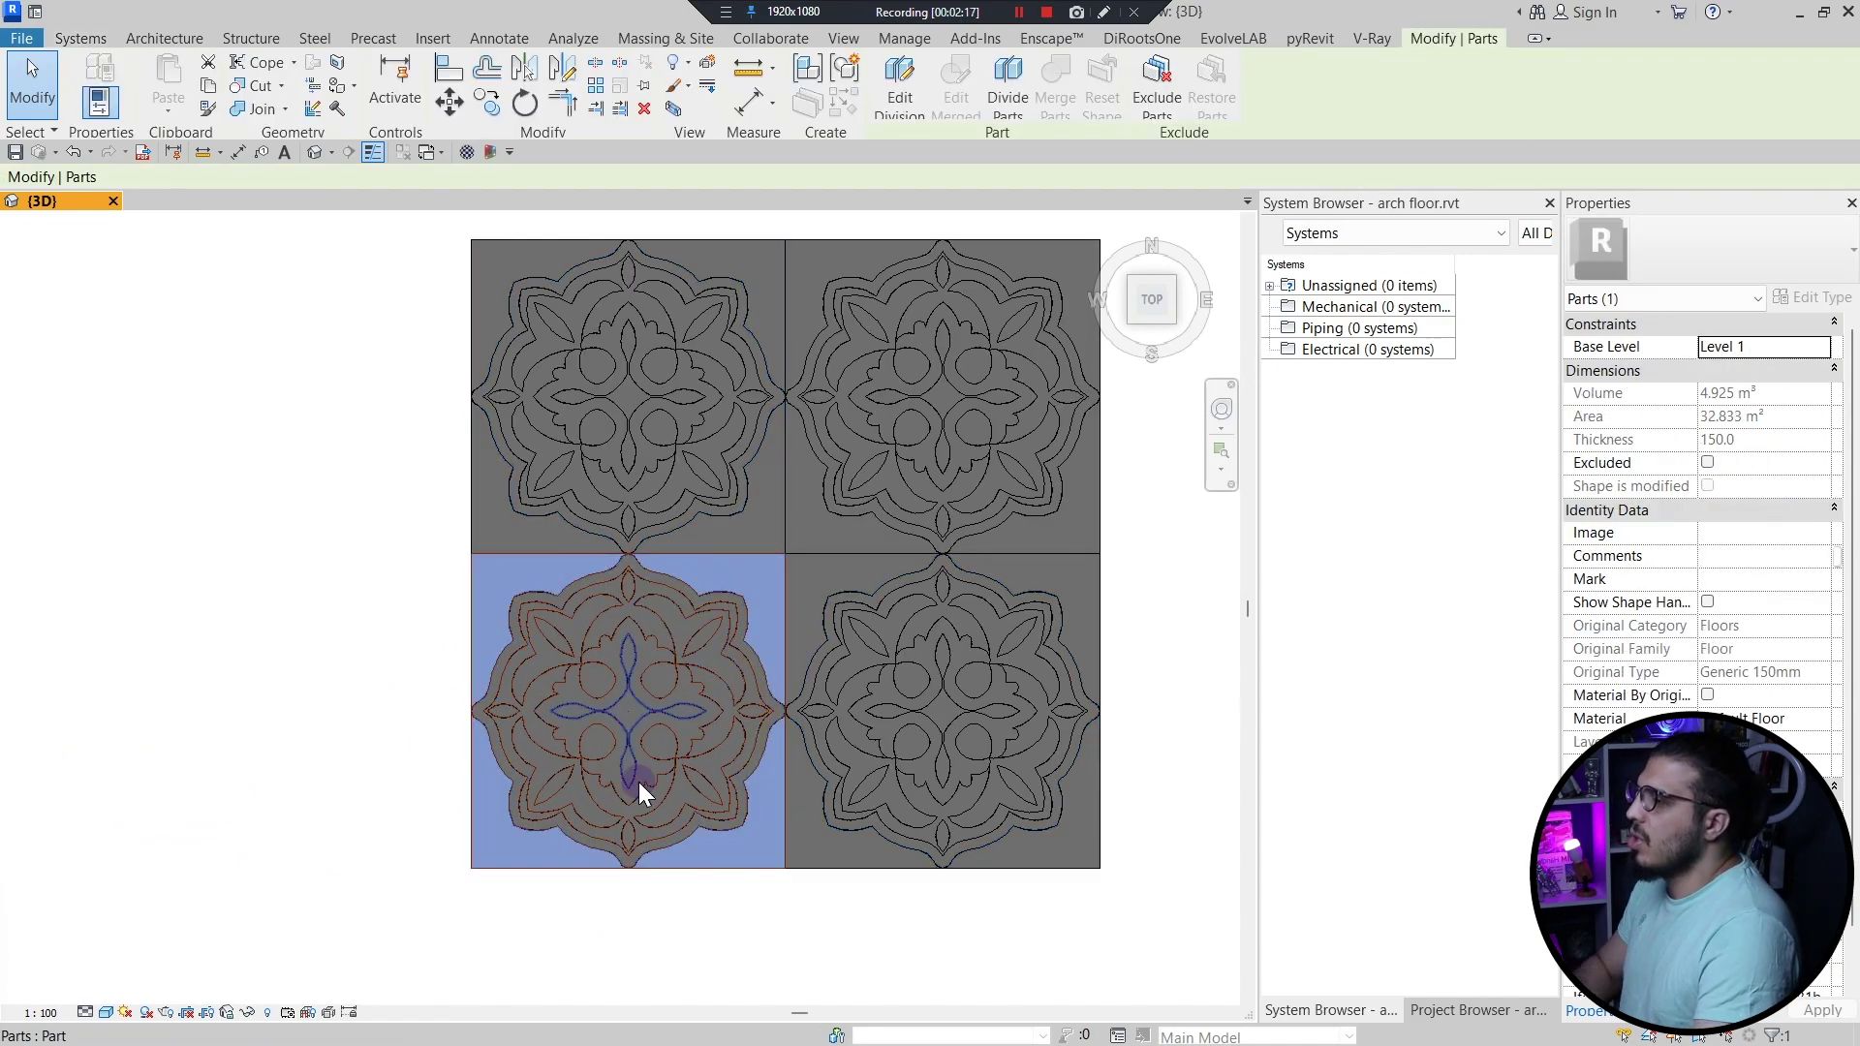
{"action": "key", "text": "Delete"}
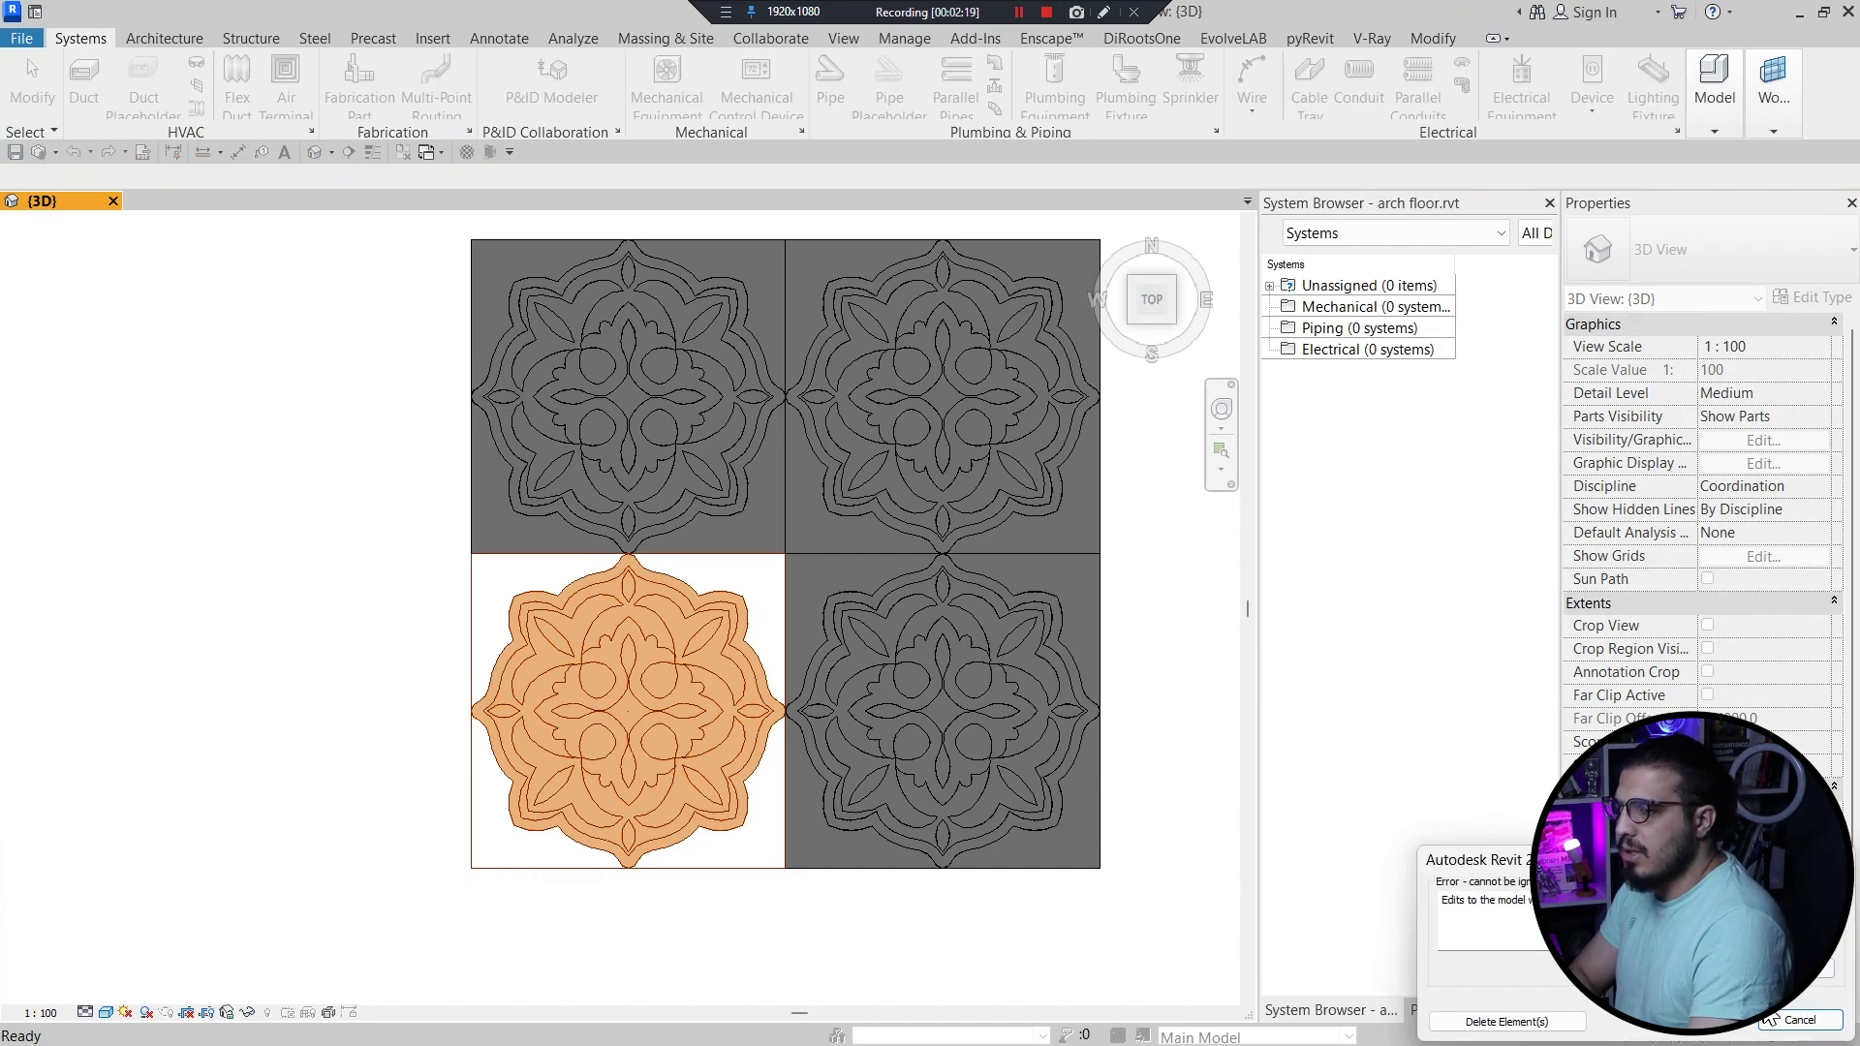
{"action": "left_click", "coordinate": [1799, 1020]}
- Set the 3D view's parts visibility to Show Original
{"action": "left_click", "coordinate": [1802, 416]}
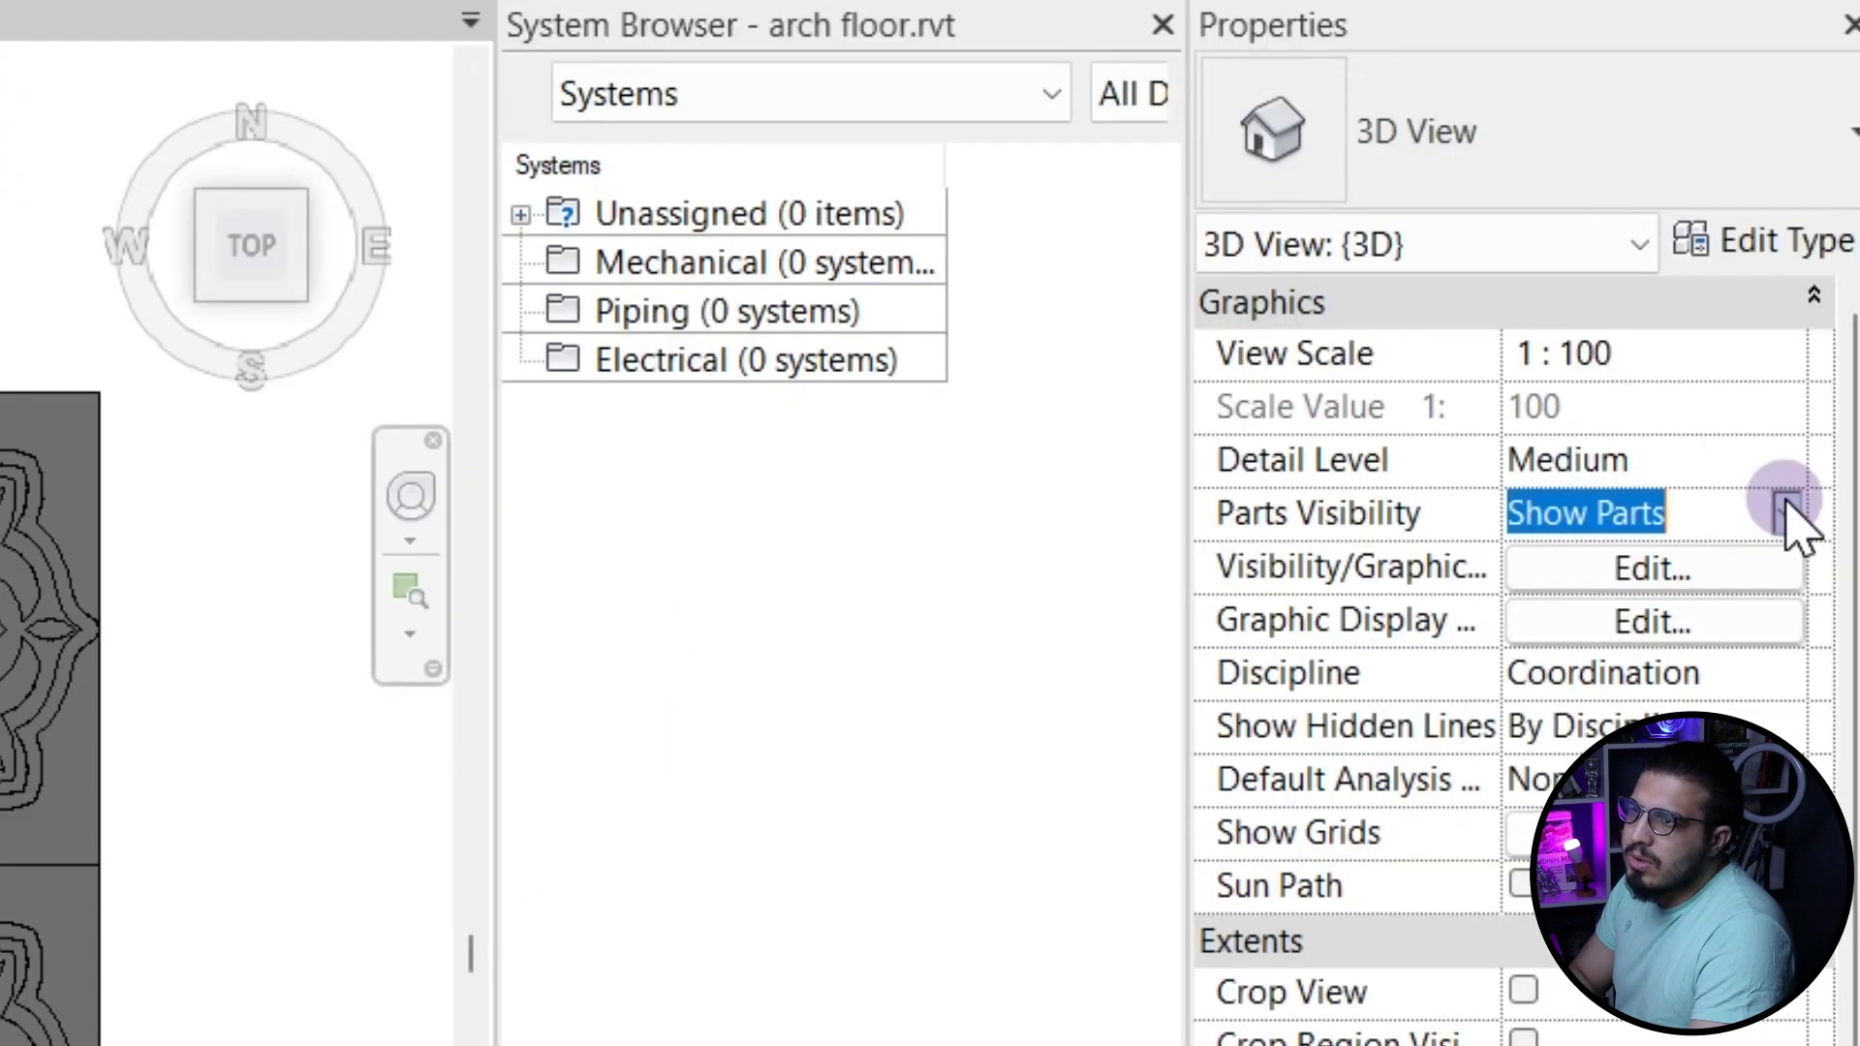
{"action": "left_click", "coordinate": [1823, 417]}
{"action": "left_click", "coordinate": [1686, 615]}
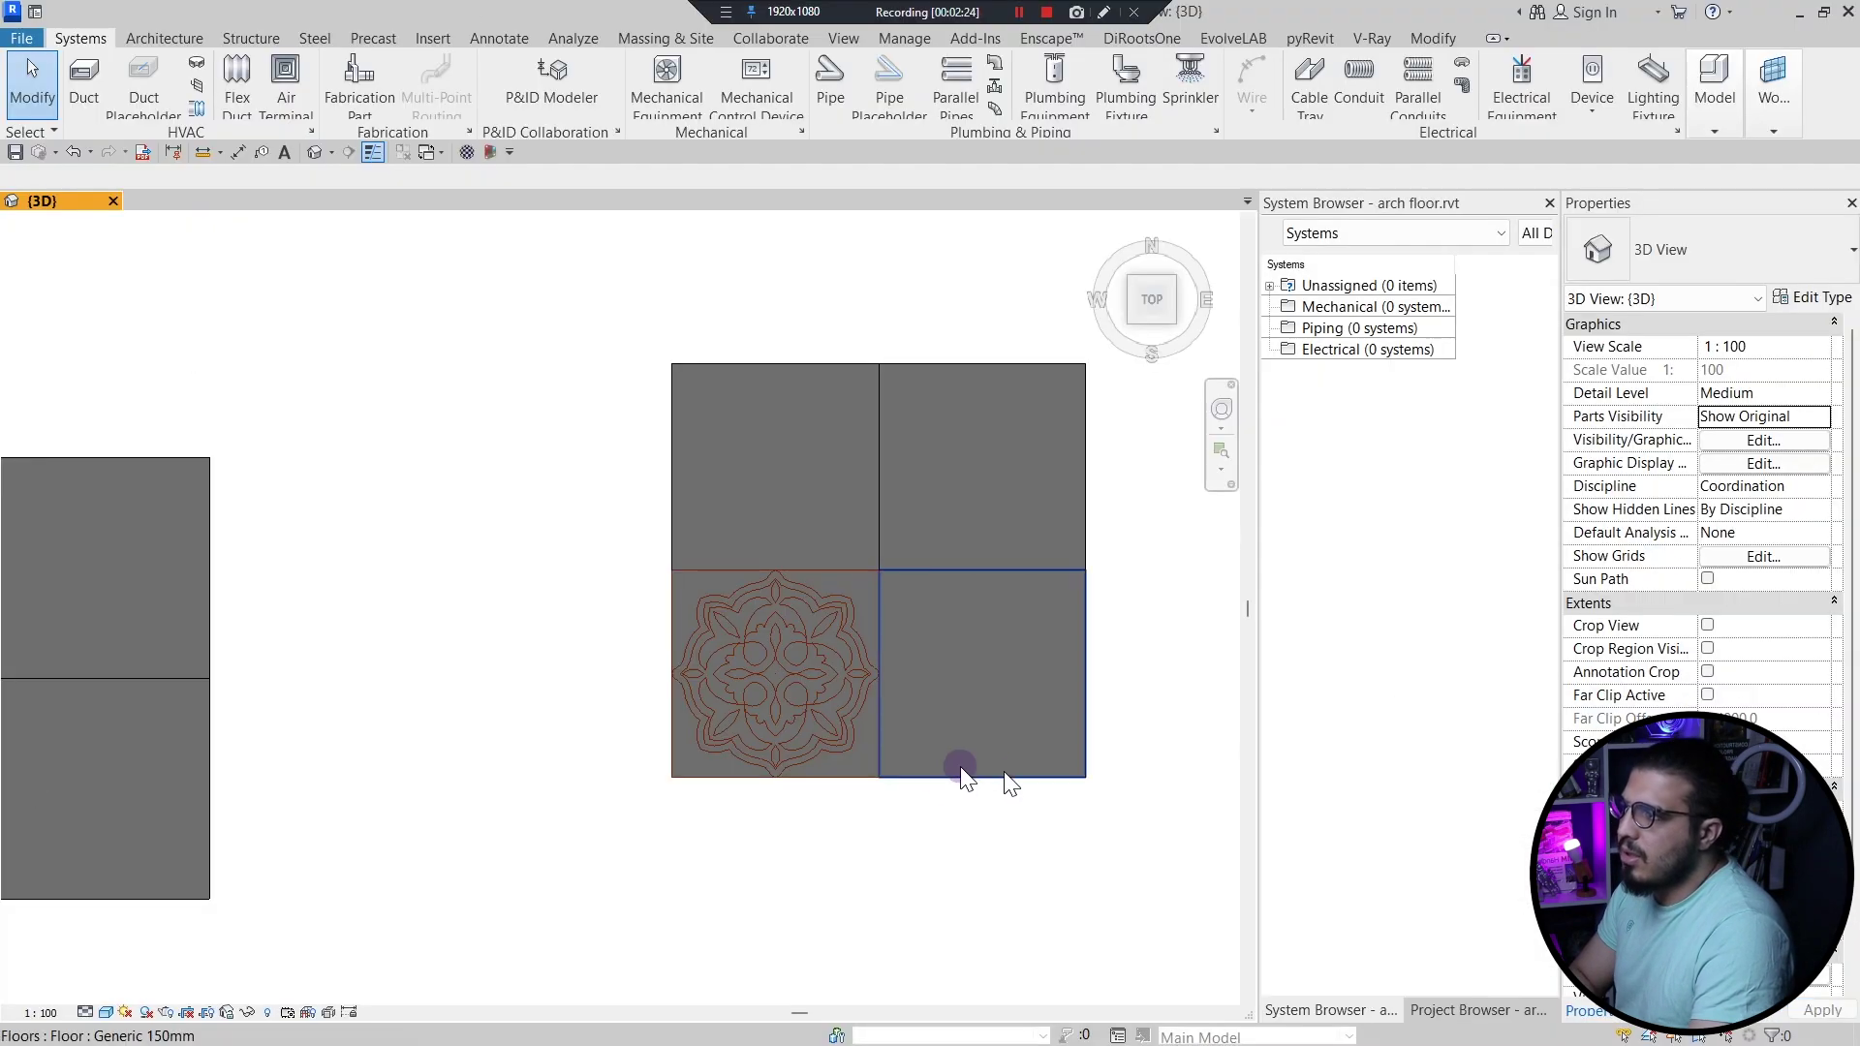
- Delete the four Generic 150mm floor tiles around the pattern farthest from the coloured floor, keeping the imported CAD medallion
{"action": "left_click", "coordinate": [827, 770]}
{"action": "key", "text": "Delete"}
{"action": "left_click", "coordinate": [718, 484]}
{"action": "key", "text": "Delete"}
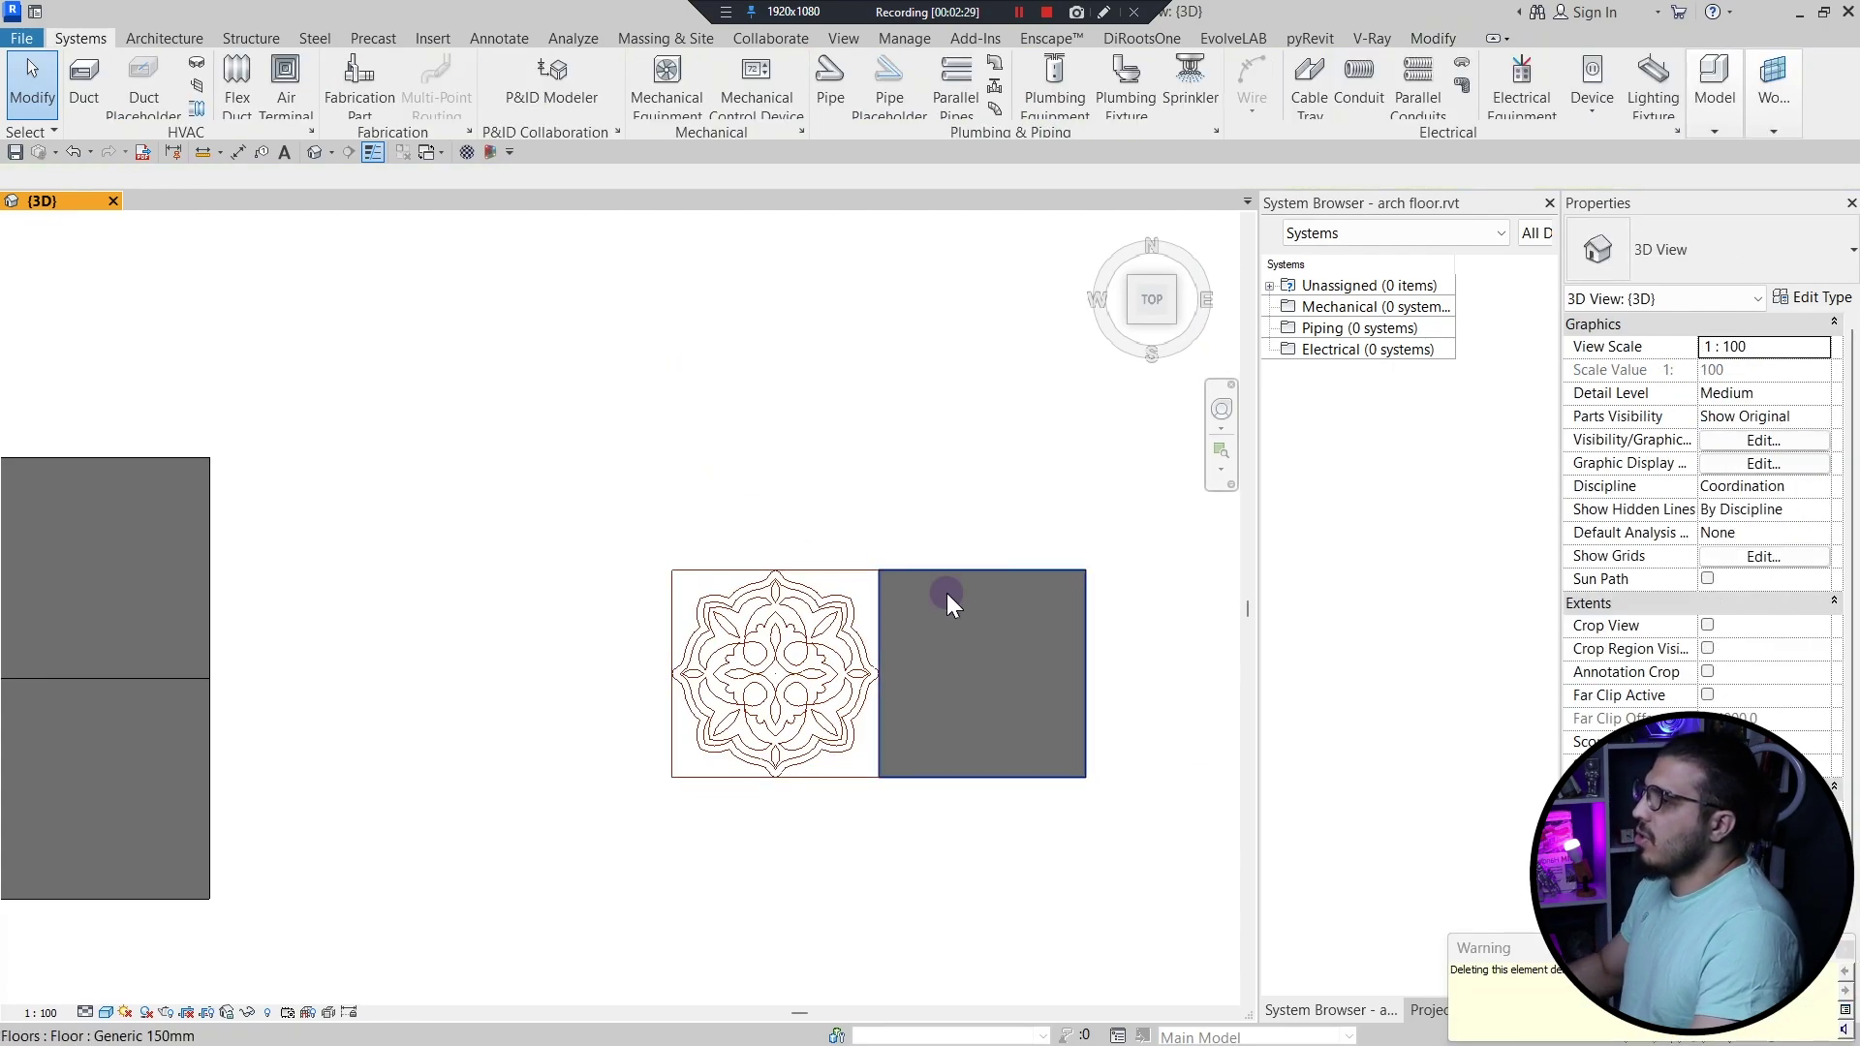
{"action": "left_click", "coordinate": [945, 593]}
{"action": "key", "text": "Delete"}
{"action": "scroll", "coordinate": [945, 593], "scroll_direction": "up", "scroll_amount": 2}
{"action": "middle_click_drag", "start_coordinate": [946, 593], "coordinate": [815, 552]}
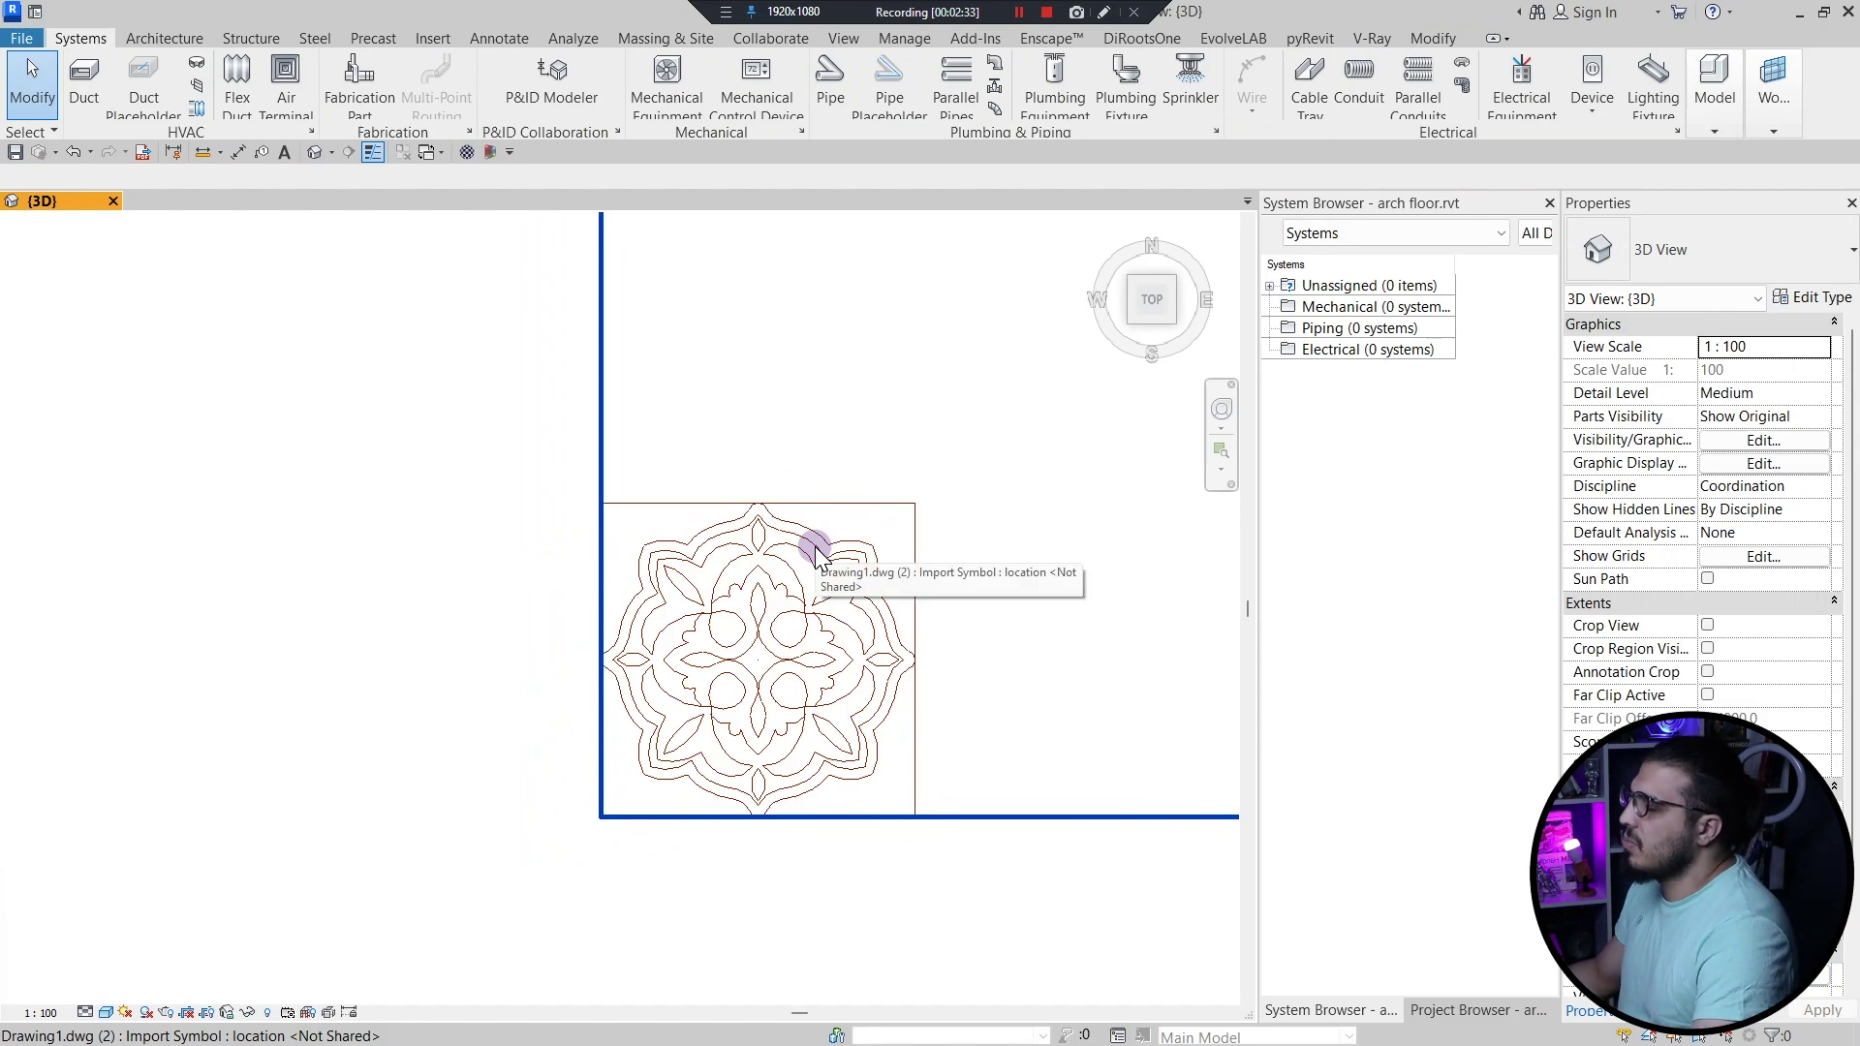
- Set the 3D view's parts visibility to Show Both to compare the remaining floor tiles with their parts
{"action": "scroll", "coordinate": [714, 635], "scroll_direction": "down", "scroll_amount": 2}
{"action": "middle_click_drag", "start_coordinate": [554, 694], "coordinate": [863, 709]}
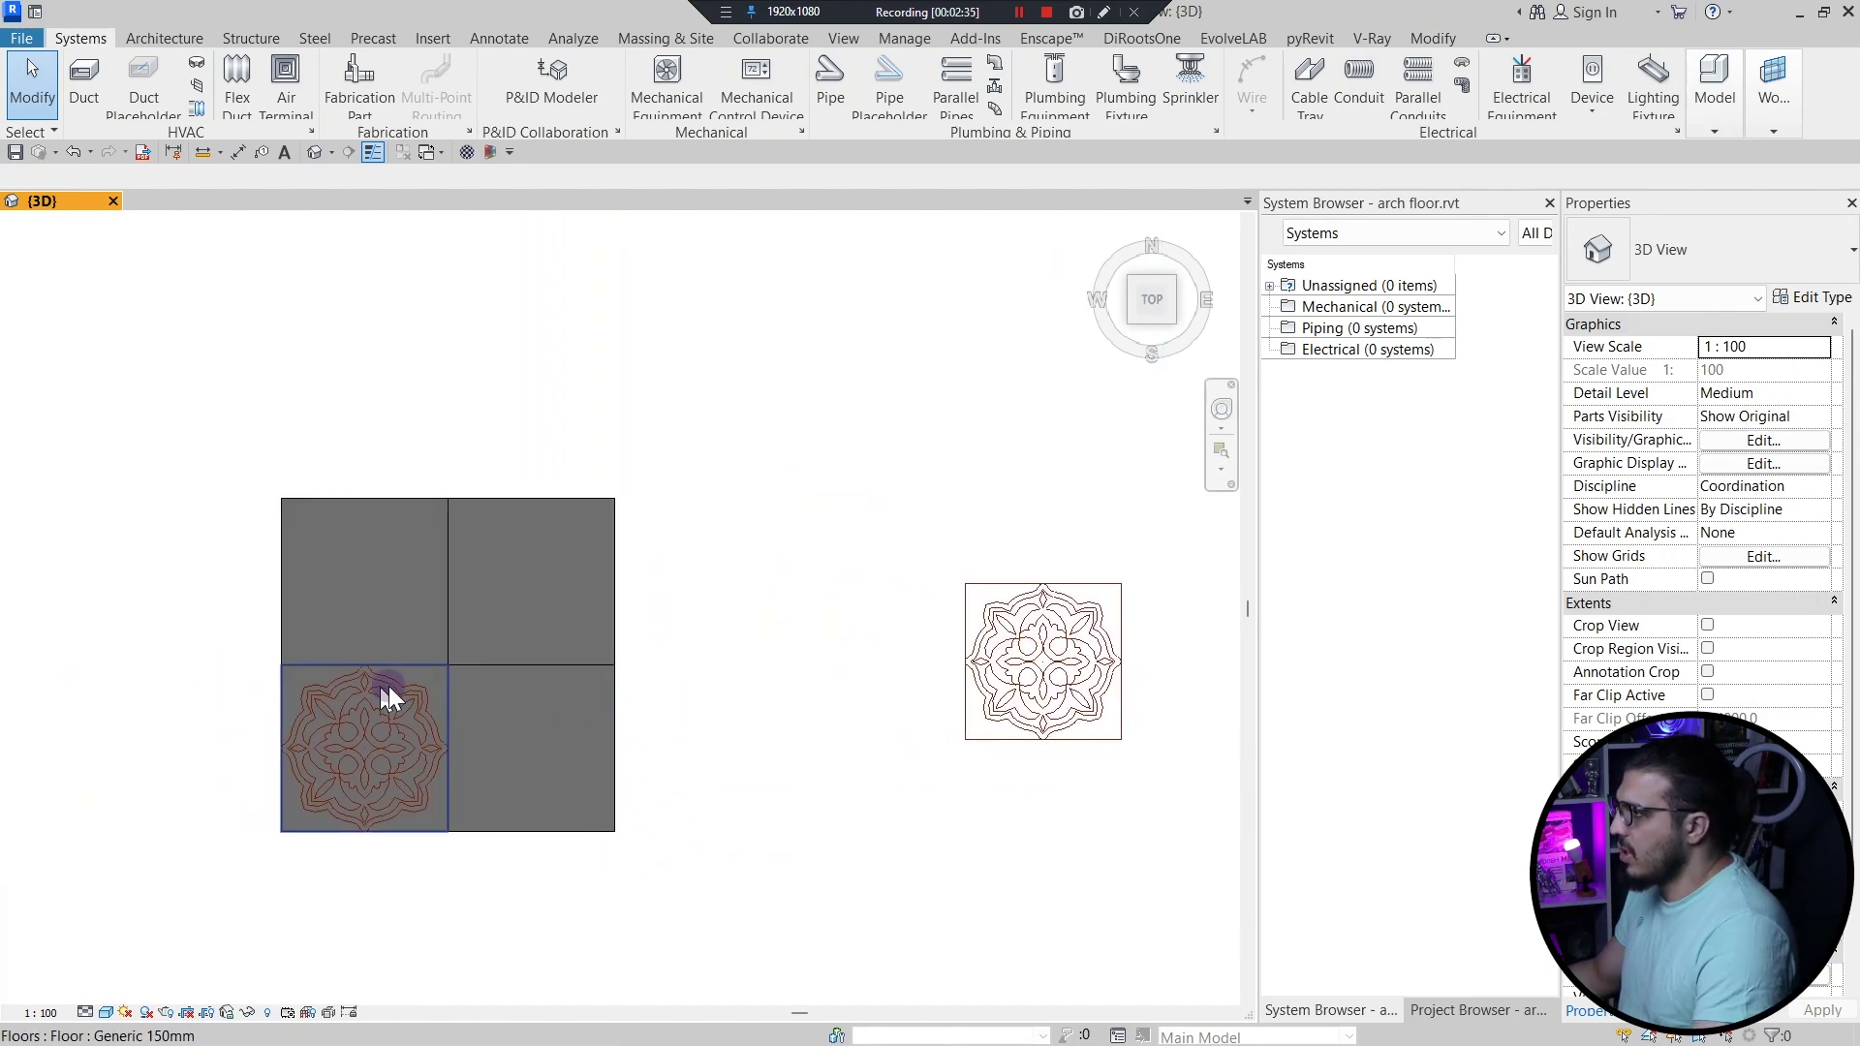
{"action": "scroll", "coordinate": [387, 686], "scroll_direction": "up", "scroll_amount": 2}
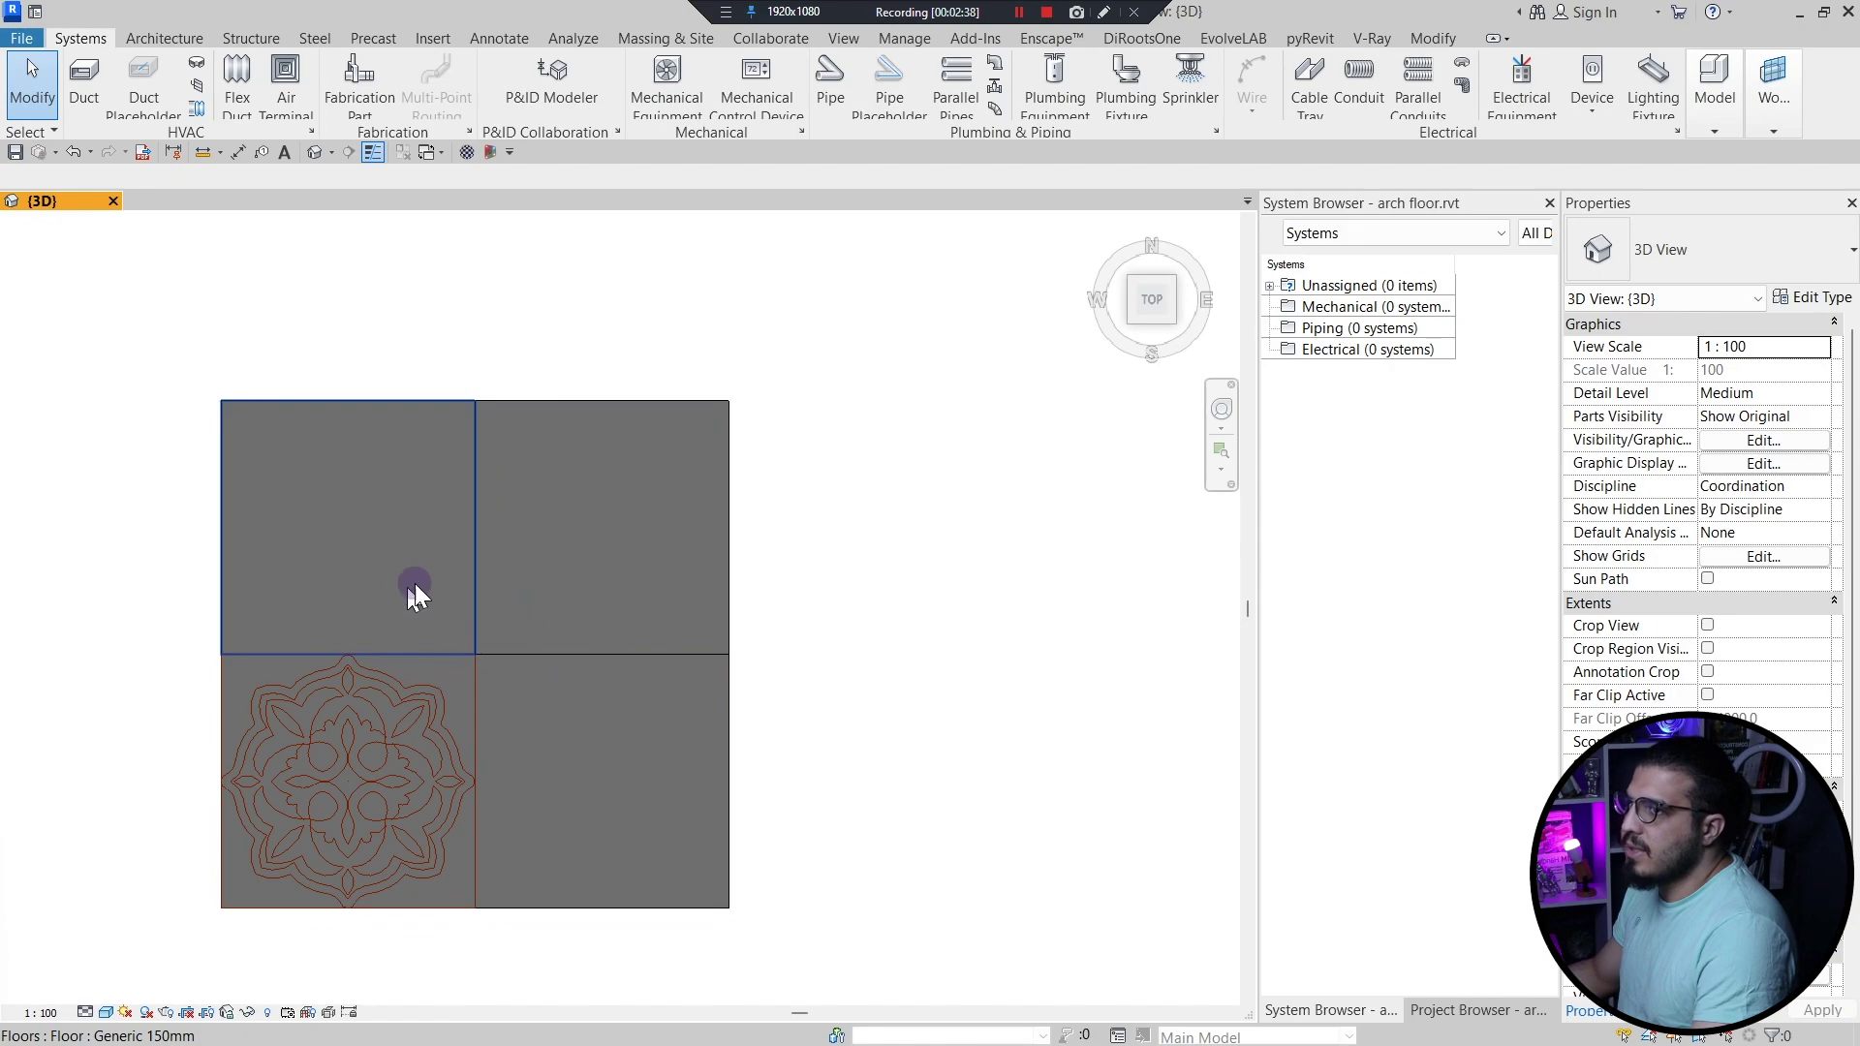
{"action": "left_click", "coordinate": [1691, 420]}
{"action": "left_click", "coordinate": [1781, 426]}
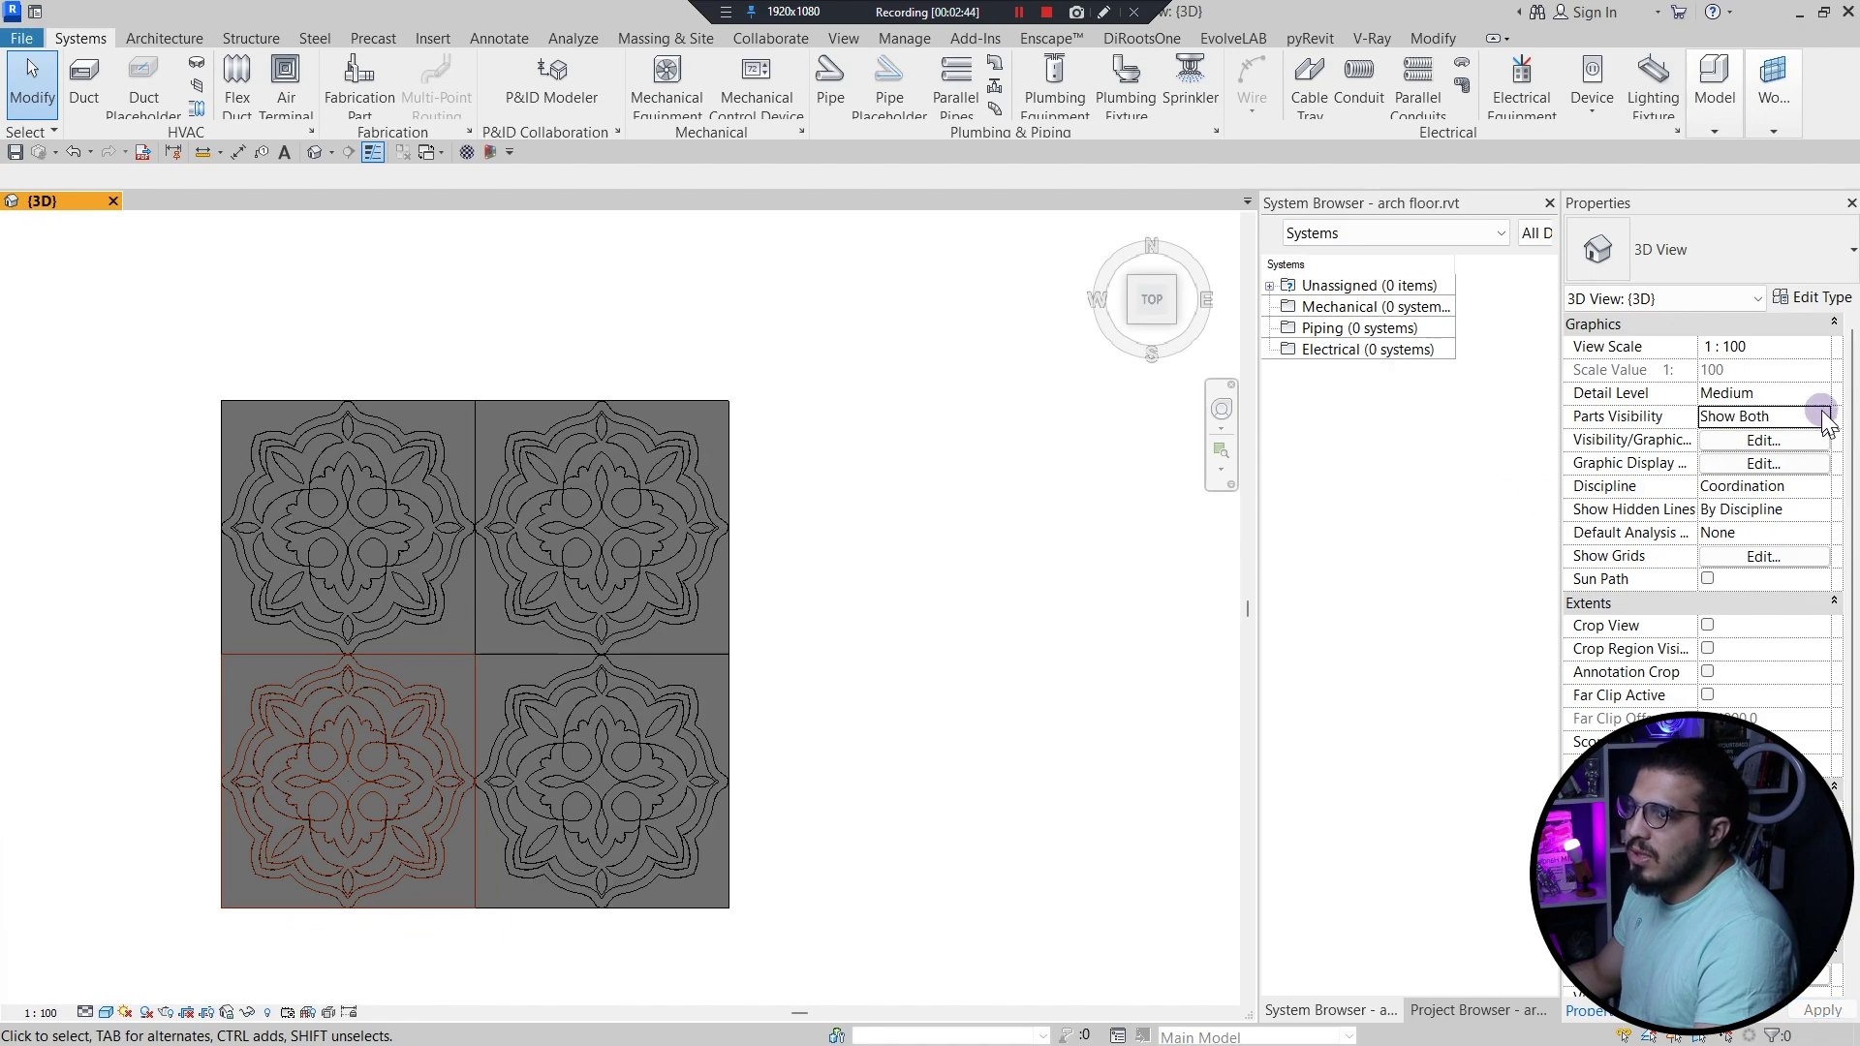
- Set the 3D view's parts visibility to Show Parts
{"action": "left_click", "coordinate": [1824, 417]}
{"action": "left_click", "coordinate": [1791, 441]}
{"action": "scroll", "coordinate": [843, 585], "scroll_direction": "down", "scroll_amount": 3}
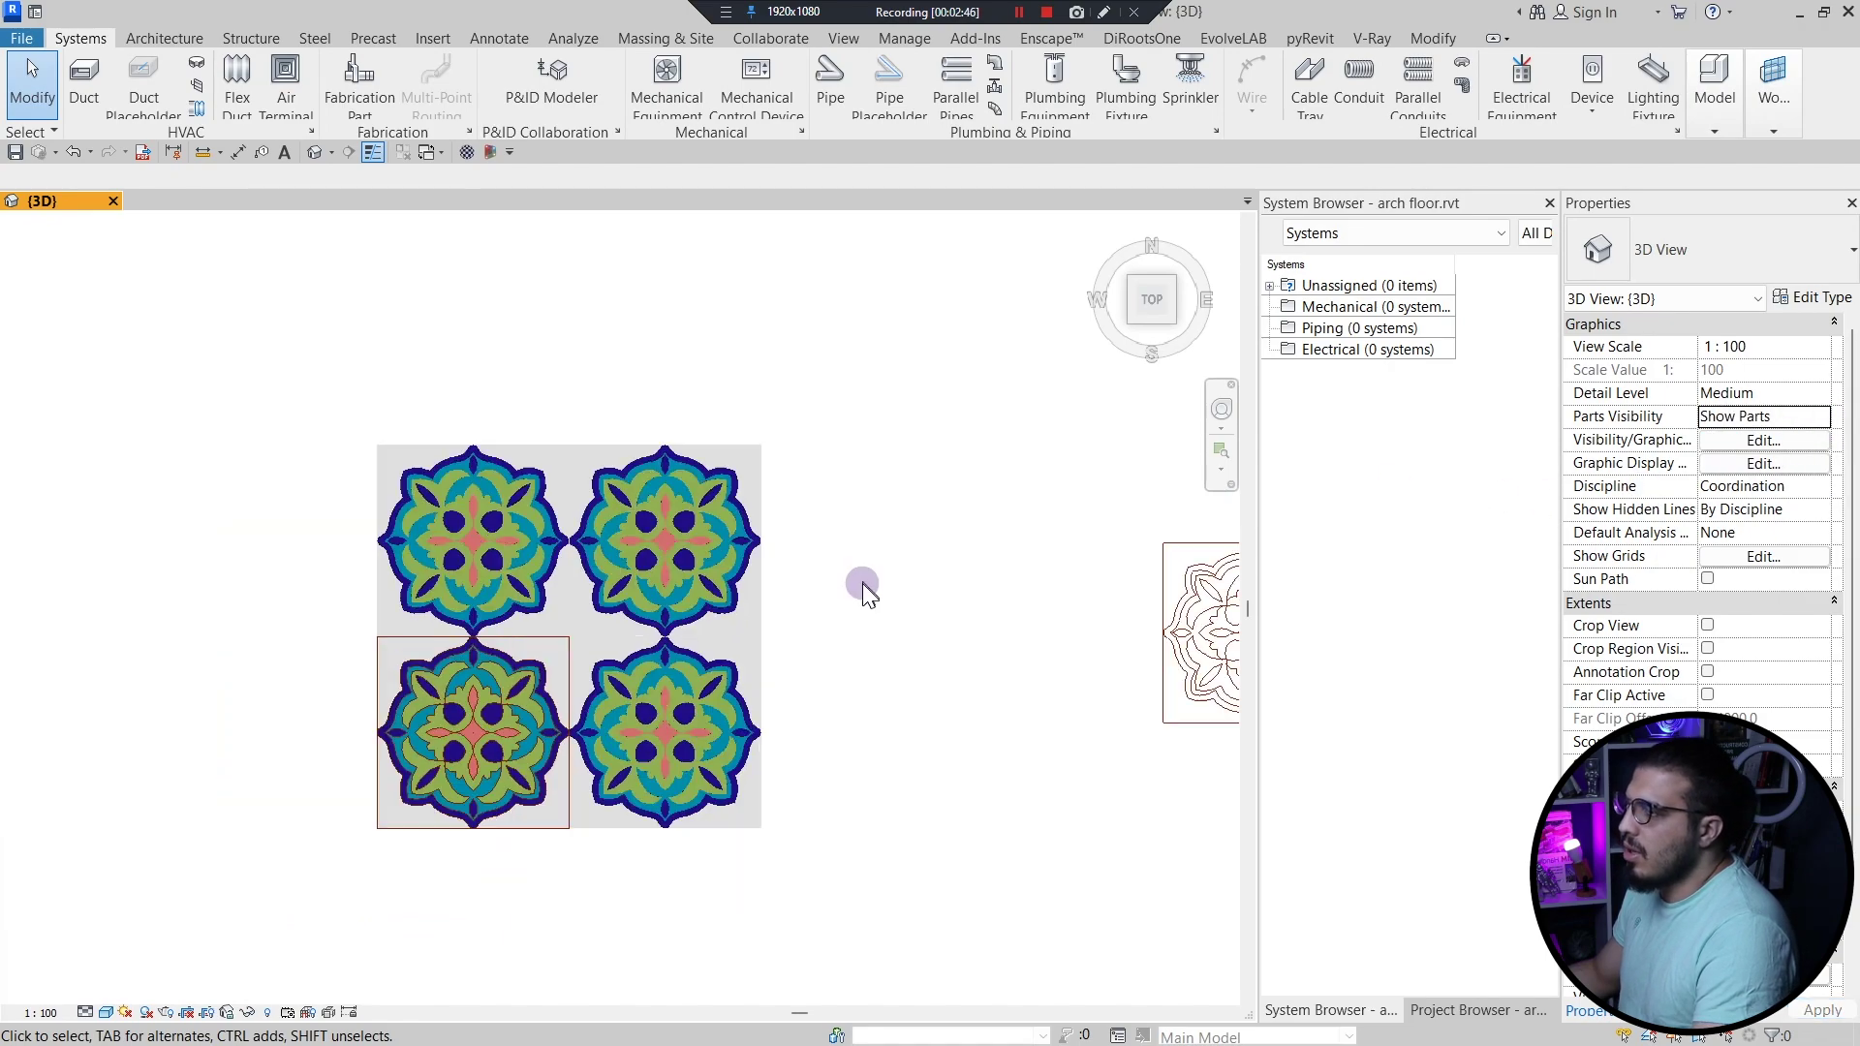
- Start a Generic 150mm floor on Level 1 and sketch a rectangular boundary from the upper-left corner of the imported medallion's frame
{"action": "middle_click_drag", "start_coordinate": [788, 693], "coordinate": [722, 567]}
{"action": "scroll", "coordinate": [720, 556], "scroll_direction": "up", "scroll_amount": 3}
{"action": "middle_click_drag", "start_coordinate": [1035, 716], "coordinate": [886, 745]}
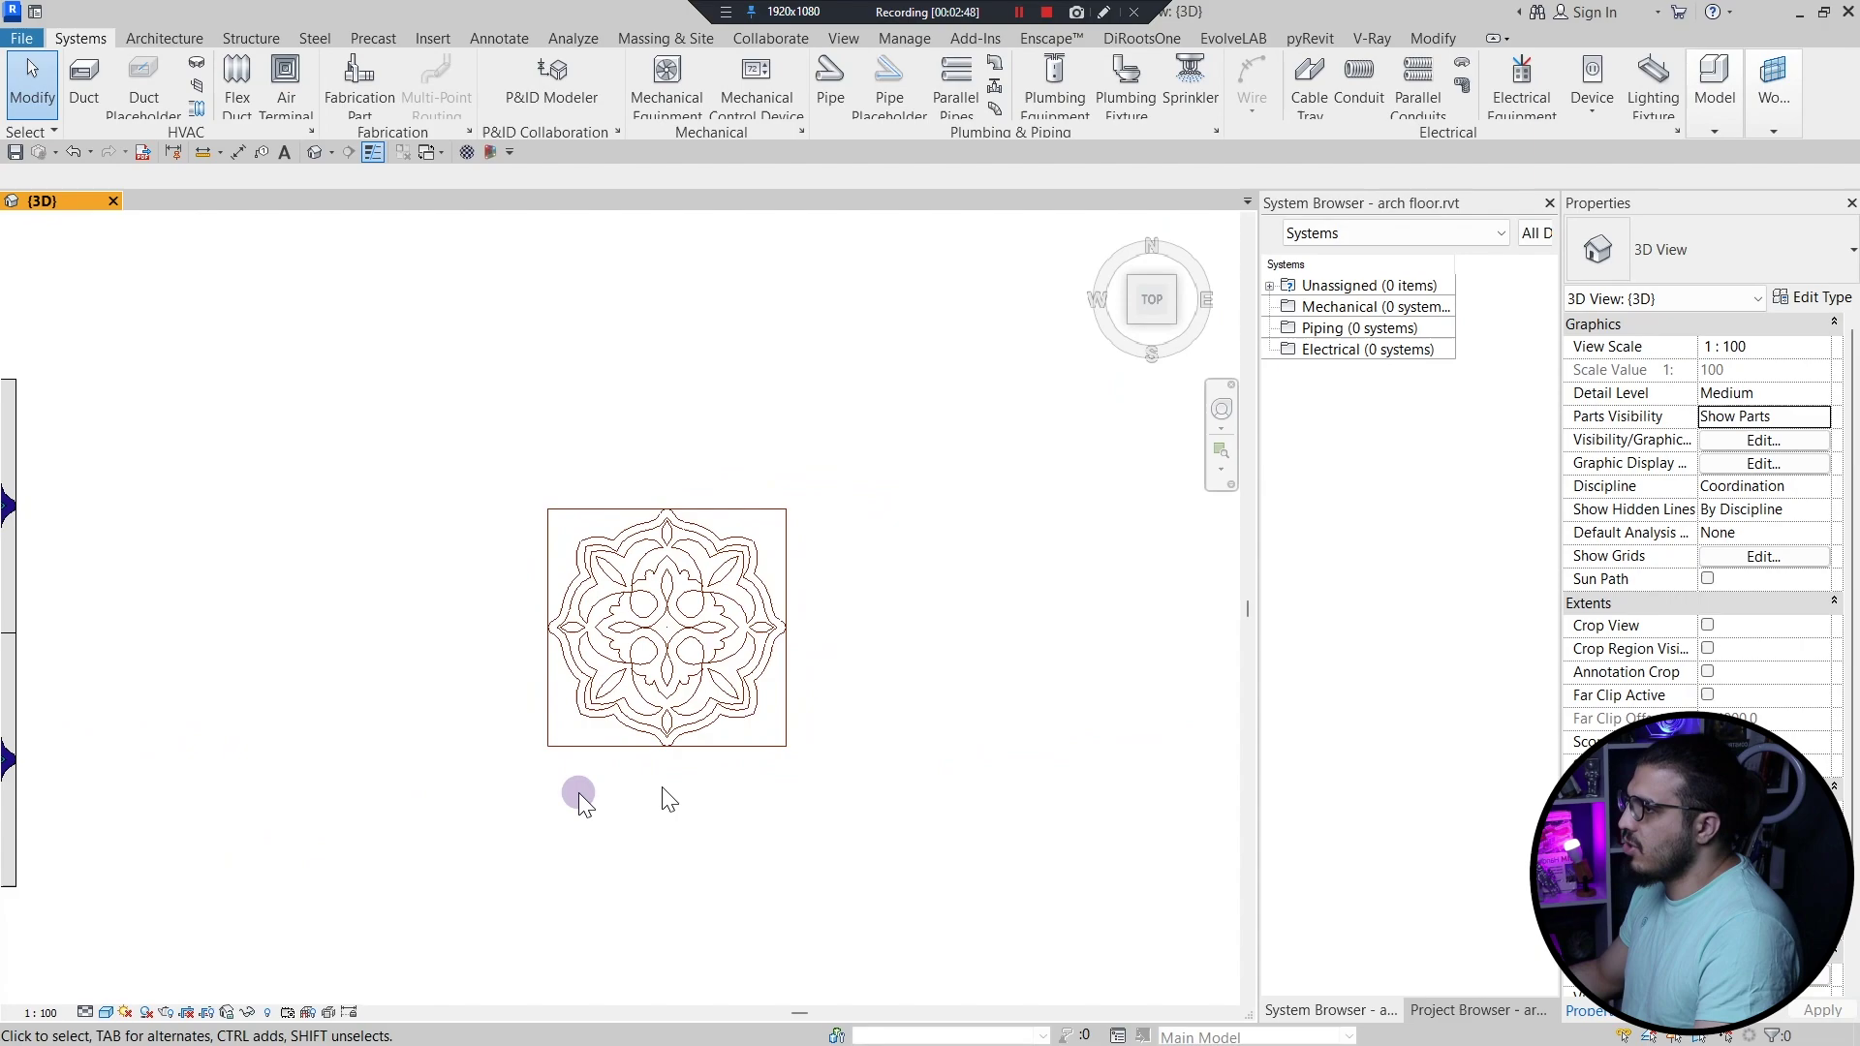
{"action": "scroll", "coordinate": [641, 756], "scroll_direction": "up", "scroll_amount": 3}
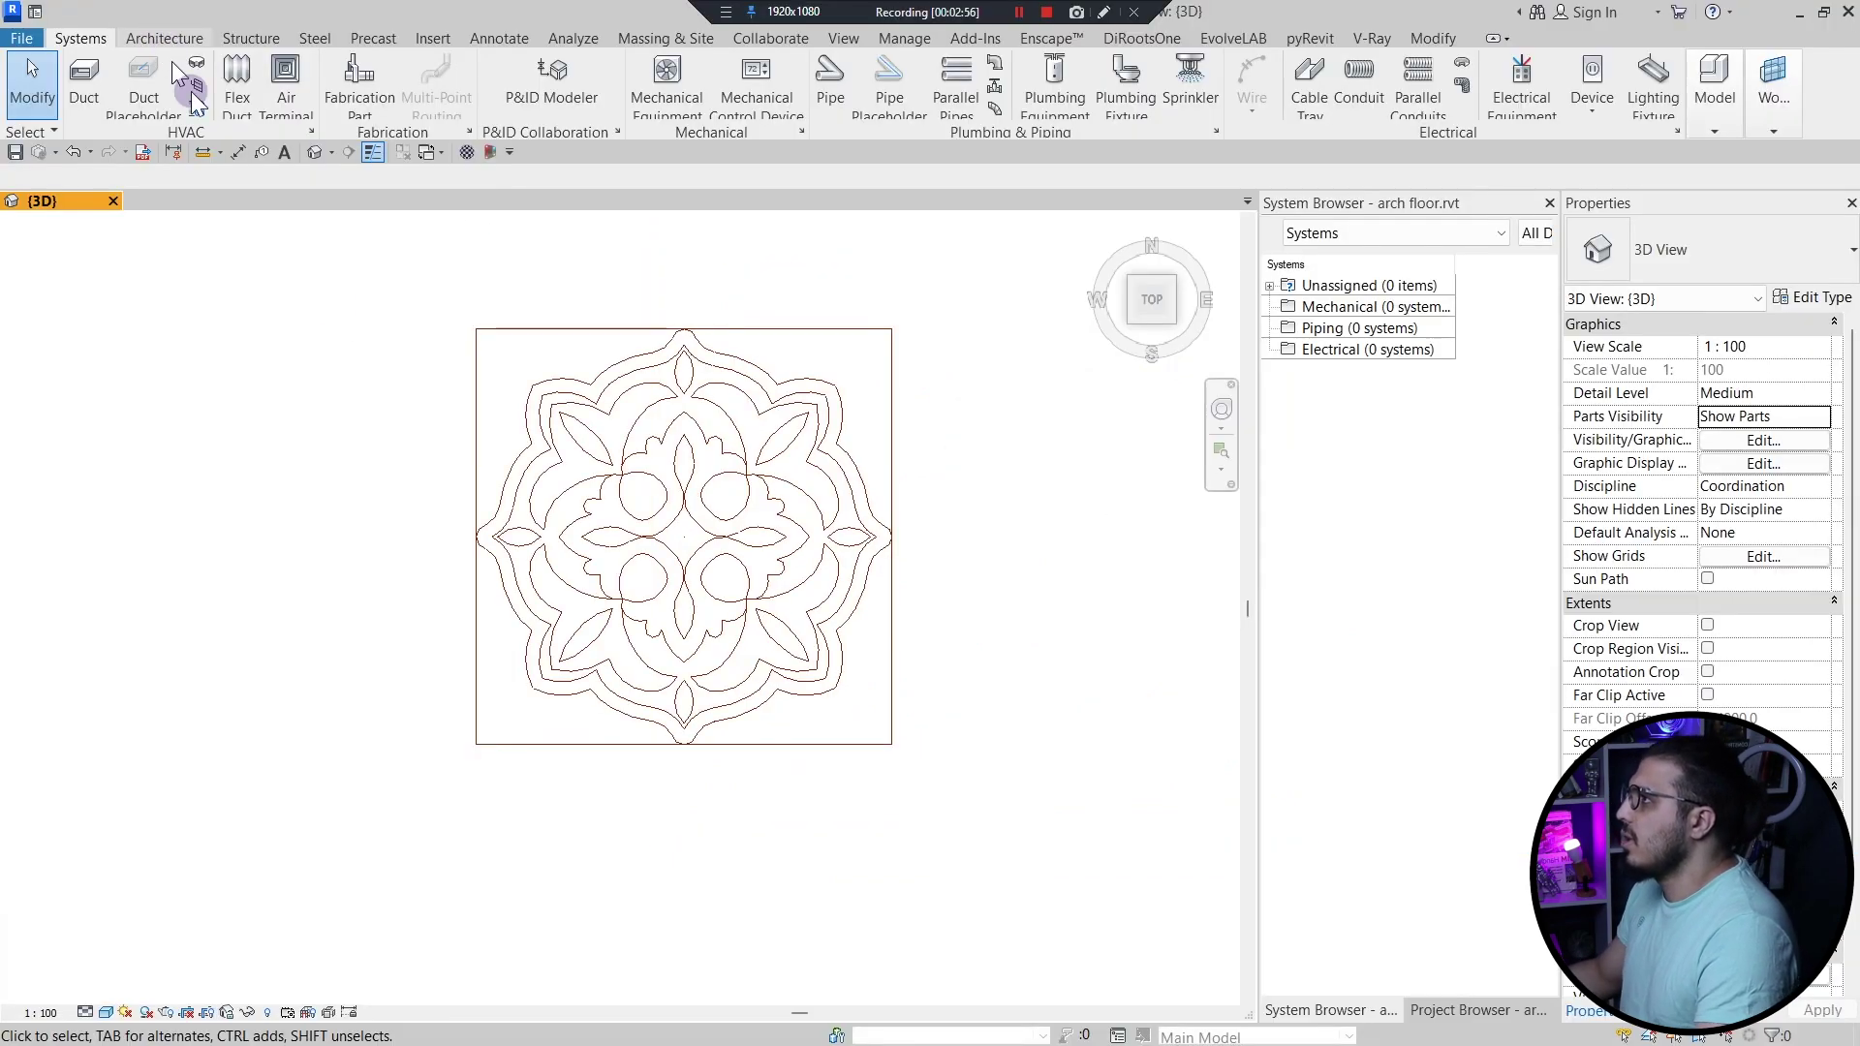
{"action": "left_click", "coordinate": [164, 39]}
{"action": "left_click", "coordinate": [508, 69]}
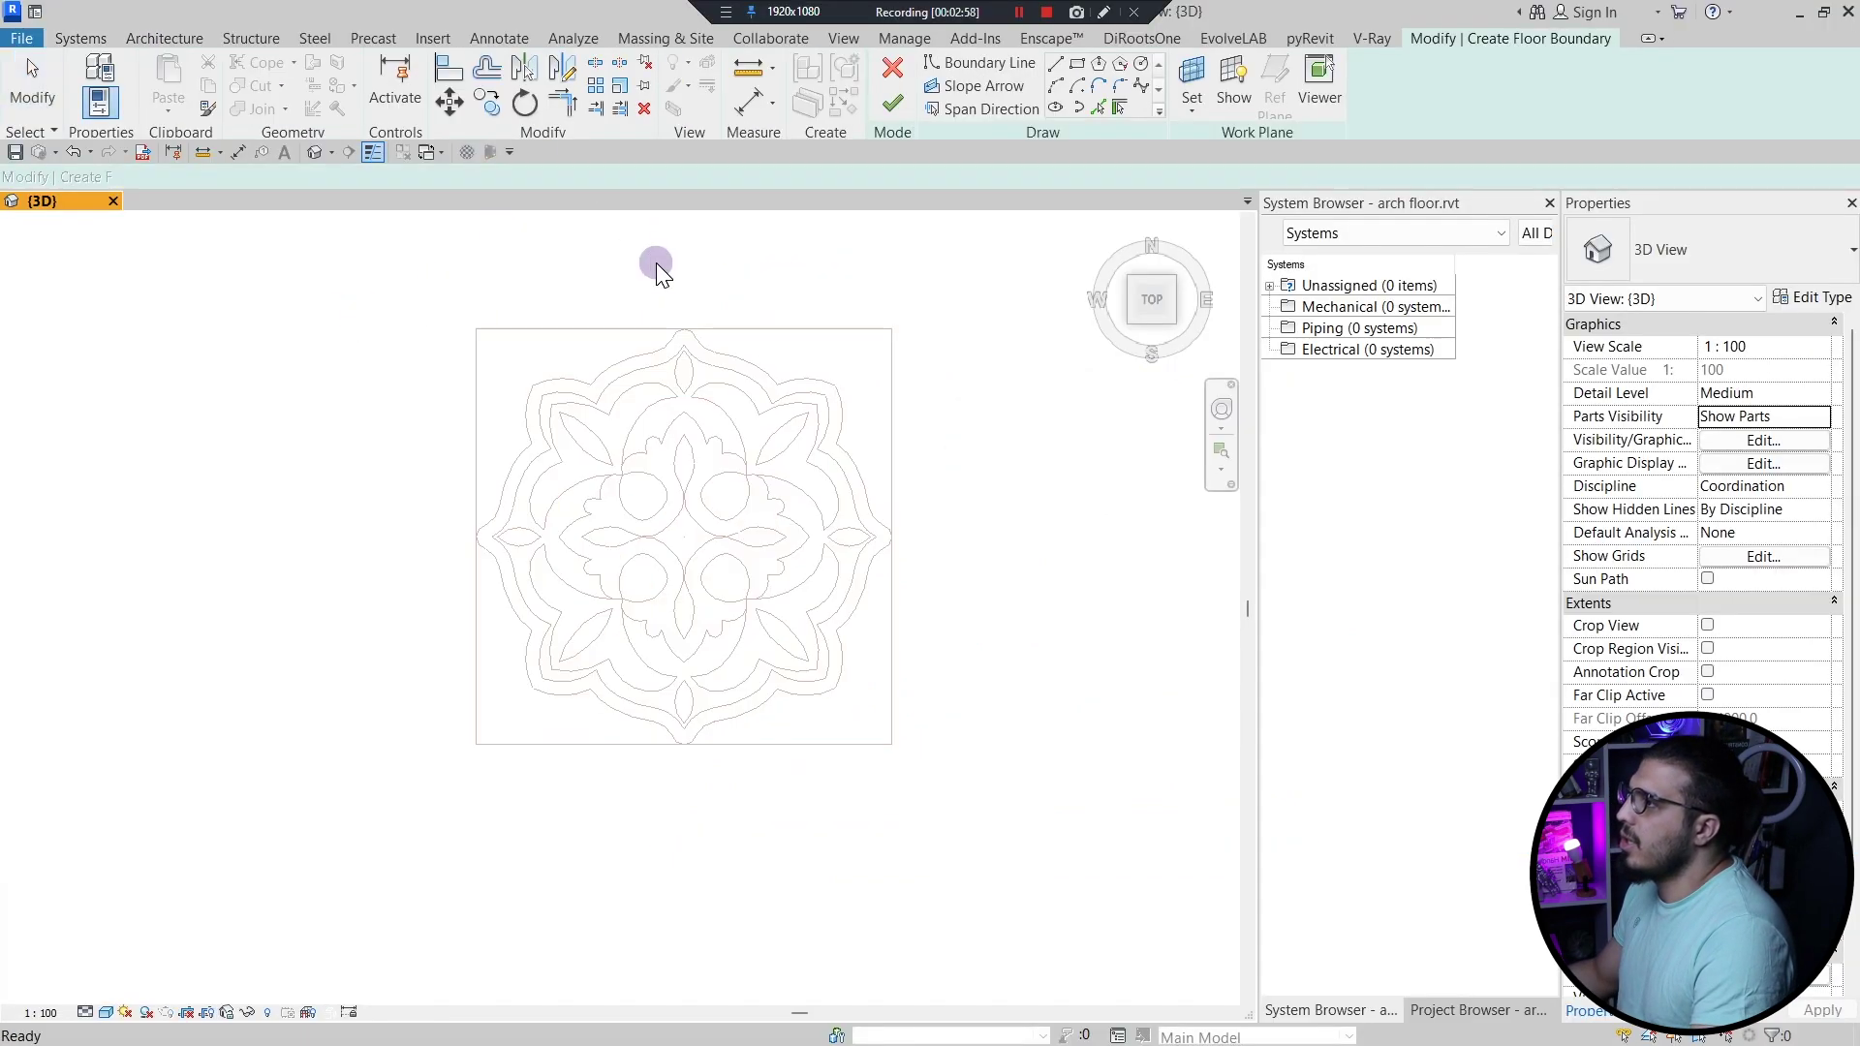
{"action": "left_click", "coordinate": [1077, 68]}
{"action": "left_click", "coordinate": [476, 329]}
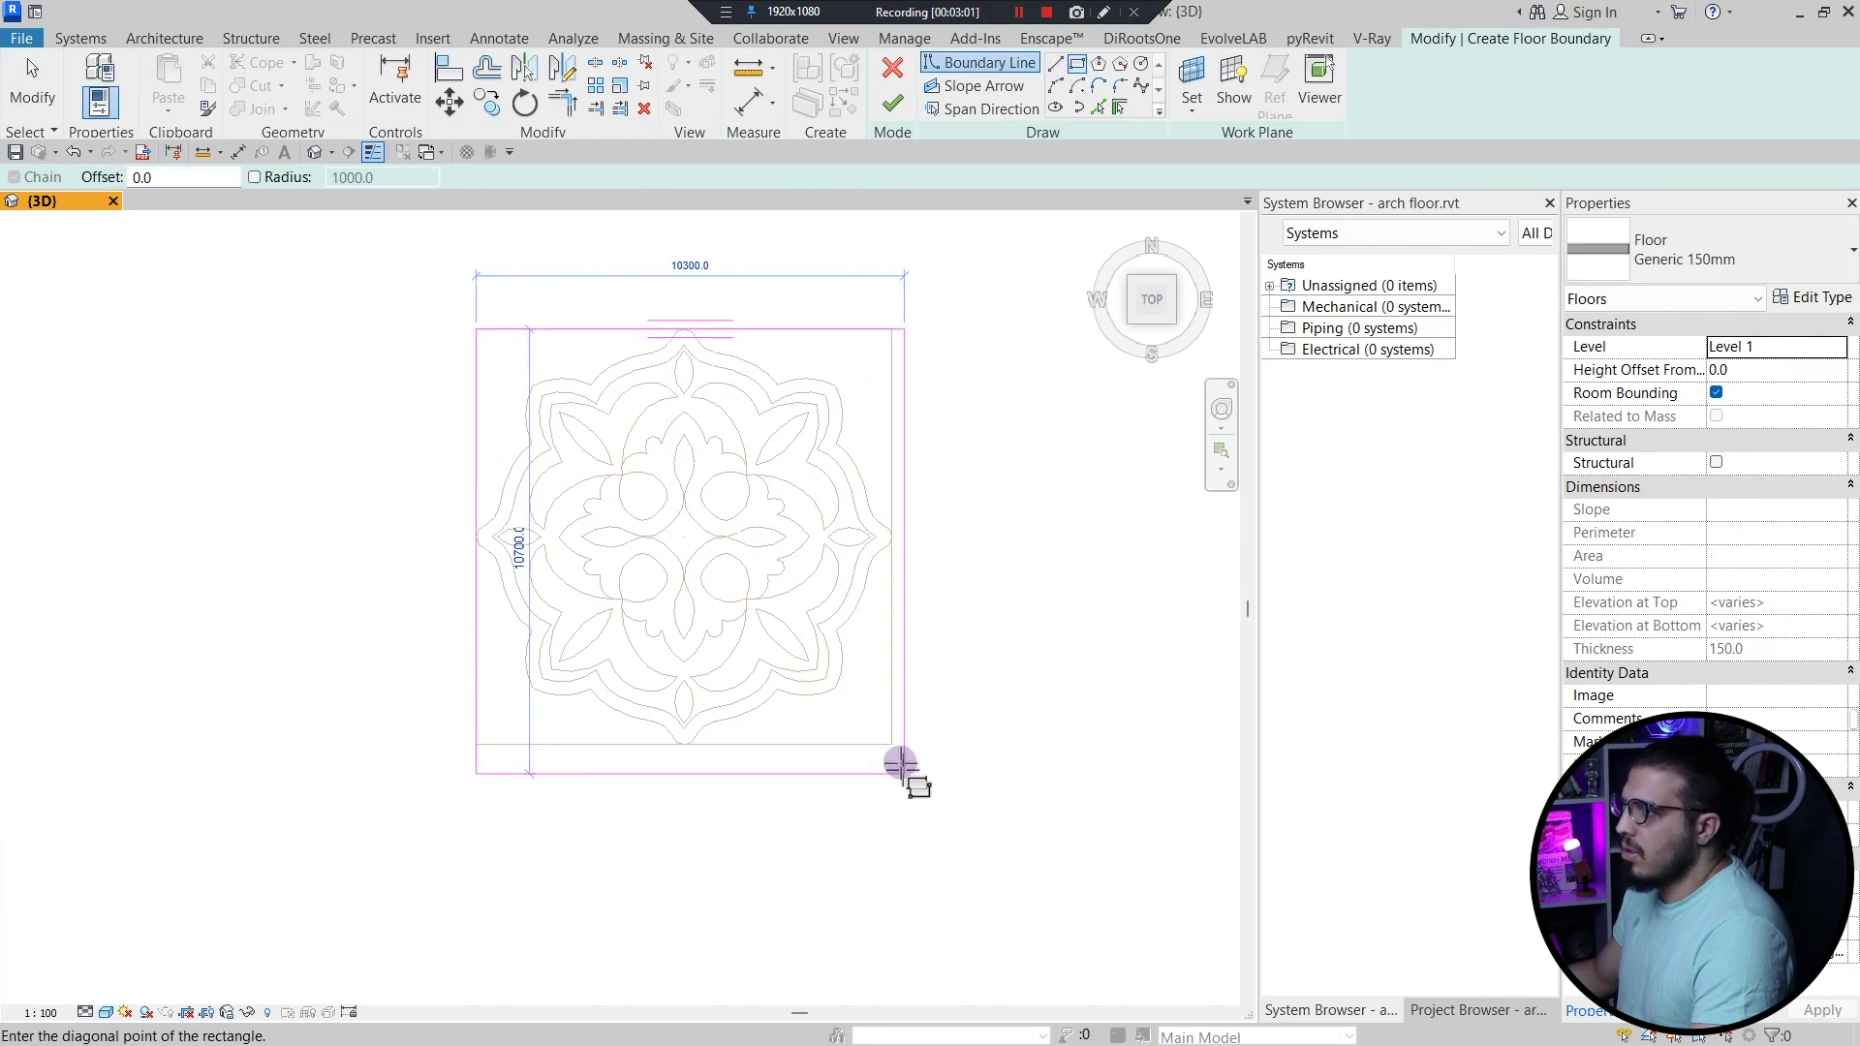
{"action": "left_click", "coordinate": [884, 744]}
{"action": "key", "text": "Escape"}
{"action": "key", "text": "Escape"}
- Move the right edge of the floor boundary onto the right edge of the imported pattern's frame
{"action": "scroll", "coordinate": [891, 732], "scroll_direction": "up", "scroll_amount": 5}
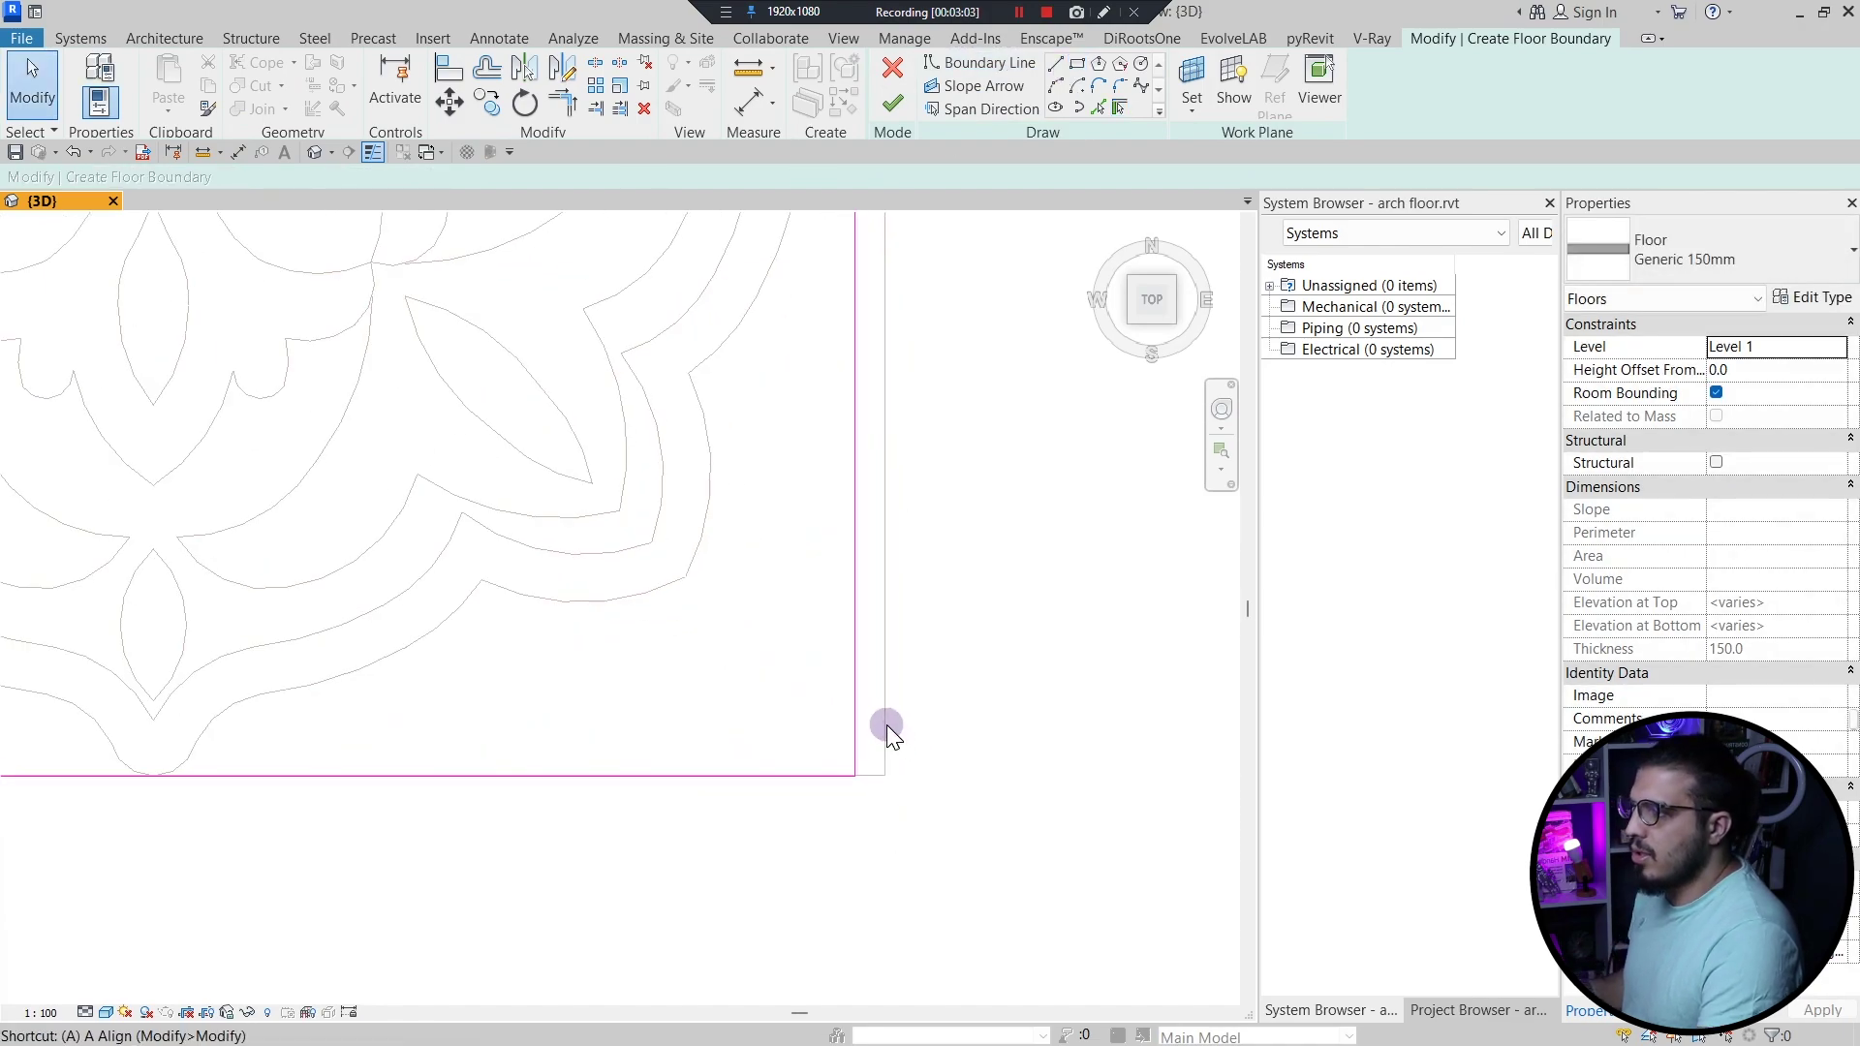
{"action": "left_click_drag", "start_coordinate": [853, 715], "coordinate": [882, 717]}
{"action": "key", "text": "Escape"}
{"action": "scroll", "coordinate": [853, 794], "scroll_direction": "down", "scroll_amount": 4}
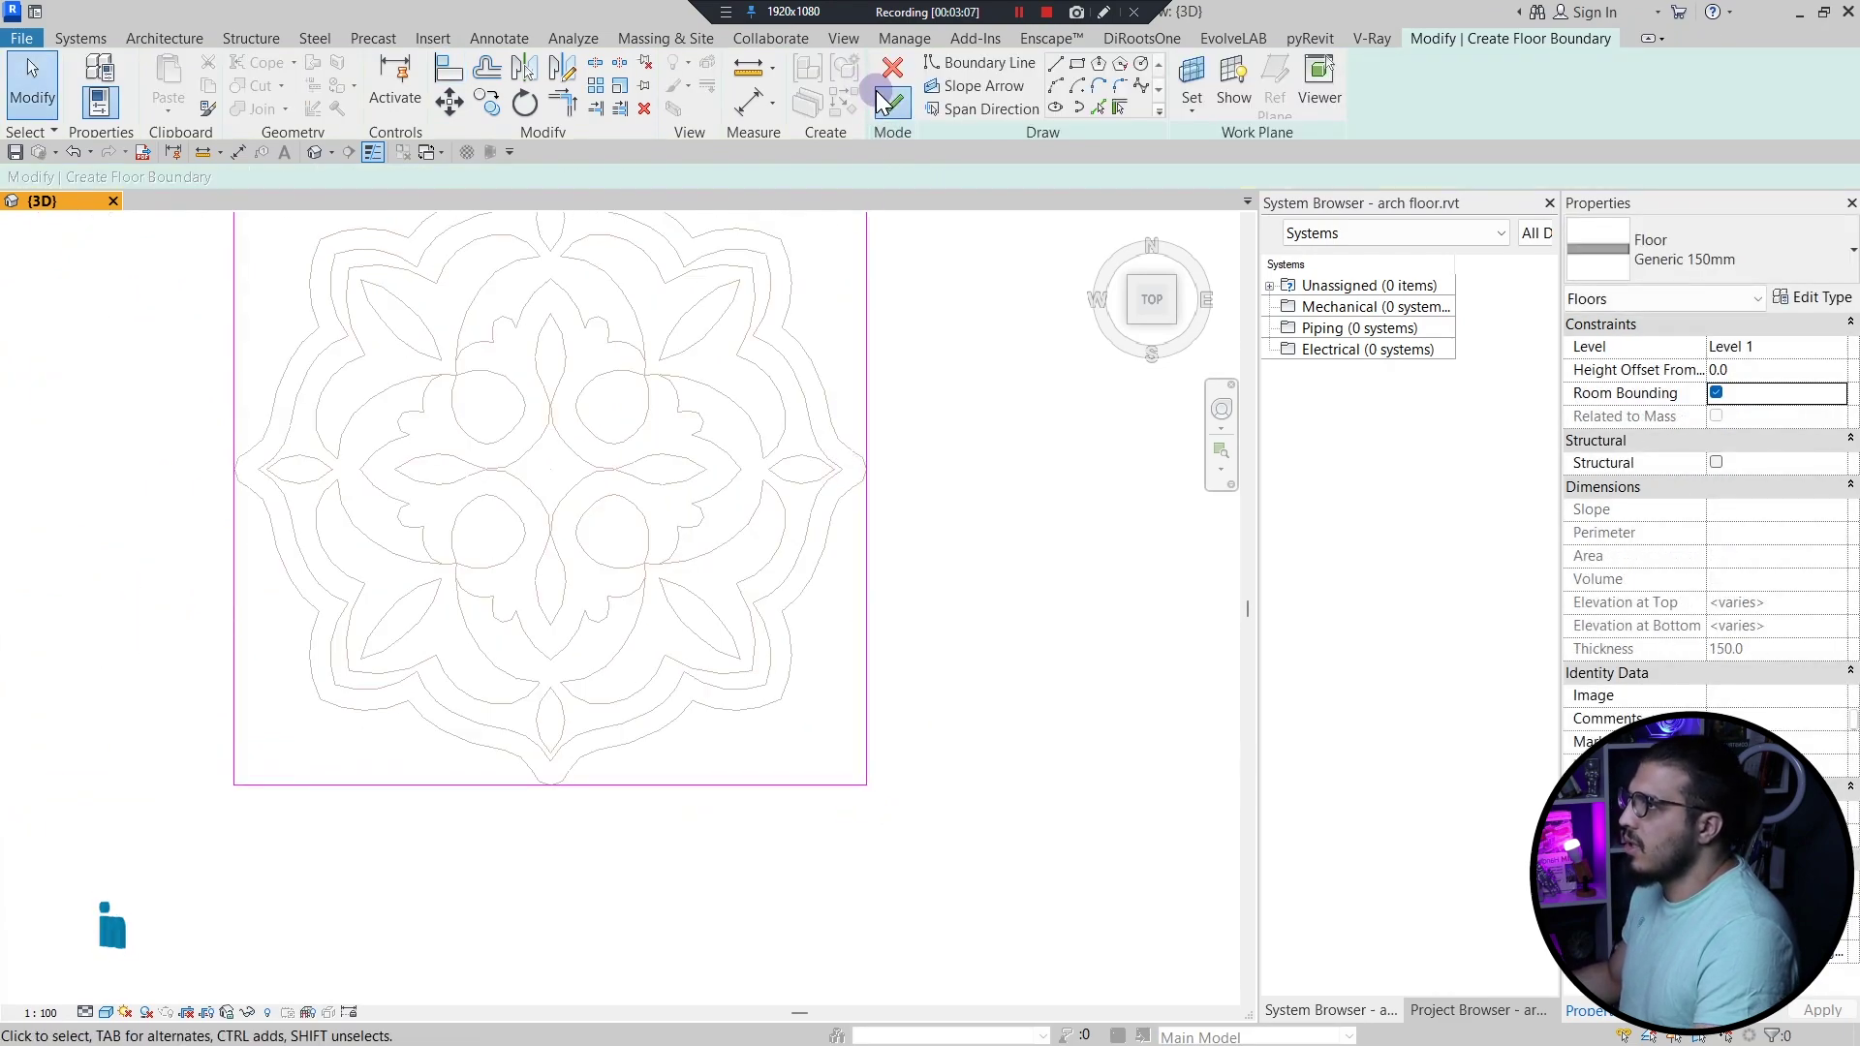
- Finish the floor boundary sketch to create the square Generic 150mm floor under the medallion pattern
{"action": "left_click", "coordinate": [884, 100]}
{"action": "scroll", "coordinate": [785, 523], "scroll_direction": "down", "scroll_amount": 5}
{"action": "key", "text": "Escape"}
{"action": "scroll", "coordinate": [862, 649], "scroll_direction": "up", "scroll_amount": 7}
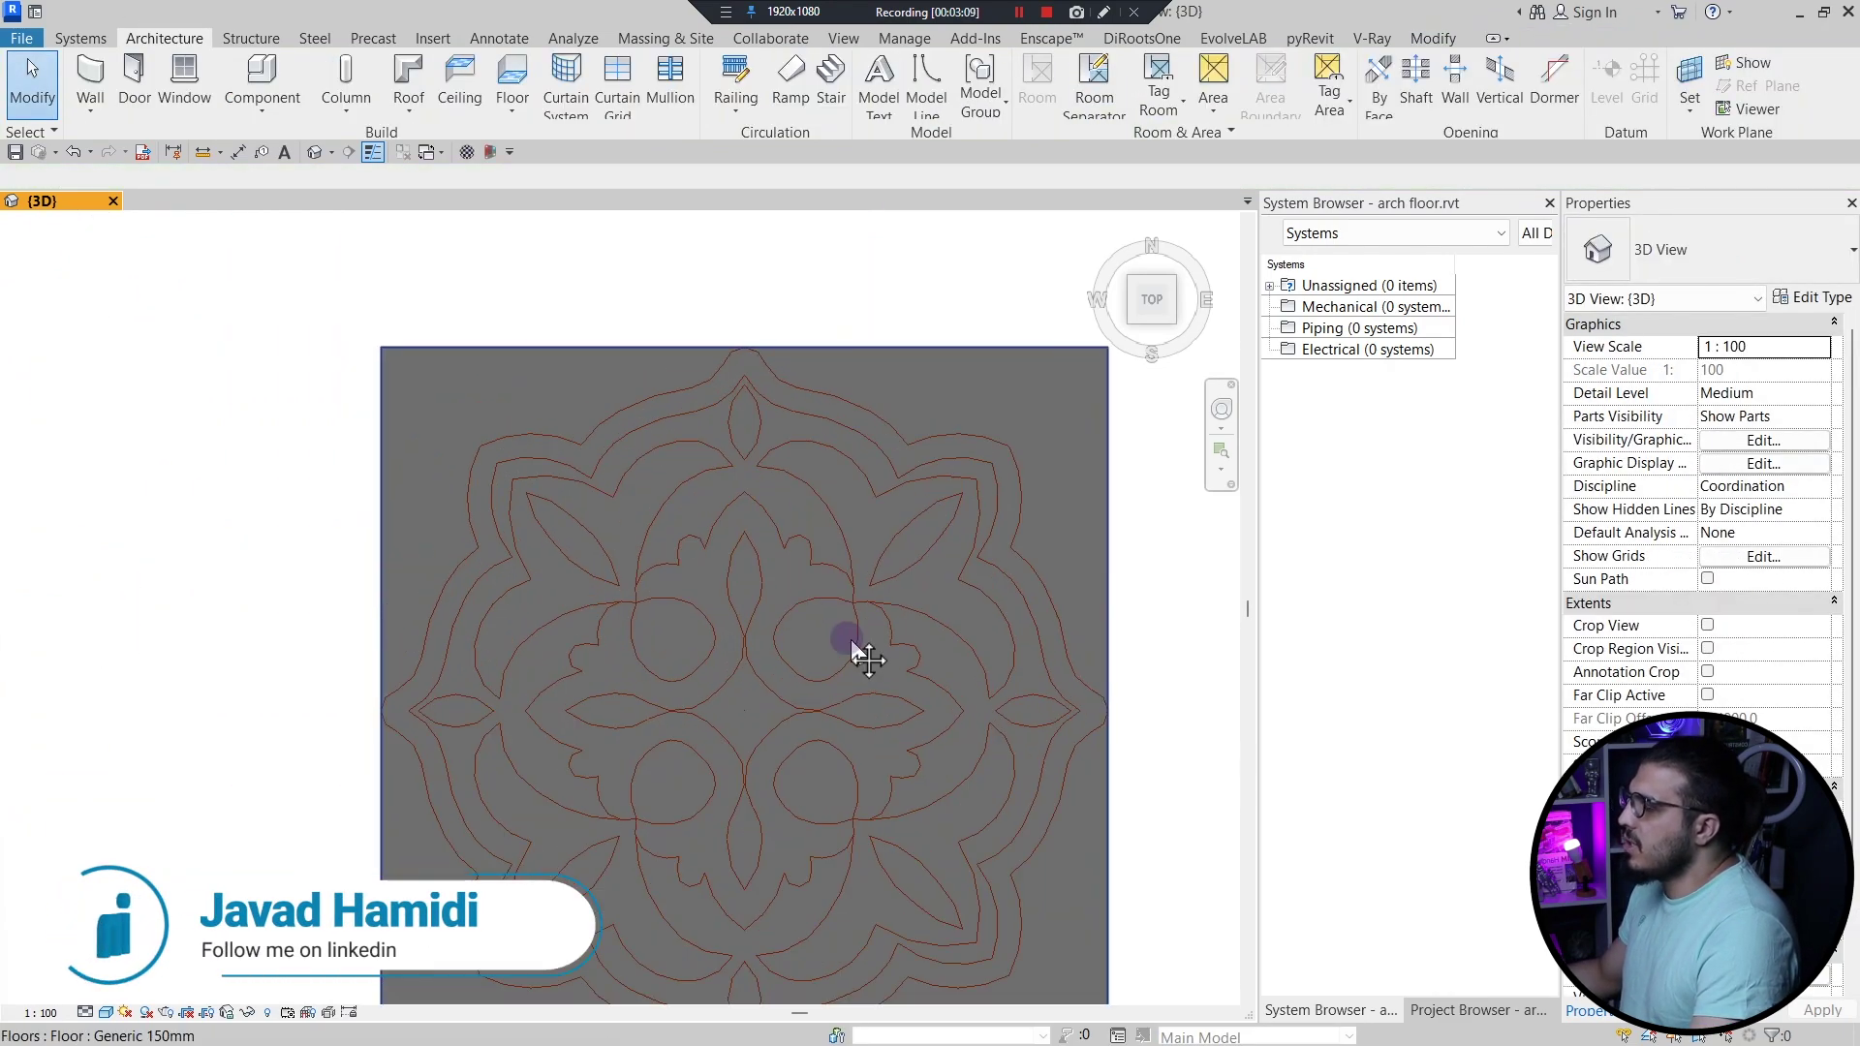
- Examine the square floor and the medallion linework lying over it
{"action": "scroll", "coordinate": [649, 523], "scroll_direction": "down", "scroll_amount": 2}
{"action": "middle_click_drag", "start_coordinate": [850, 641], "coordinate": [821, 575]}
{"action": "scroll", "coordinate": [664, 395], "scroll_direction": "up", "scroll_amount": 2}
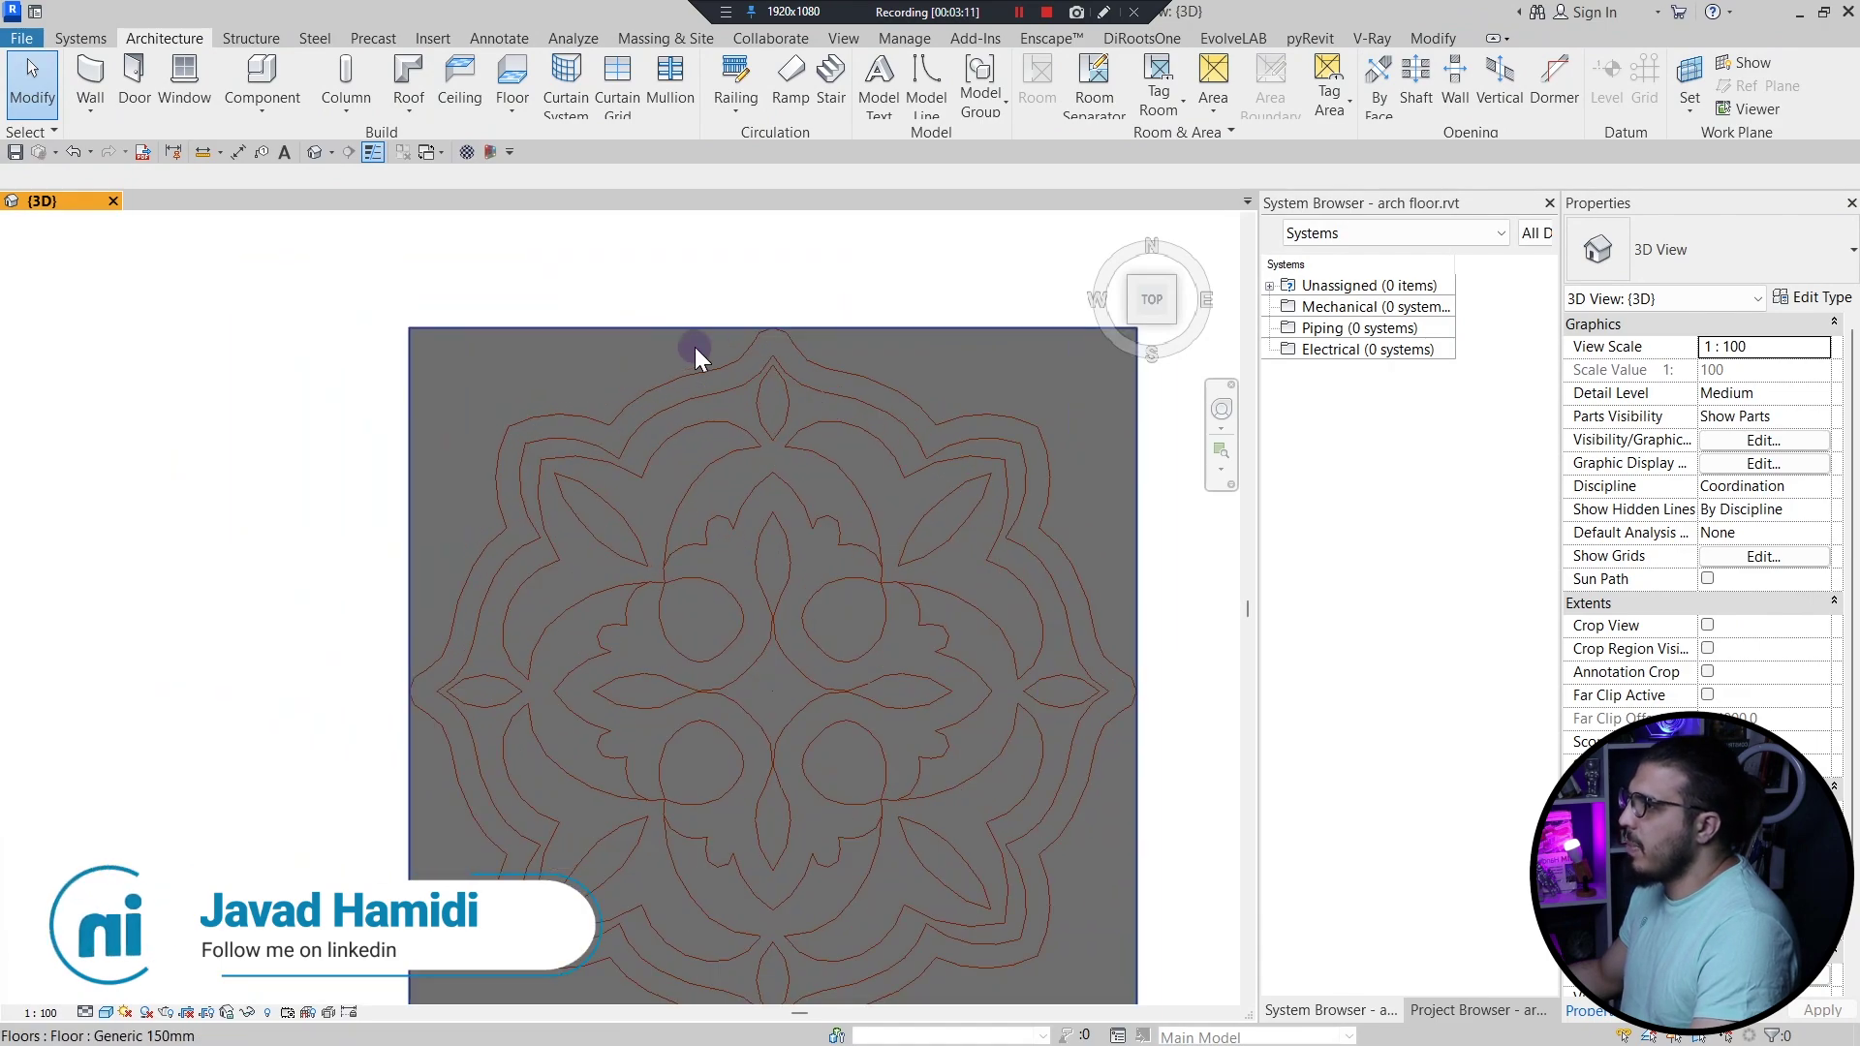
{"action": "scroll", "coordinate": [1033, 705], "scroll_direction": "down", "scroll_amount": 2}
{"action": "middle_click_drag", "start_coordinate": [1049, 767], "coordinate": [814, 610]}
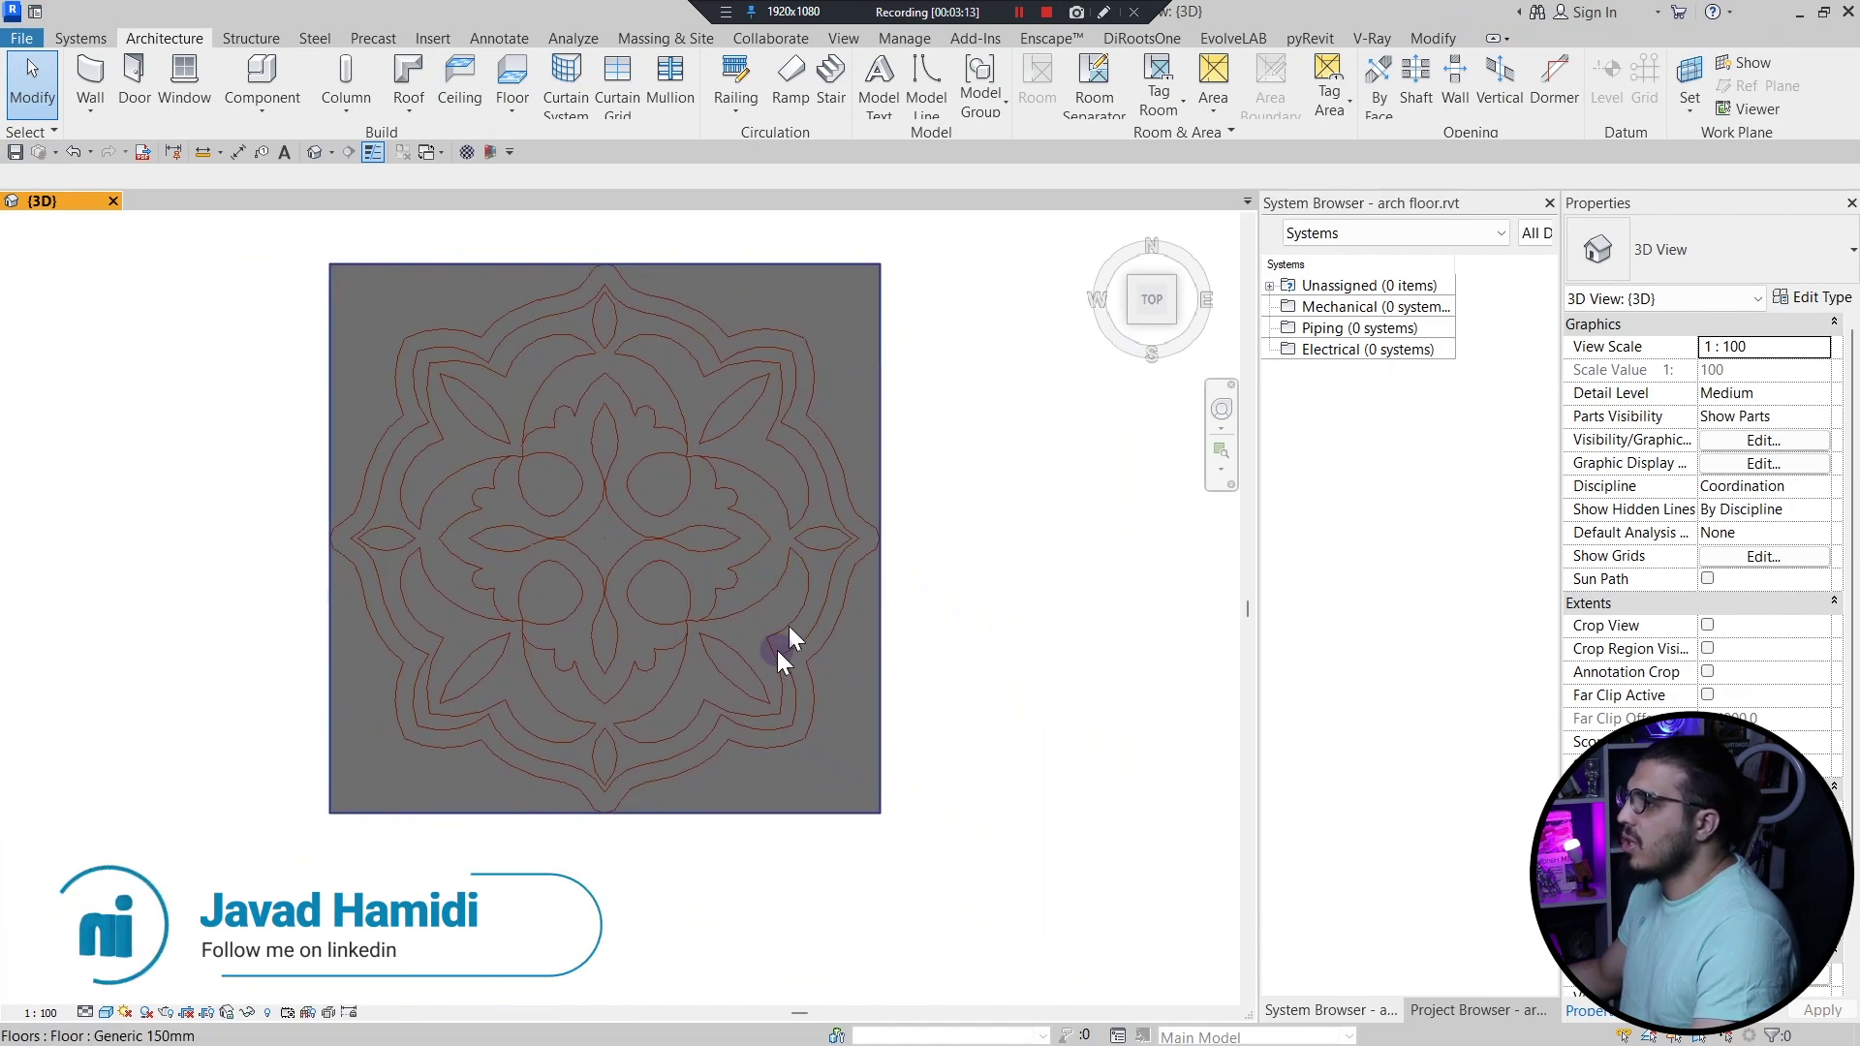
{"action": "middle_click_drag", "start_coordinate": [596, 587], "coordinate": [652, 589]}
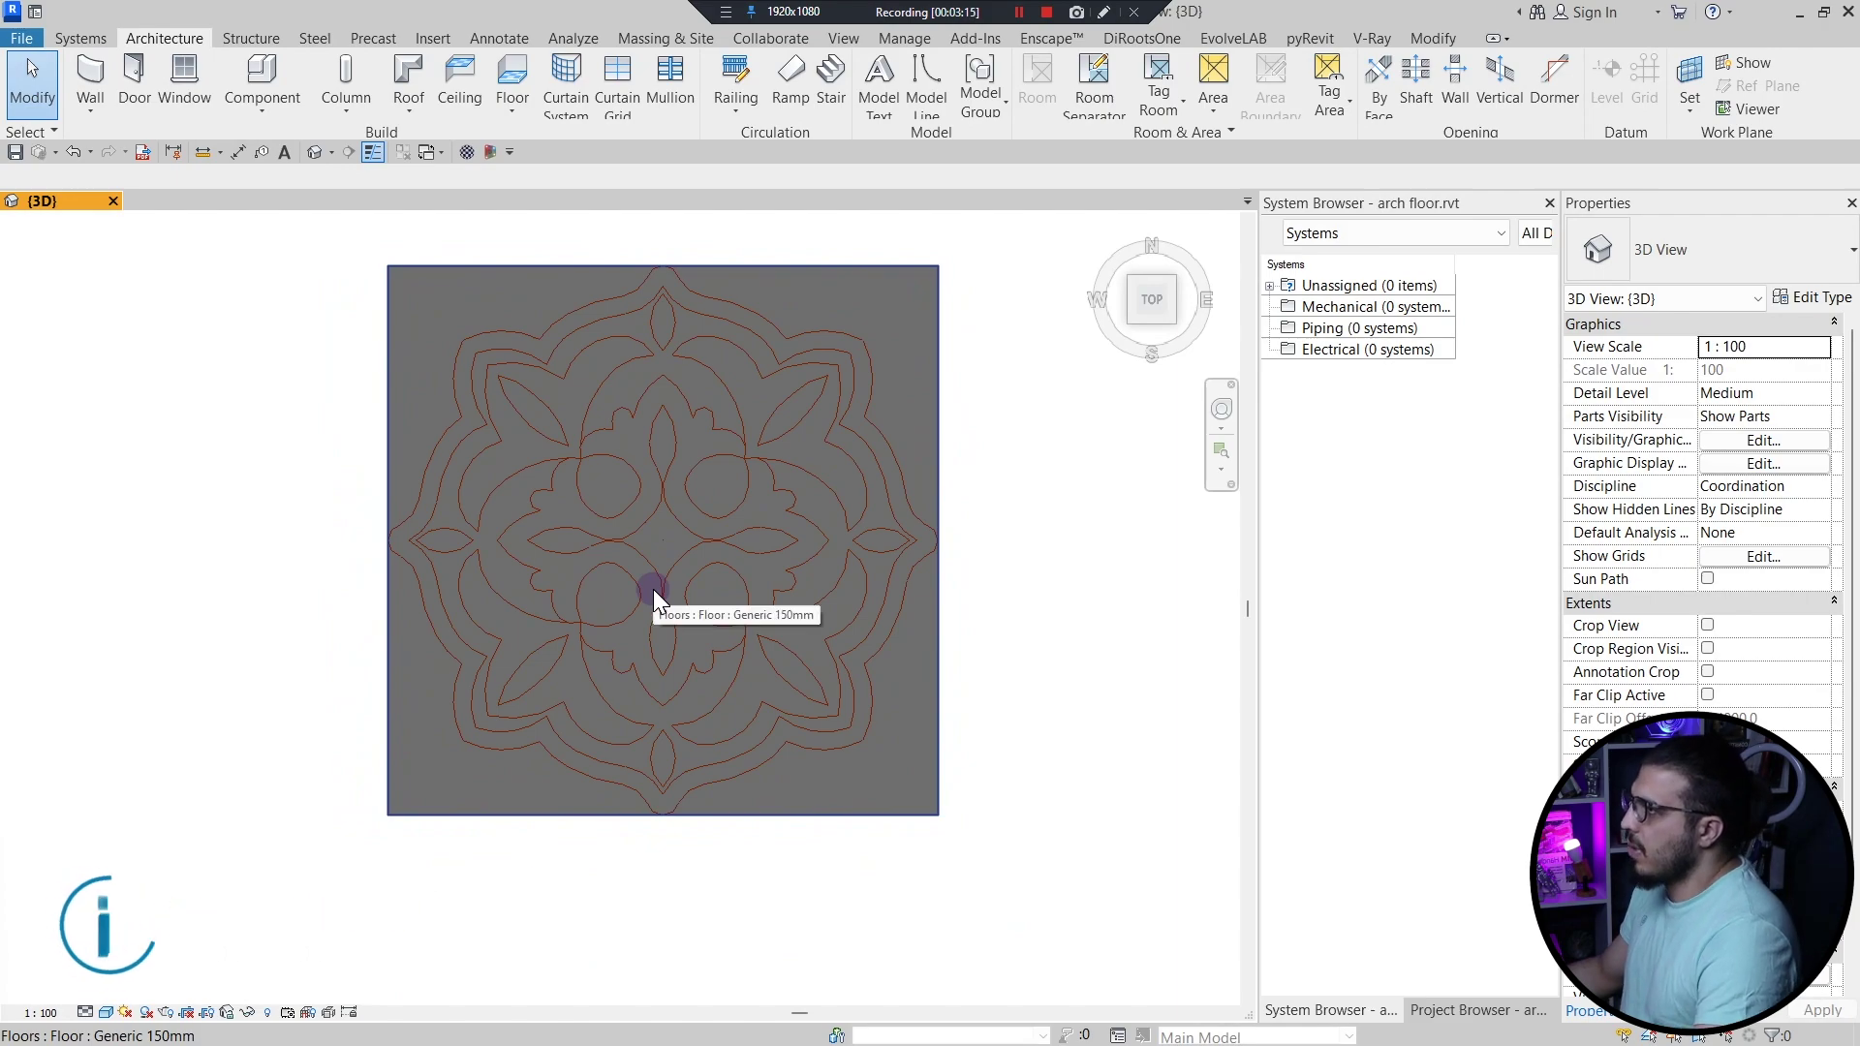
{"action": "scroll", "coordinate": [552, 353], "scroll_direction": "up", "scroll_amount": 2}
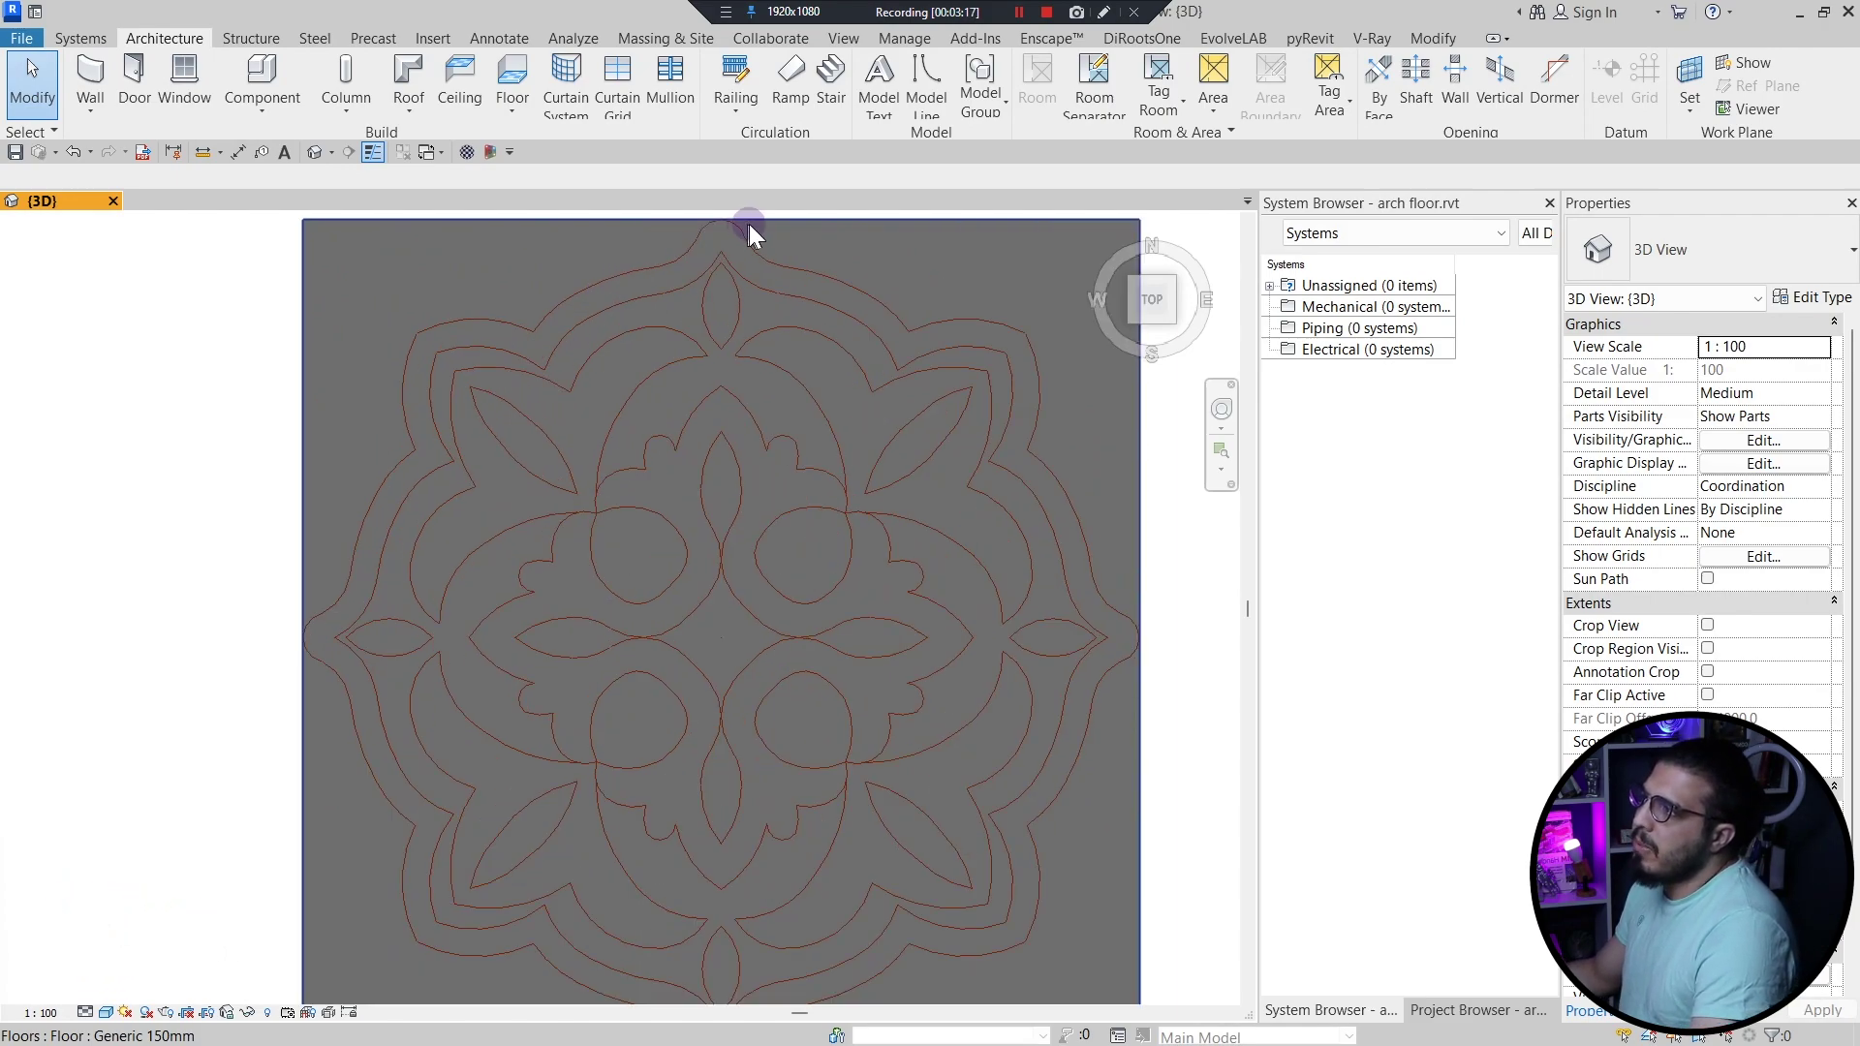
{"action": "scroll", "coordinate": [980, 868], "scroll_direction": "down", "scroll_amount": 1}
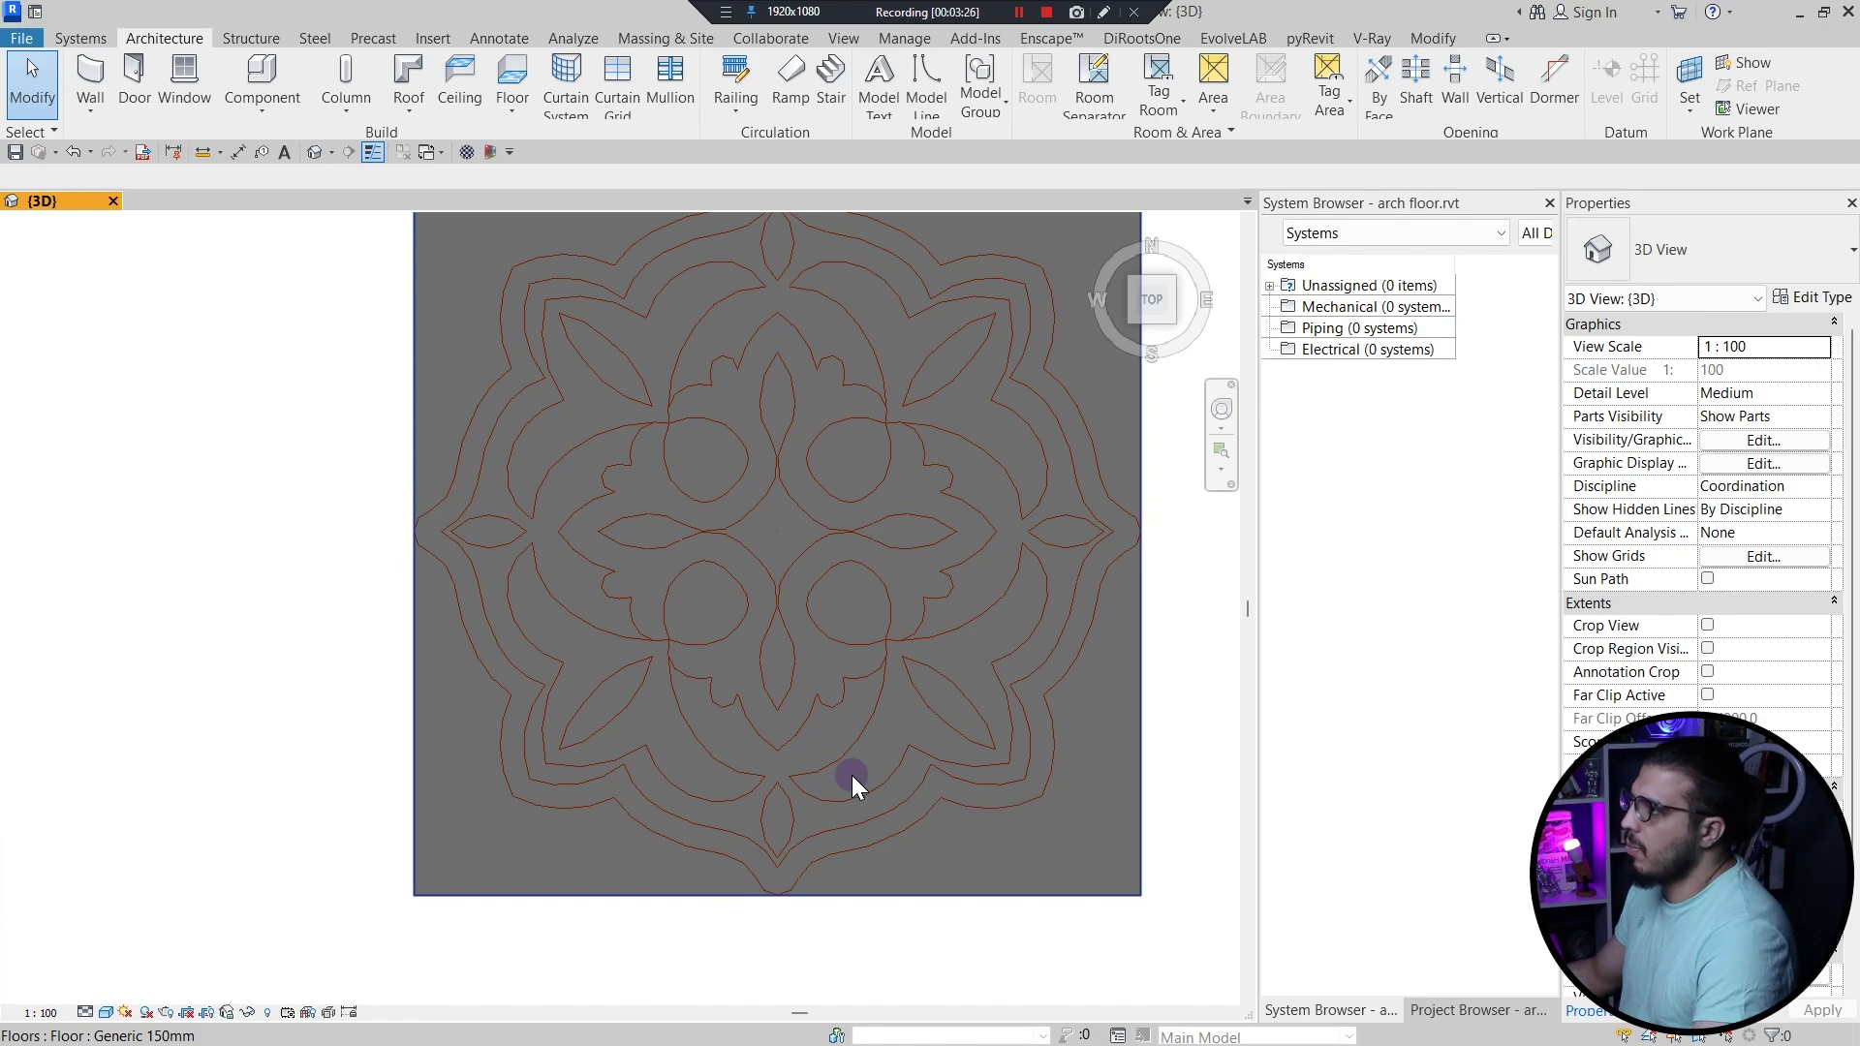
{"action": "scroll", "coordinate": [839, 759], "scroll_direction": "down", "scroll_amount": 1}
{"action": "middle_click_drag", "start_coordinate": [839, 759], "coordinate": [764, 761]}
- Create parts from the square floor and start dividing the resulting part
{"action": "left_click", "coordinate": [772, 451]}
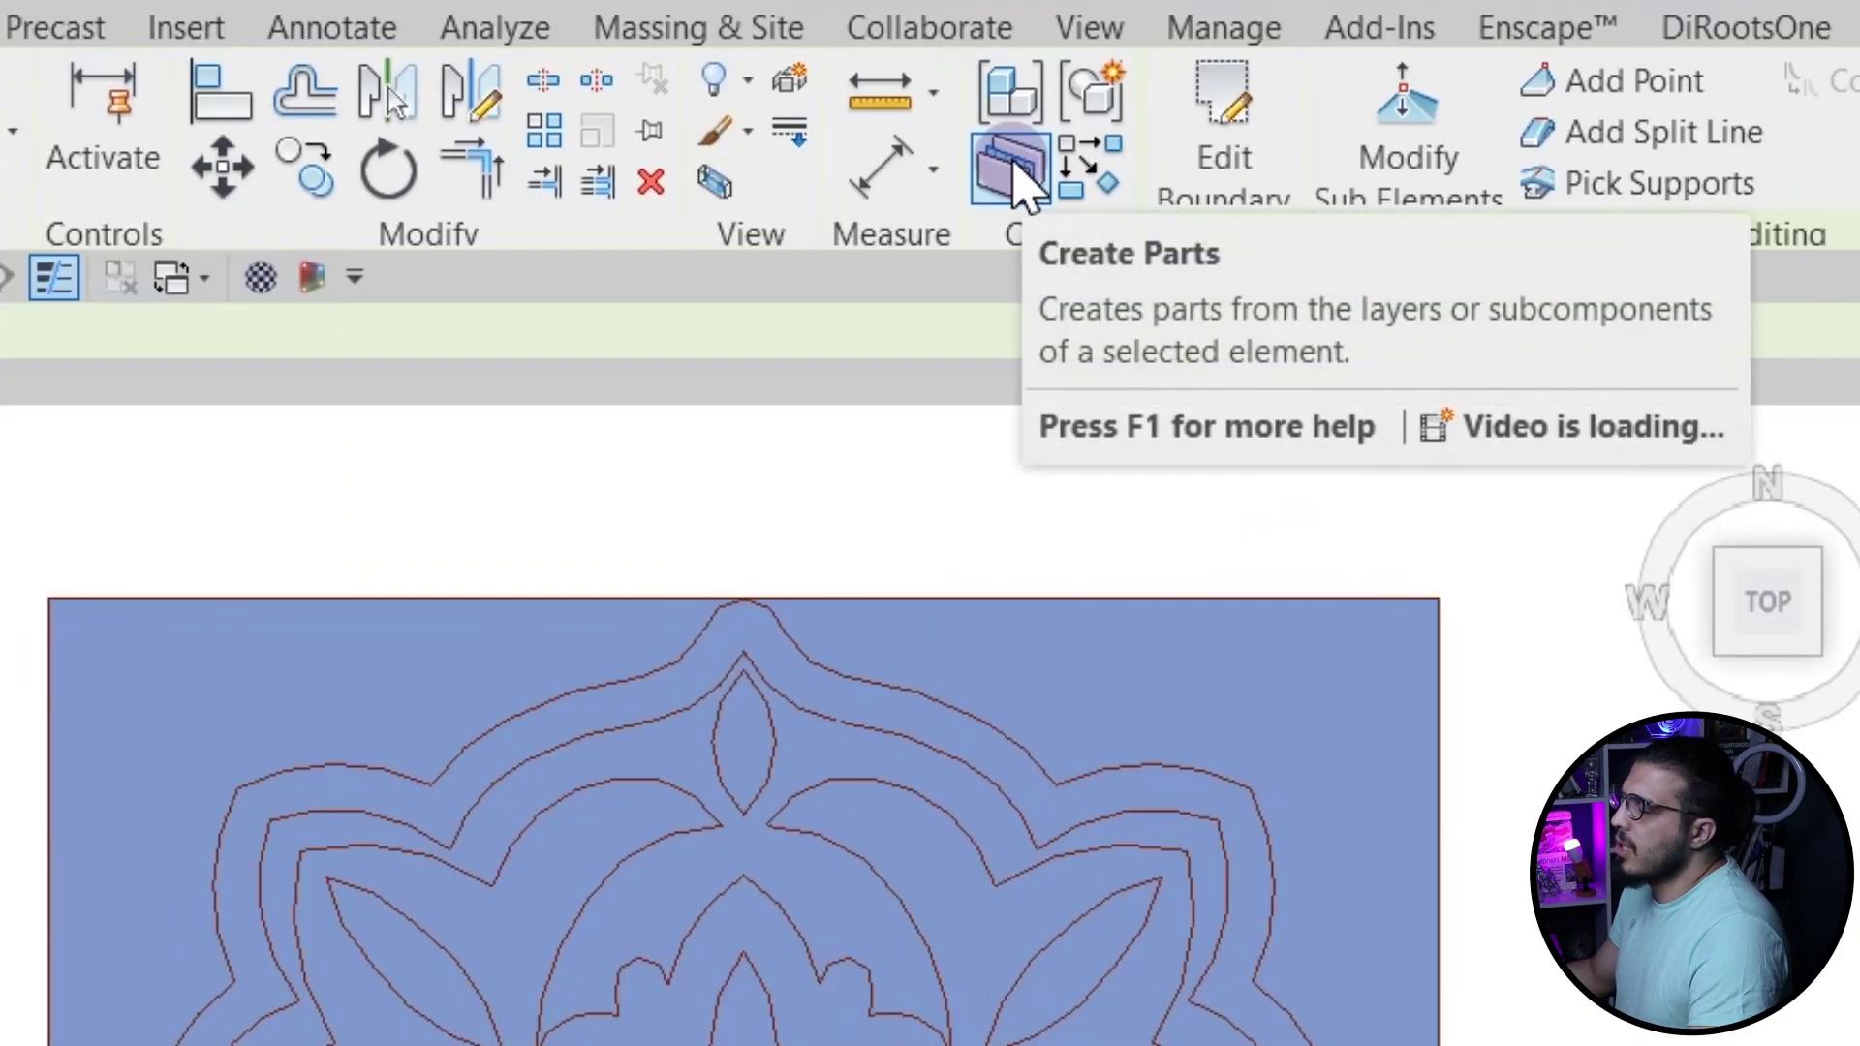
{"action": "left_click", "coordinate": [810, 103]}
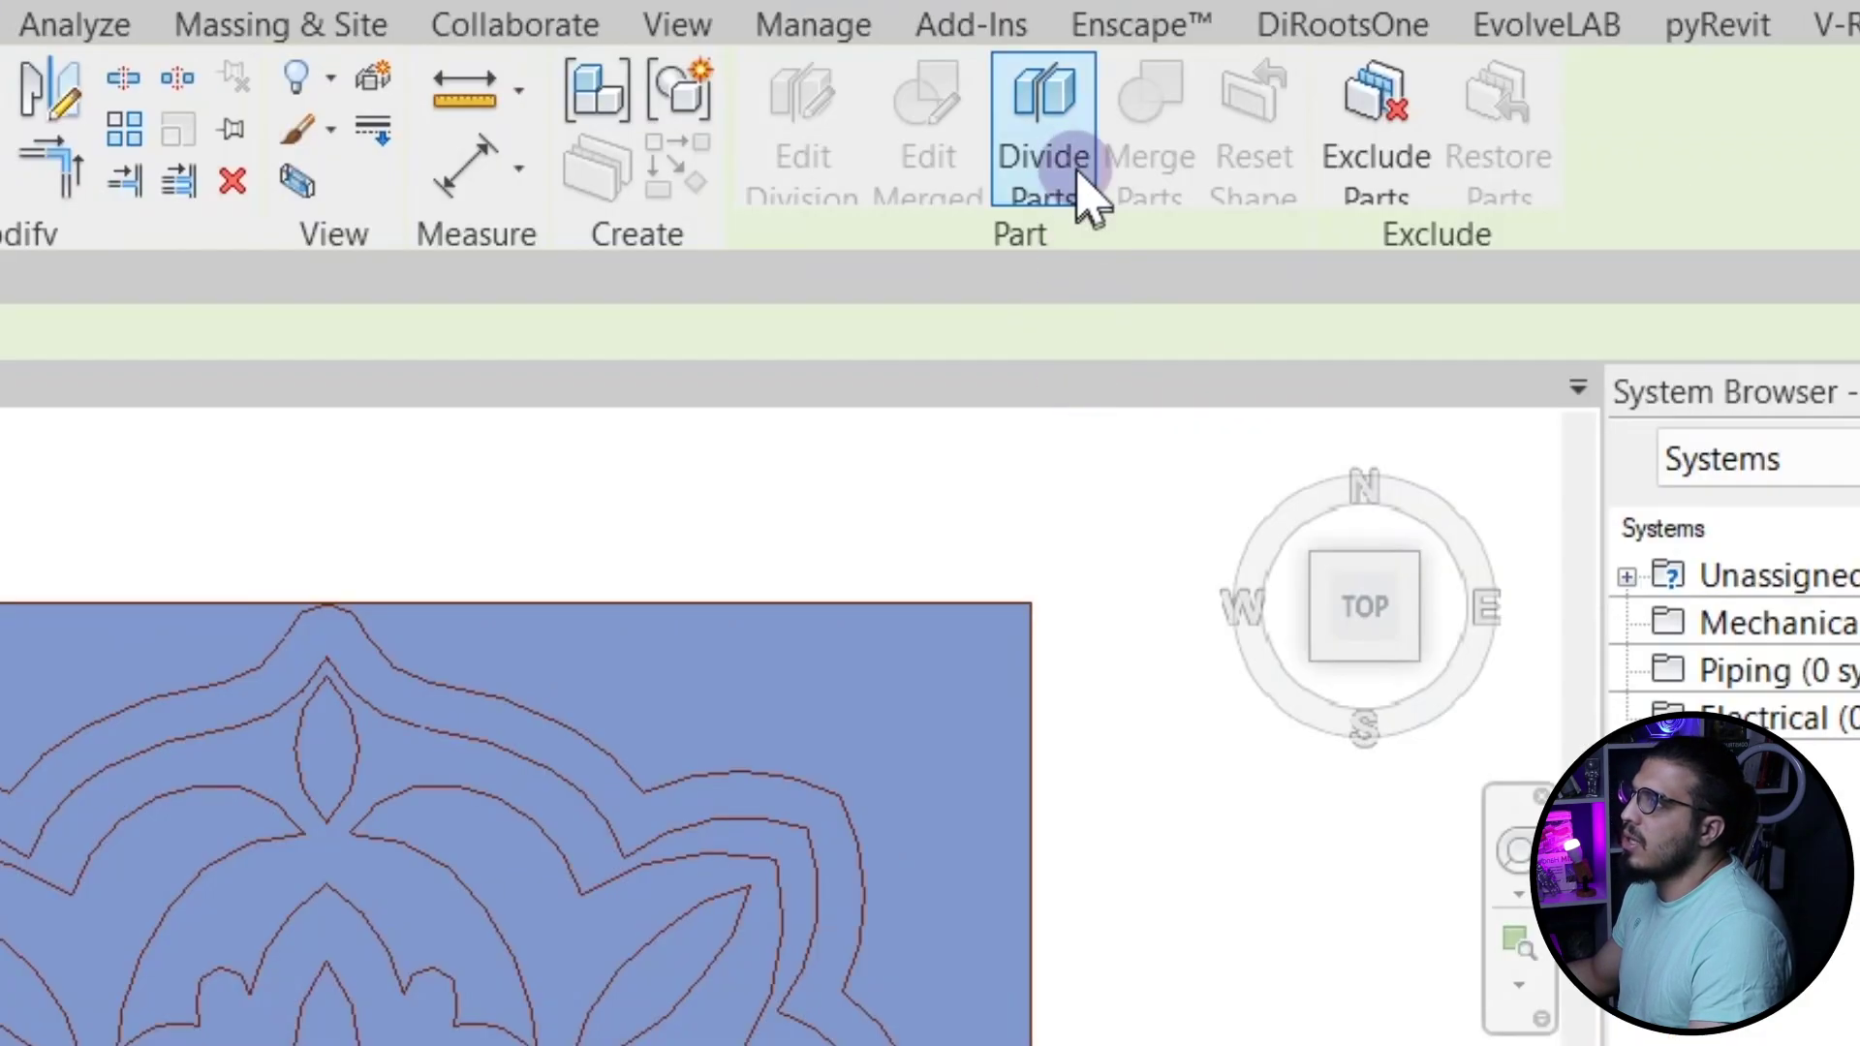
{"action": "left_click", "coordinate": [1008, 87]}
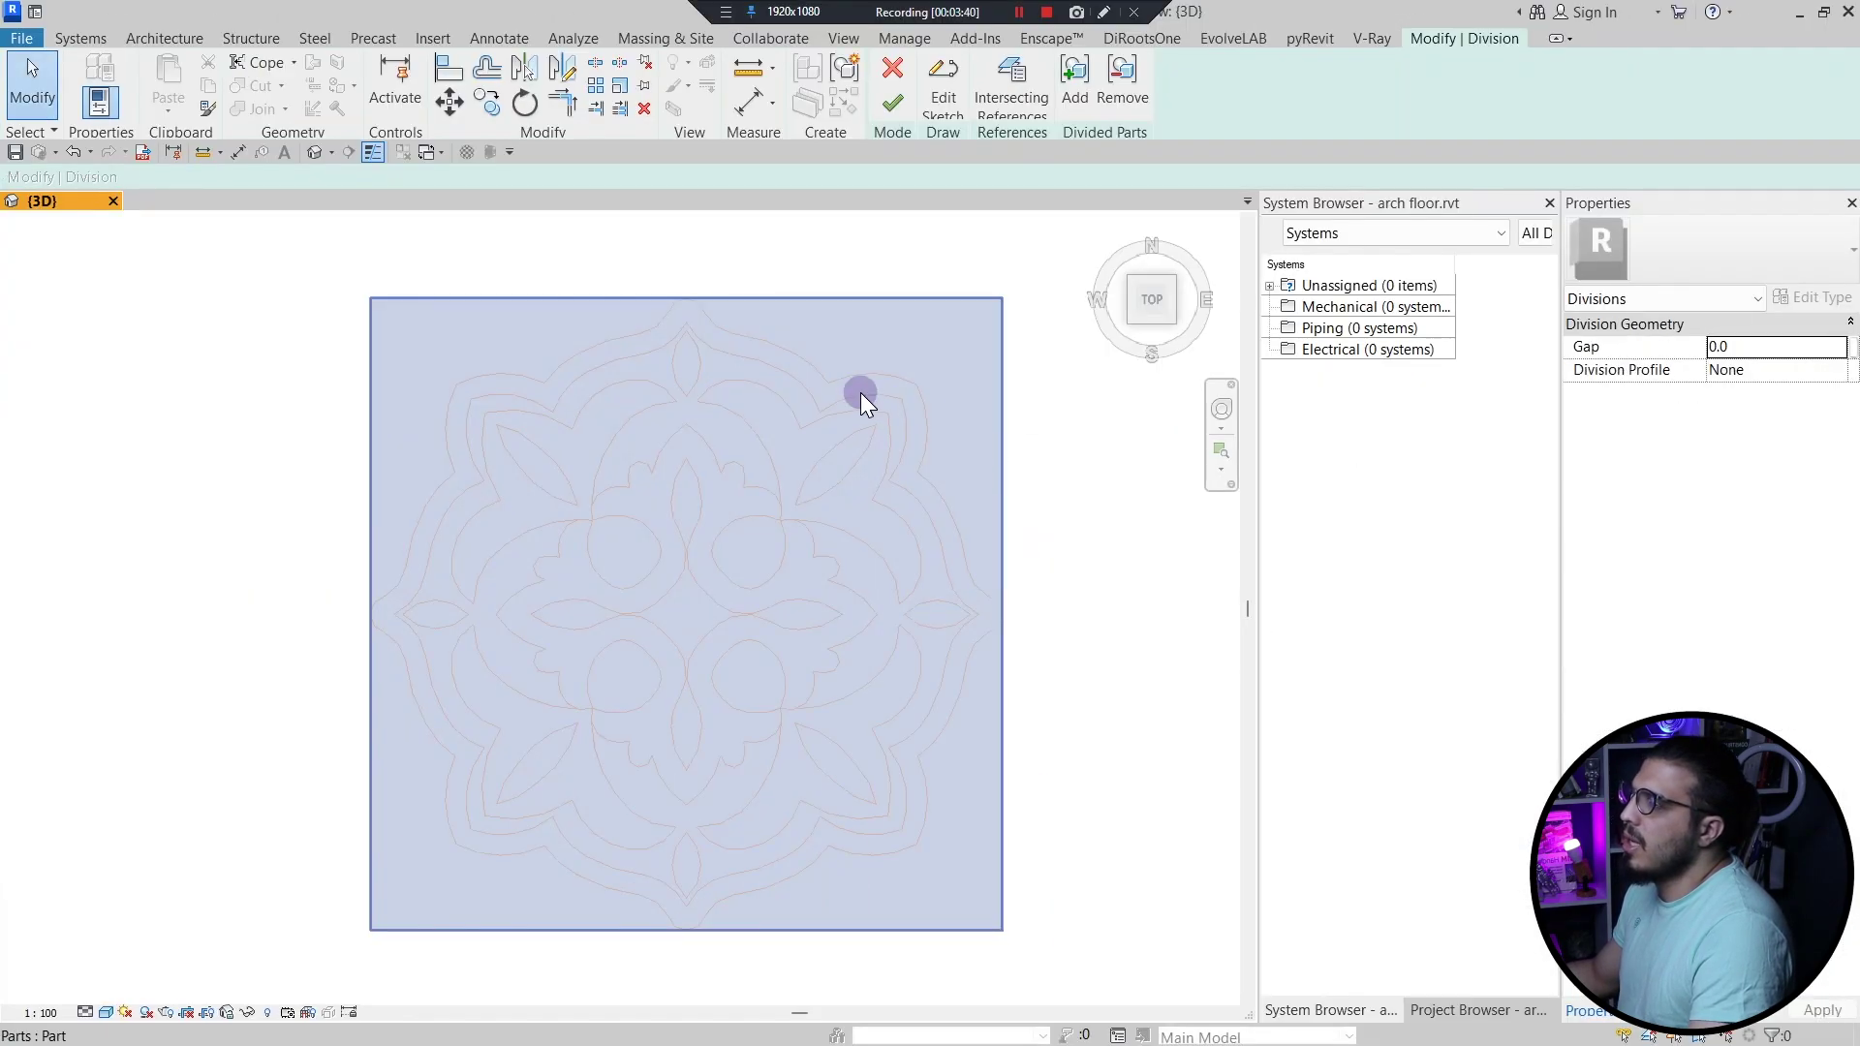
- In the division sketch, trace the upper-right quarter of the medallion's outermost outline by picking its curves
{"action": "left_click", "coordinate": [713, 811]}
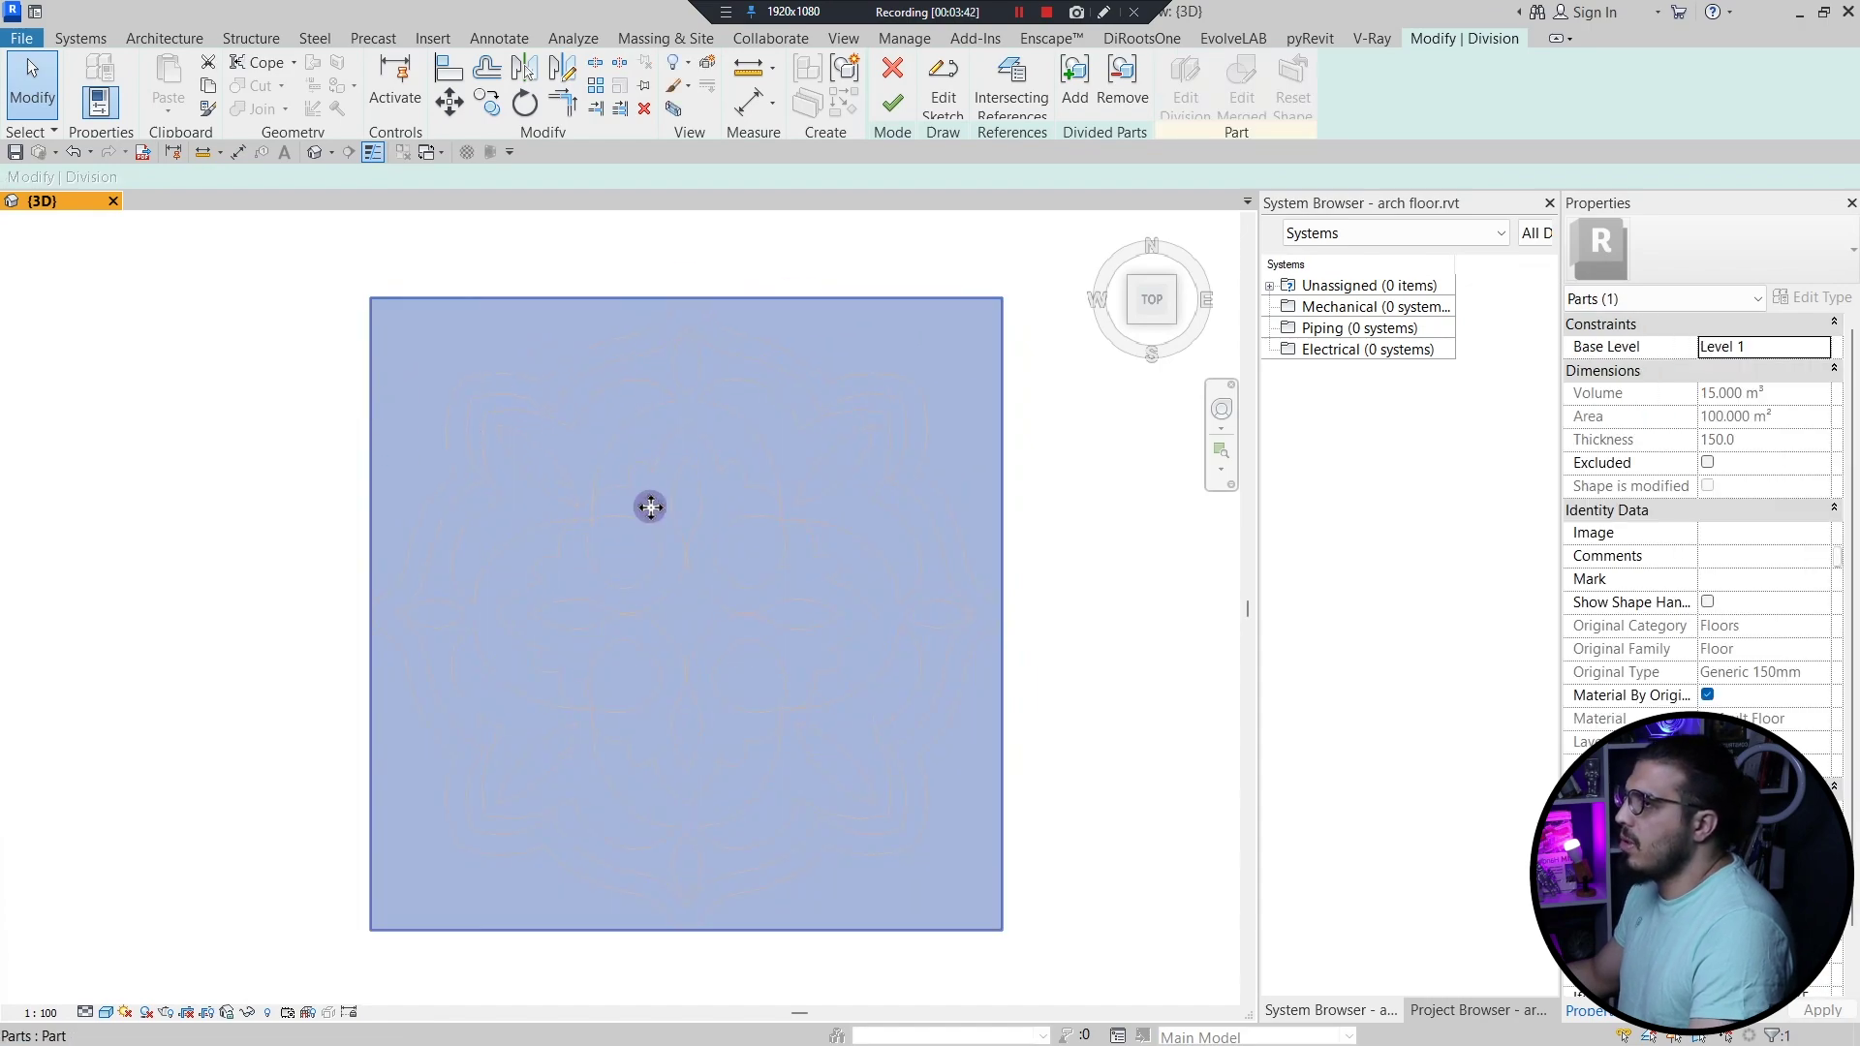
{"action": "scroll", "coordinate": [737, 417], "scroll_direction": "down", "scroll_amount": 1}
{"action": "scroll", "coordinate": [839, 368], "scroll_direction": "up", "scroll_amount": 2}
{"action": "left_click", "coordinate": [945, 97]}
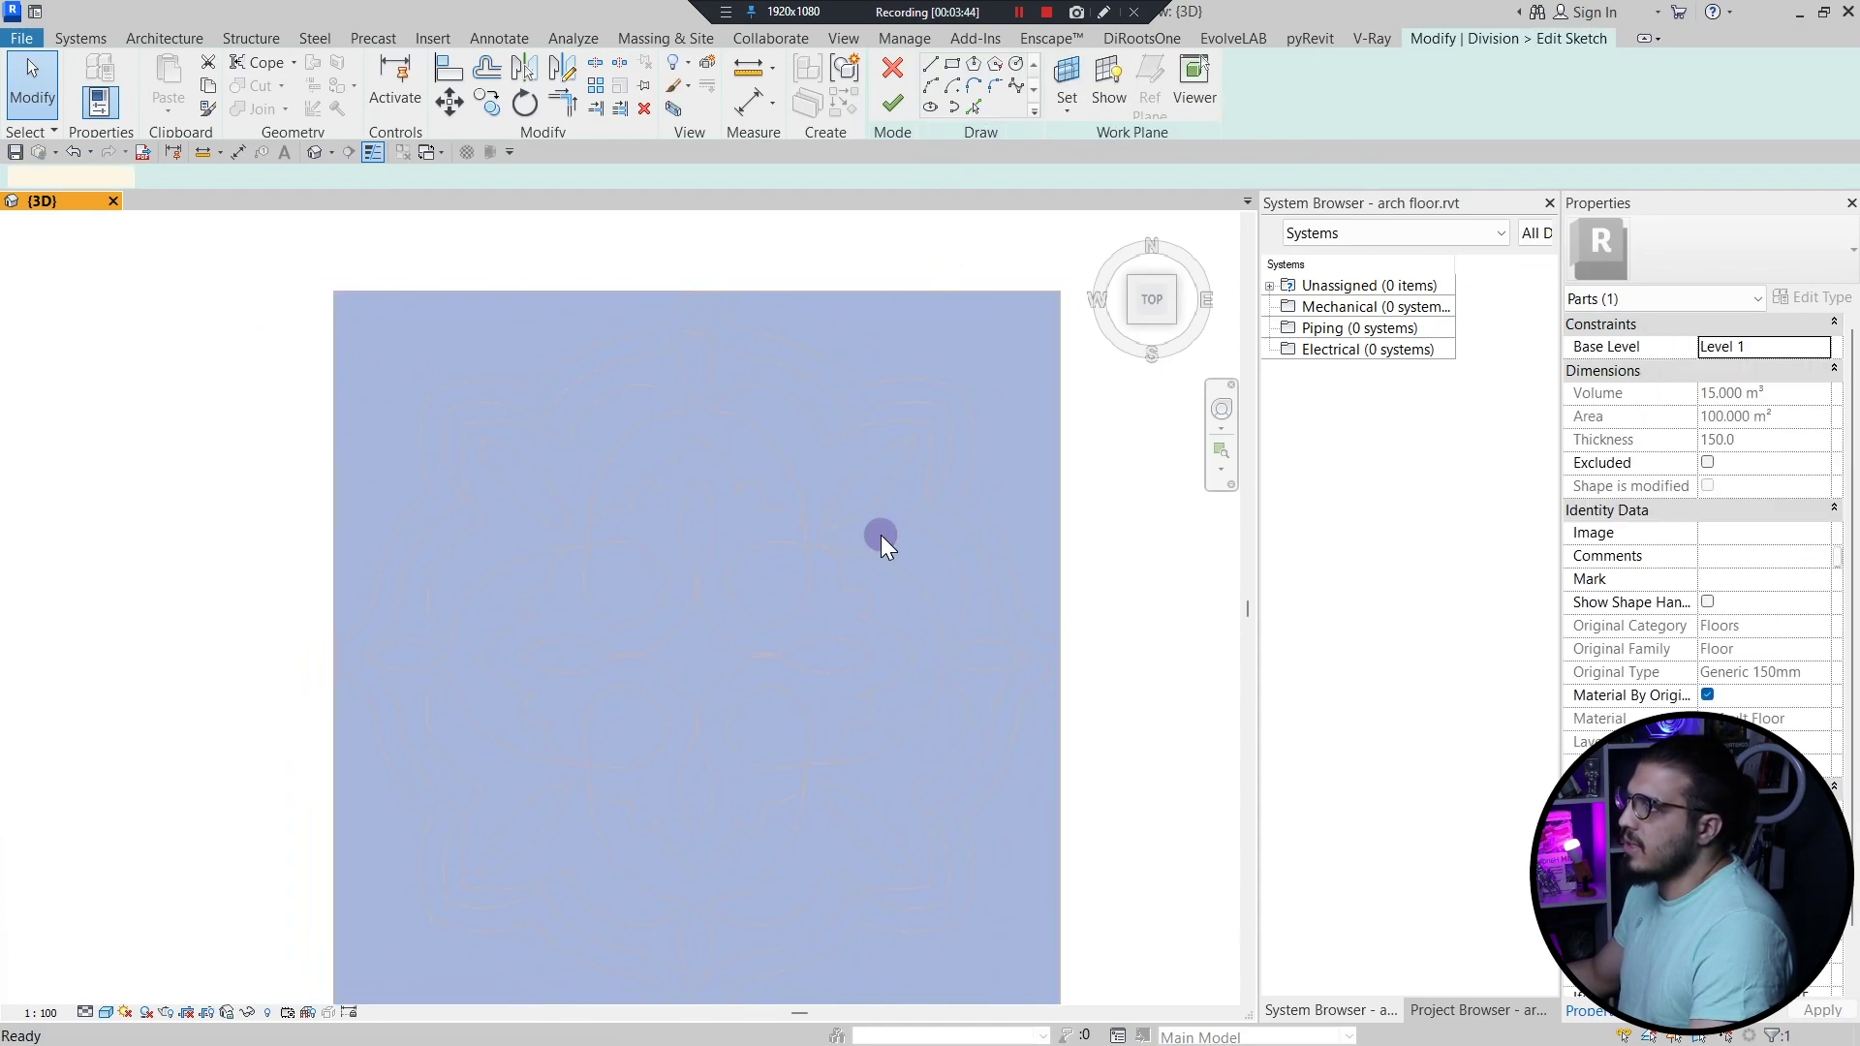
{"action": "key", "text": "l"}
{"action": "key", "text": "i"}
{"action": "scroll", "coordinate": [760, 337], "scroll_direction": "up", "scroll_amount": 5}
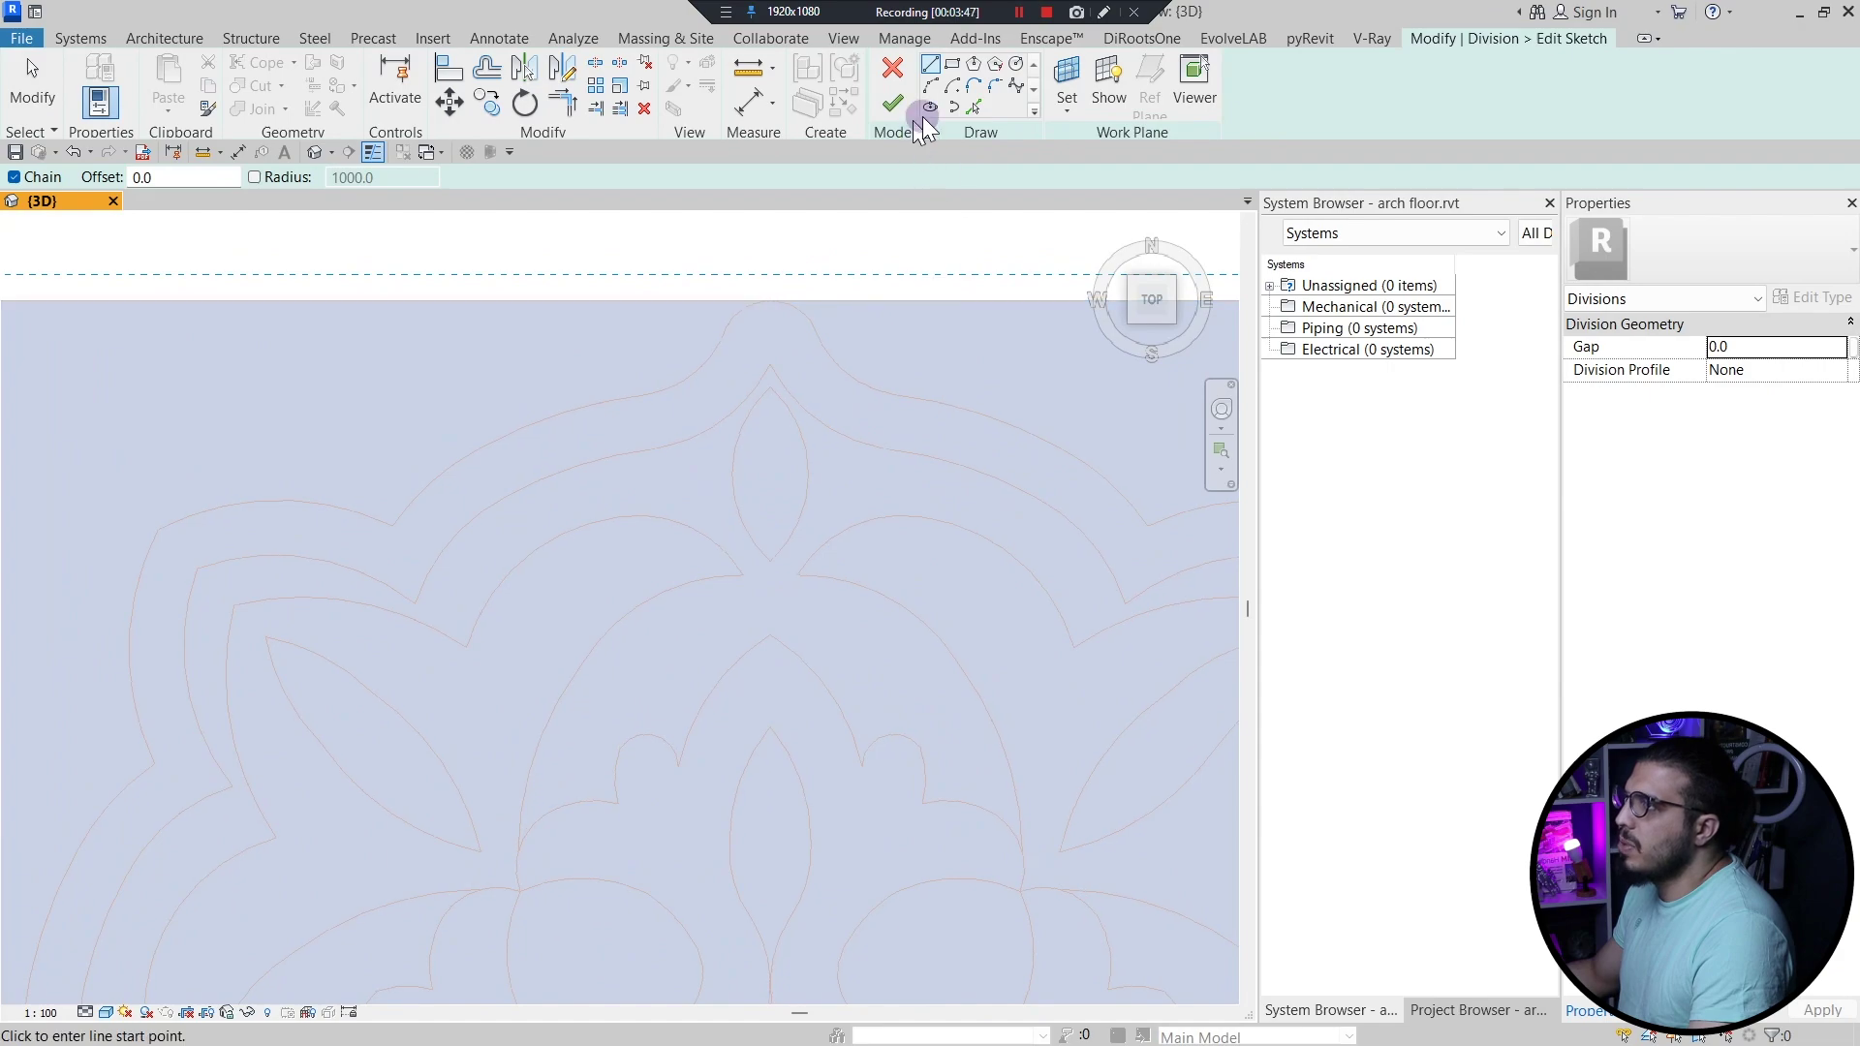
{"action": "left_click", "coordinate": [847, 366]}
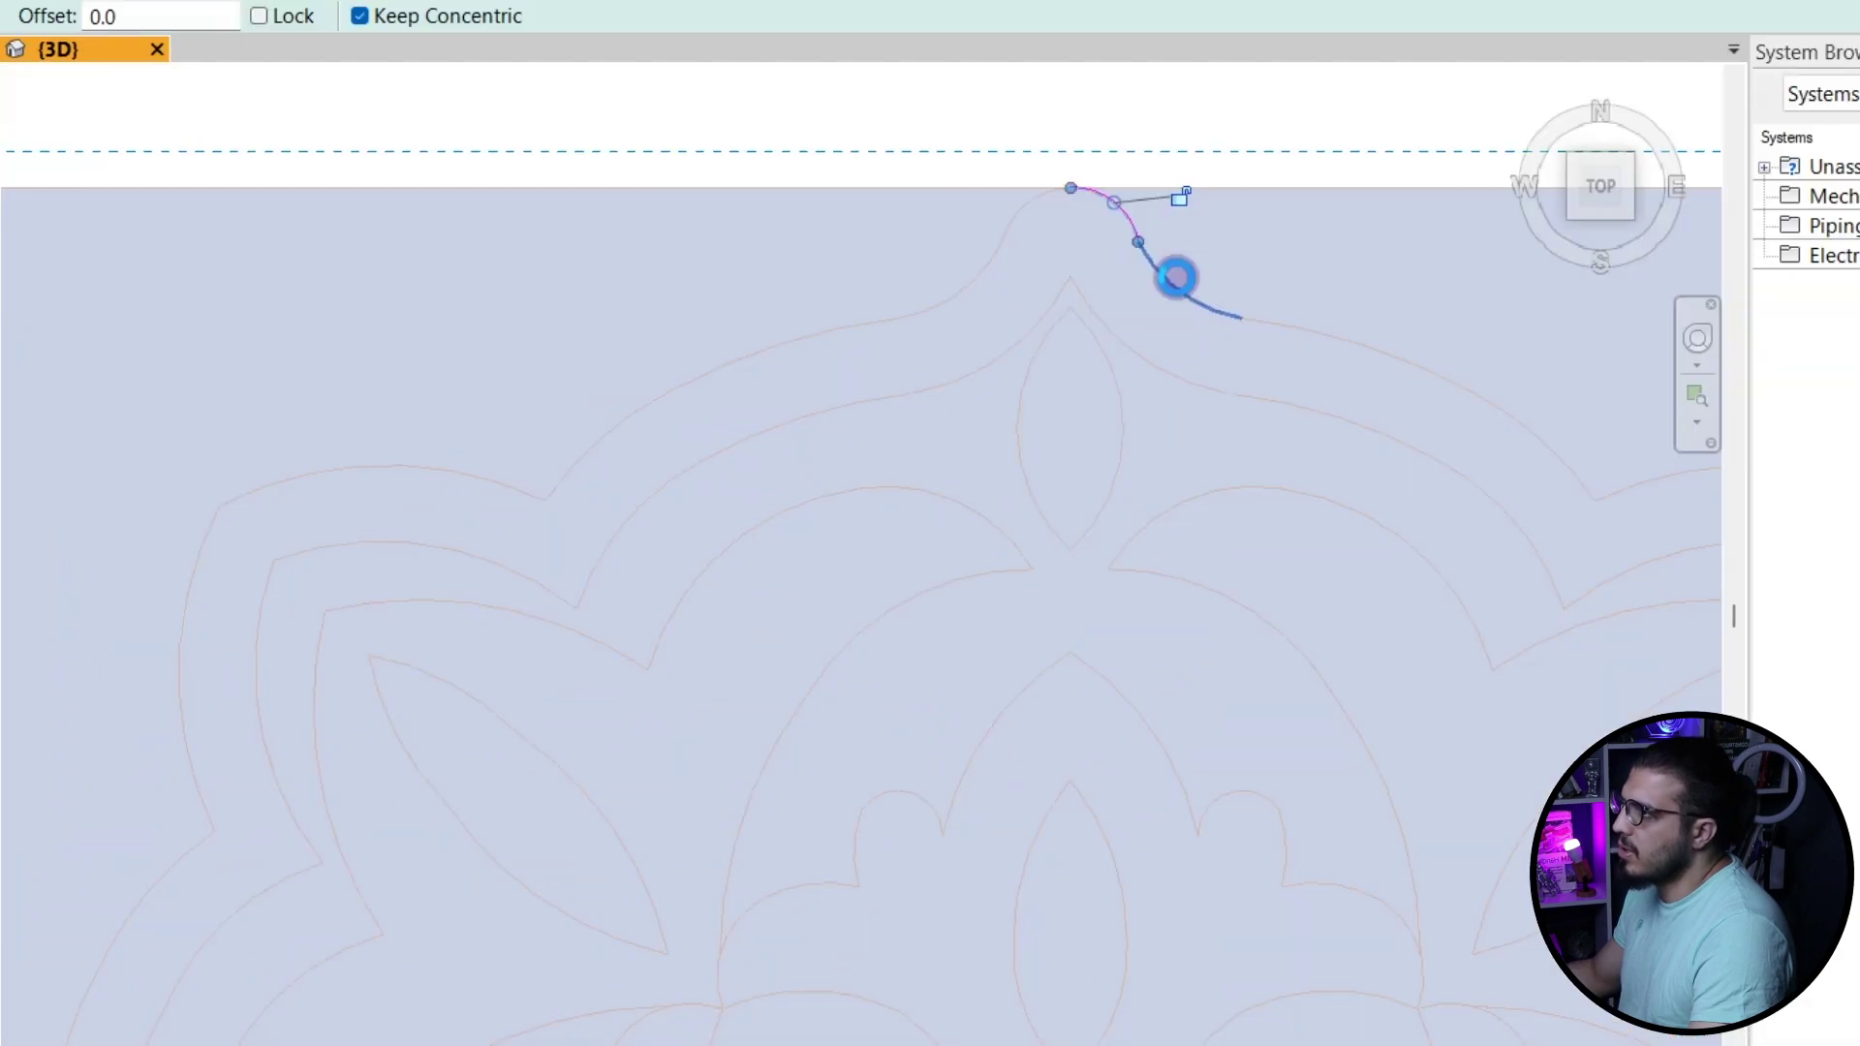
{"action": "middle_click_drag", "start_coordinate": [1431, 489], "coordinate": [772, 324]}
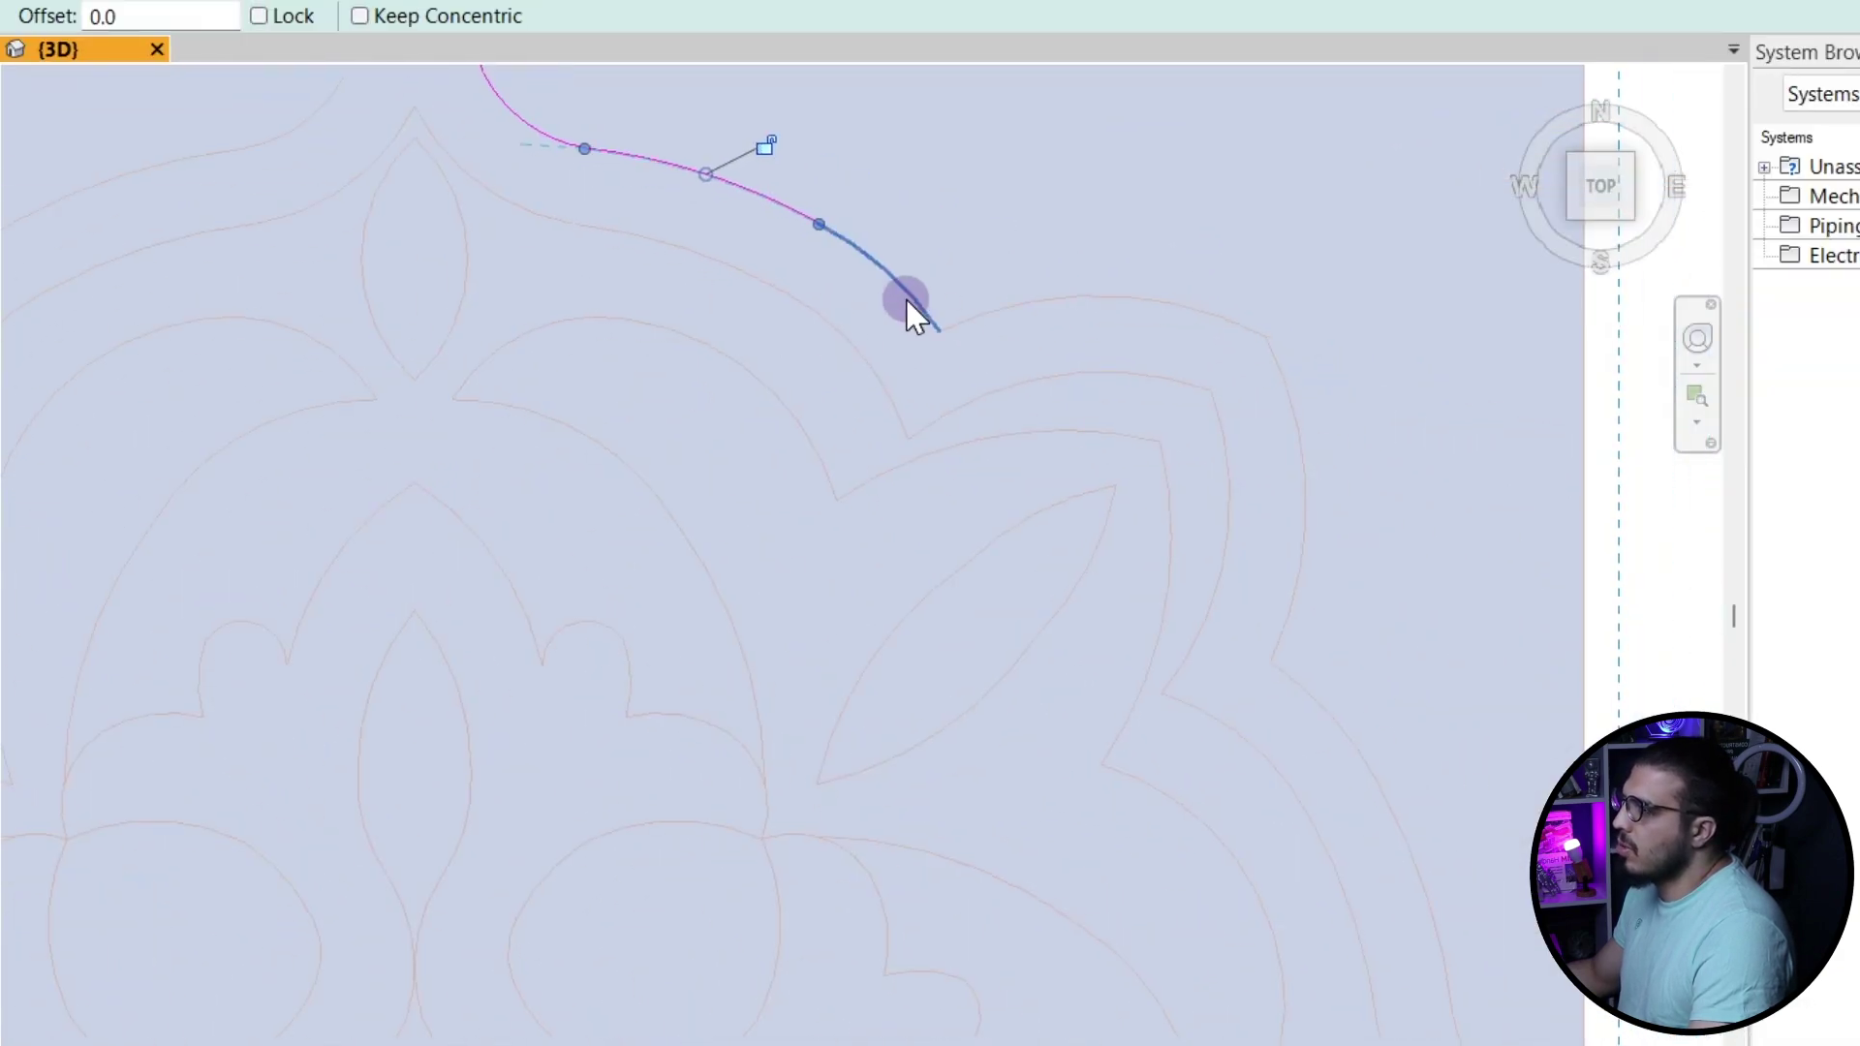
{"action": "scroll", "coordinate": [1121, 281], "scroll_direction": "down", "scroll_amount": 3}
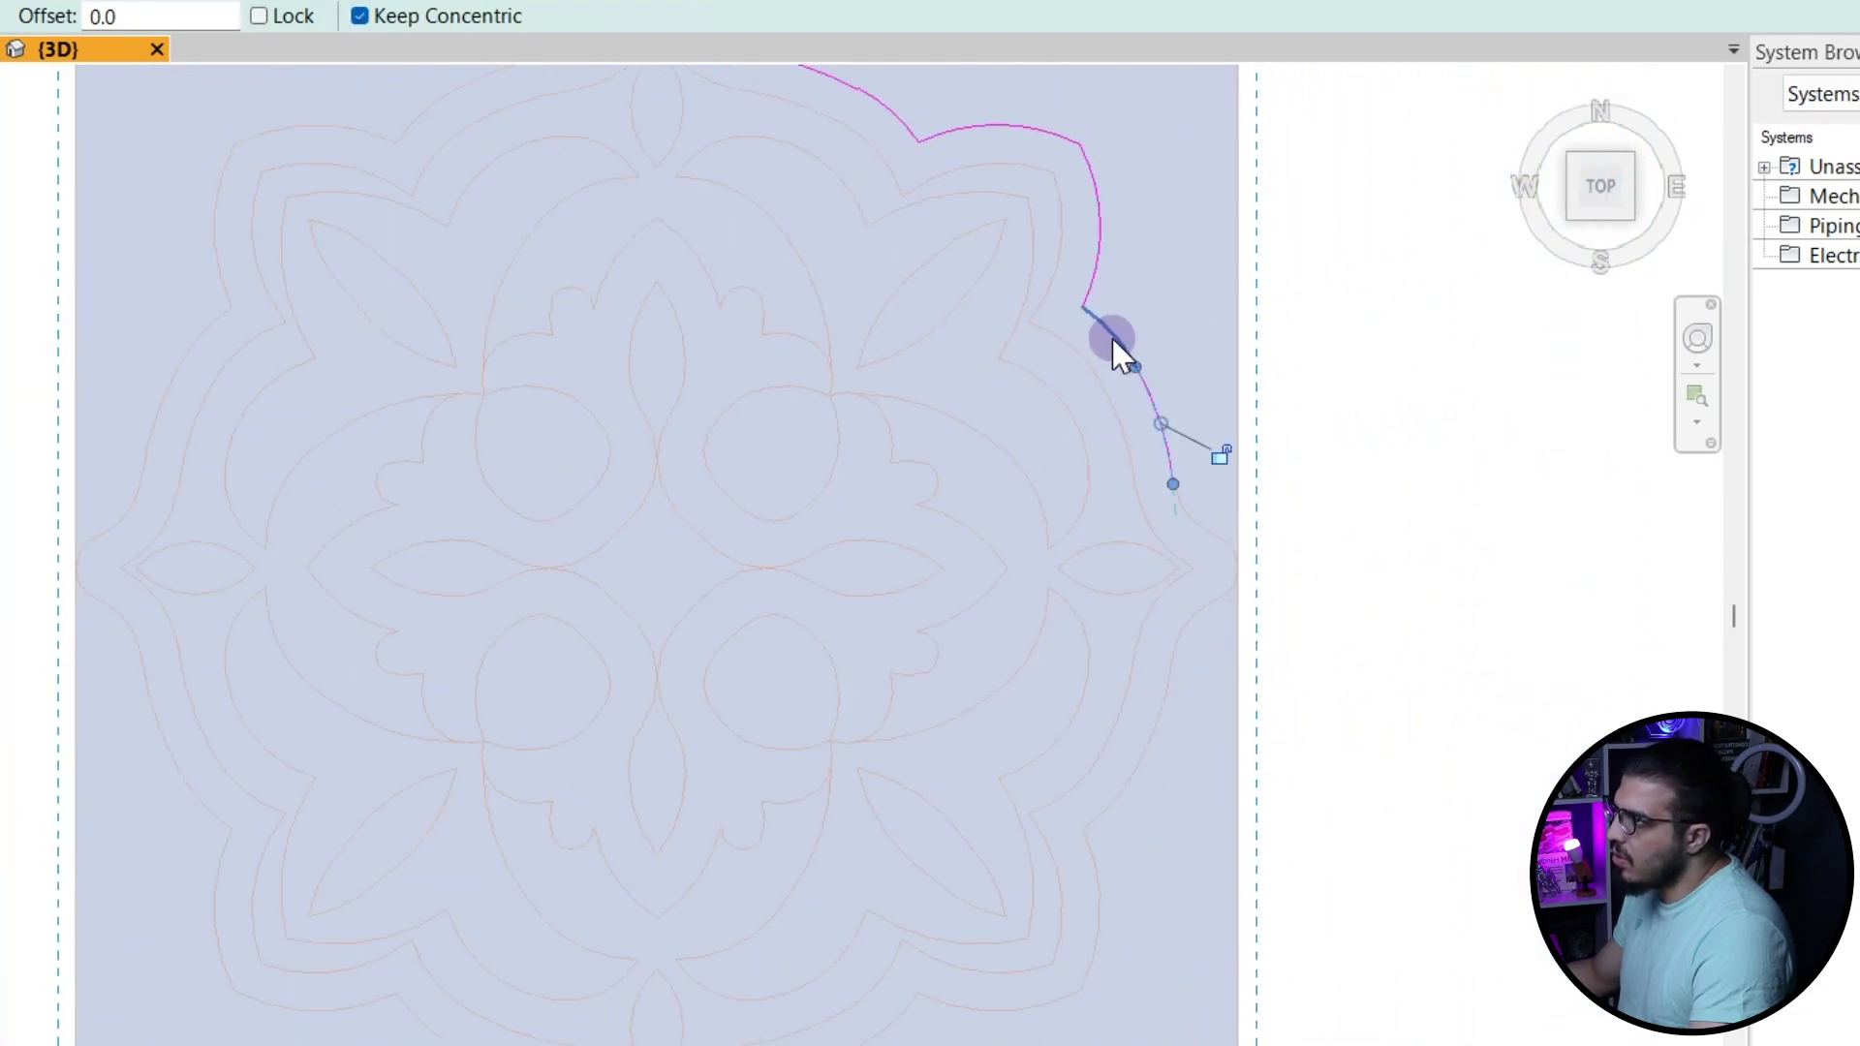
{"action": "left_click", "coordinate": [1112, 339]}
{"action": "scroll", "coordinate": [1191, 505], "scroll_direction": "up", "scroll_amount": 4}
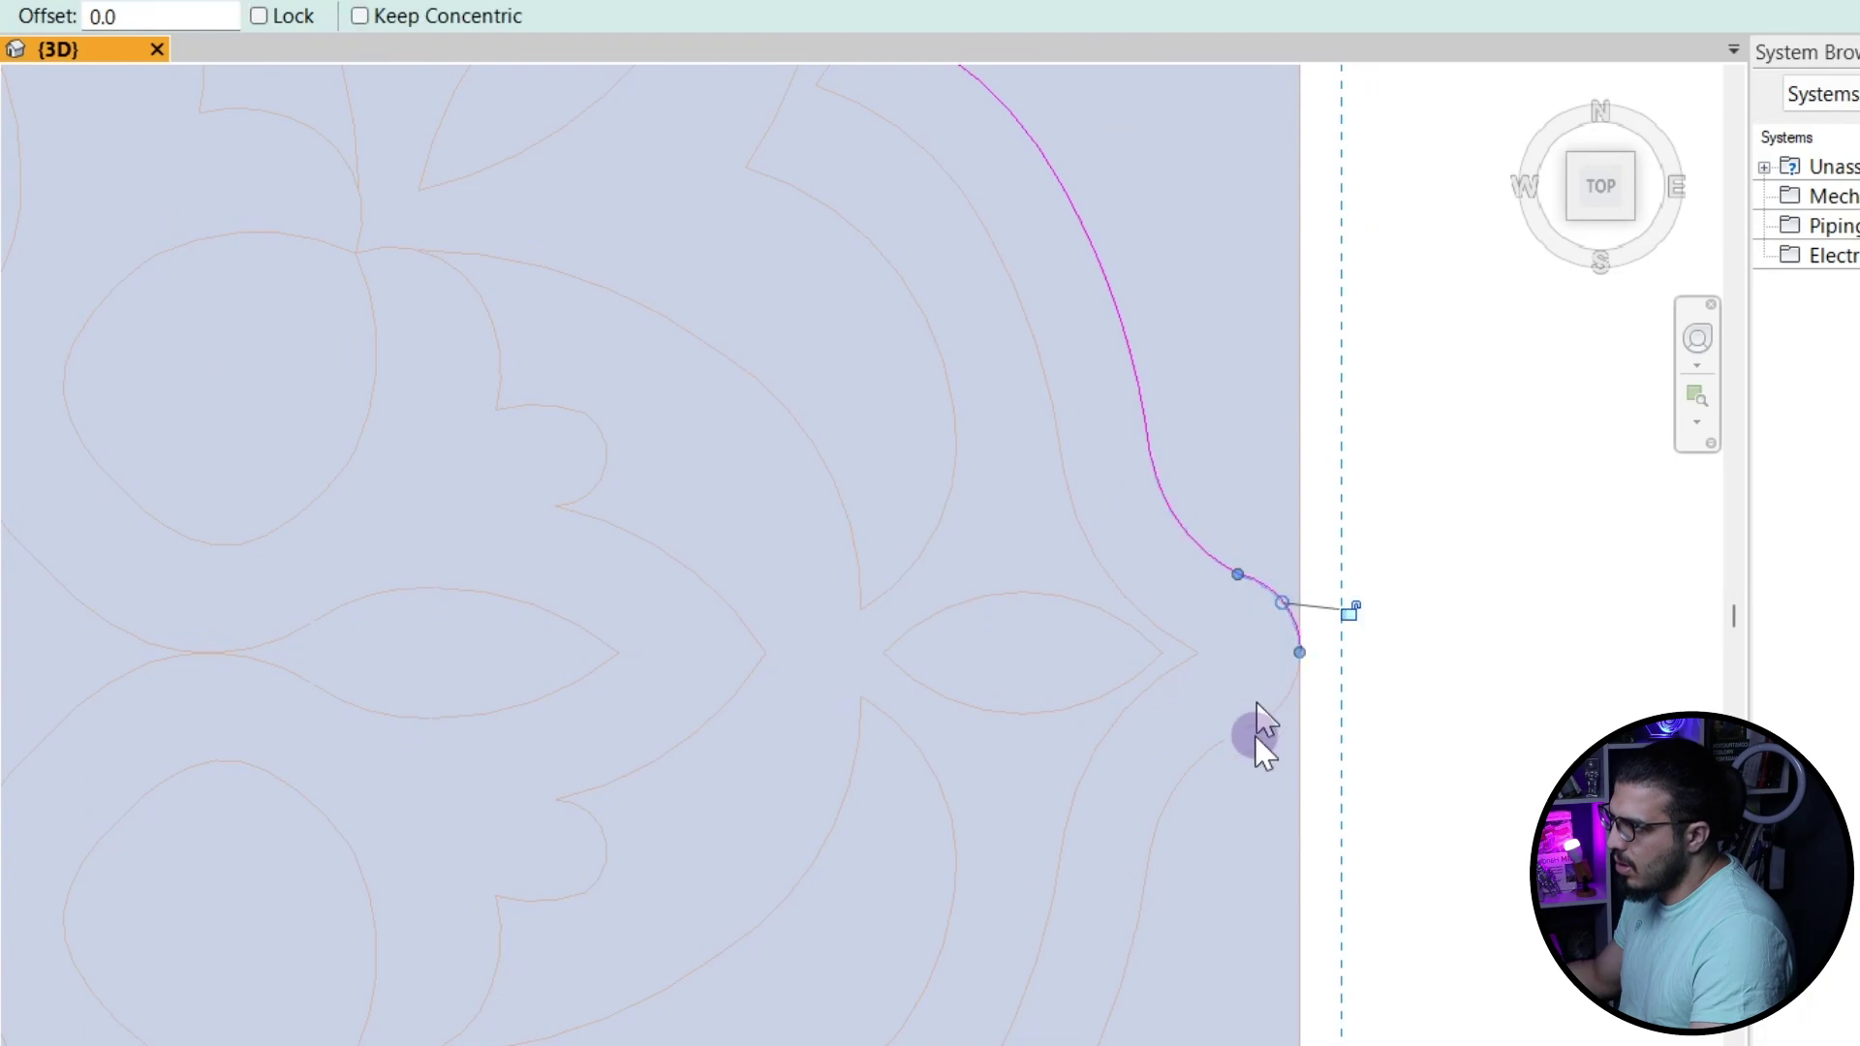
- Mirror a copy of the traced outline quarter about the medallion's vertical centre axis, using a drawn axis
{"action": "scroll", "coordinate": [1316, 700], "scroll_direction": "down", "scroll_amount": 4}
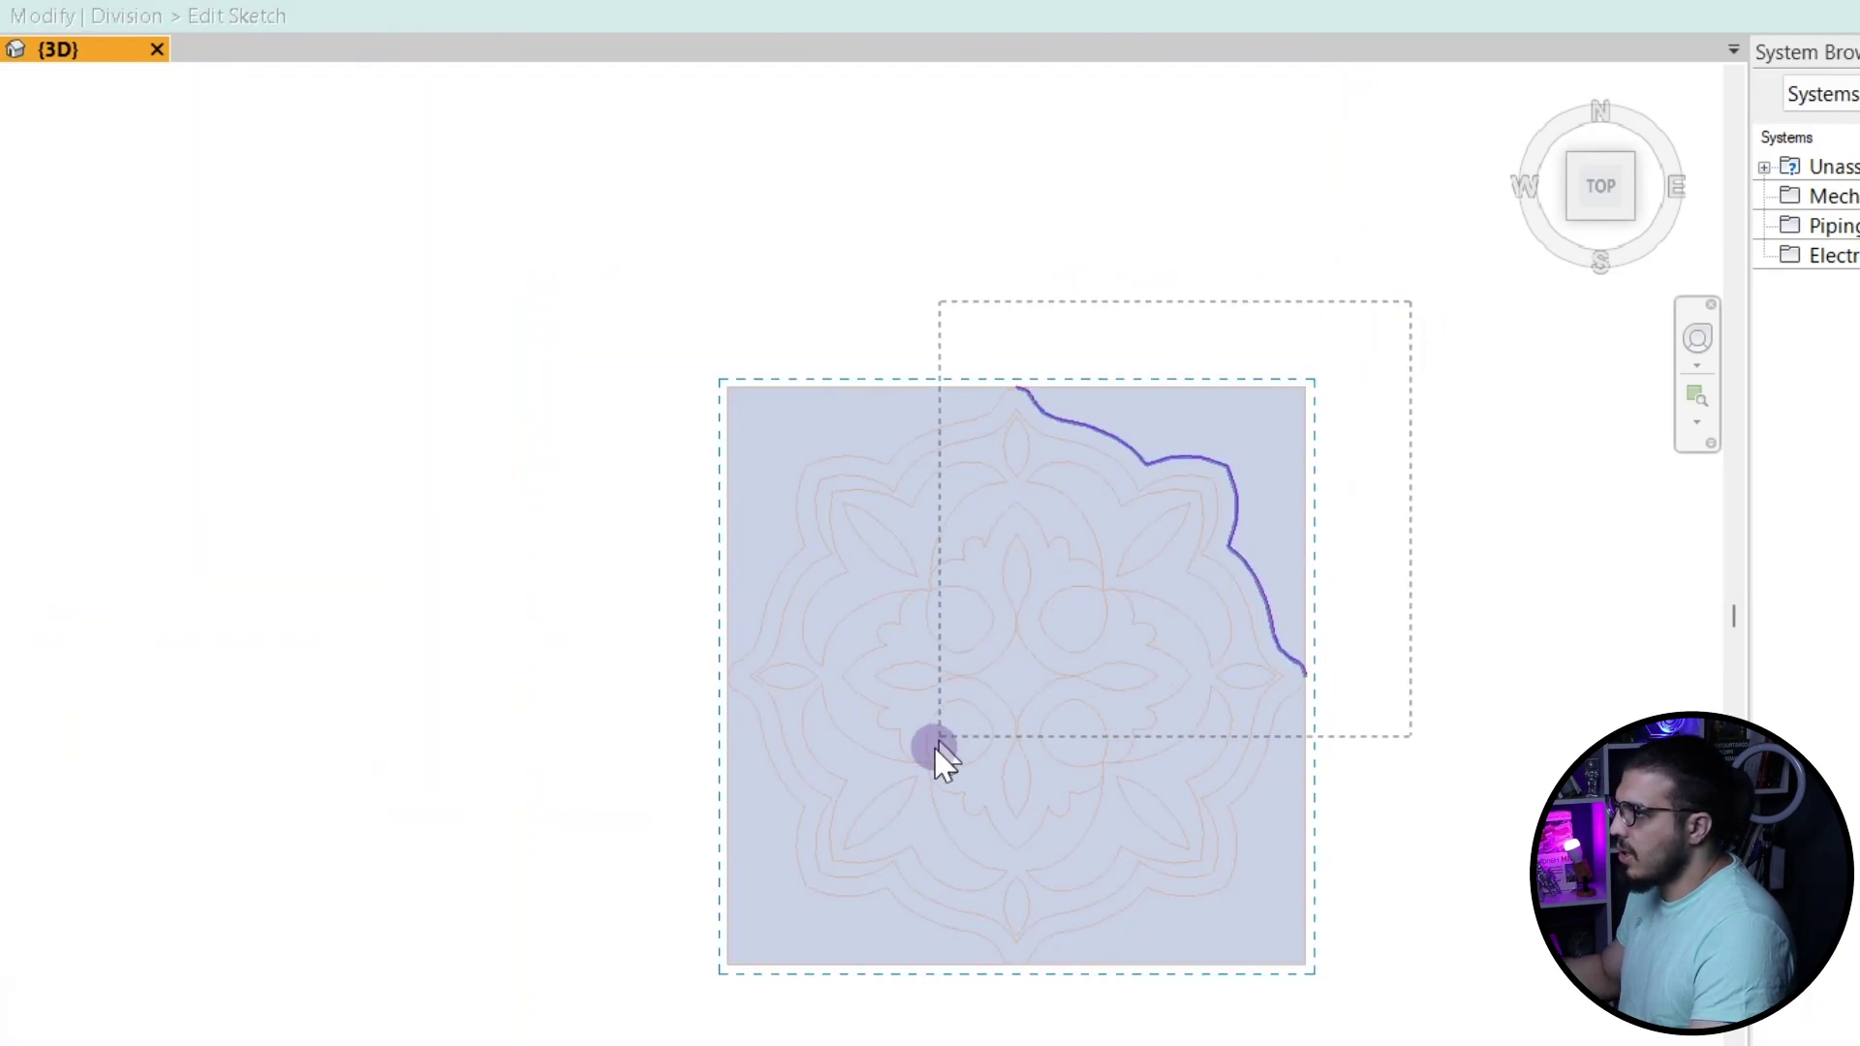
{"action": "left_click_drag", "start_coordinate": [935, 744], "coordinate": [934, 746]}
{"action": "key", "text": "d"}
{"action": "key", "text": "m"}
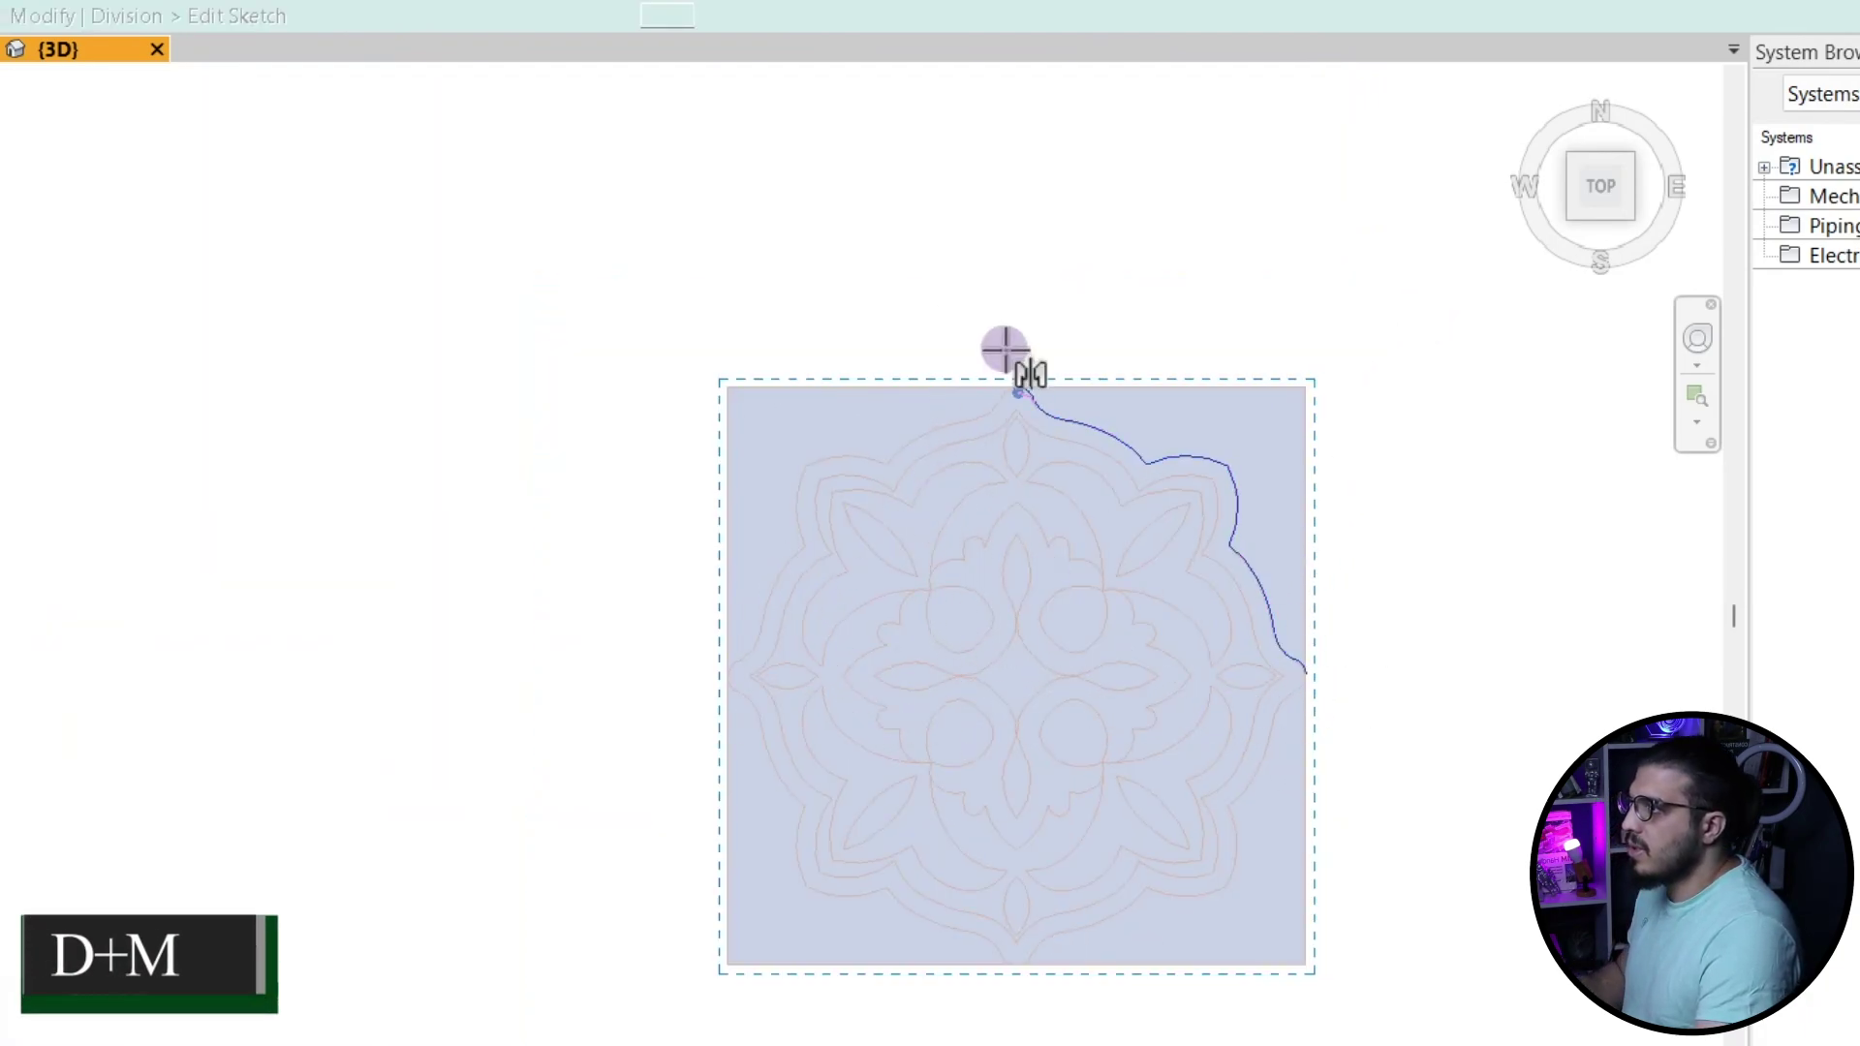
{"action": "key", "text": "m"}
{"action": "key", "text": "v"}
{"action": "scroll", "coordinate": [1008, 358], "scroll_direction": "up", "scroll_amount": 4}
{"action": "left_click", "coordinate": [1044, 357]}
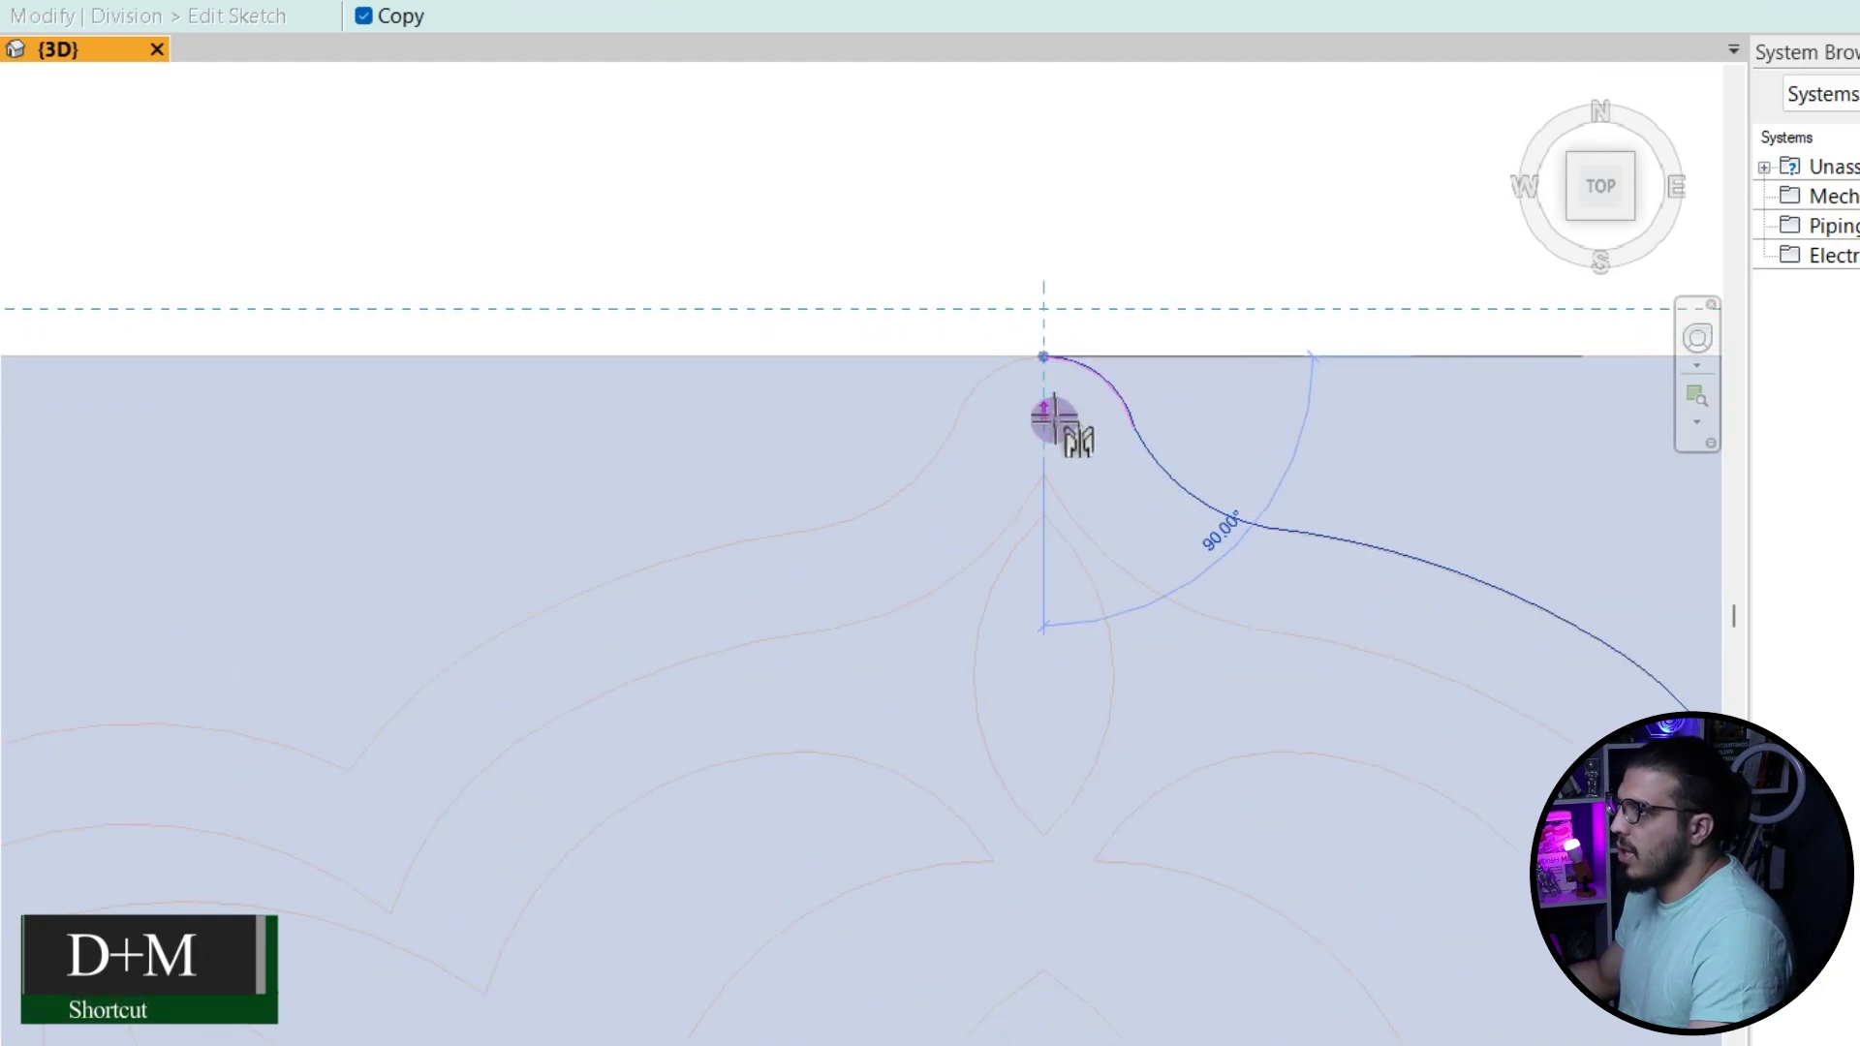
{"action": "left_click", "coordinate": [1051, 424]}
{"action": "scroll", "coordinate": [1045, 676], "scroll_direction": "down", "scroll_amount": 4}
- Mirror a copy of the upper half of the outline about the medallion's horizontal centre axis to close the loop
{"action": "left_click", "coordinate": [703, 973]}
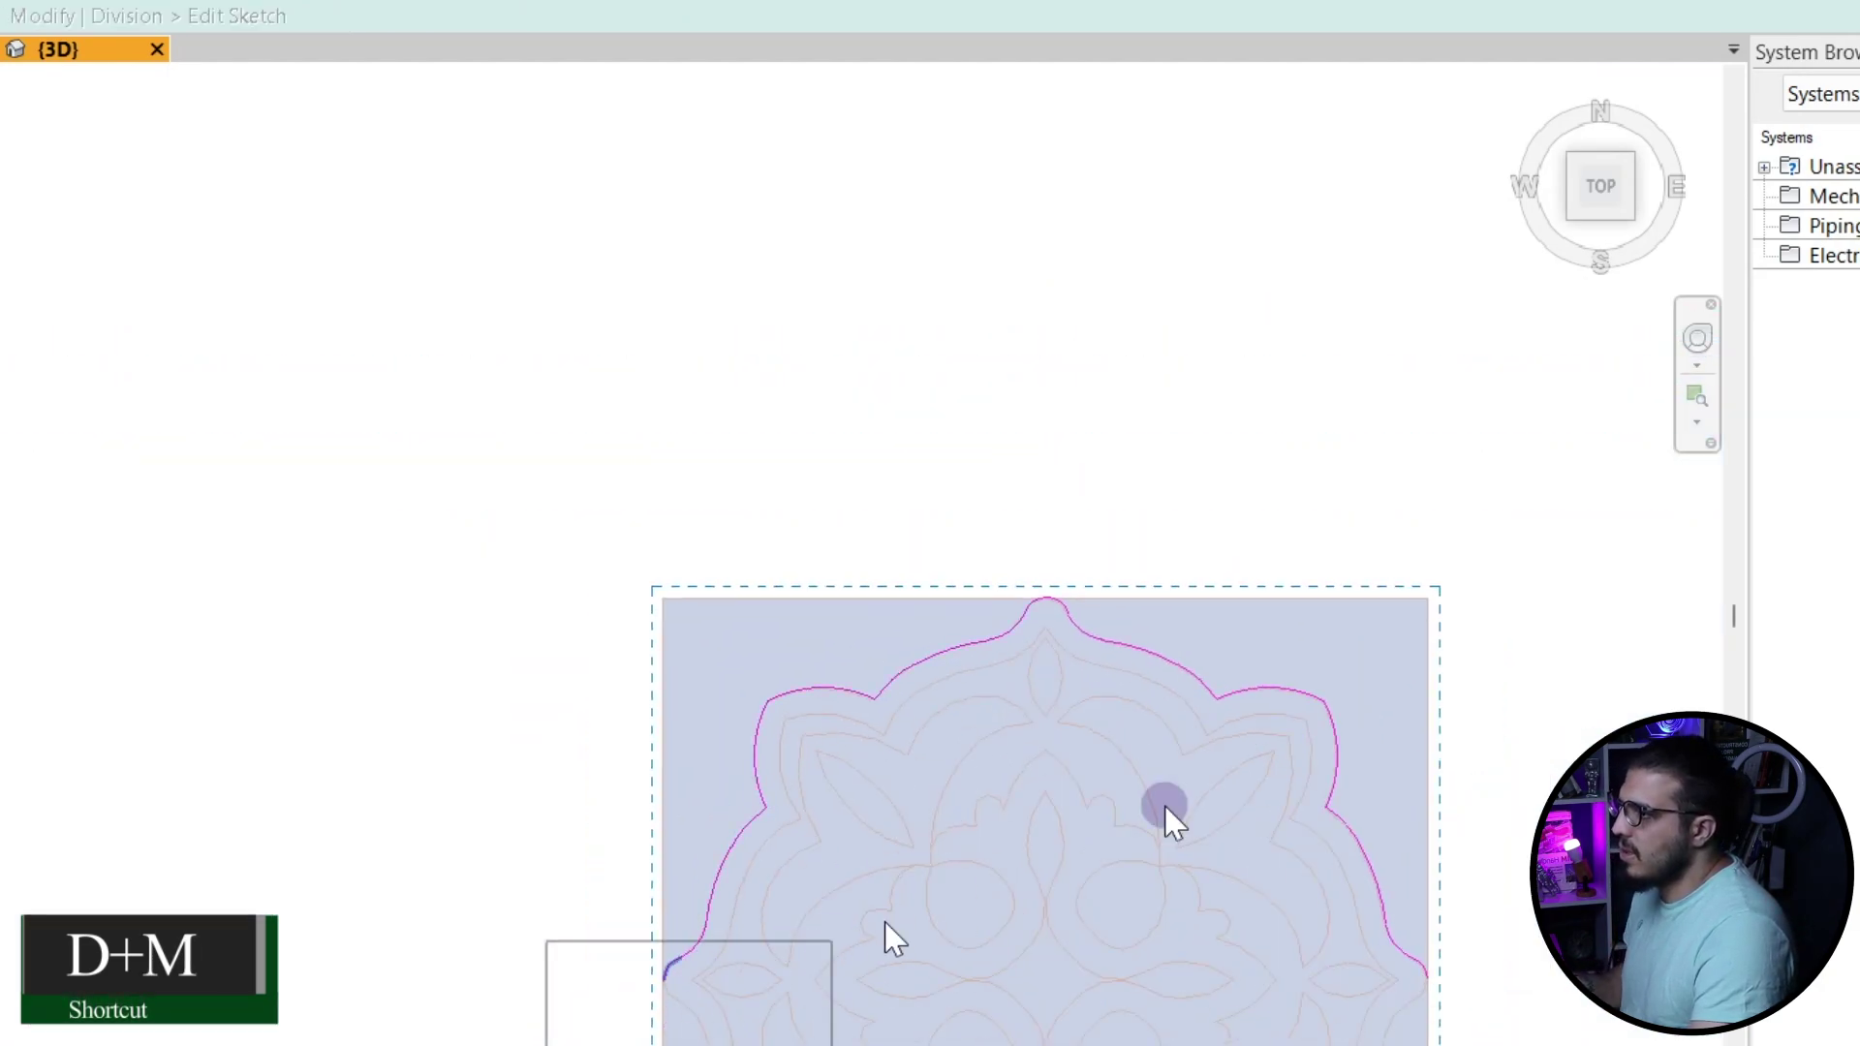
{"action": "left_click_drag", "start_coordinate": [1164, 806], "coordinate": [1518, 485]}
{"action": "middle_click_drag", "start_coordinate": [1358, 791], "coordinate": [1136, 540]}
{"action": "key", "text": "d"}
{"action": "key", "text": "m"}
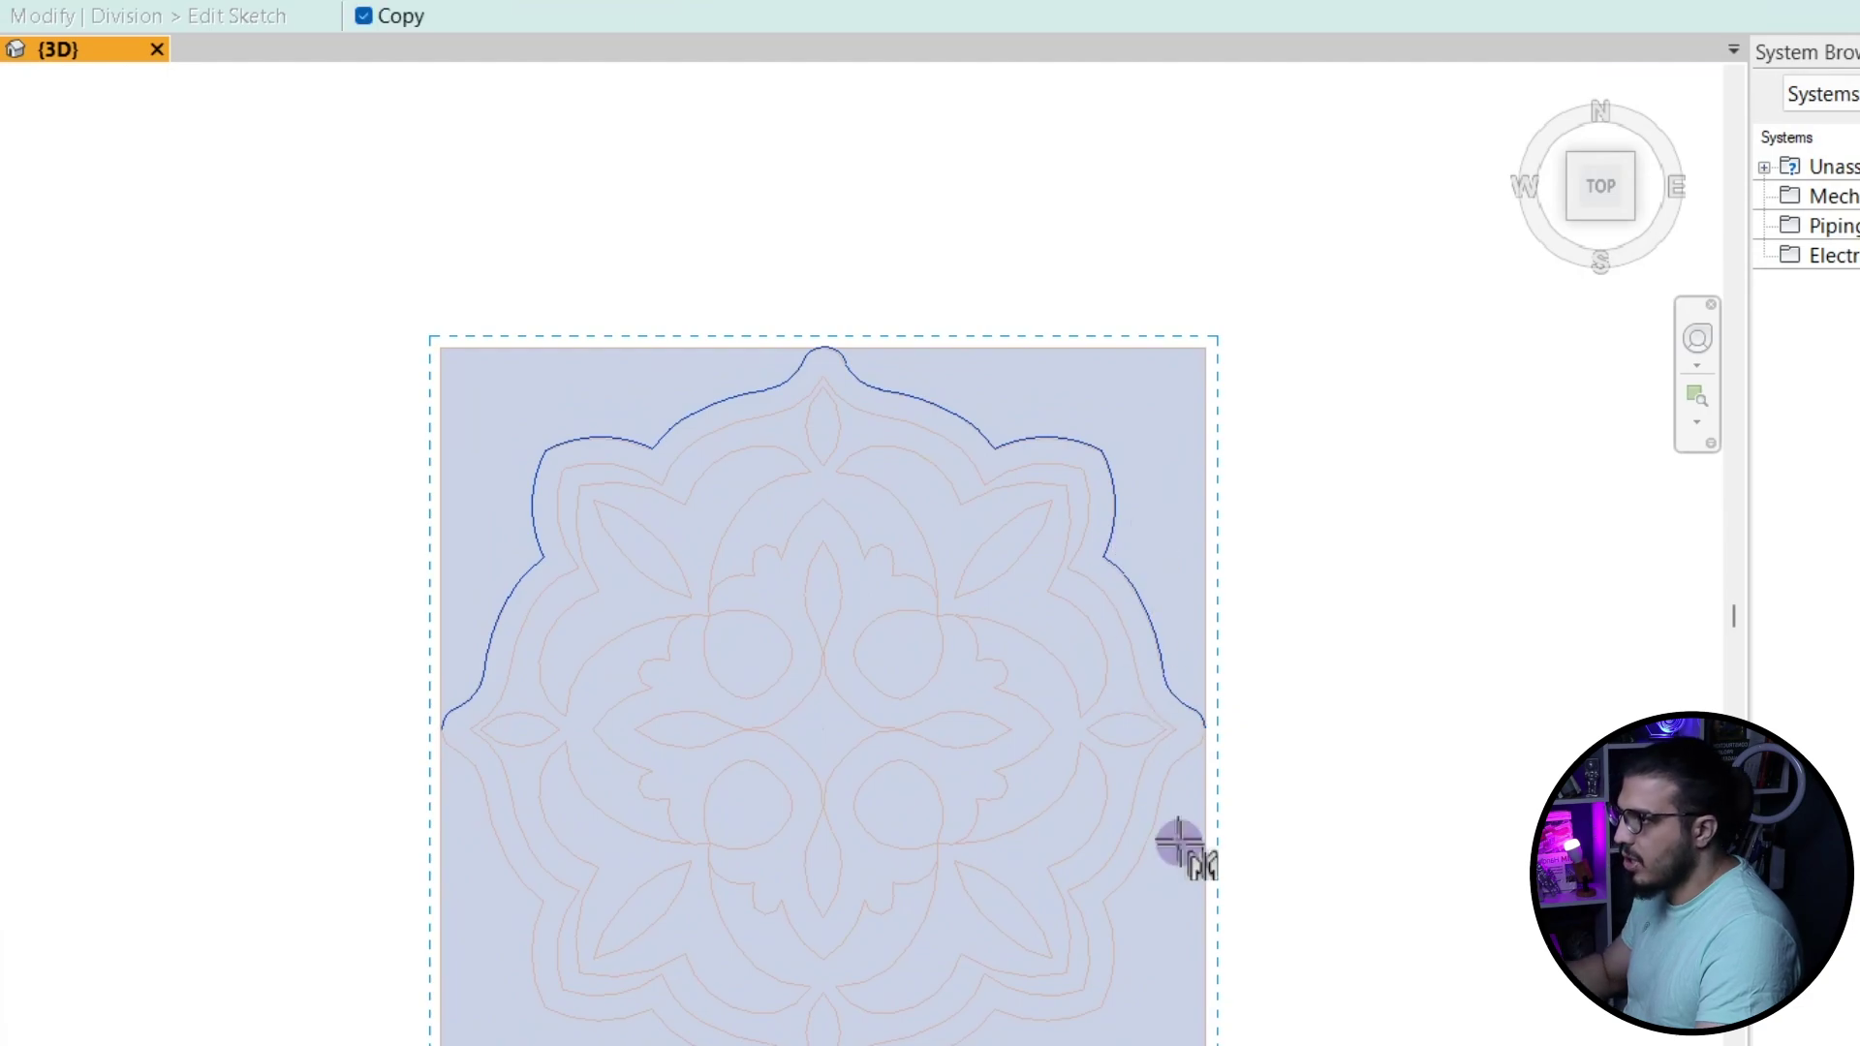
{"action": "scroll", "coordinate": [1180, 843], "scroll_direction": "up", "scroll_amount": 5}
{"action": "left_click", "coordinate": [1315, 358]}
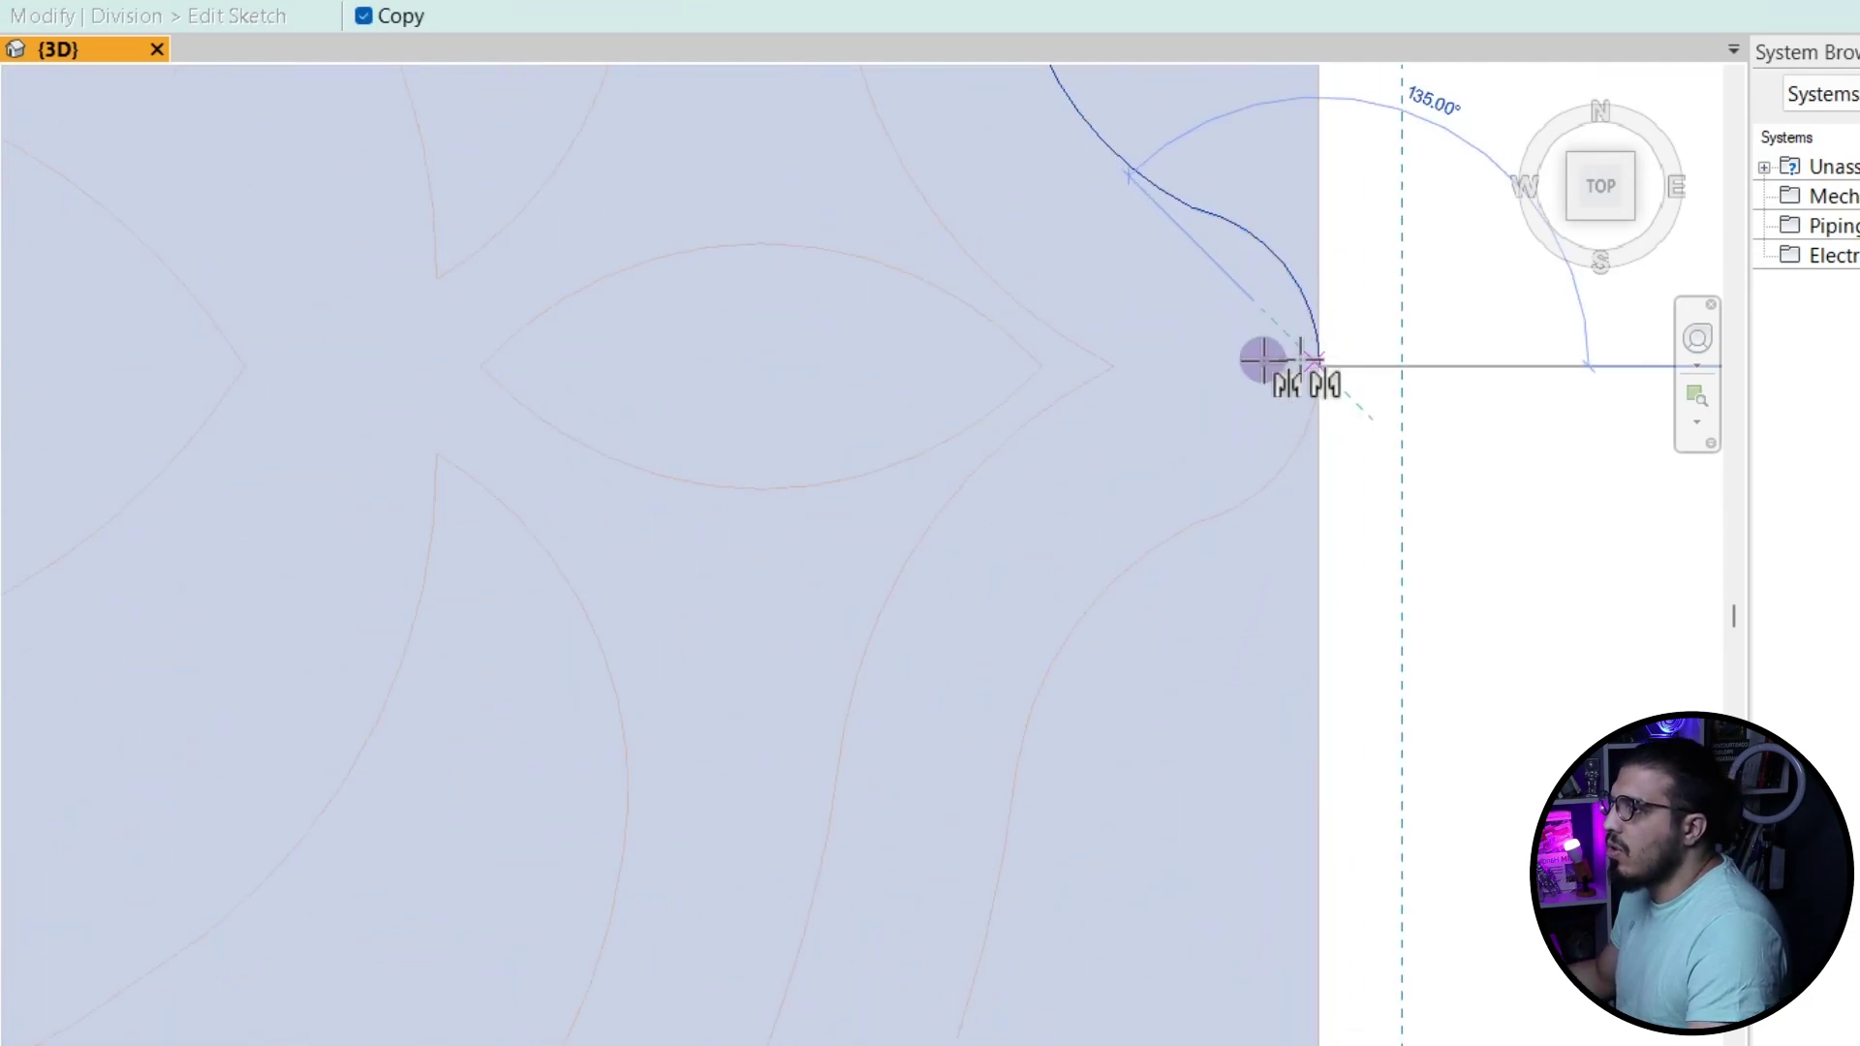
{"action": "left_click", "coordinate": [1223, 363]}
{"action": "scroll", "coordinate": [1213, 492], "scroll_direction": "down", "scroll_amount": 6}
{"action": "key", "text": "Escape"}
- Finish the division sketch and apply the division along the medallion's outermost outline
{"action": "middle_click_drag", "start_coordinate": [669, 710], "coordinate": [676, 706]}
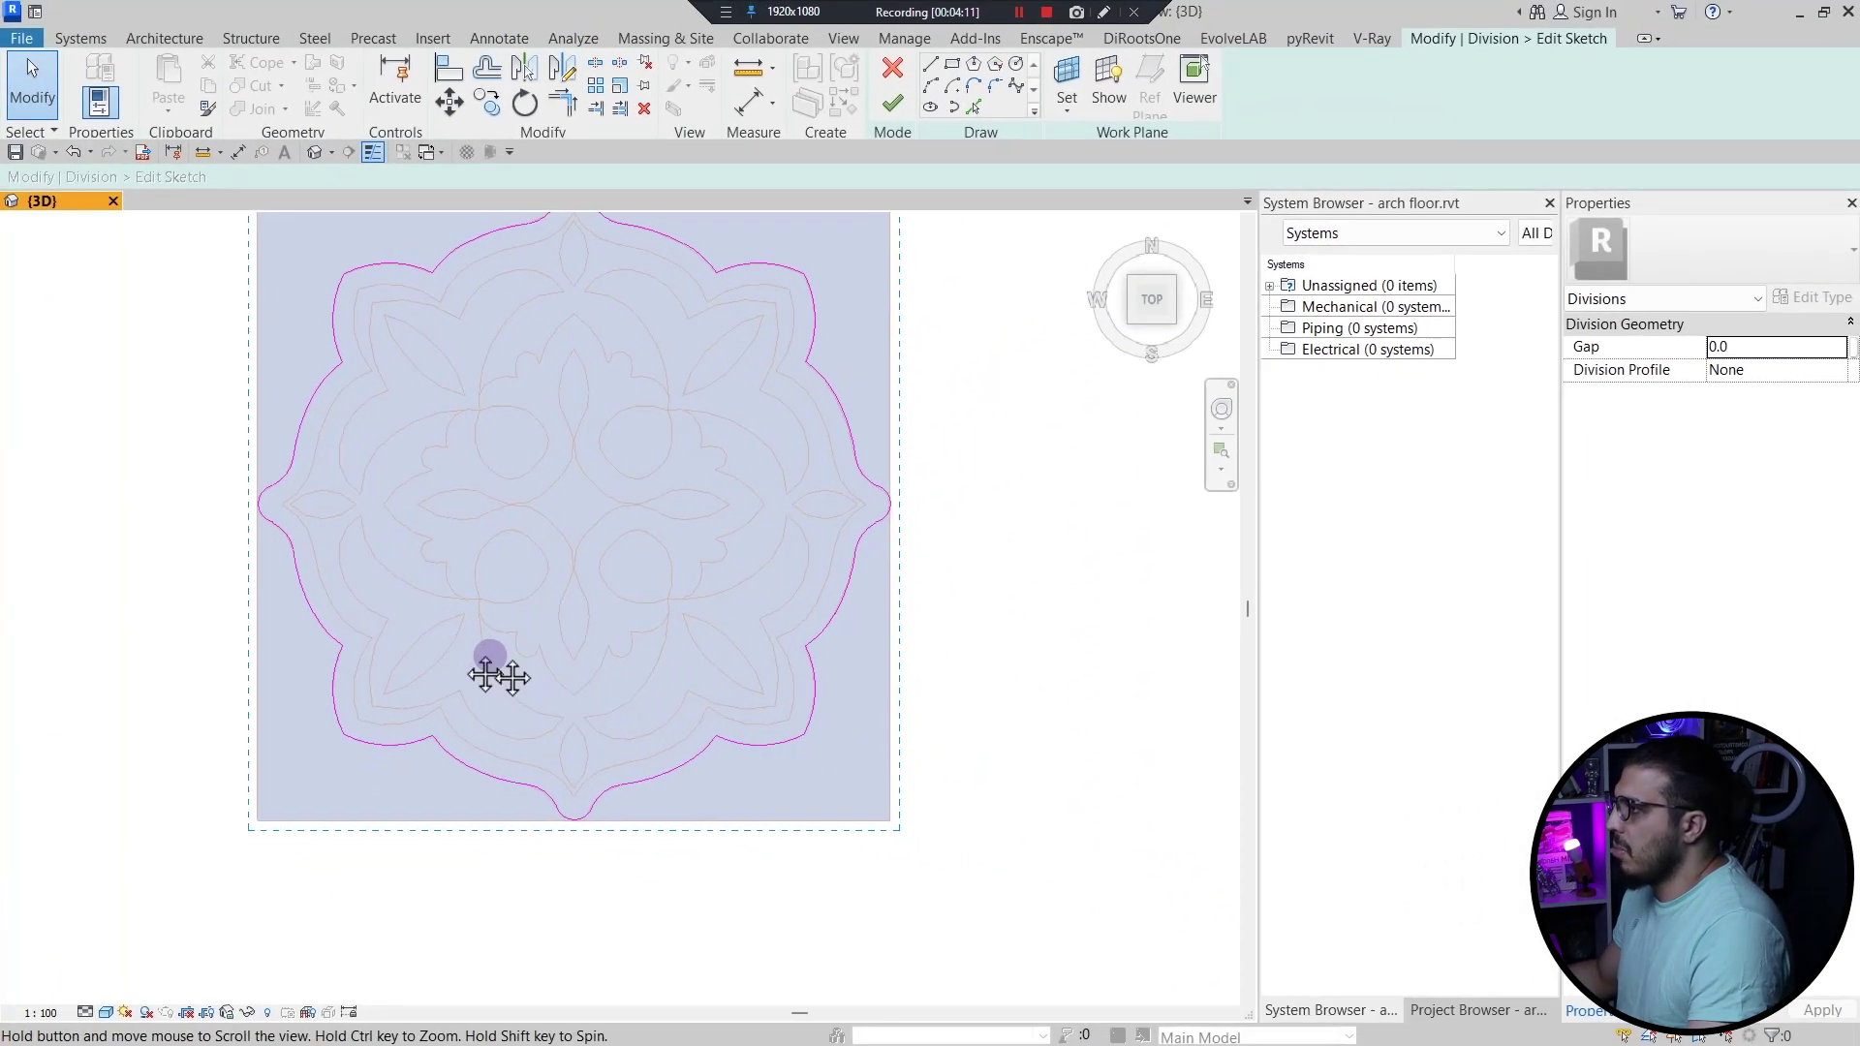
{"action": "middle_click_drag", "start_coordinate": [499, 676], "coordinate": [584, 706]}
{"action": "left_click", "coordinate": [704, 320]}
{"action": "left_click", "coordinate": [892, 104]}
{"action": "left_click", "coordinate": [893, 563]}
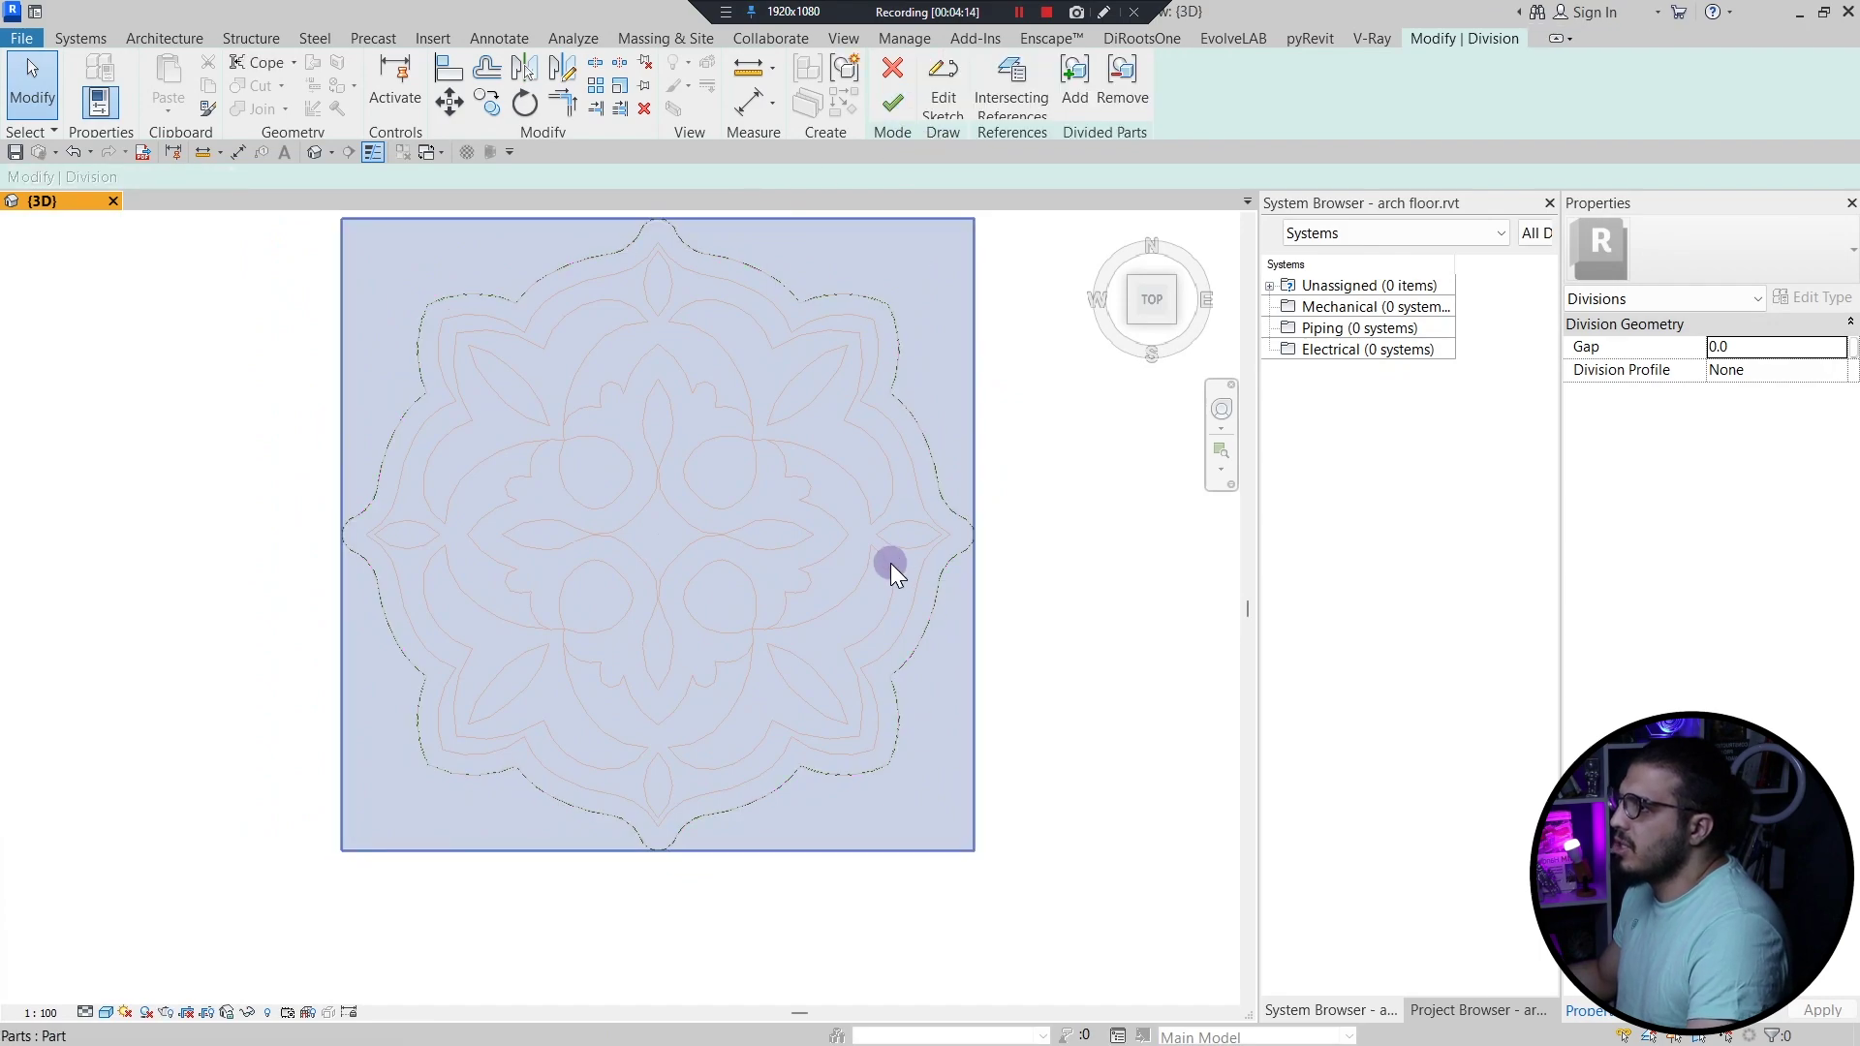
{"action": "left_click", "coordinate": [892, 103]}
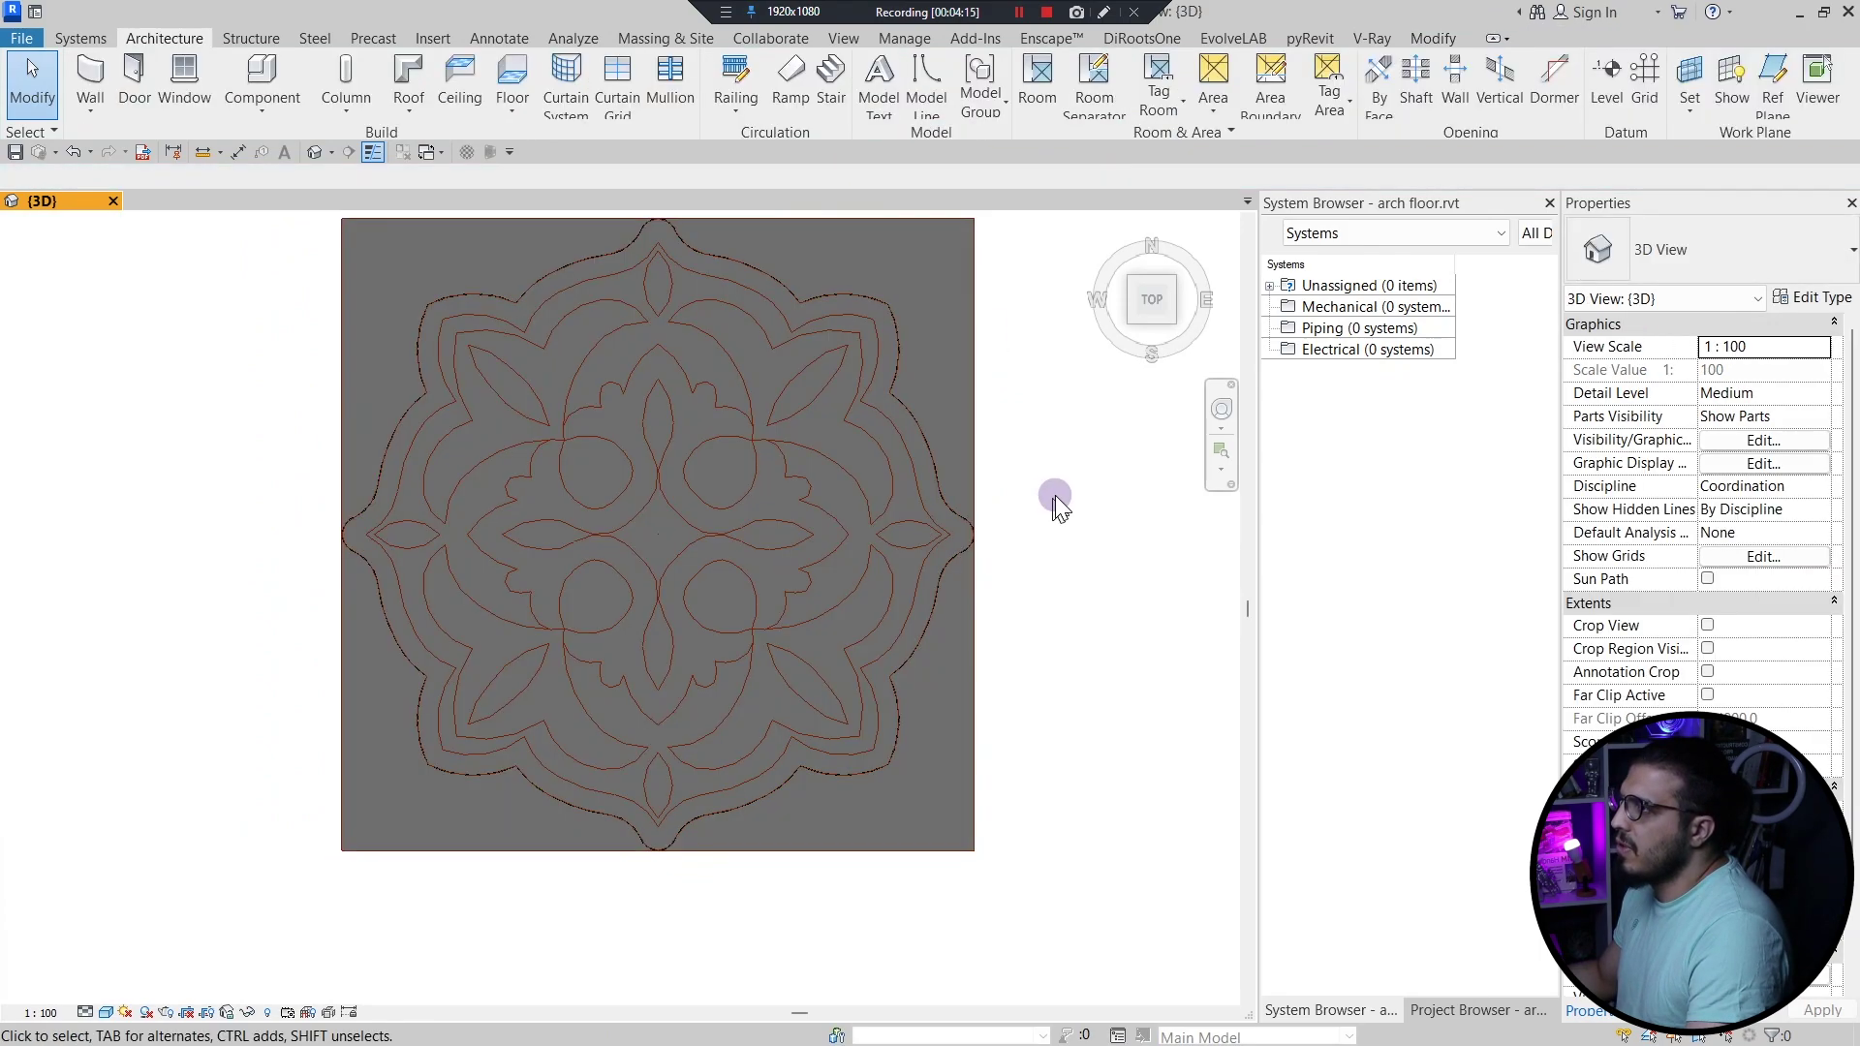
- Select the medallion-shaped part and inspect its outline and the remaining pattern lines inside it
{"action": "middle_click_drag", "start_coordinate": [931, 255], "coordinate": [839, 411]}
{"action": "left_click", "coordinate": [839, 411]}
{"action": "left_click", "coordinate": [653, 540]}
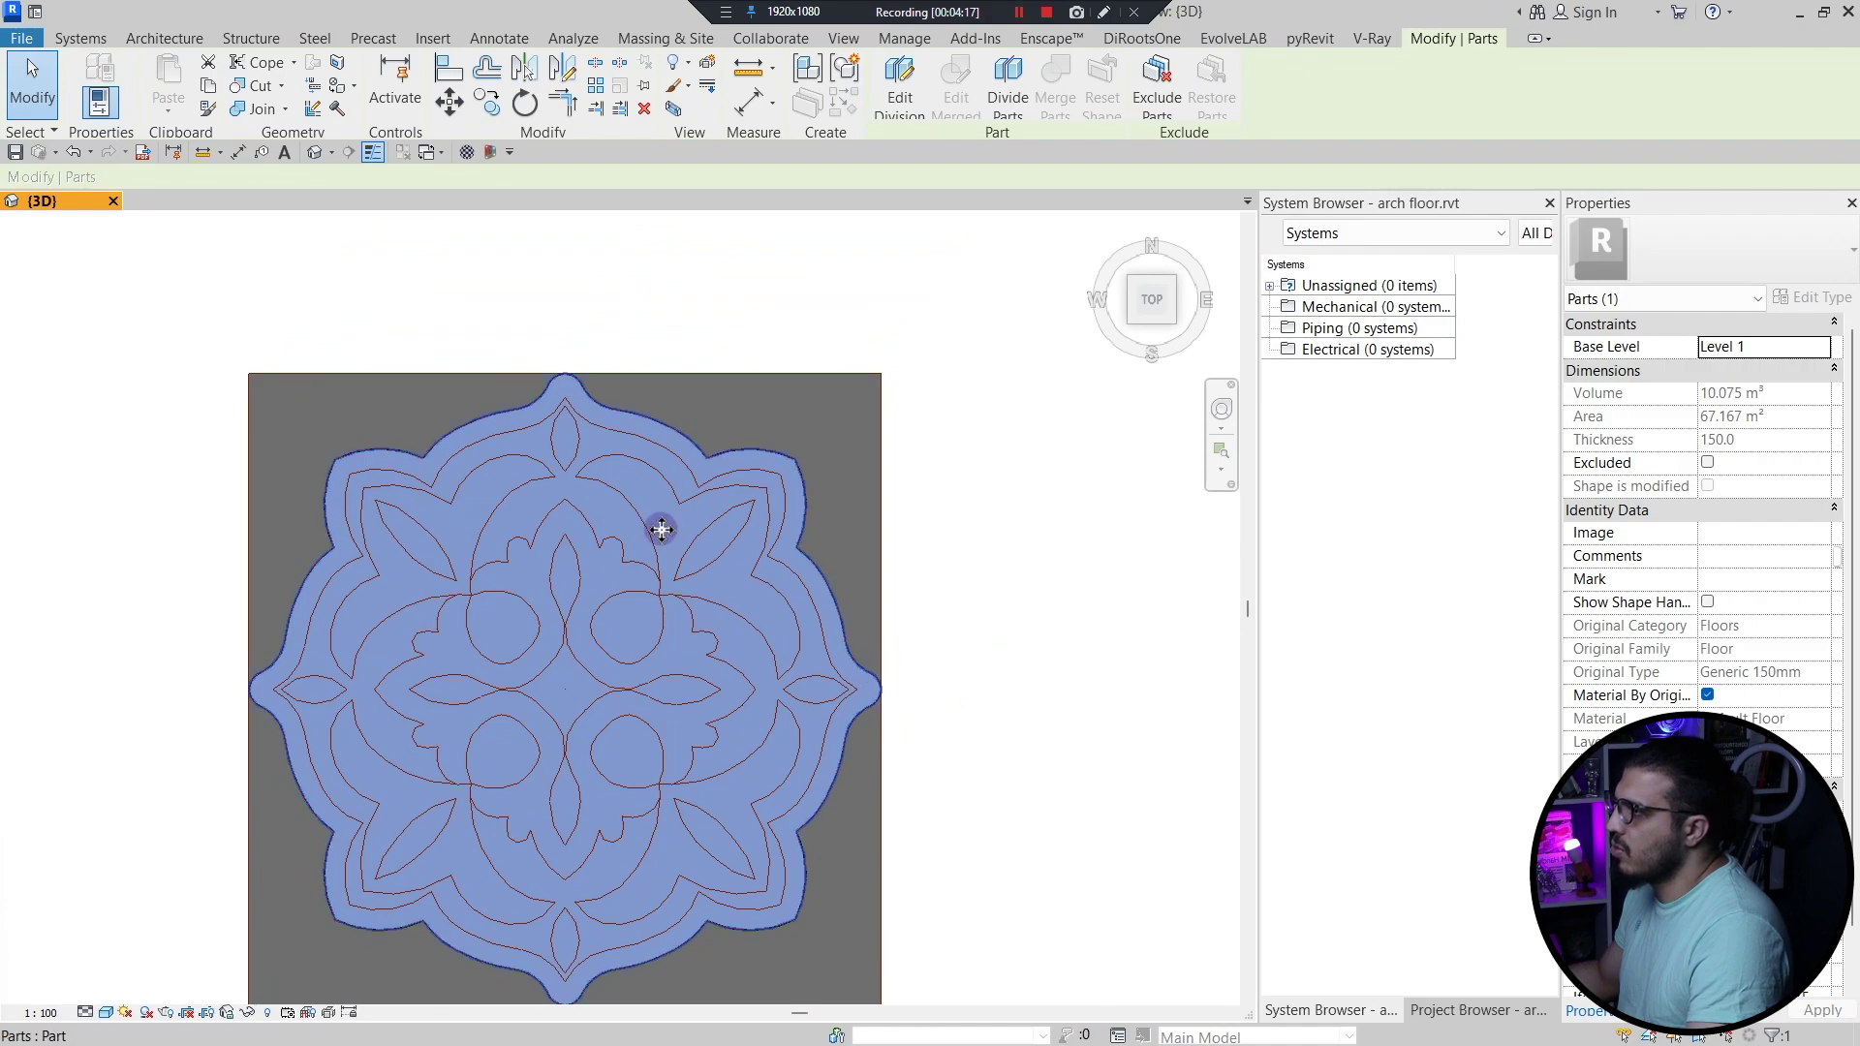
{"action": "scroll", "coordinate": [659, 532], "scroll_direction": "up", "scroll_amount": 2}
{"action": "scroll", "coordinate": [403, 530], "scroll_direction": "down", "scroll_amount": 5}
{"action": "middle_click_drag", "start_coordinate": [417, 633], "coordinate": [589, 573]}
{"action": "scroll", "coordinate": [506, 616], "scroll_direction": "up", "scroll_amount": 1}
{"action": "scroll", "coordinate": [489, 605], "scroll_direction": "up", "scroll_amount": 2}
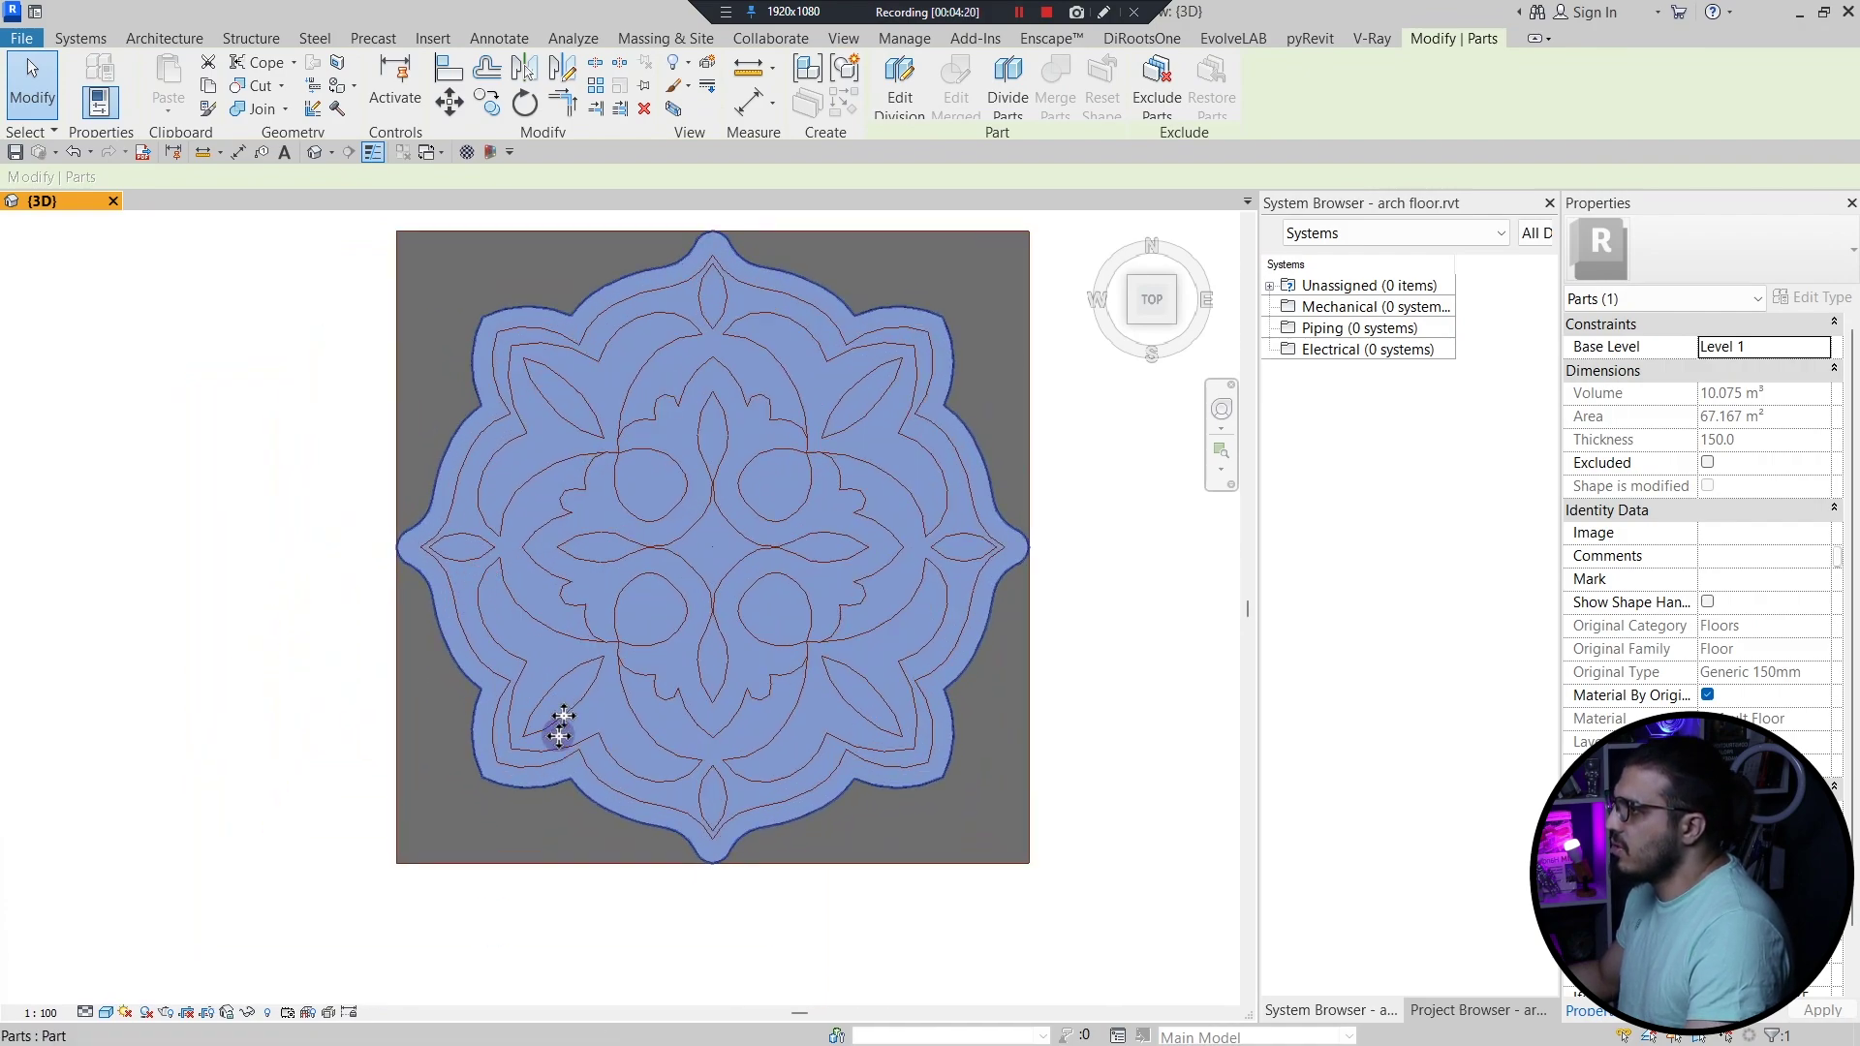
{"action": "middle_click_drag", "start_coordinate": [905, 590], "coordinate": [828, 621]}
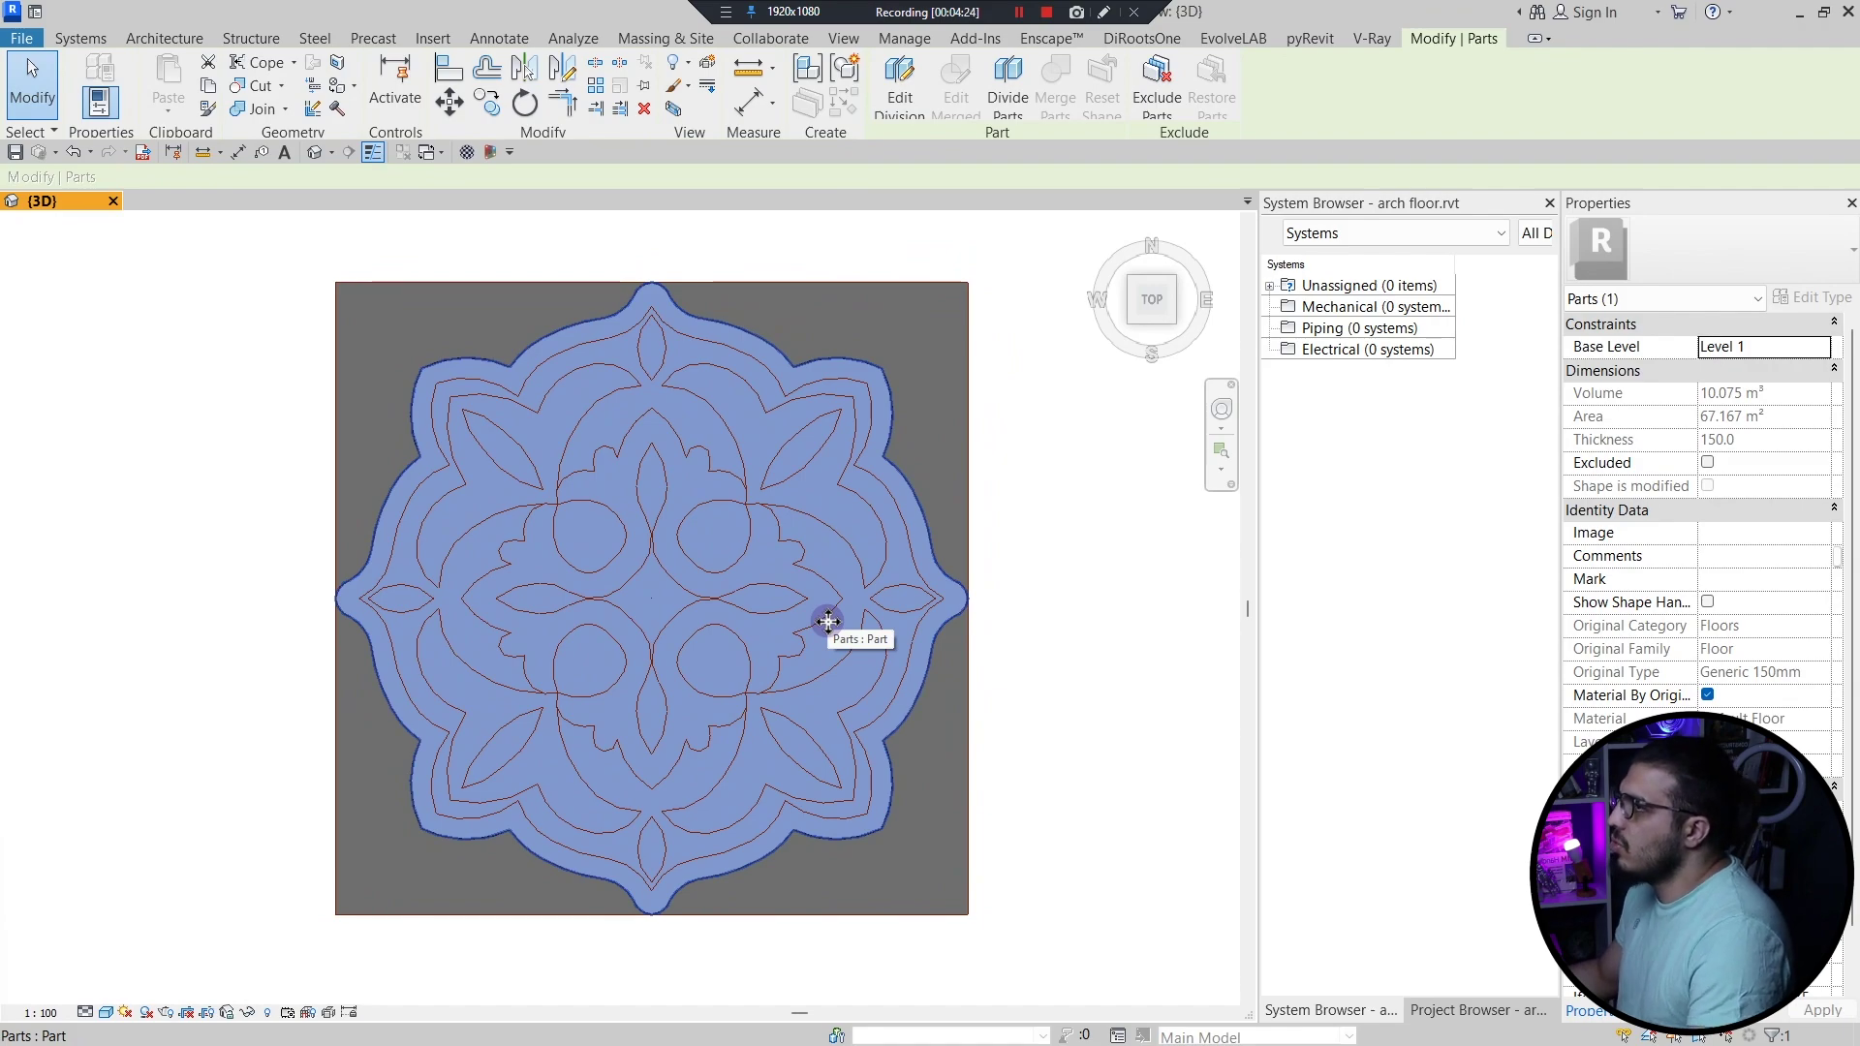
- Reopen the medallion part's division sketch and trace the upper-right quarter of the second outline inward by picking its curves
{"action": "left_click", "coordinate": [900, 85]}
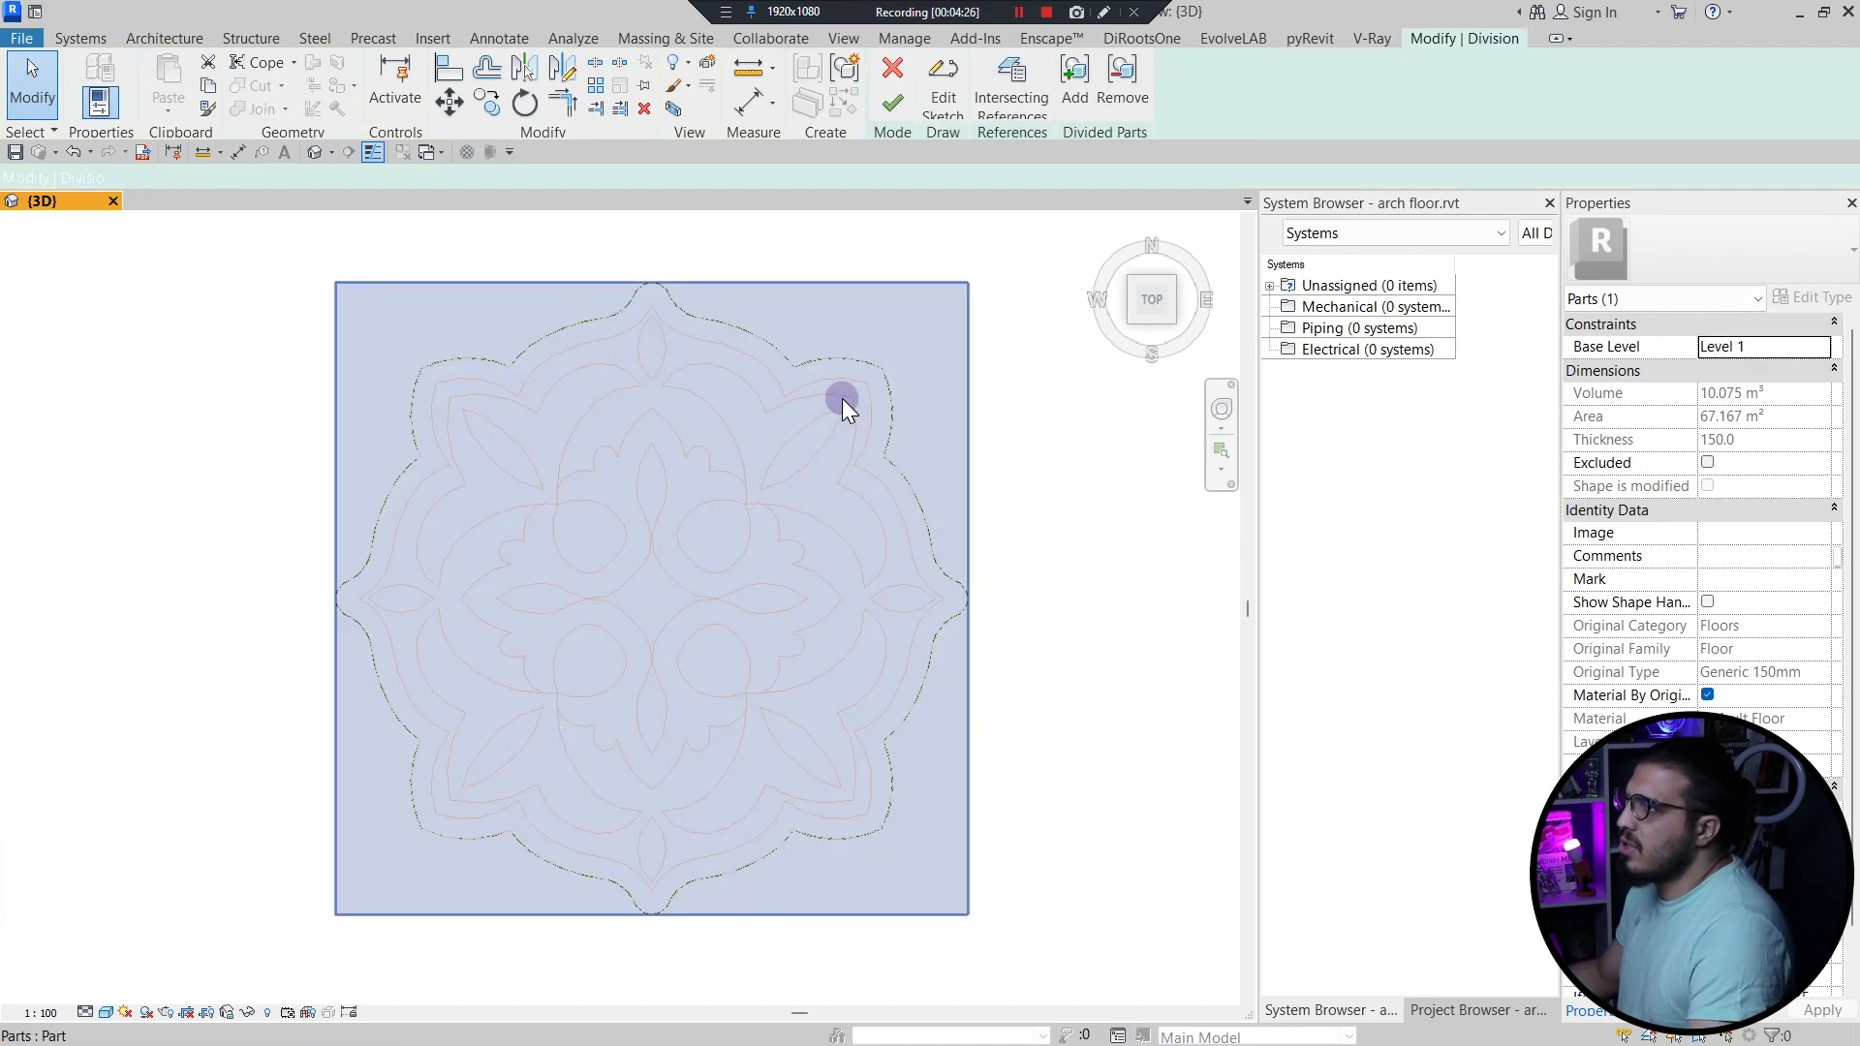
{"action": "left_click", "coordinate": [945, 95]}
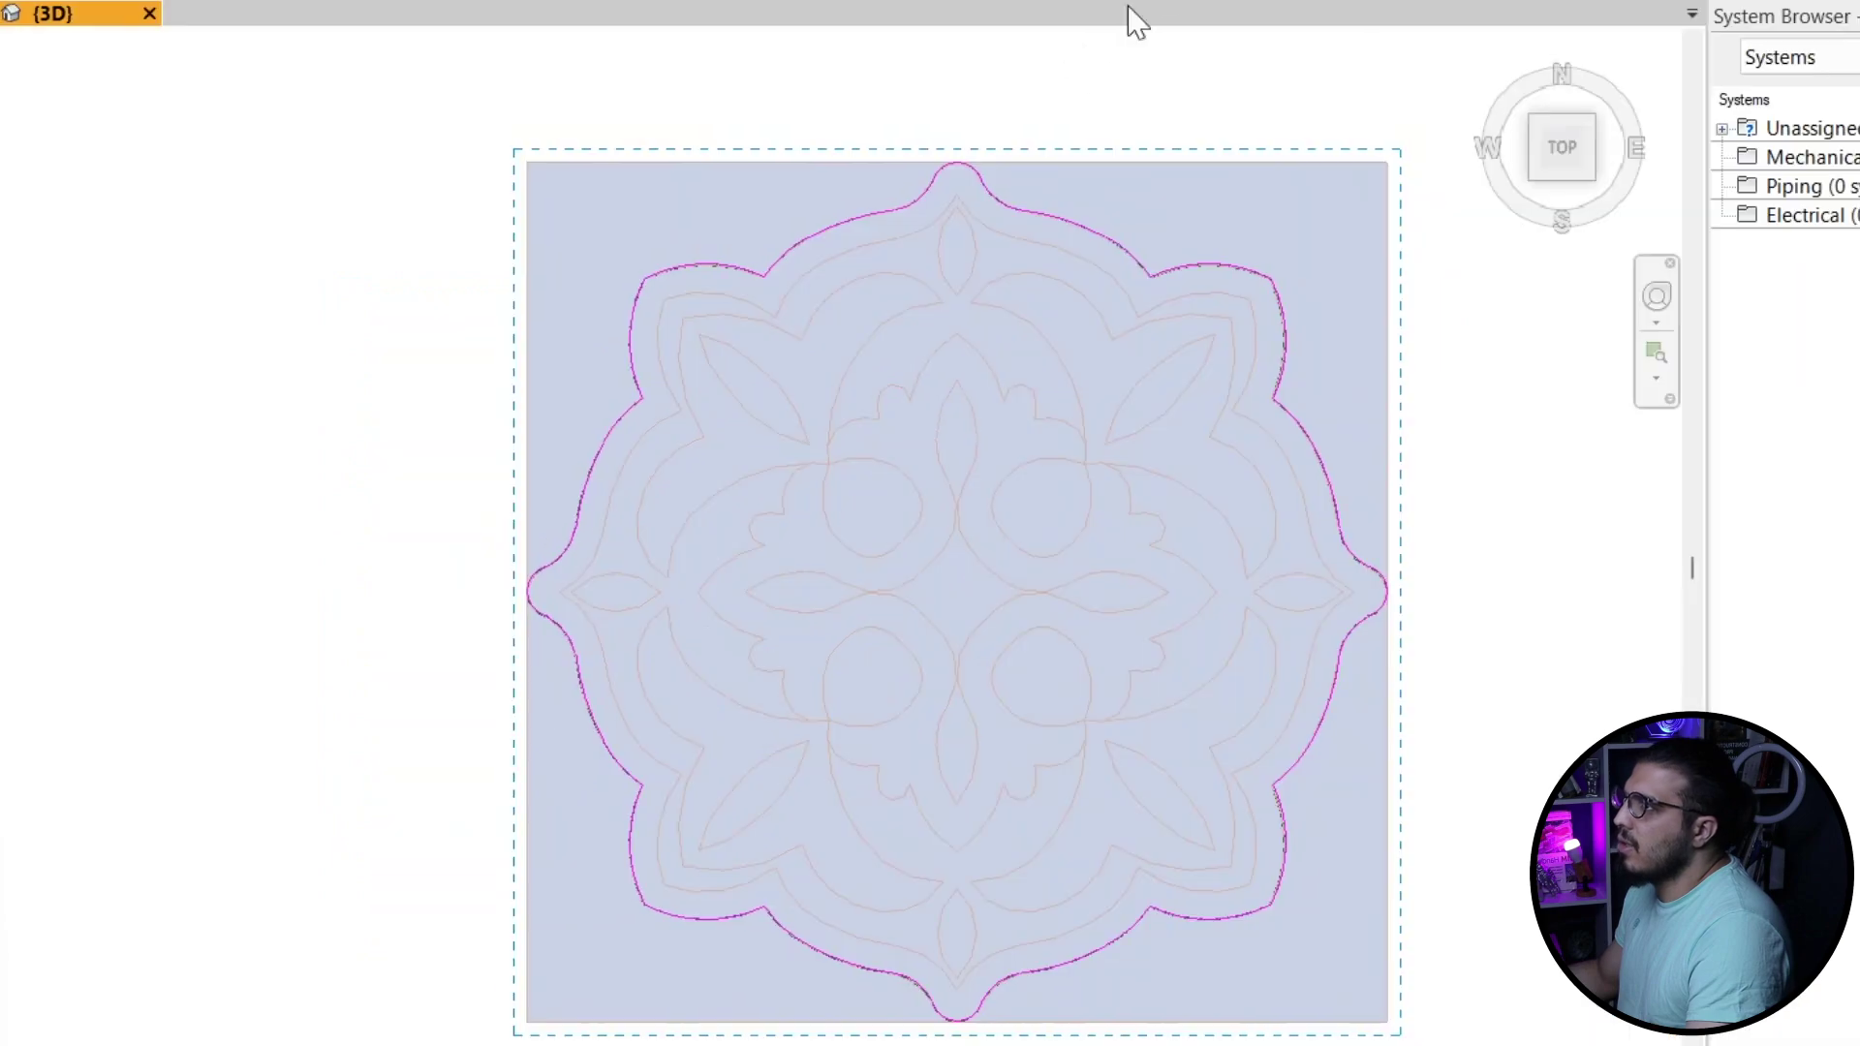
{"action": "scroll", "coordinate": [962, 334], "scroll_direction": "up", "scroll_amount": 3}
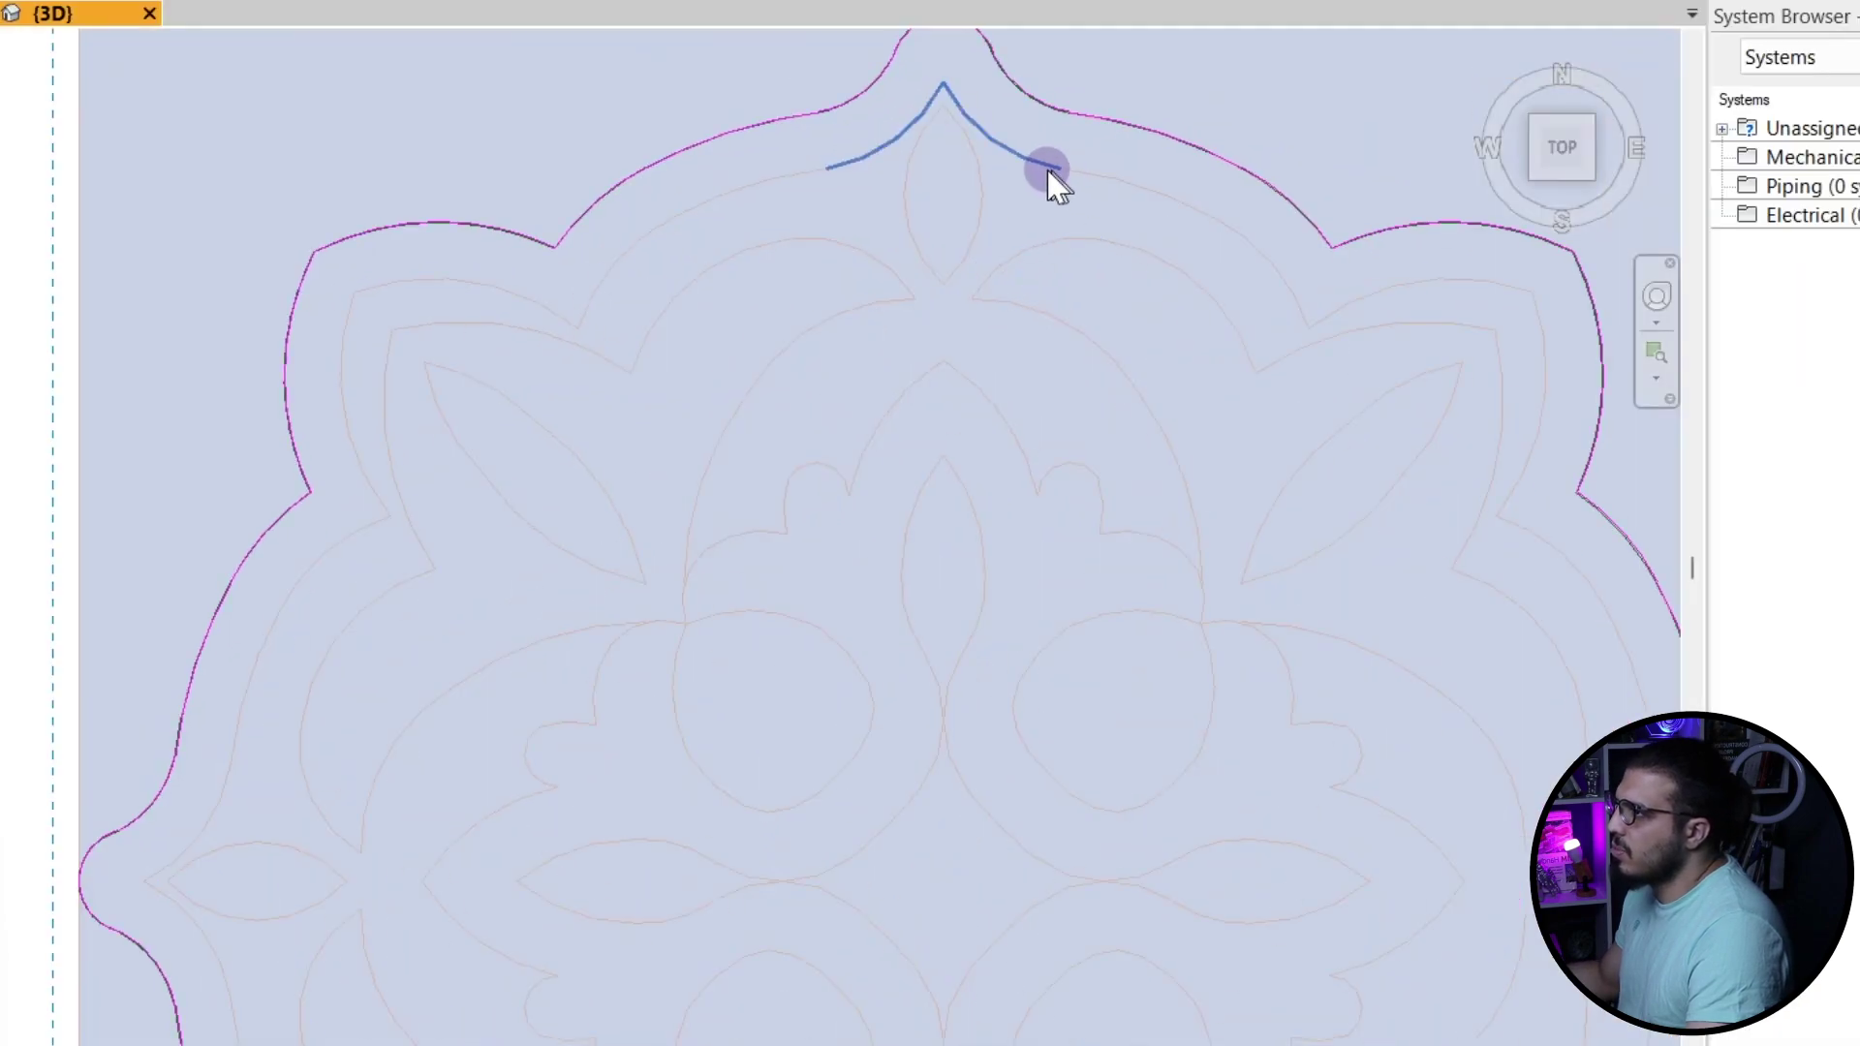
{"action": "left_click", "coordinate": [1063, 180]}
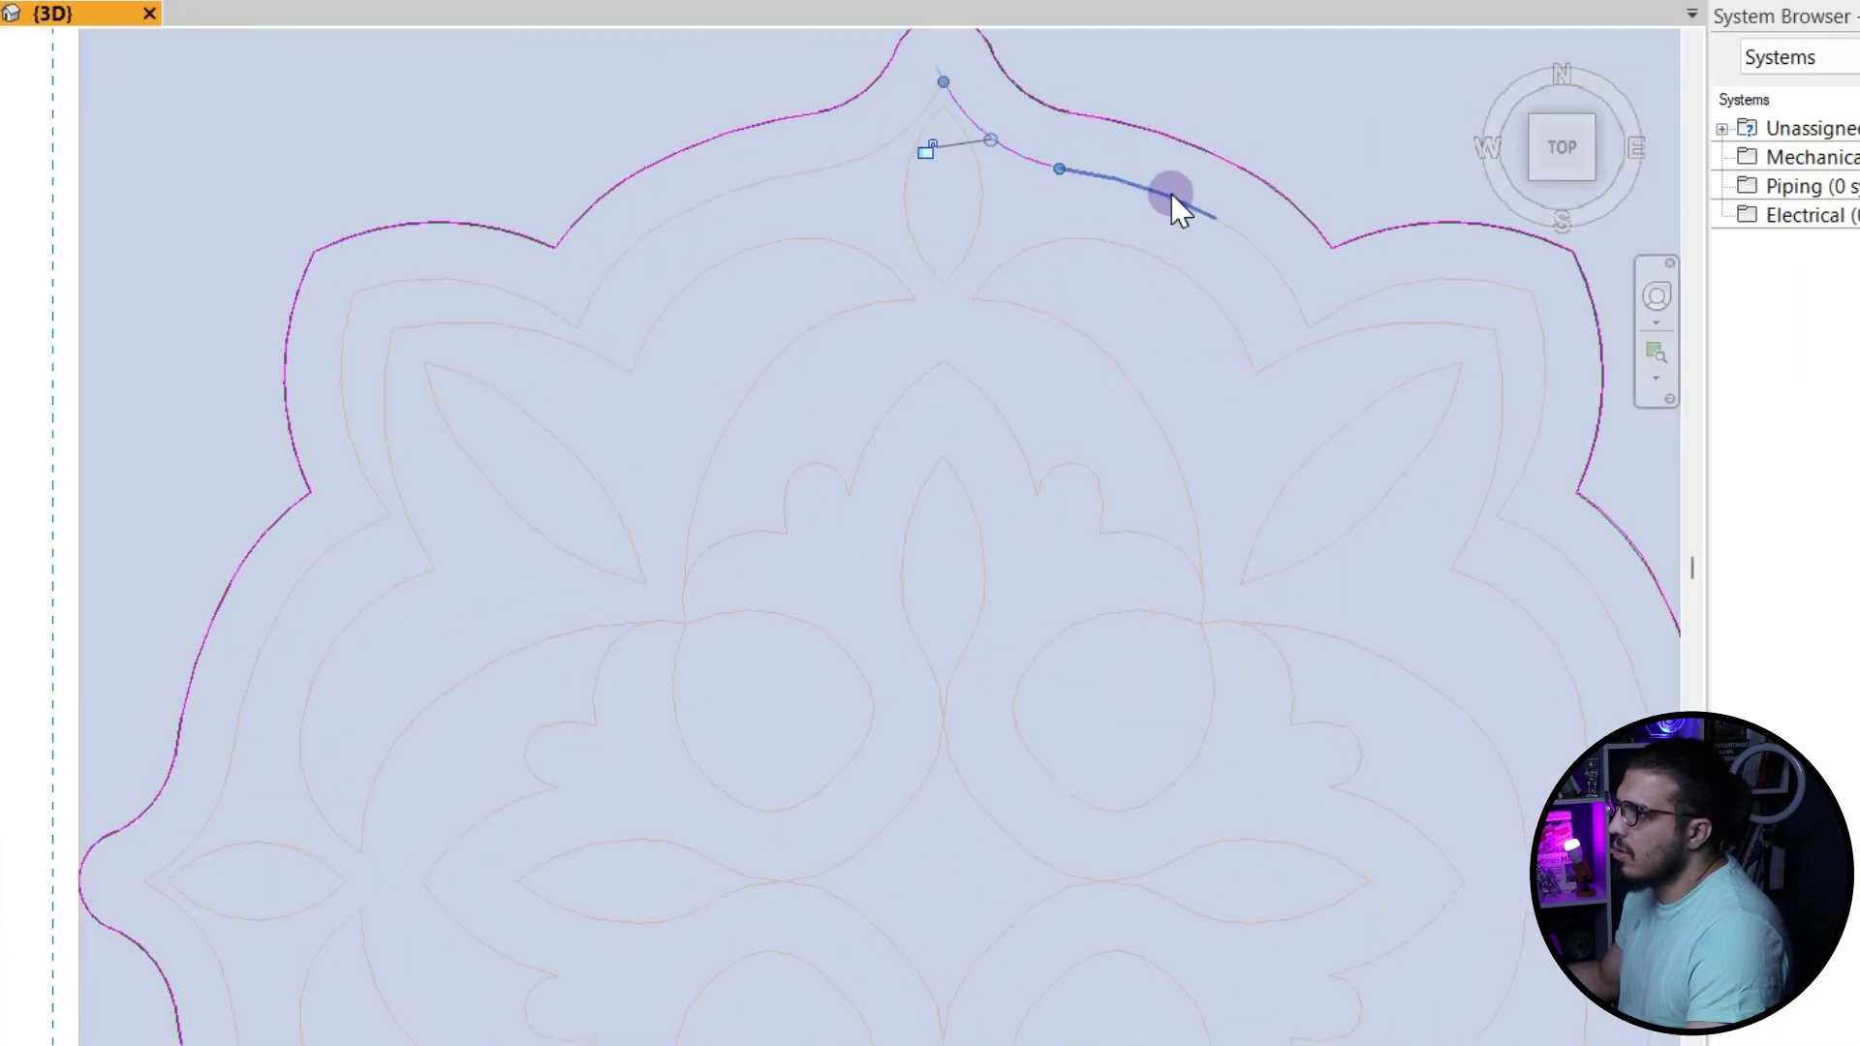
{"action": "left_click", "coordinate": [1387, 293]}
{"action": "middle_click_drag", "start_coordinate": [1388, 293], "coordinate": [1105, 295]}
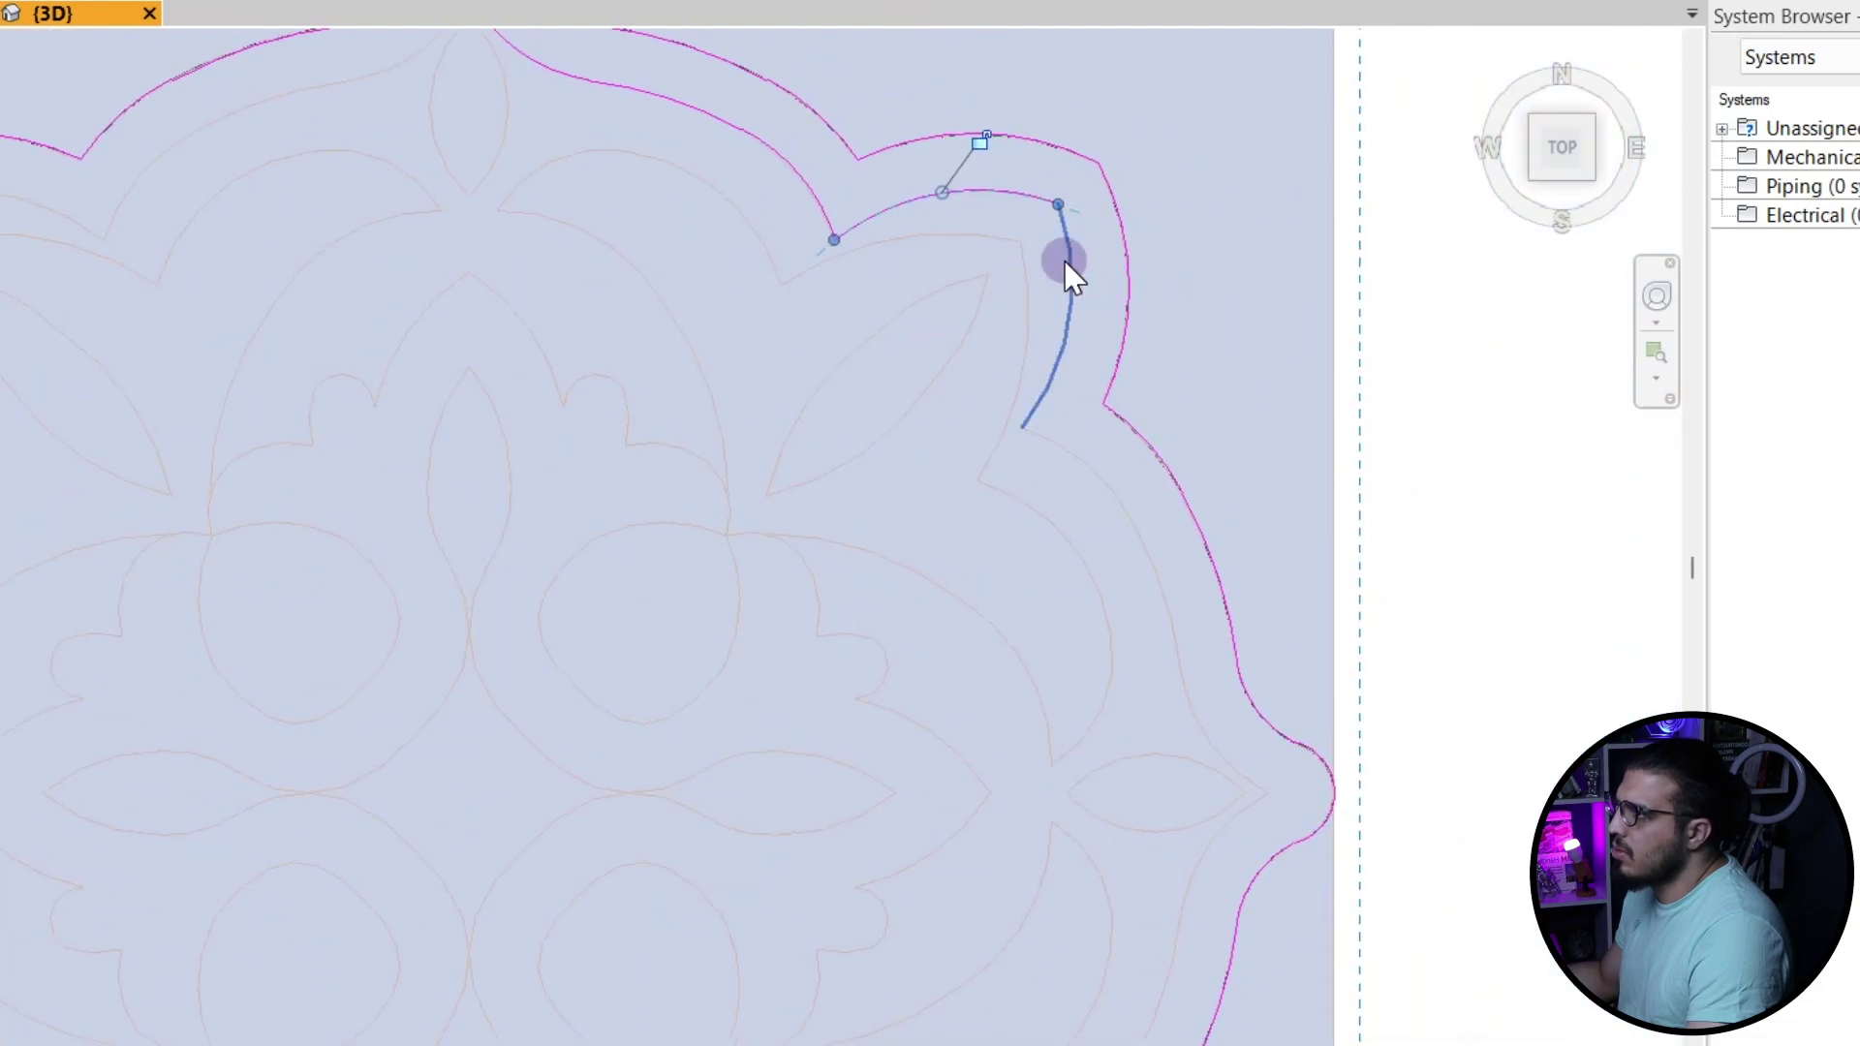
{"action": "left_click", "coordinate": [1089, 465]}
{"action": "mouse_move", "coordinate": [1175, 654]}
{"action": "middle_mouse_down"}
{"action": "mouse_move", "coordinate": [1030, 511]}
{"action": "mouse_move", "coordinate": [910, 463]}
{"action": "middle_mouse_up"}
{"action": "left_click", "coordinate": [910, 463]}
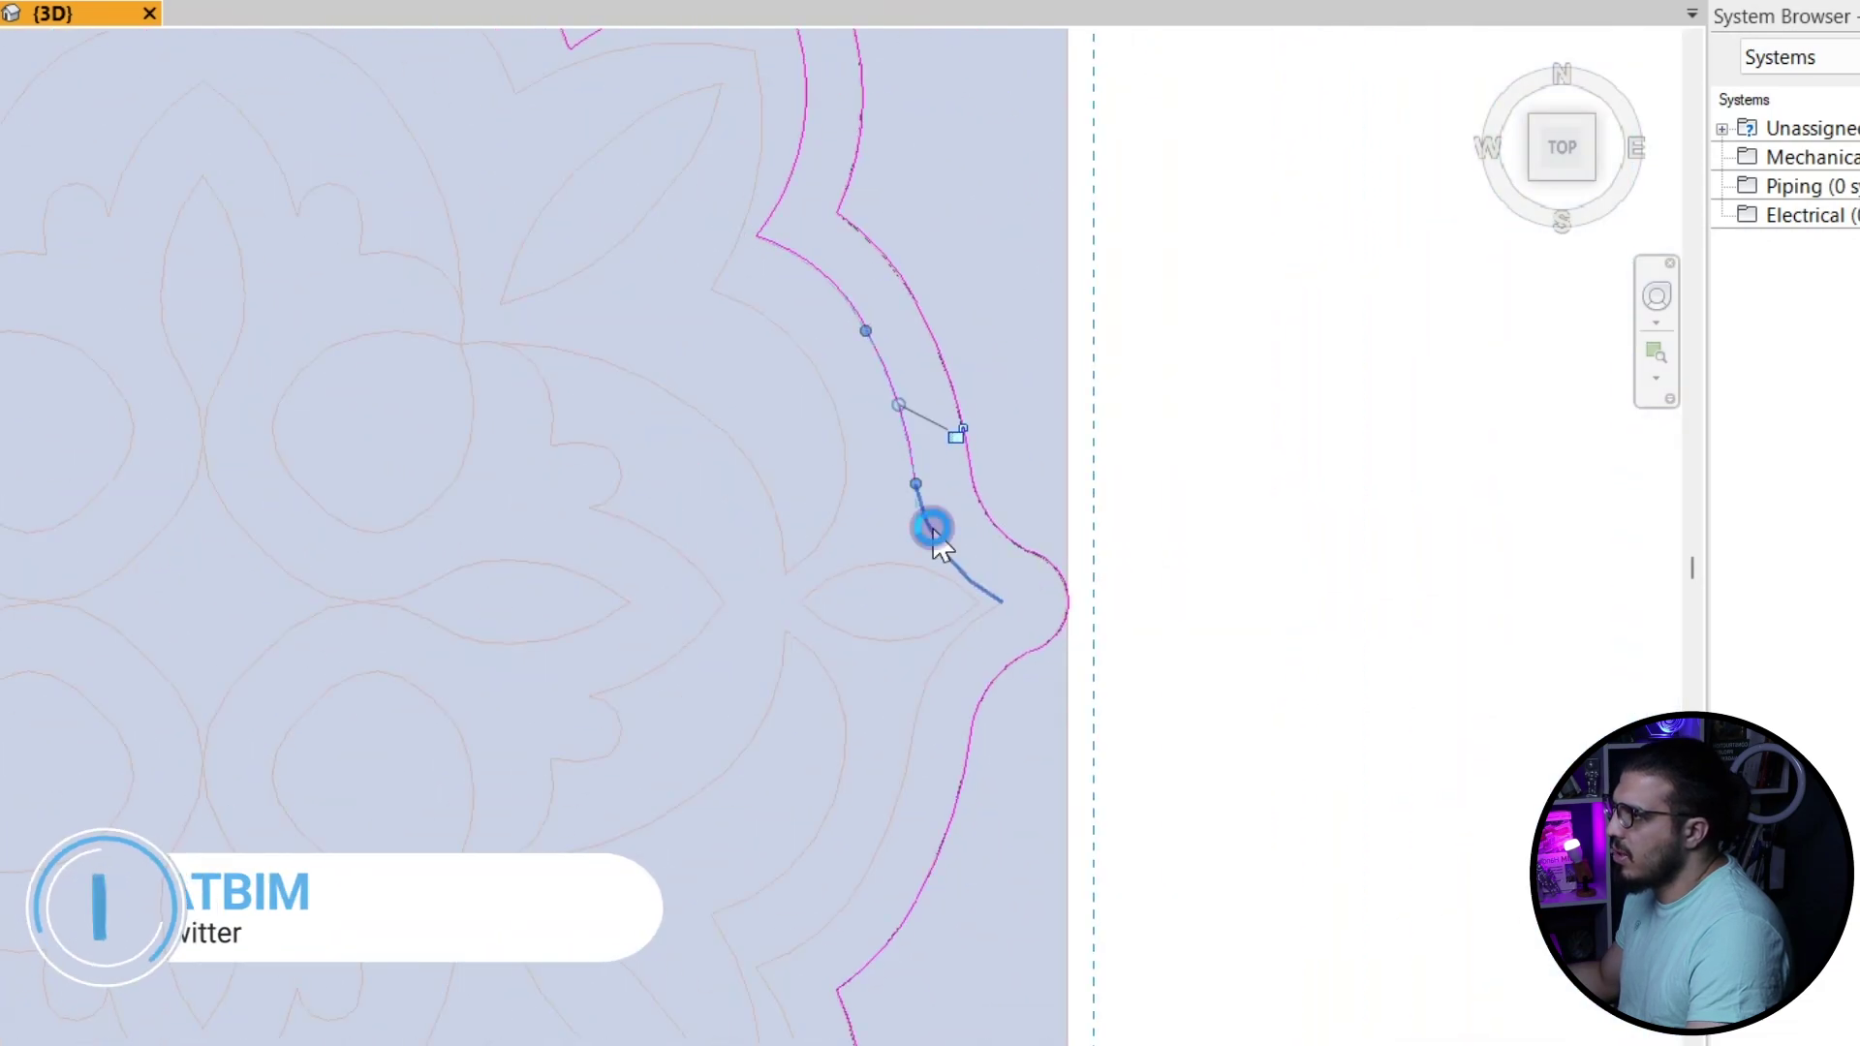
{"action": "left_click", "coordinate": [934, 531]}
- Select the traced upper-right quarter of the second outline and mirror a copy about the medallion's vertical centre axis
{"action": "scroll", "coordinate": [916, 612], "scroll_direction": "down", "scroll_amount": 2}
{"action": "scroll", "coordinate": [915, 612], "scroll_direction": "down", "scroll_amount": 2}
{"action": "key", "text": "Tab"}
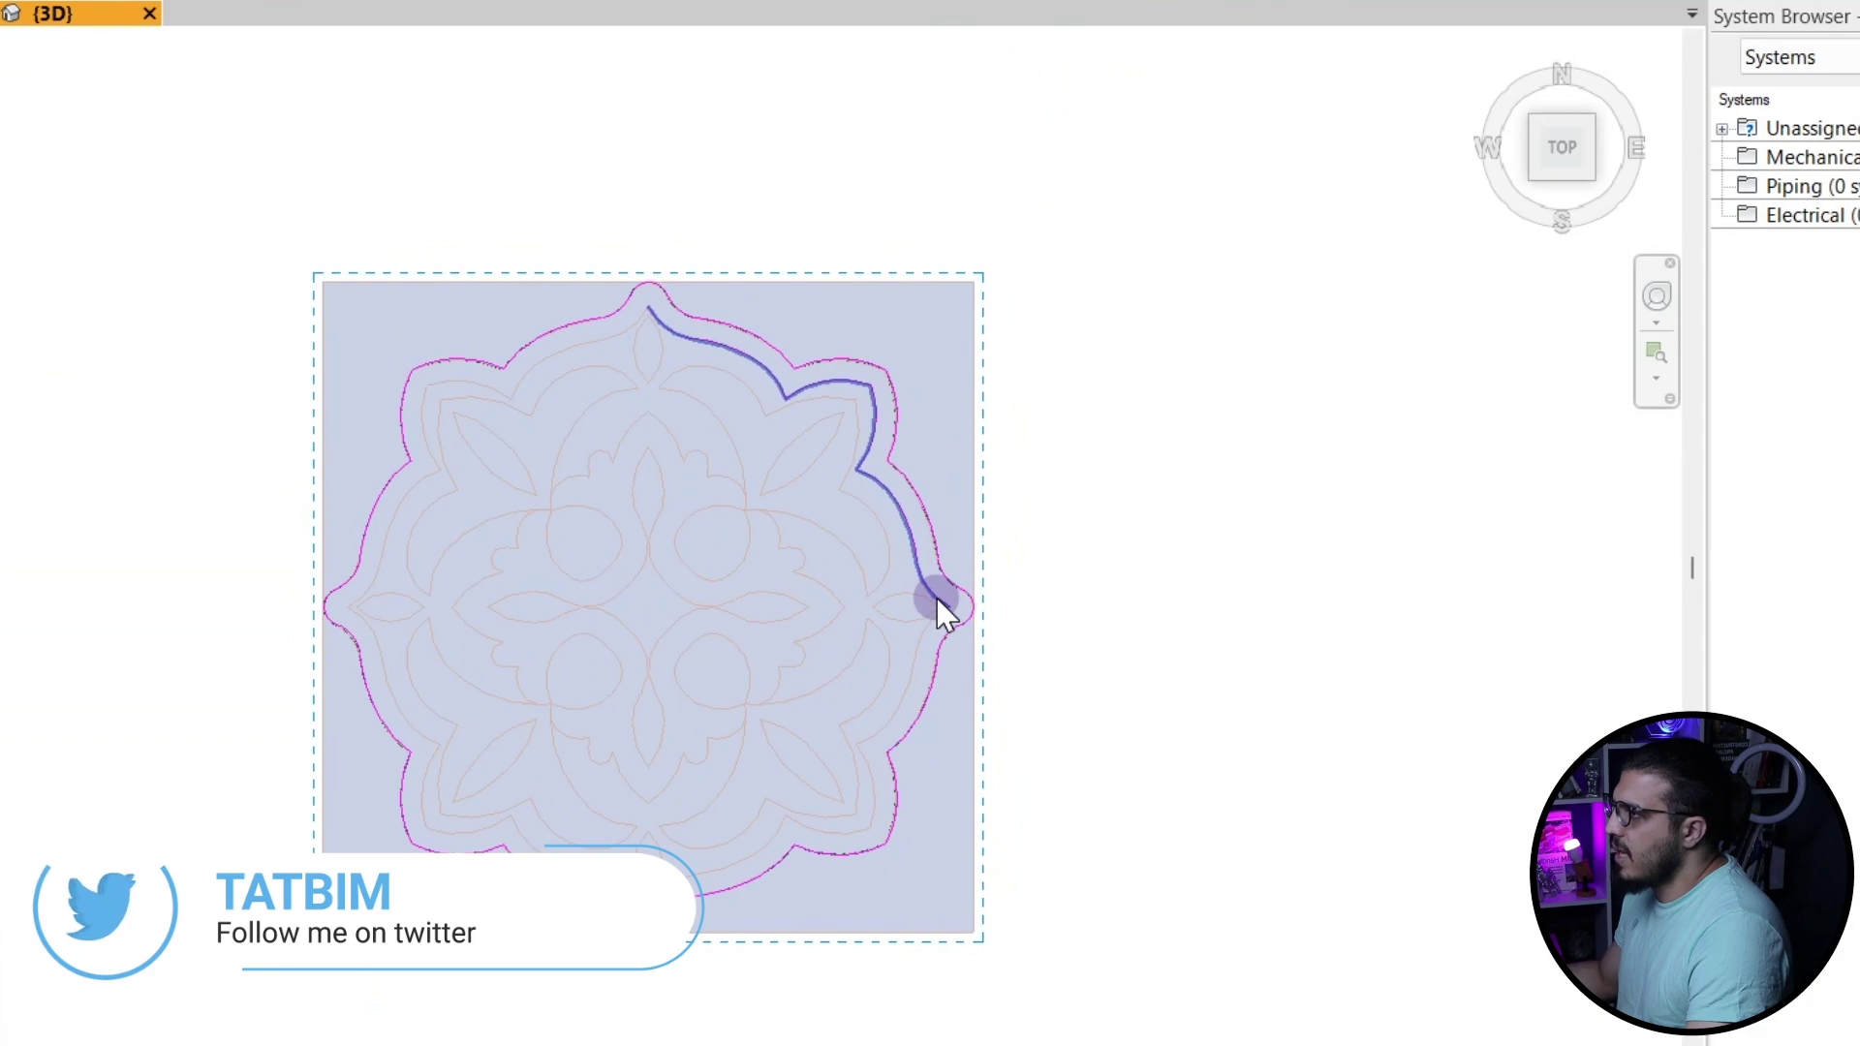
{"action": "scroll", "coordinate": [936, 597], "scroll_direction": "down", "scroll_amount": 1}
{"action": "middle_click_drag", "start_coordinate": [896, 602], "coordinate": [964, 561]}
{"action": "key", "text": "d"}
{"action": "key", "text": "m"}
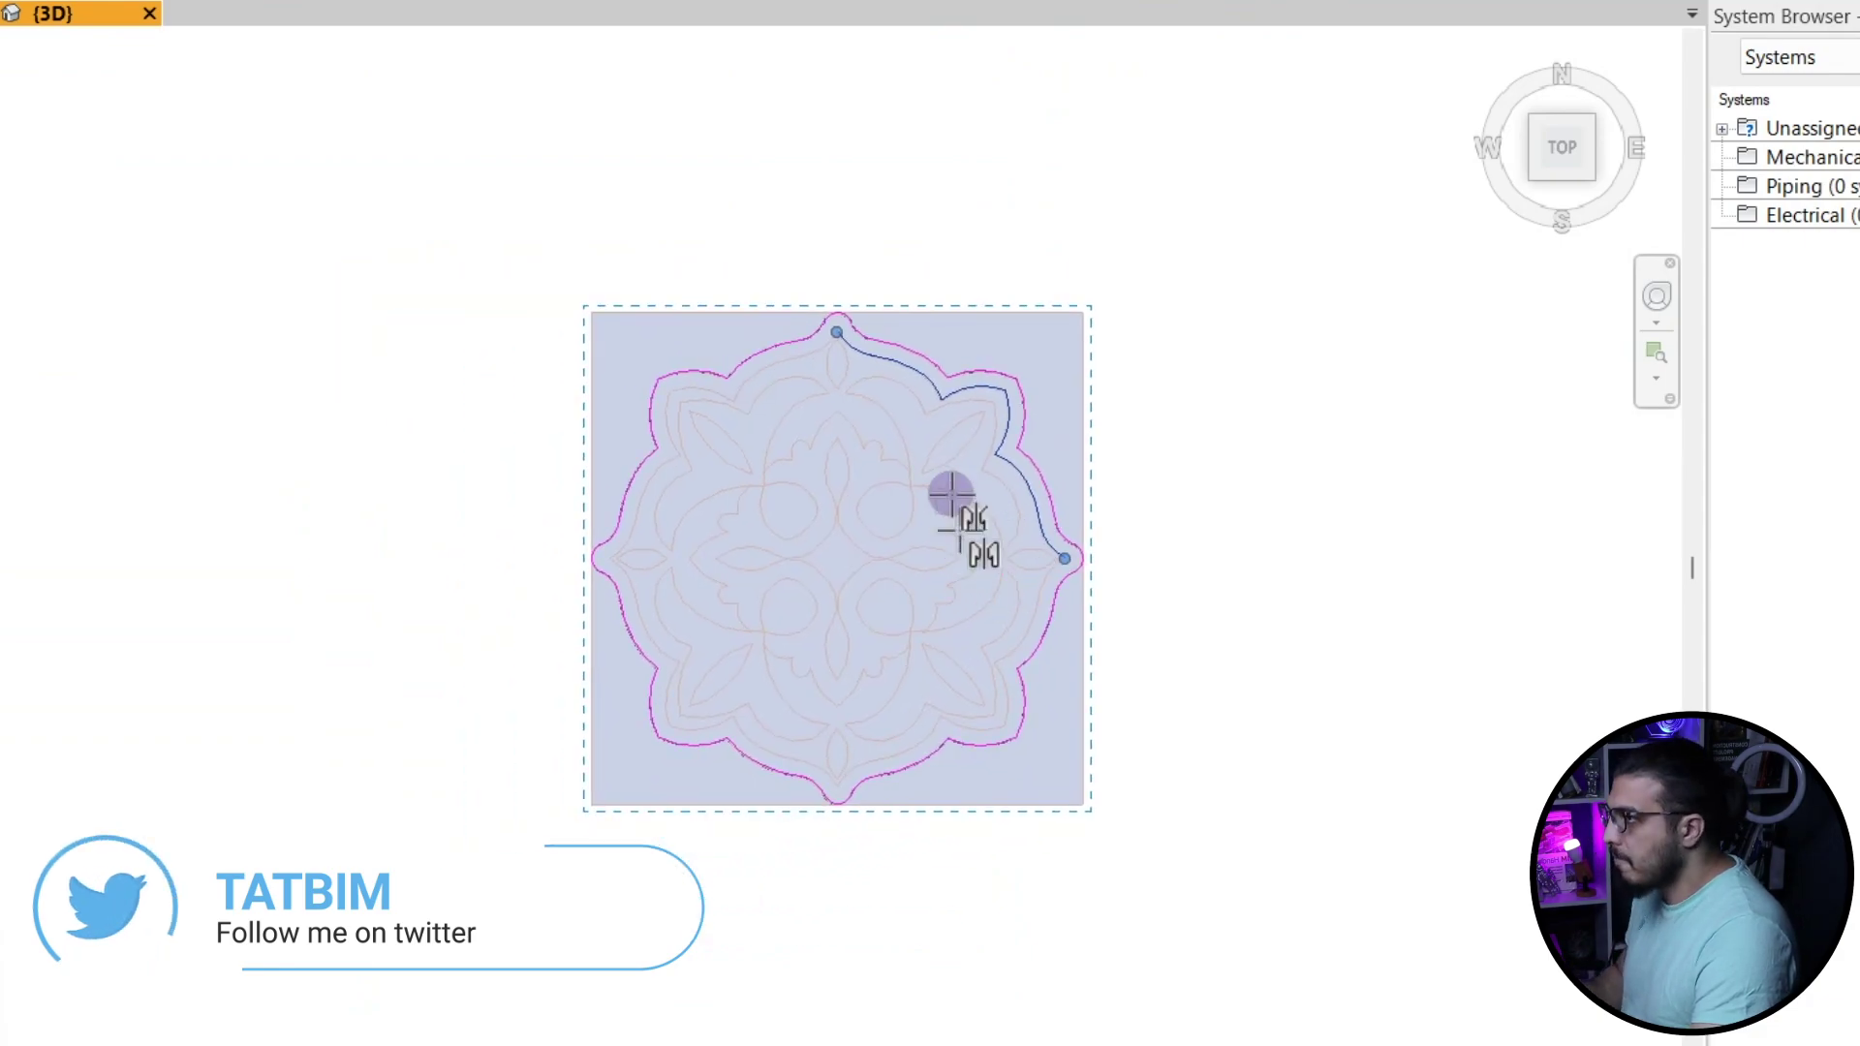
{"action": "scroll", "coordinate": [814, 325], "scroll_direction": "up", "scroll_amount": 4}
{"action": "left_click", "coordinate": [886, 334]}
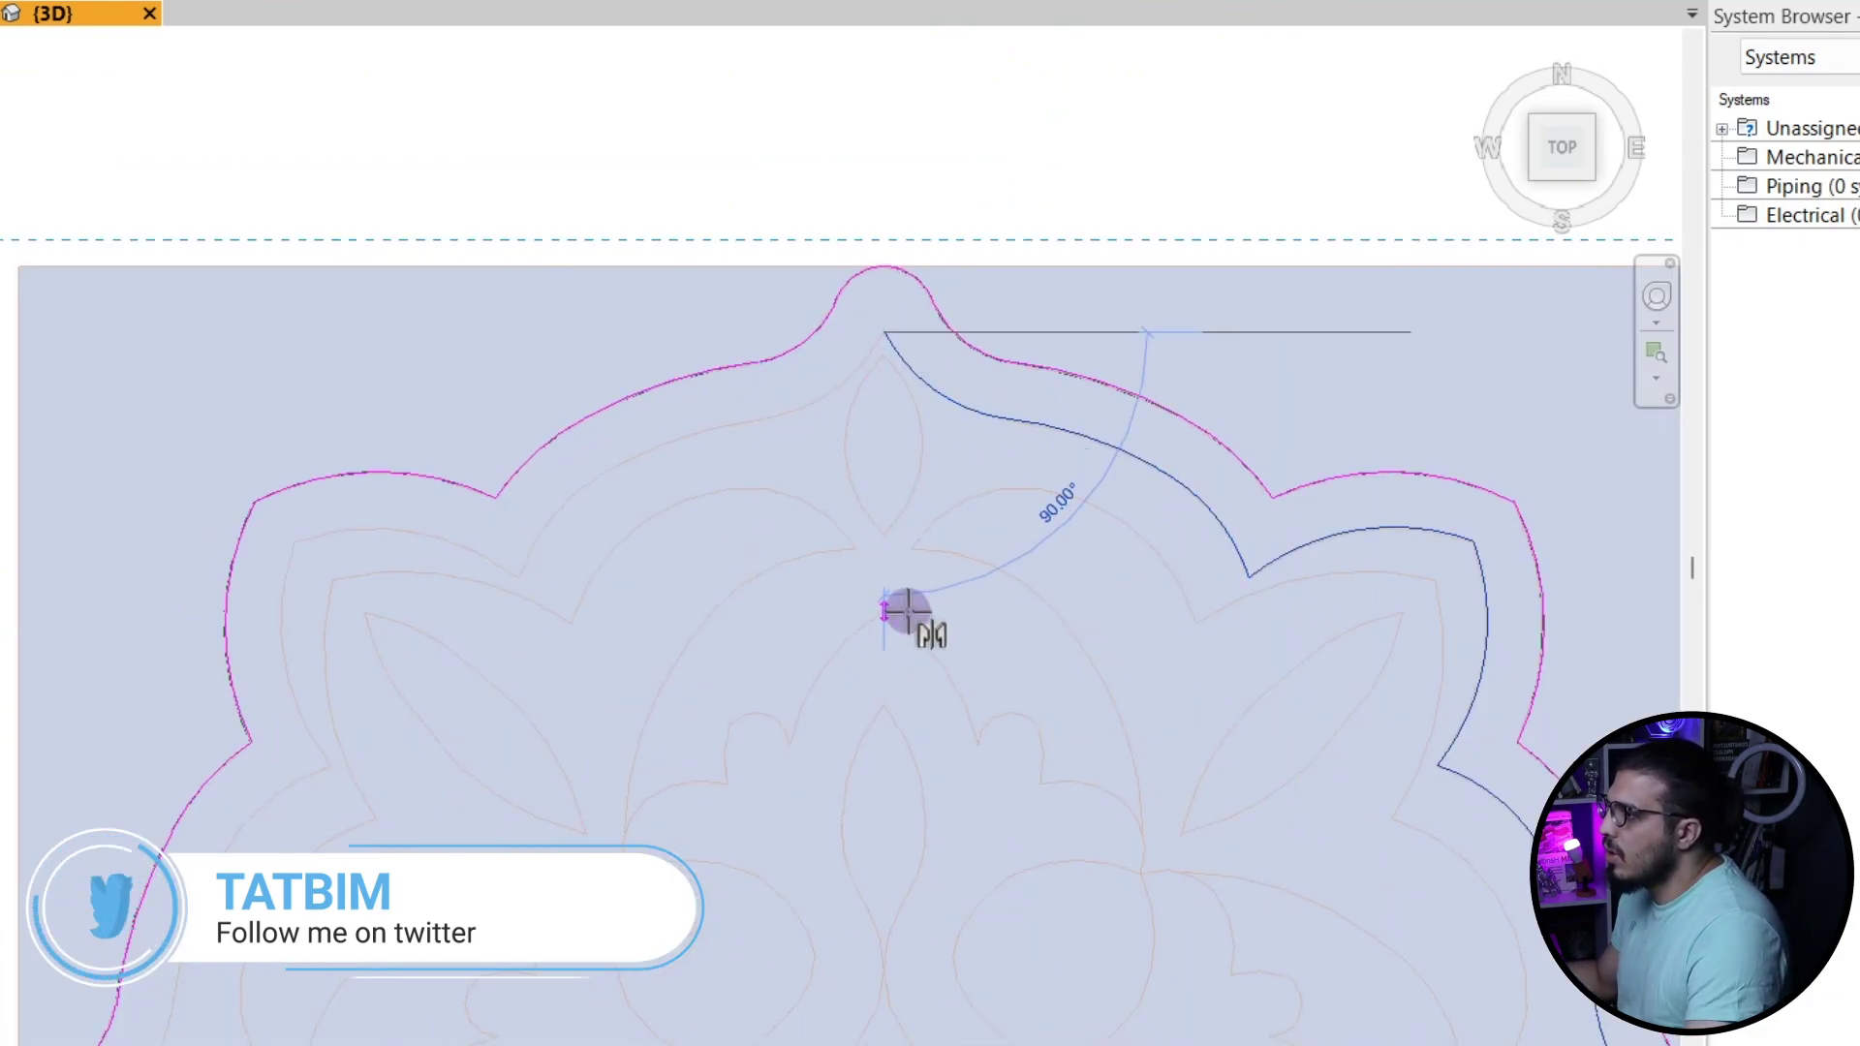
{"action": "left_click", "coordinate": [898, 573]}
{"action": "scroll", "coordinate": [898, 574], "scroll_direction": "down", "scroll_amount": 2}
{"action": "left_click", "coordinate": [875, 649]}
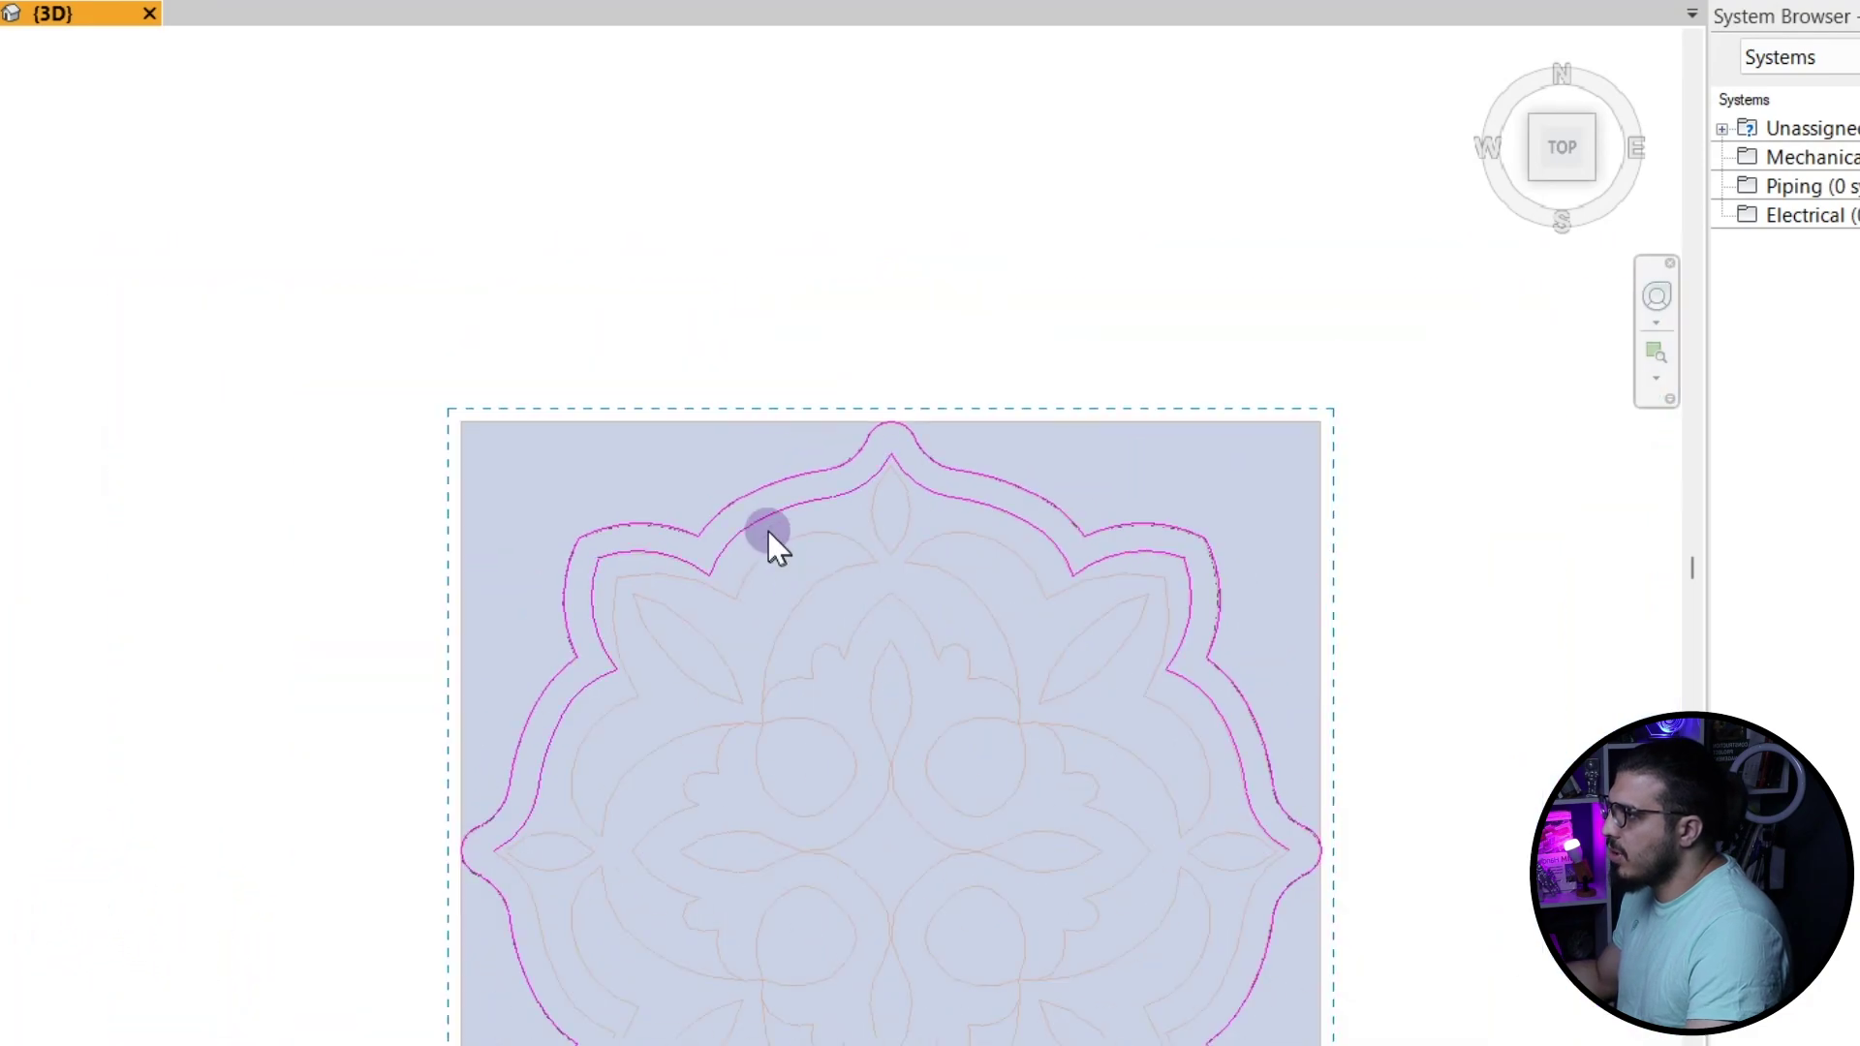
- Select the upper half of the second outline and mirror a copy about the medallion's horizontal centre axis
{"action": "scroll", "coordinate": [761, 523], "scroll_direction": "down", "scroll_amount": 2}
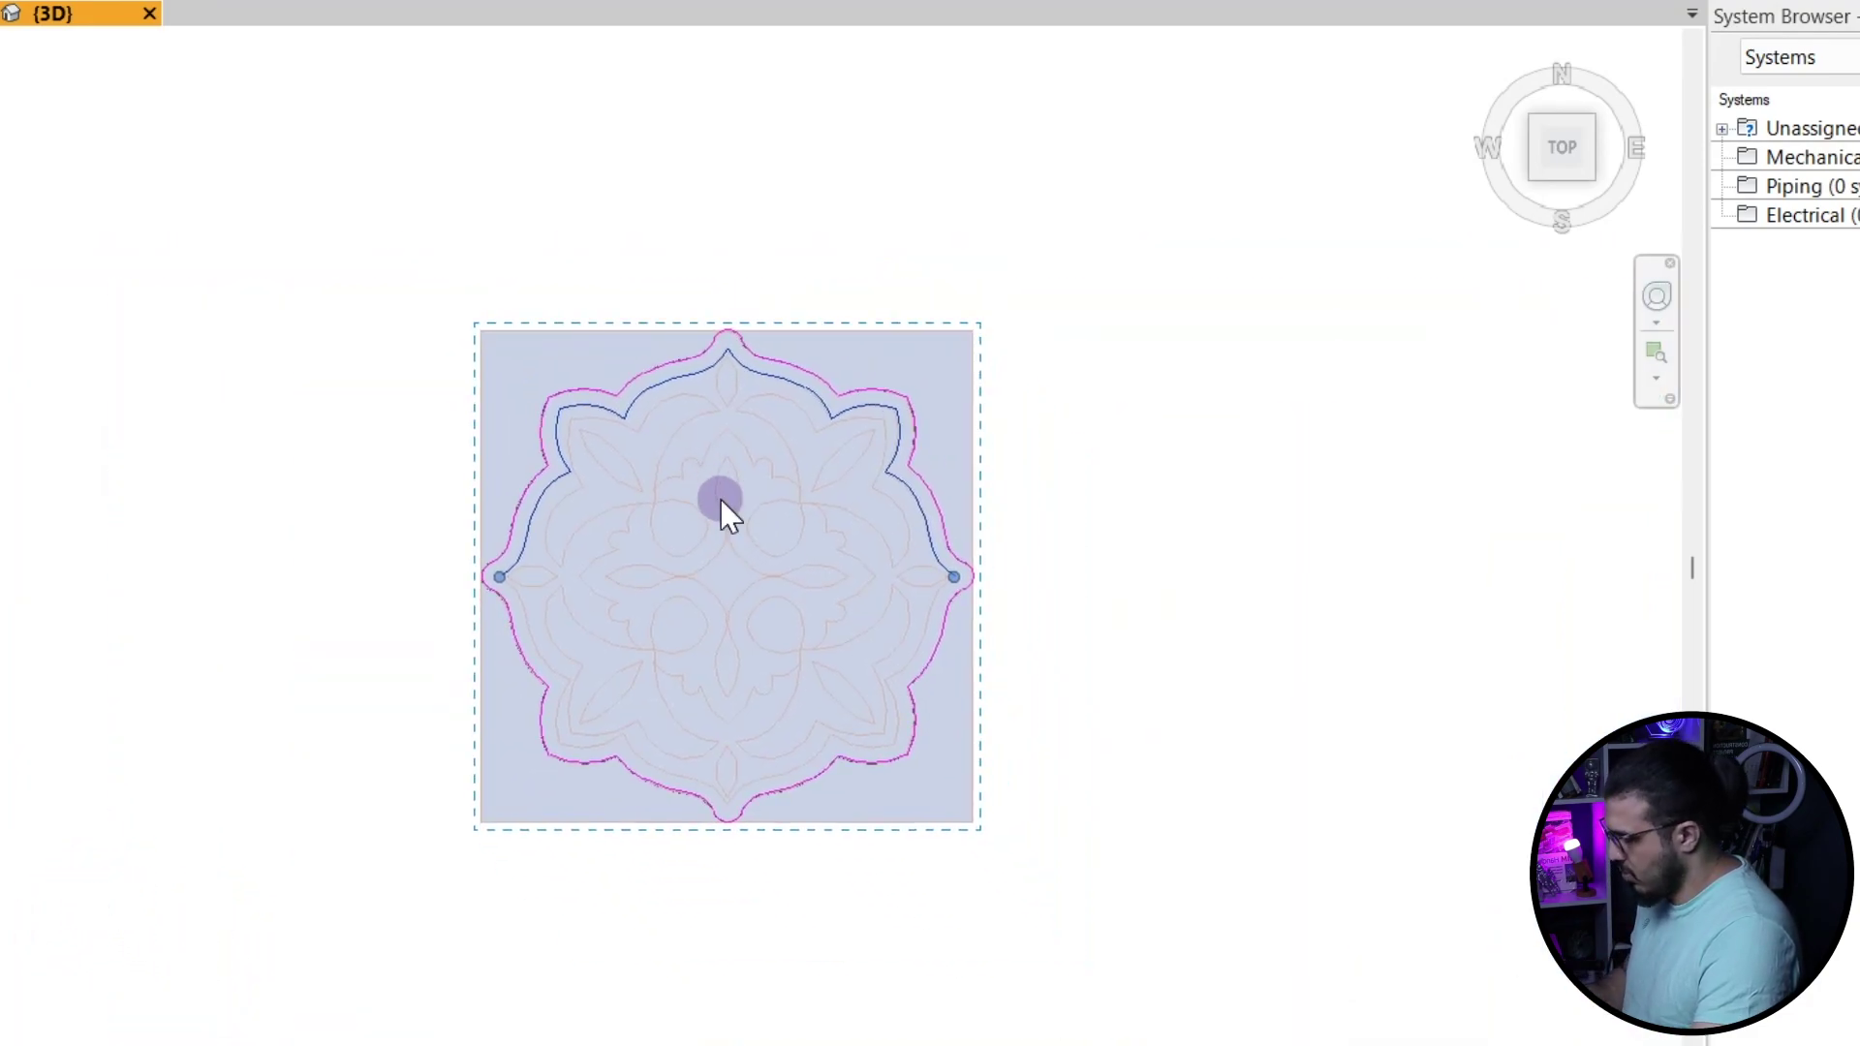
{"action": "scroll", "coordinate": [973, 614], "scroll_direction": "up", "scroll_amount": 4}
{"action": "scroll", "coordinate": [1048, 619], "scroll_direction": "down", "scroll_amount": 3}
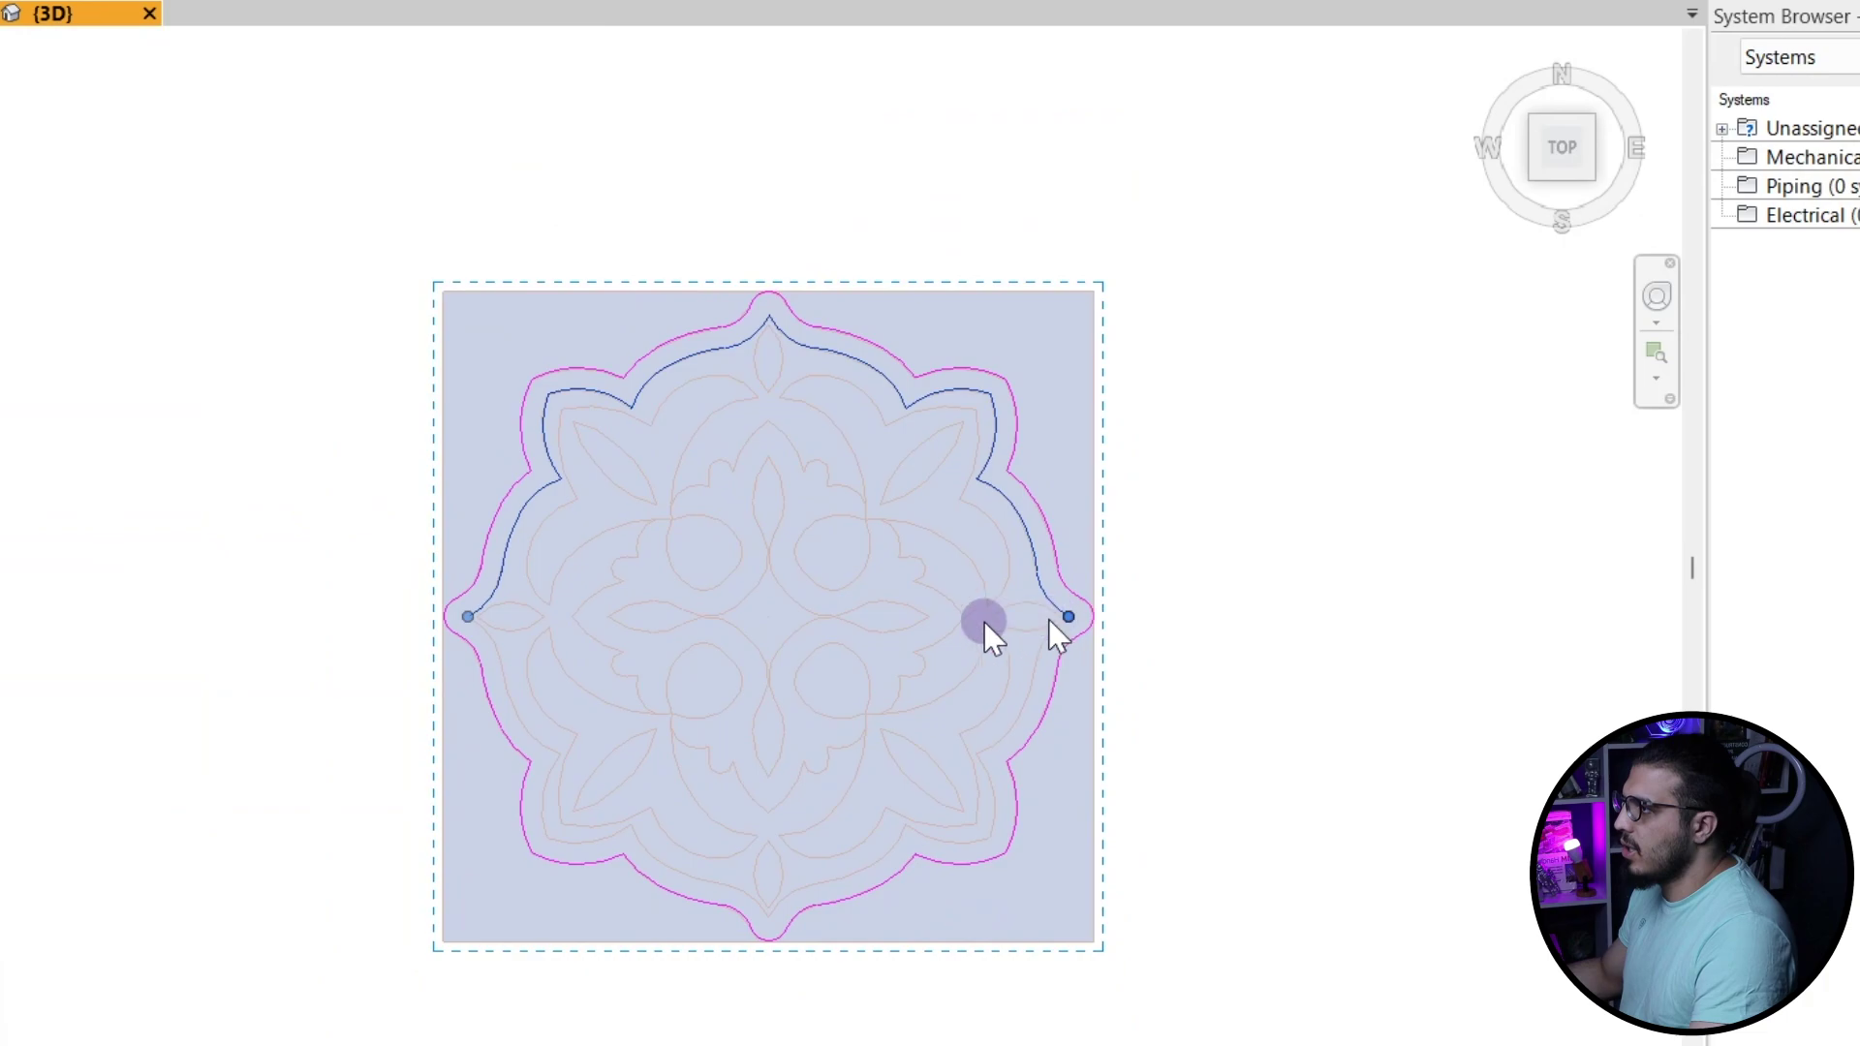
{"action": "key", "text": "Tab"}
{"action": "left_click", "coordinate": [812, 353]}
{"action": "scroll", "coordinate": [864, 474], "scroll_direction": "down", "scroll_amount": 1}
{"action": "middle_click_drag", "start_coordinate": [864, 474], "coordinate": [798, 374]}
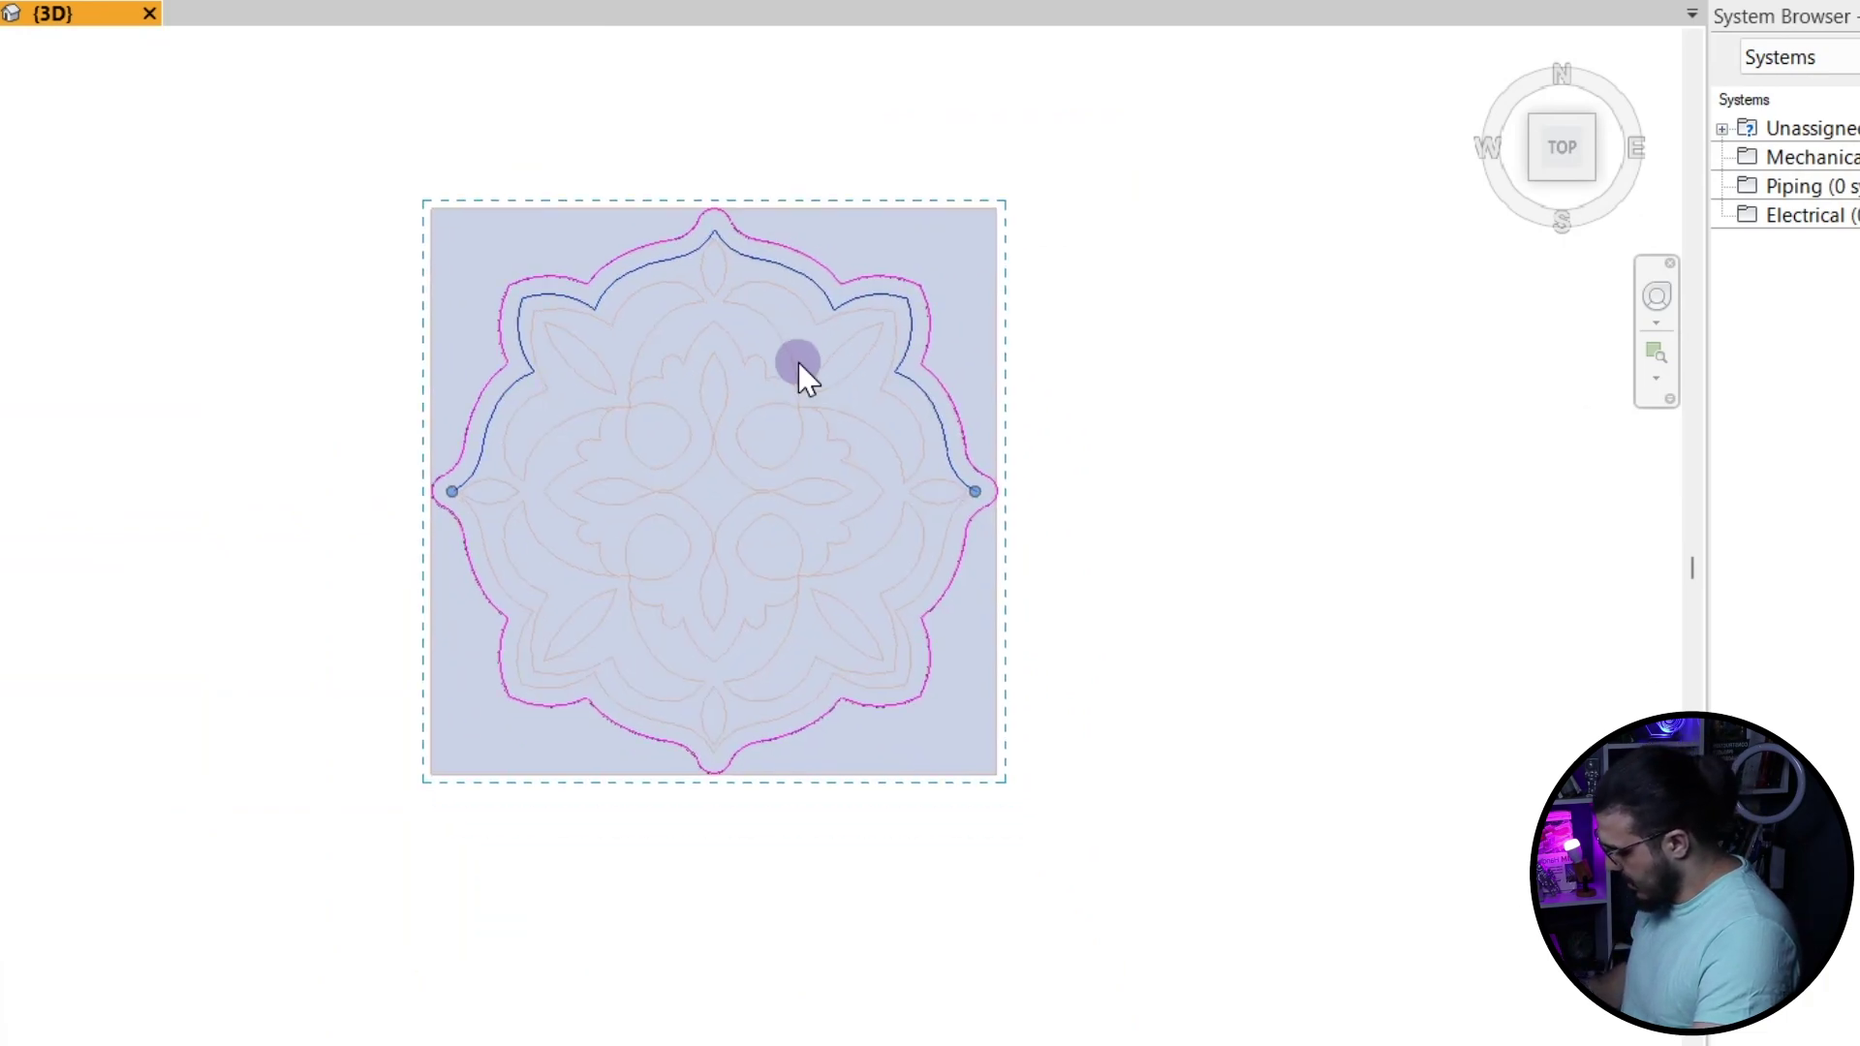
{"action": "scroll", "coordinate": [975, 492], "scroll_direction": "up", "scroll_amount": 4}
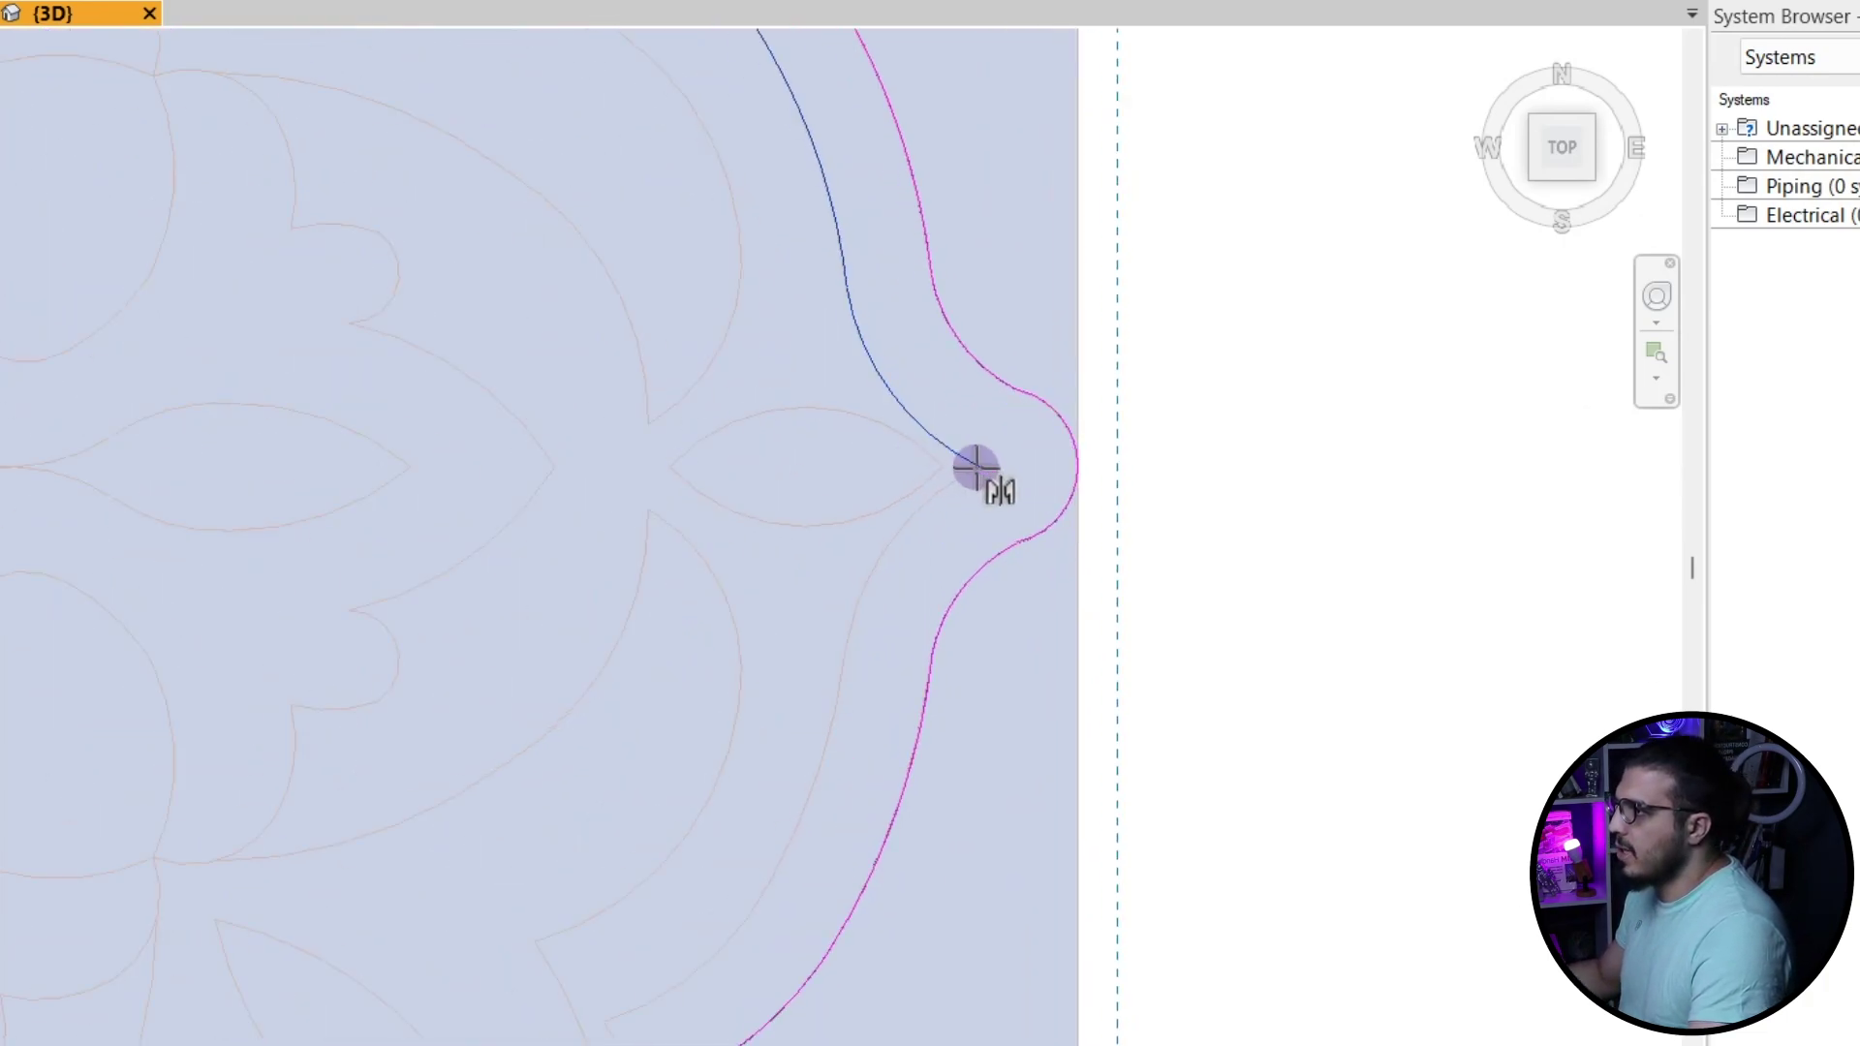
{"action": "scroll", "coordinate": [831, 463], "scroll_direction": "down", "scroll_amount": 4}
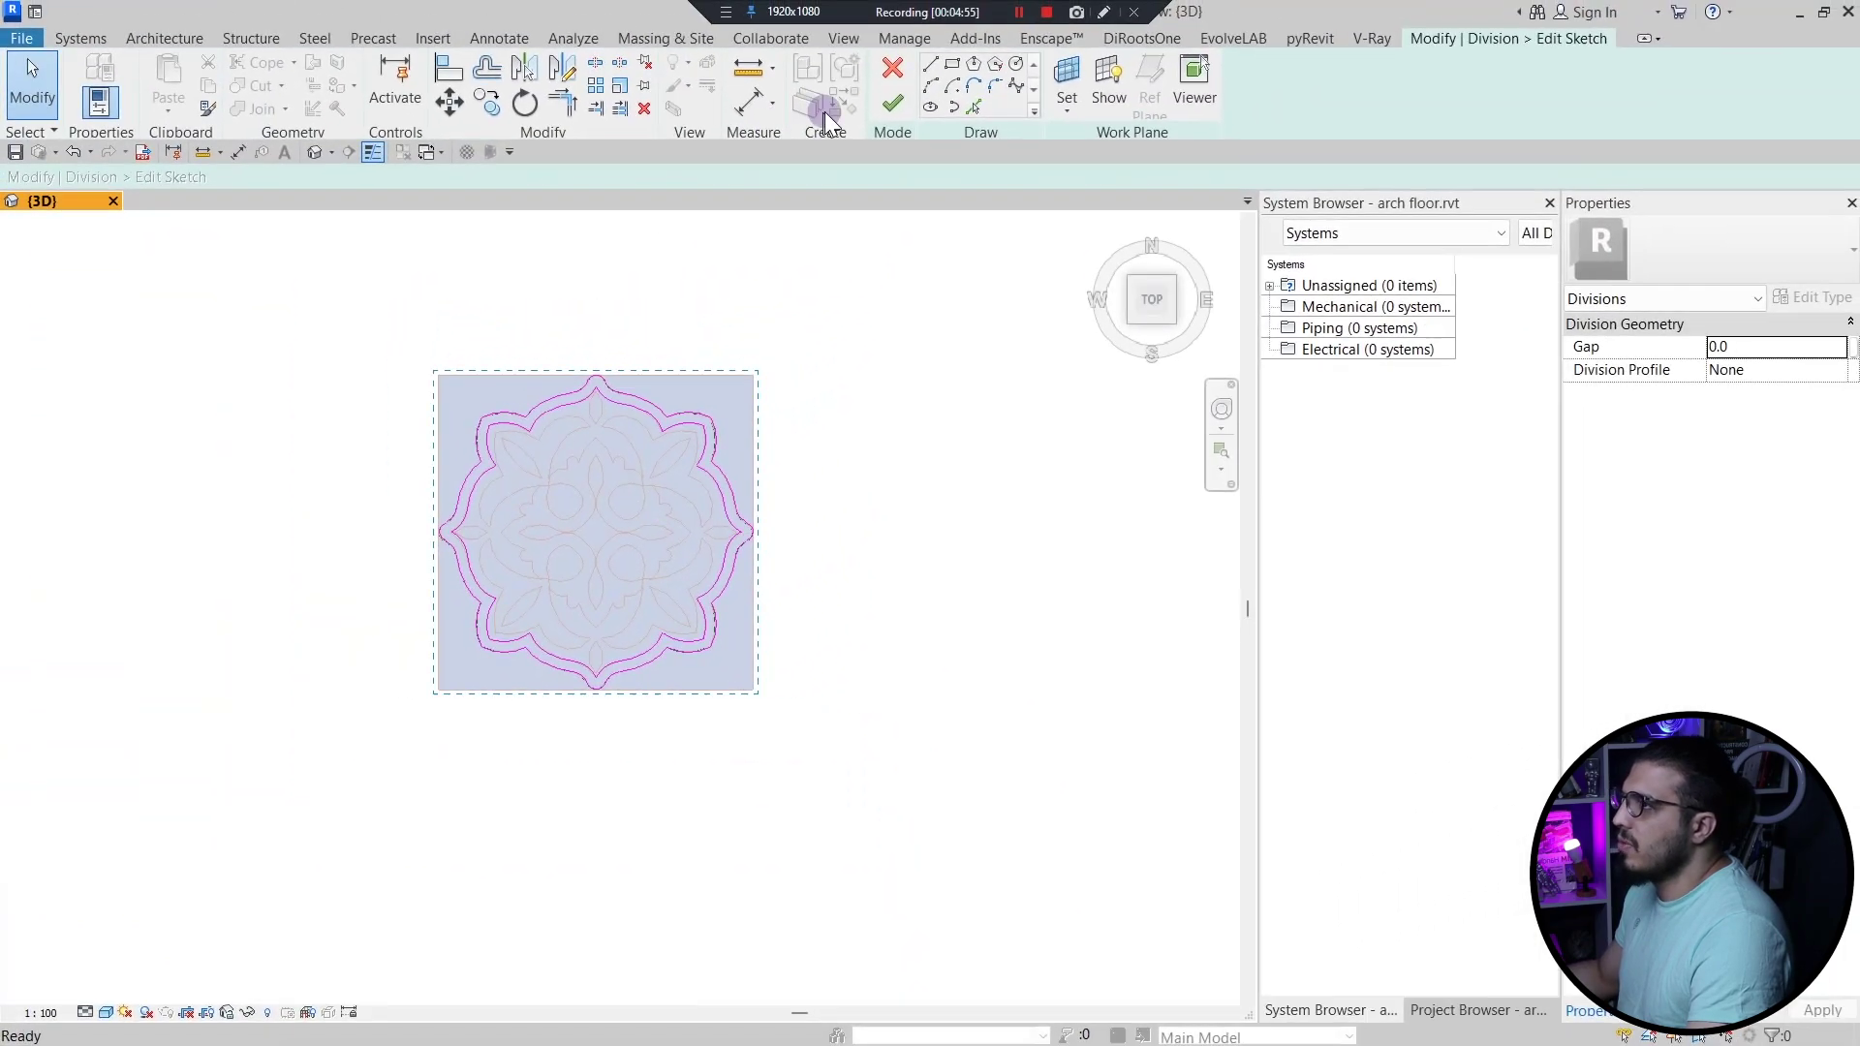
- Finish and apply the division along the second outline, and check the resulting border band by selecting it as a part
{"action": "scroll", "coordinate": [641, 502], "scroll_direction": "up", "scroll_amount": 4}
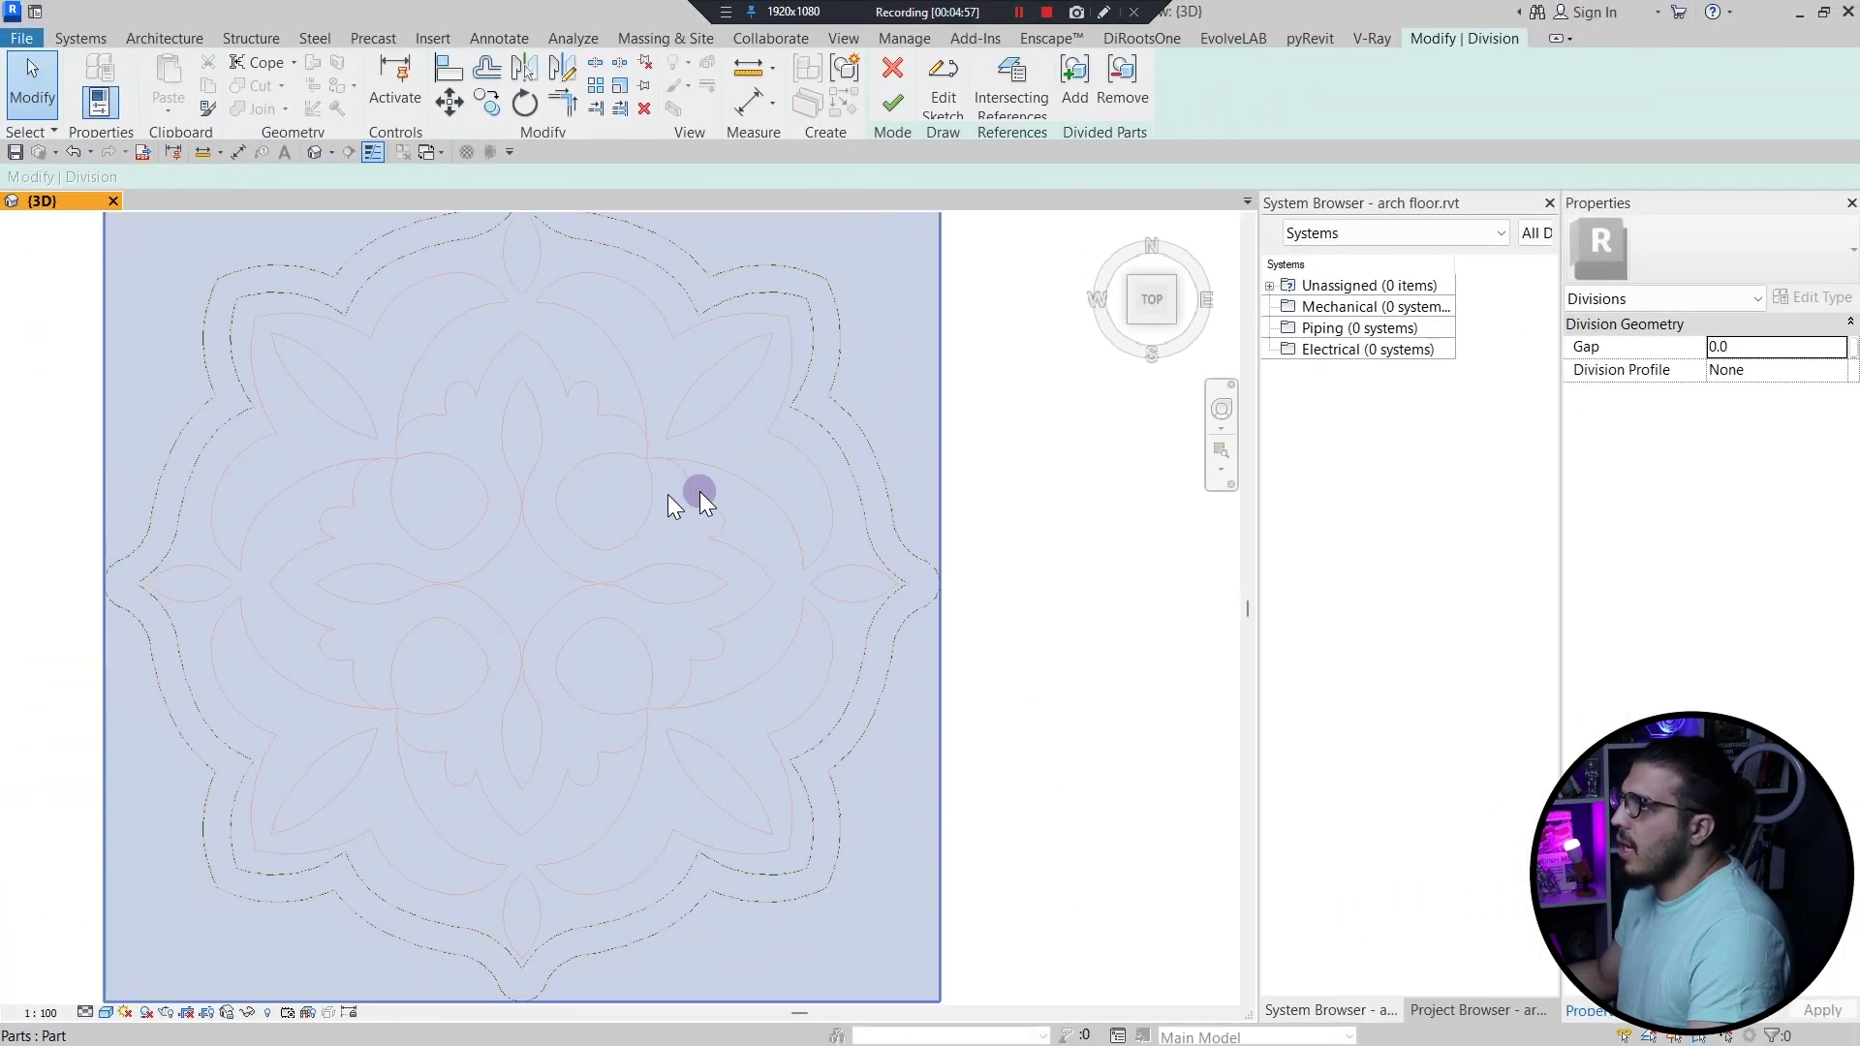
{"action": "left_click", "coordinate": [887, 102]}
{"action": "left_click", "coordinate": [695, 285]}
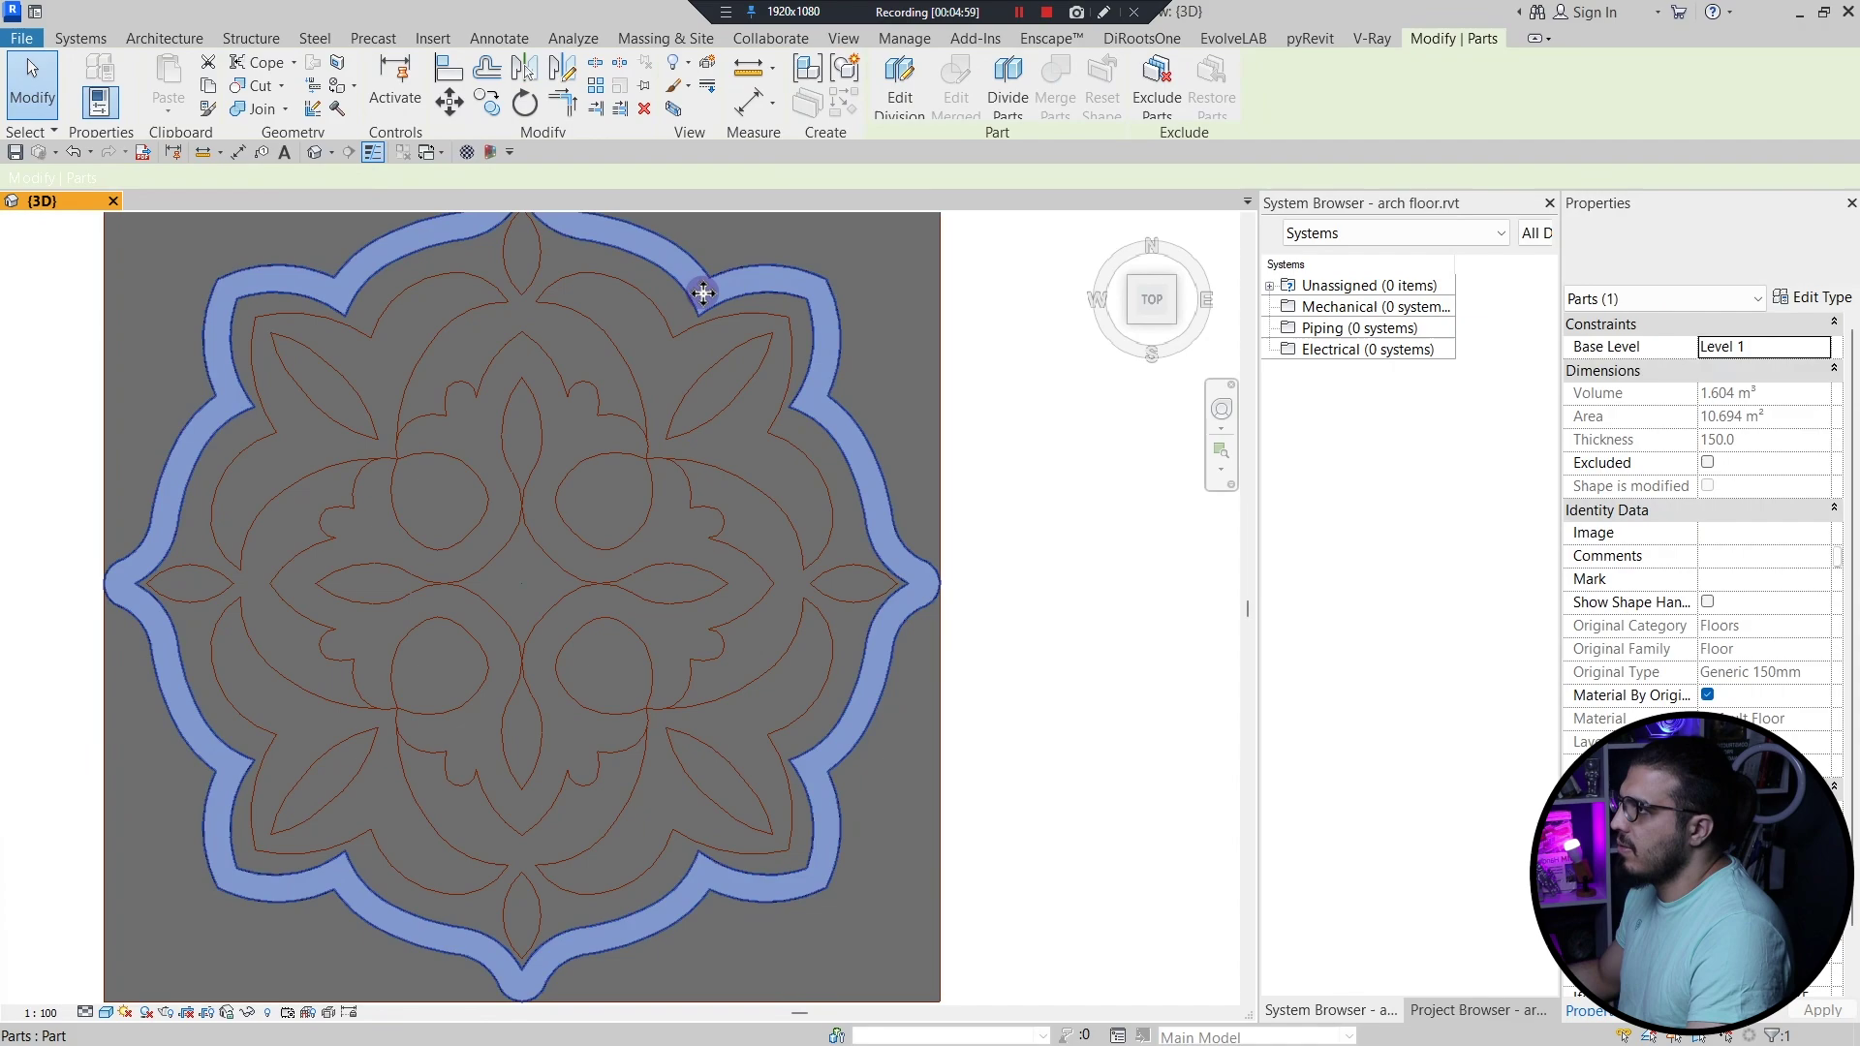
{"action": "scroll", "coordinate": [694, 284], "scroll_direction": "down", "scroll_amount": 3}
{"action": "middle_click_drag", "start_coordinate": [660, 372], "coordinate": [744, 537]}
{"action": "key", "text": "Escape"}
- Select the inner medallion part and open its division sketch for editing
{"action": "scroll", "coordinate": [712, 552], "scroll_direction": "up", "scroll_amount": 2}
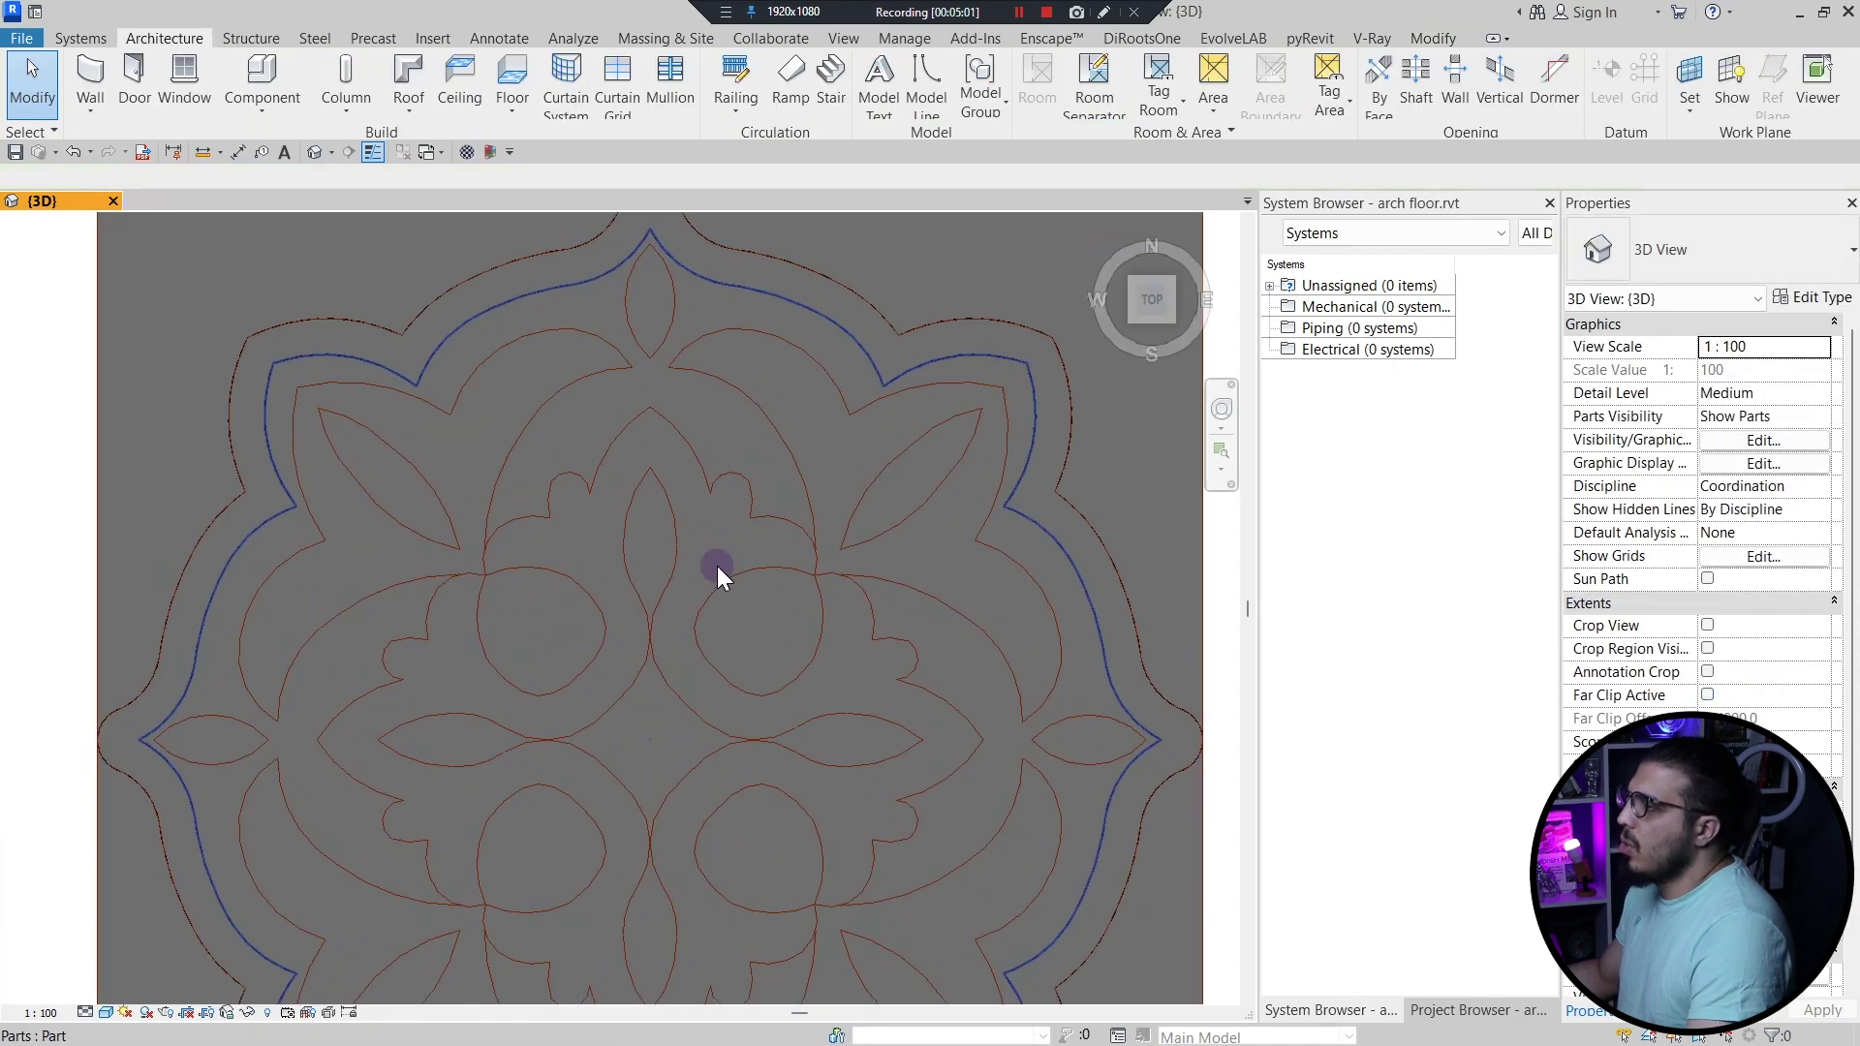
{"action": "left_click", "coordinate": [717, 565]}
{"action": "scroll", "coordinate": [717, 566], "scroll_direction": "down", "scroll_amount": 3}
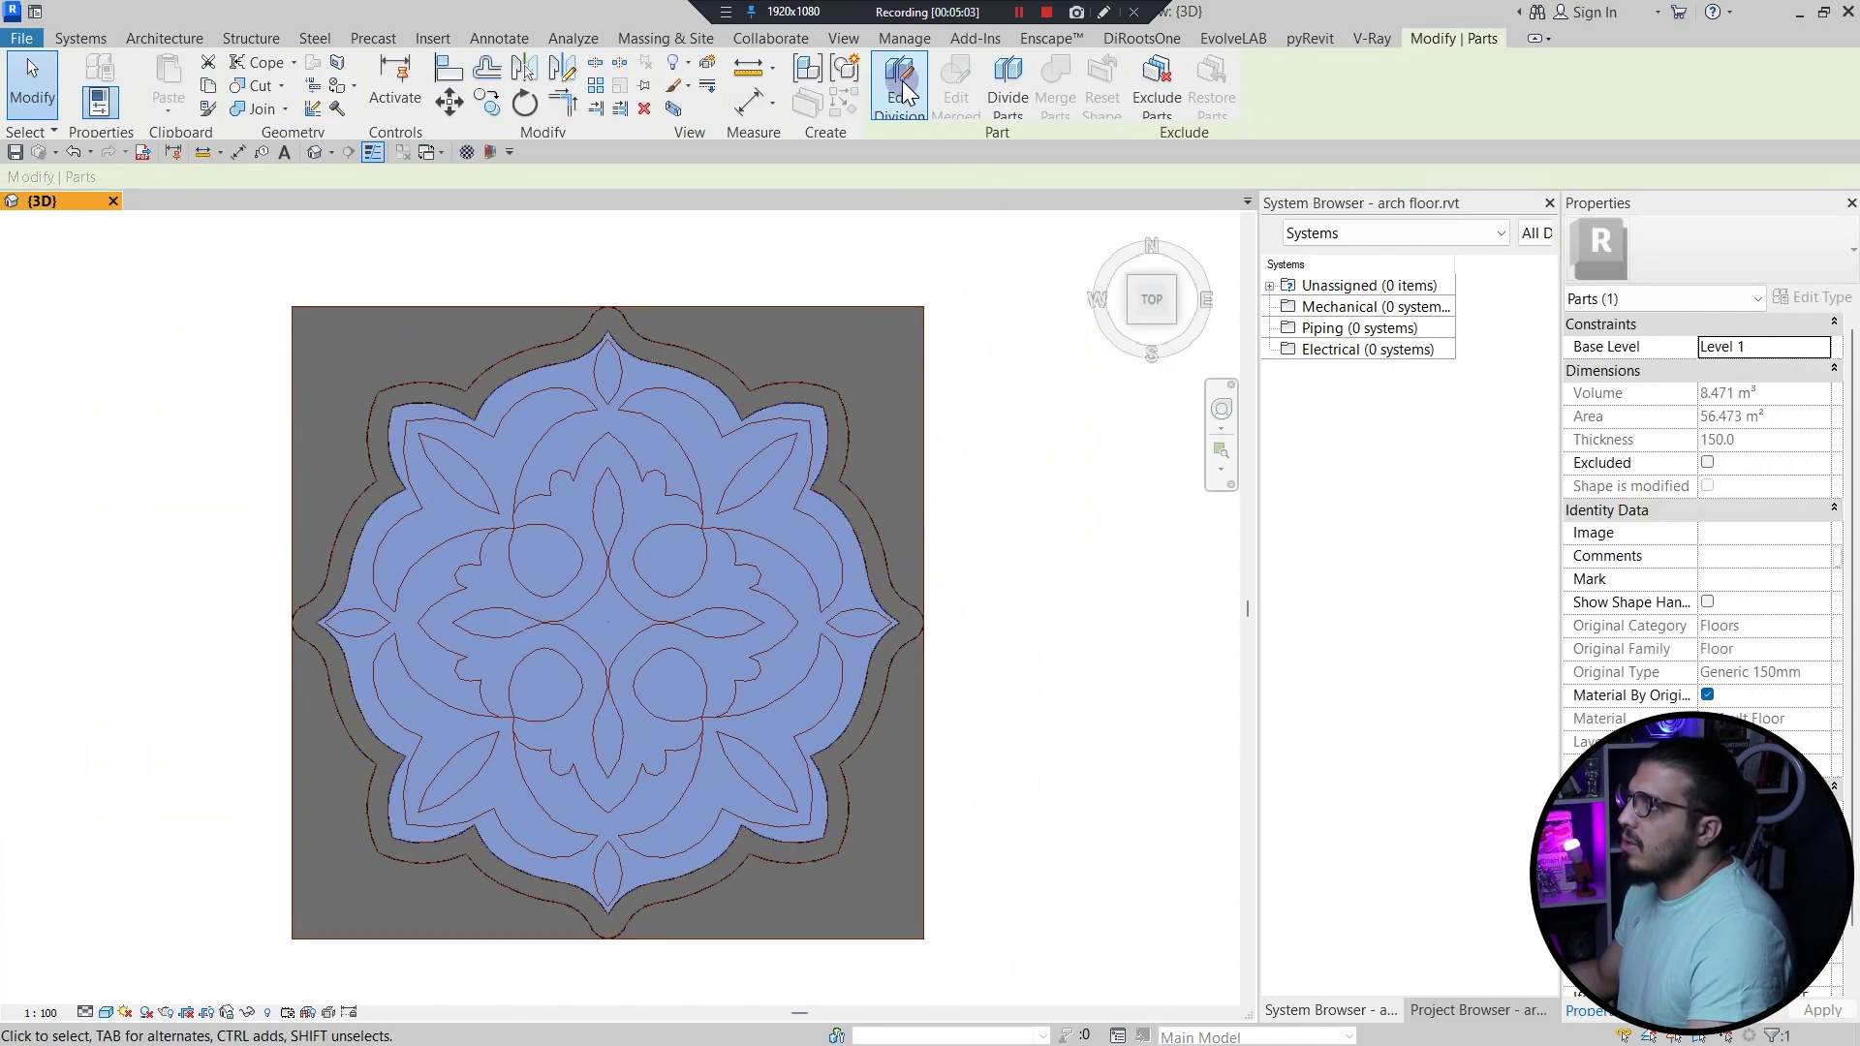
{"action": "left_click", "coordinate": [903, 92]}
{"action": "left_click", "coordinate": [950, 87]}
{"action": "scroll", "coordinate": [597, 387], "scroll_direction": "up", "scroll_amount": 3}
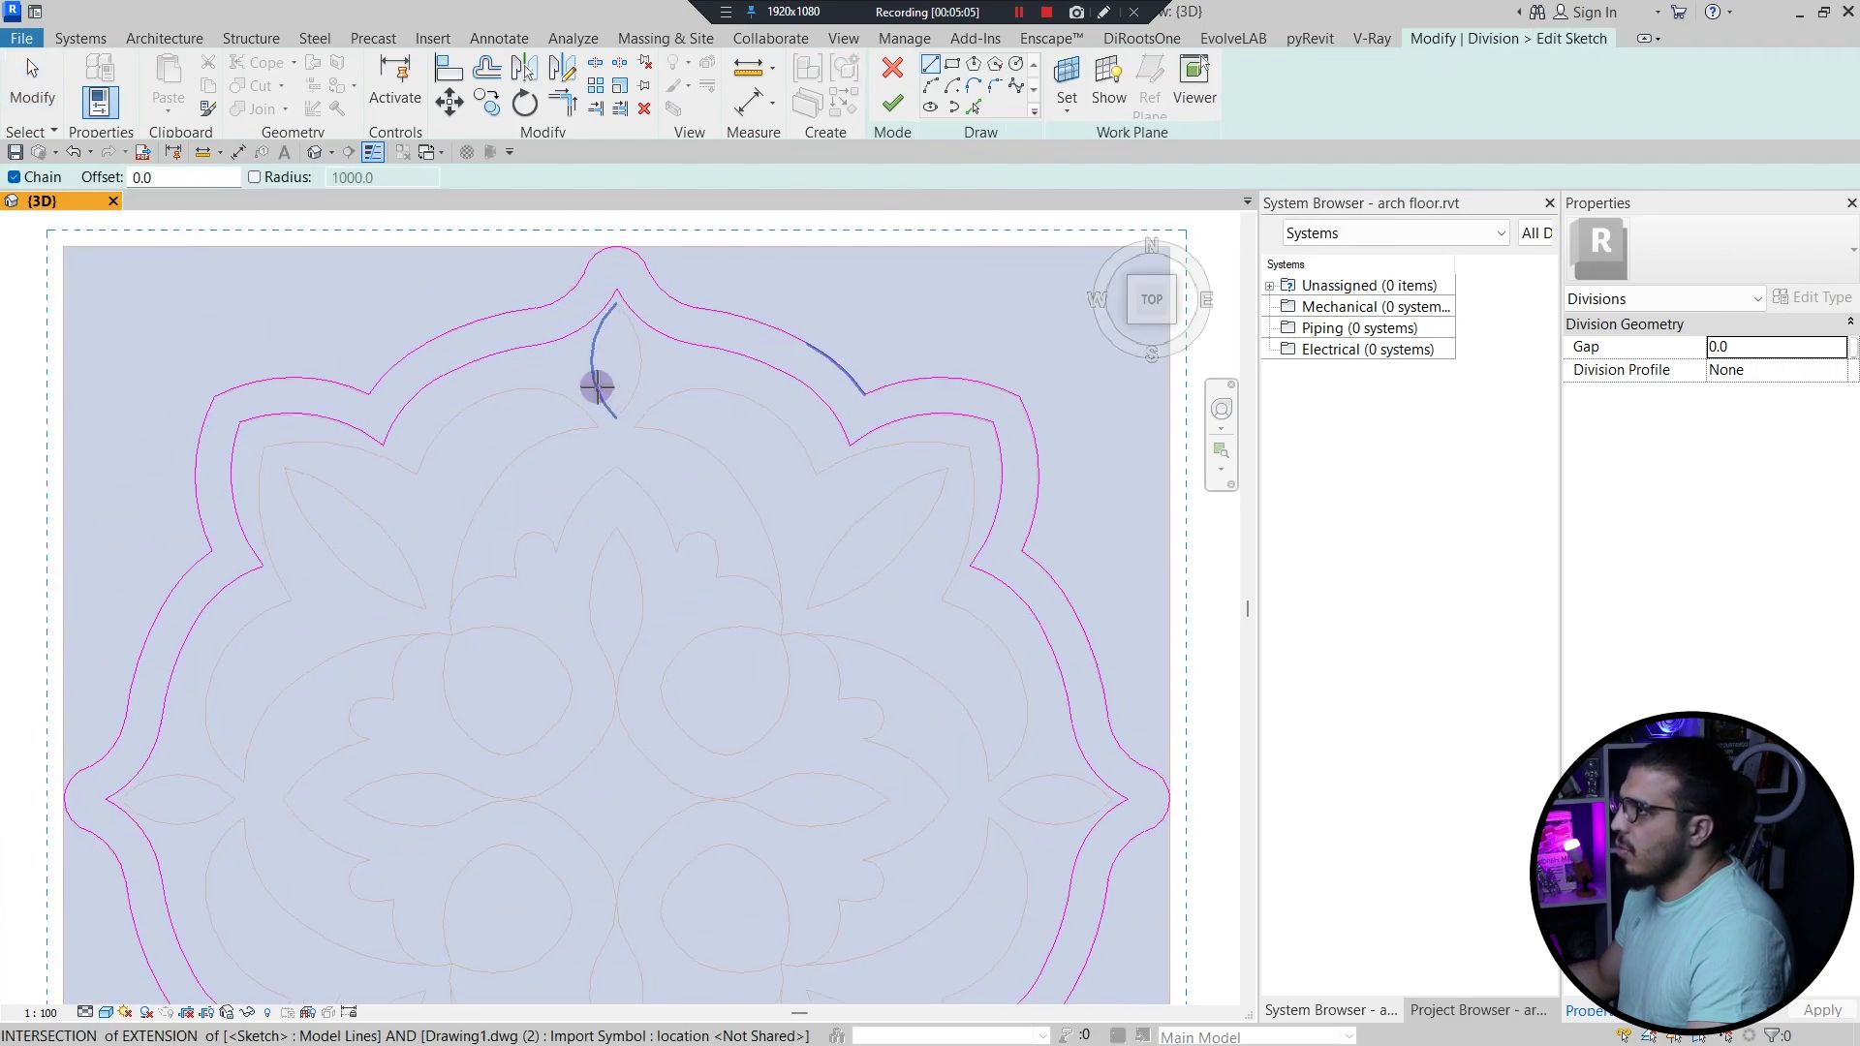
- Trace the connected curves of the large upper-left petal outline by picking them as one chain from the imported pattern
{"action": "scroll", "coordinate": [614, 452], "scroll_direction": "up", "scroll_amount": 2}
{"action": "scroll", "coordinate": [739, 542], "scroll_direction": "down", "scroll_amount": 4}
{"action": "scroll", "coordinate": [561, 481], "scroll_direction": "up", "scroll_amount": 4}
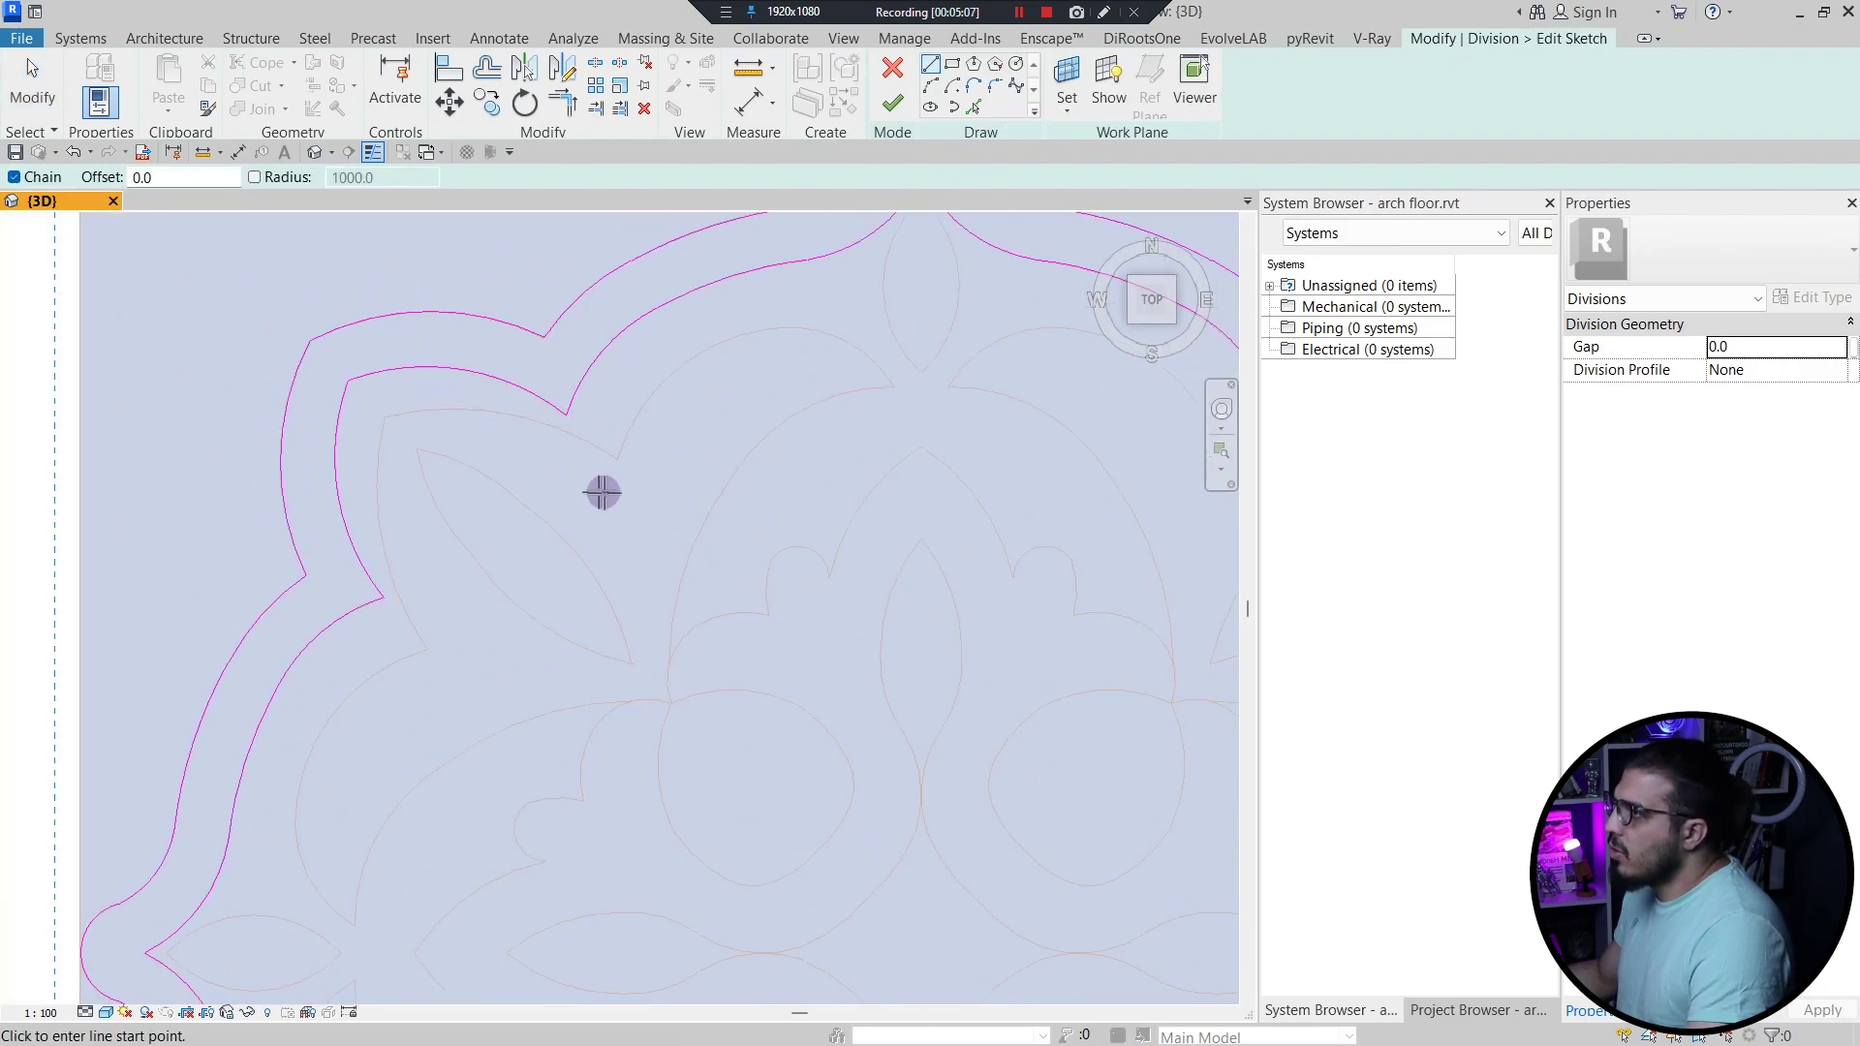
{"action": "mouse_move", "coordinate": [602, 492]}
{"action": "middle_mouse_down"}
{"action": "mouse_move", "coordinate": [490, 552]}
{"action": "mouse_move", "coordinate": [321, 550]}
{"action": "middle_mouse_up"}
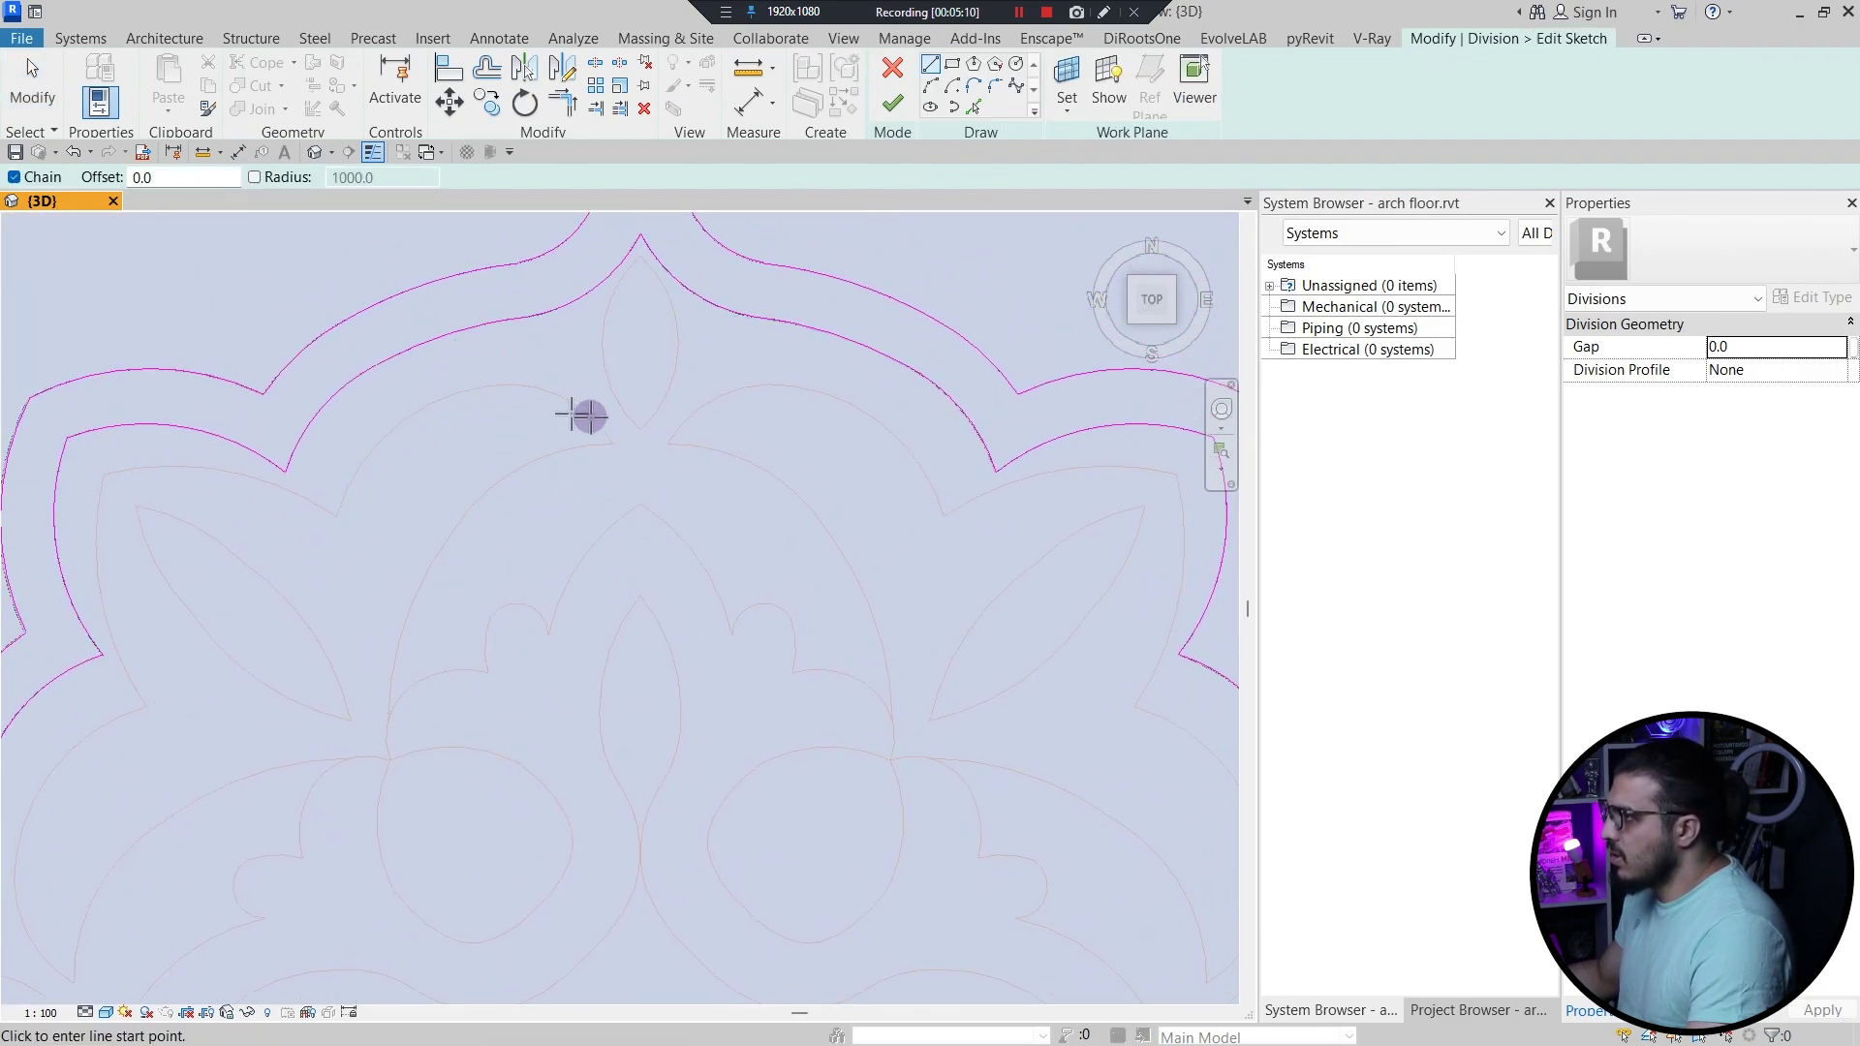
{"action": "scroll", "coordinate": [527, 423], "scroll_direction": "down", "scroll_amount": 1}
{"action": "middle_click_drag", "start_coordinate": [527, 423], "coordinate": [641, 379]}
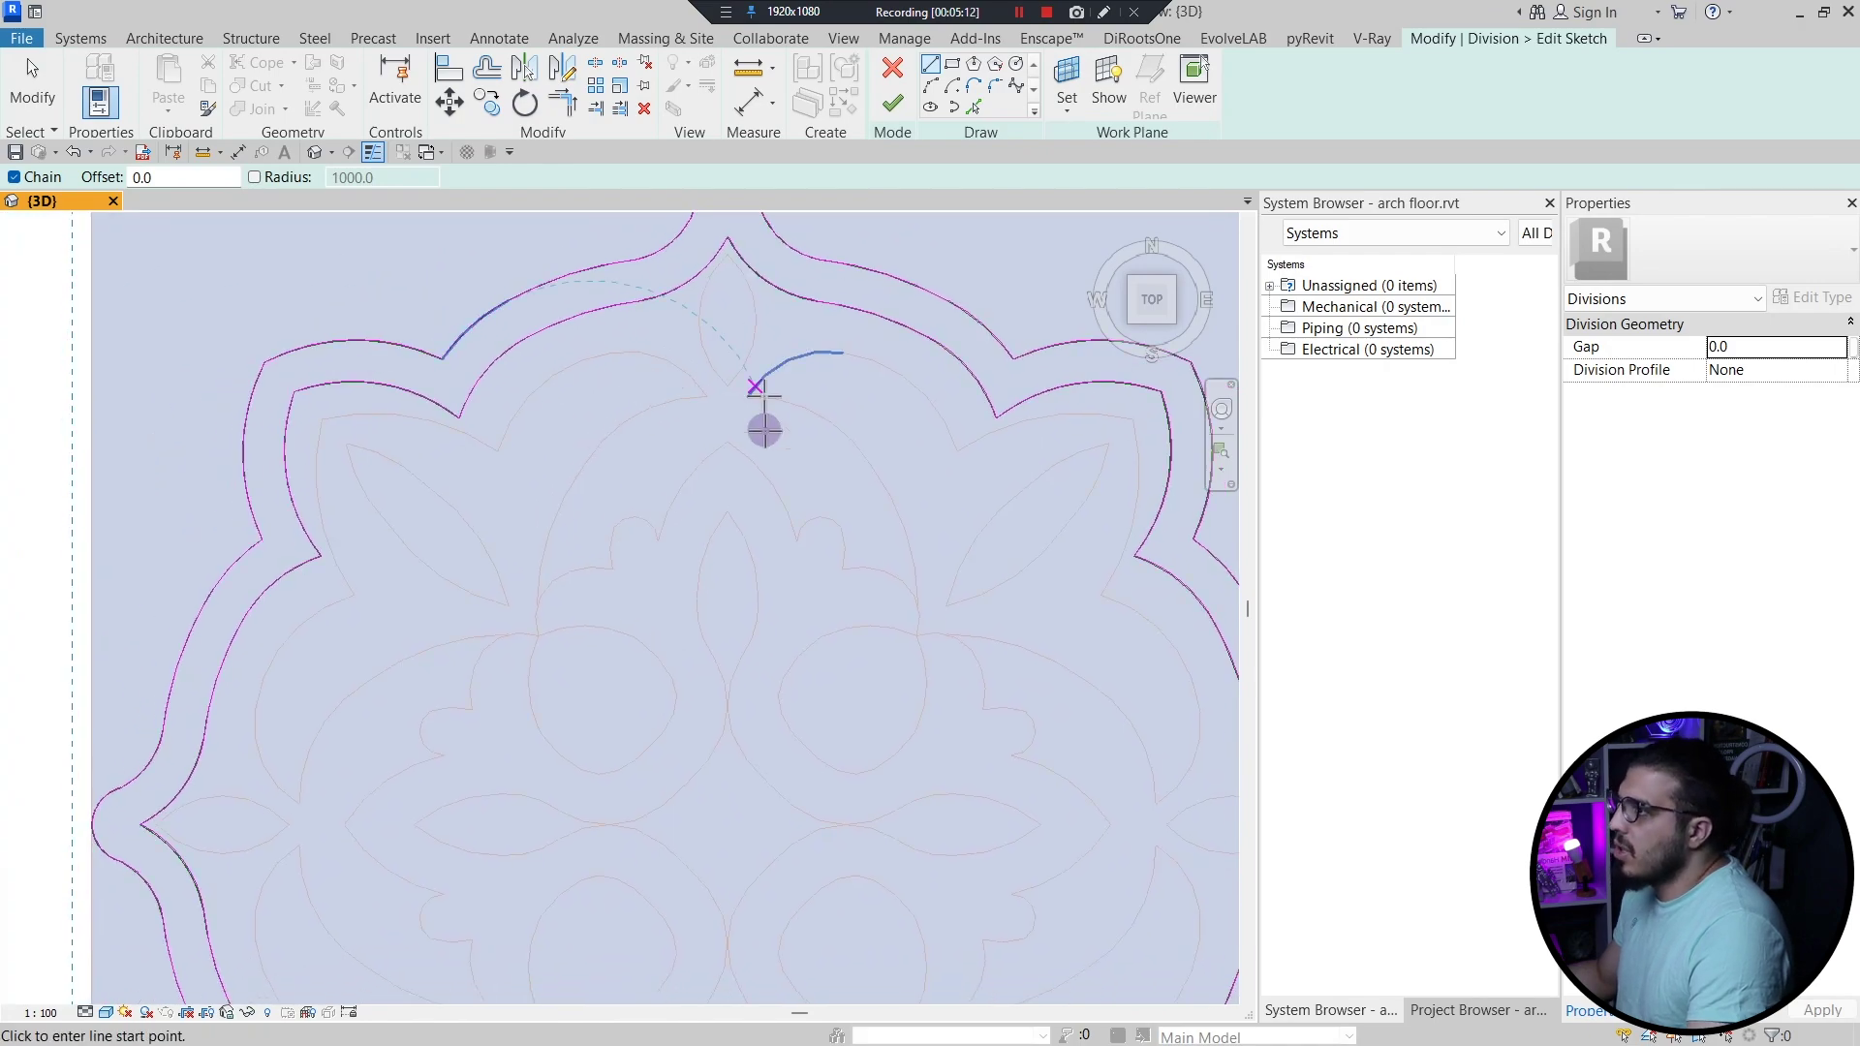
{"action": "middle_click_drag", "start_coordinate": [842, 498], "coordinate": [781, 477]}
{"action": "left_click", "coordinate": [955, 106]}
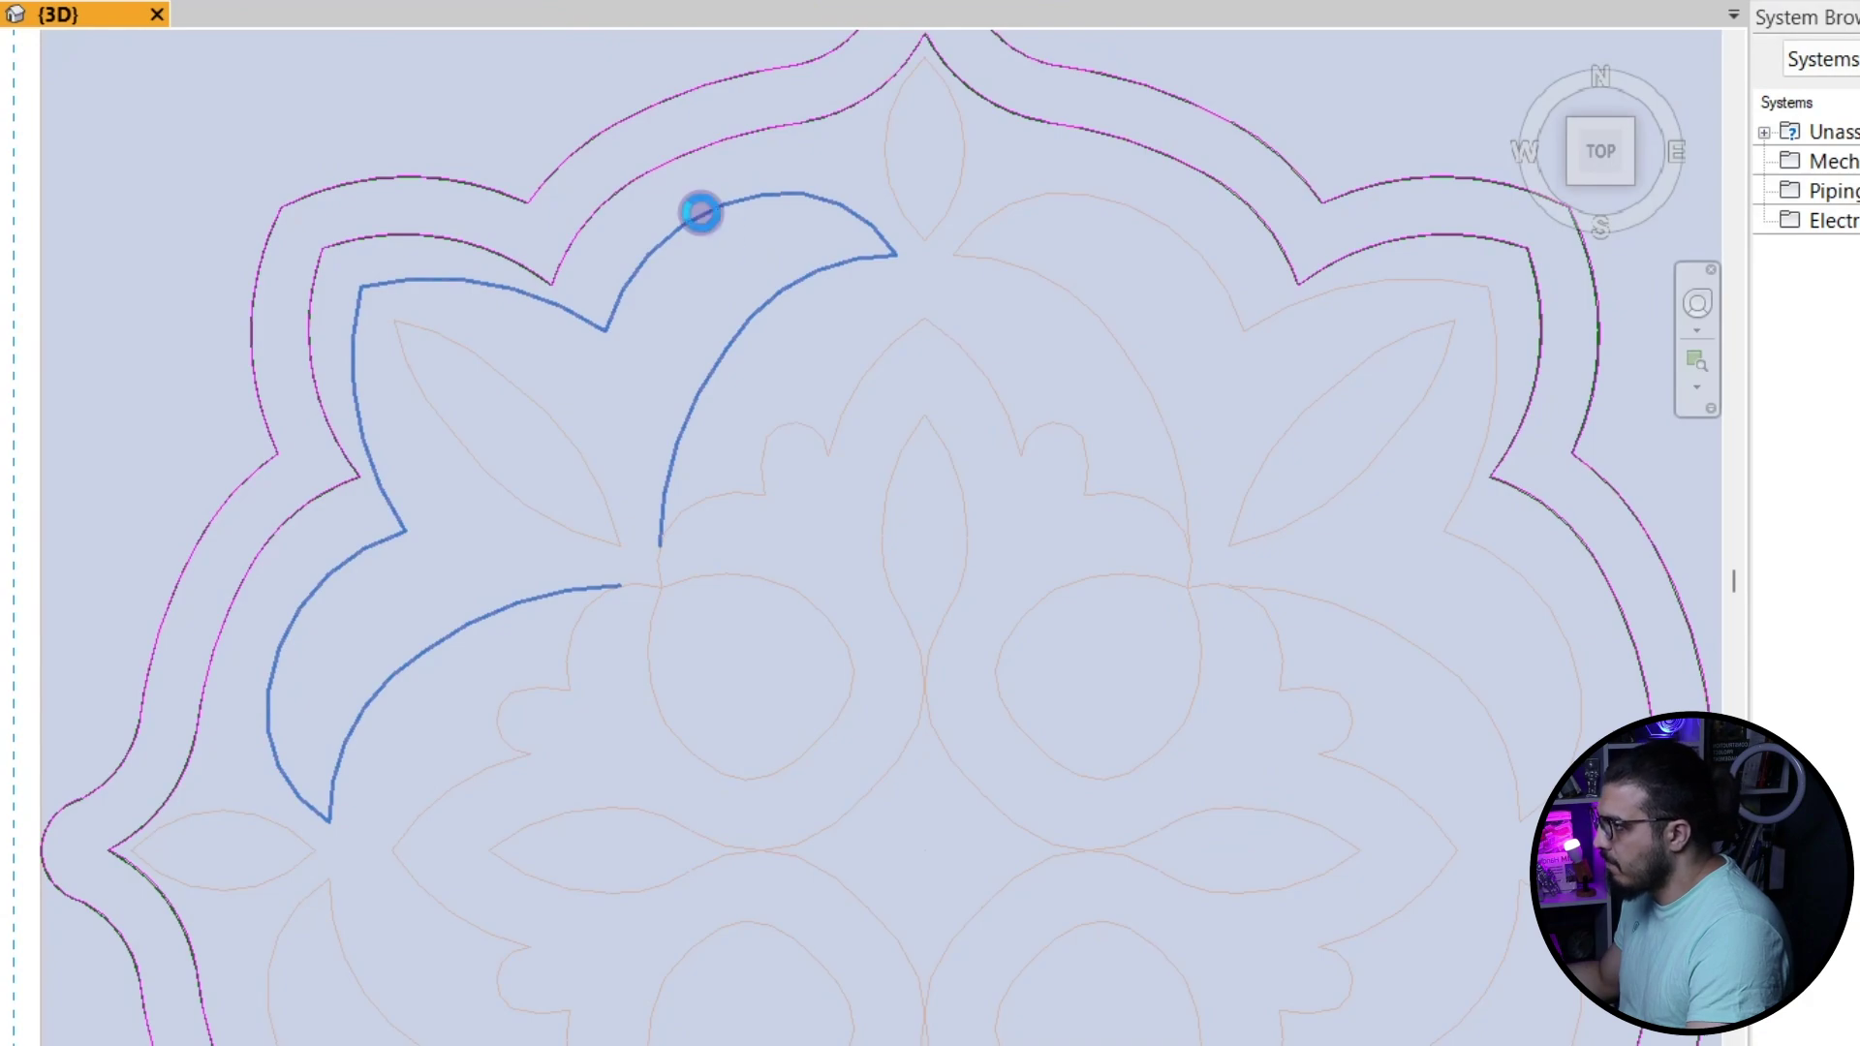
{"action": "left_click", "coordinate": [701, 212]}
{"action": "scroll", "coordinate": [601, 624], "scroll_direction": "up", "scroll_amount": 4}
{"action": "scroll", "coordinate": [716, 678], "scroll_direction": "down", "scroll_amount": 5}
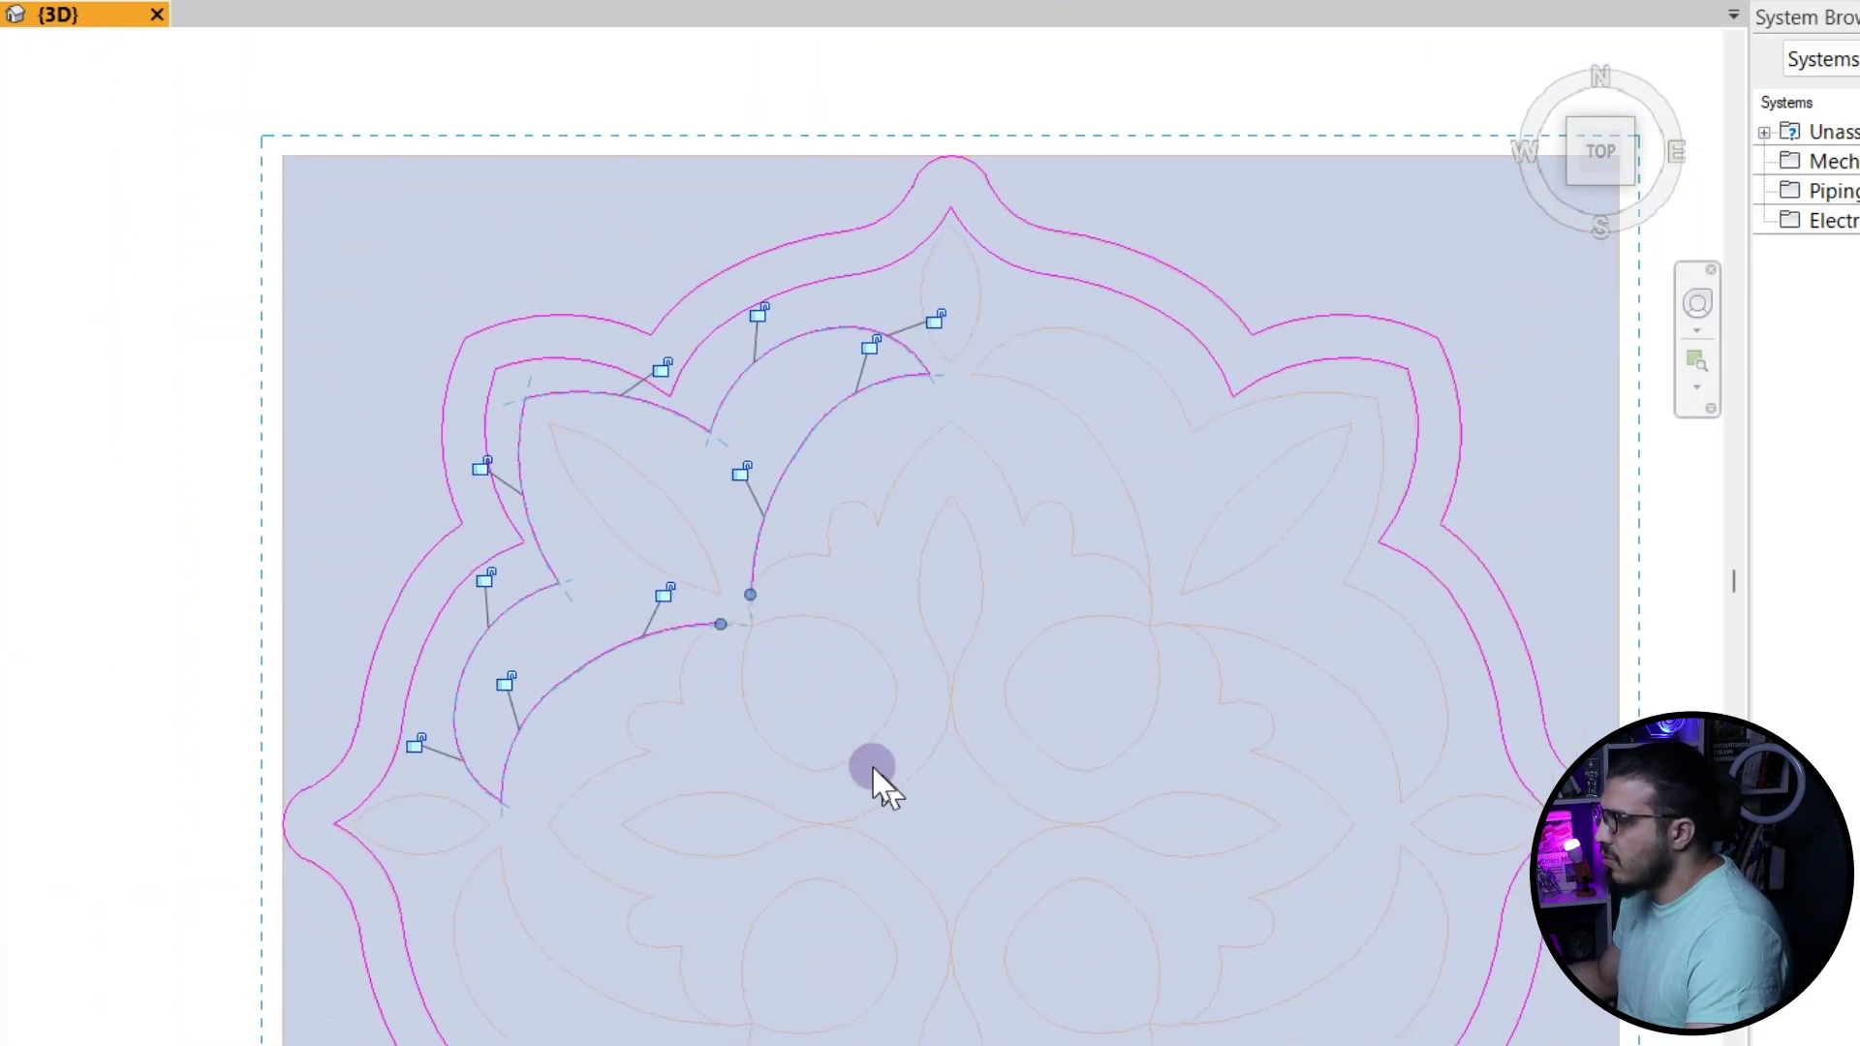
- Pick the two imported arcs that bridge the open ends of the upper-left petal outline near the medallion's centre
{"action": "scroll", "coordinate": [574, 526], "scroll_direction": "up", "scroll_amount": 3}
{"action": "scroll", "coordinate": [572, 509], "scroll_direction": "up", "scroll_amount": 3}
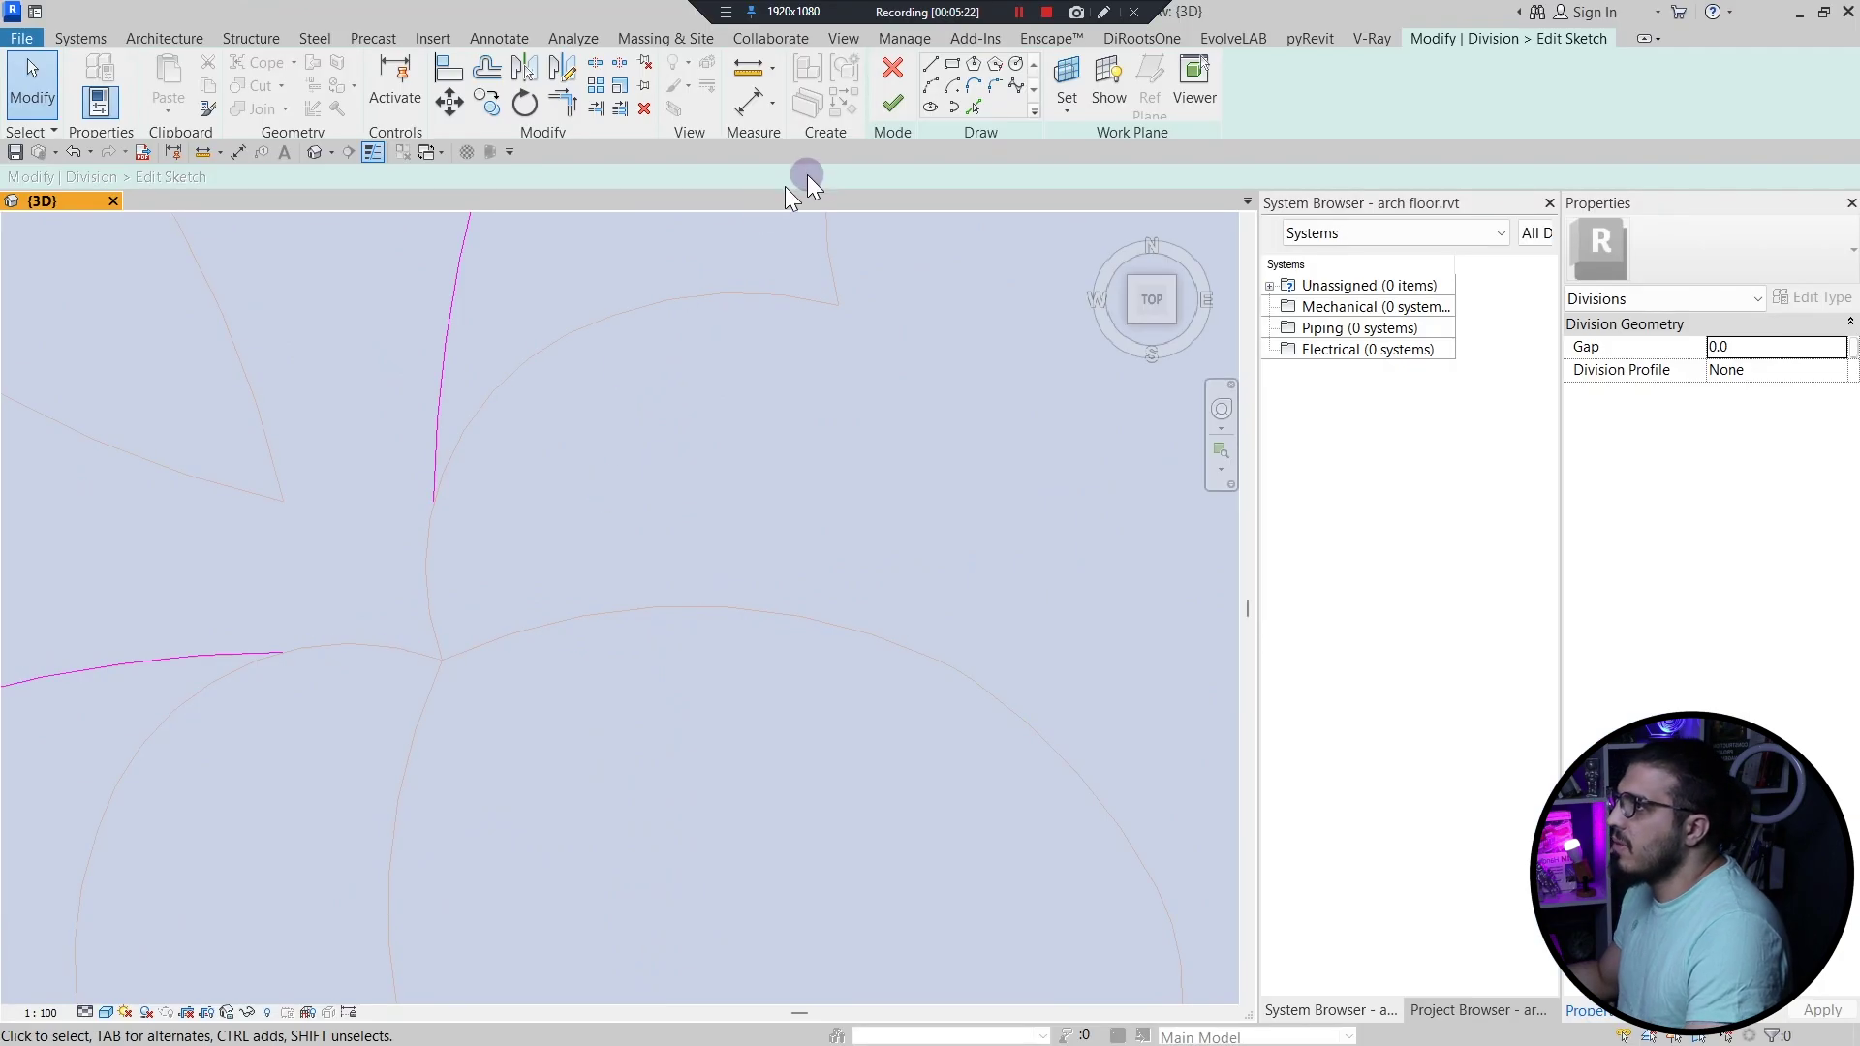
{"action": "left_click", "coordinate": [973, 107]}
{"action": "left_click", "coordinate": [339, 643]}
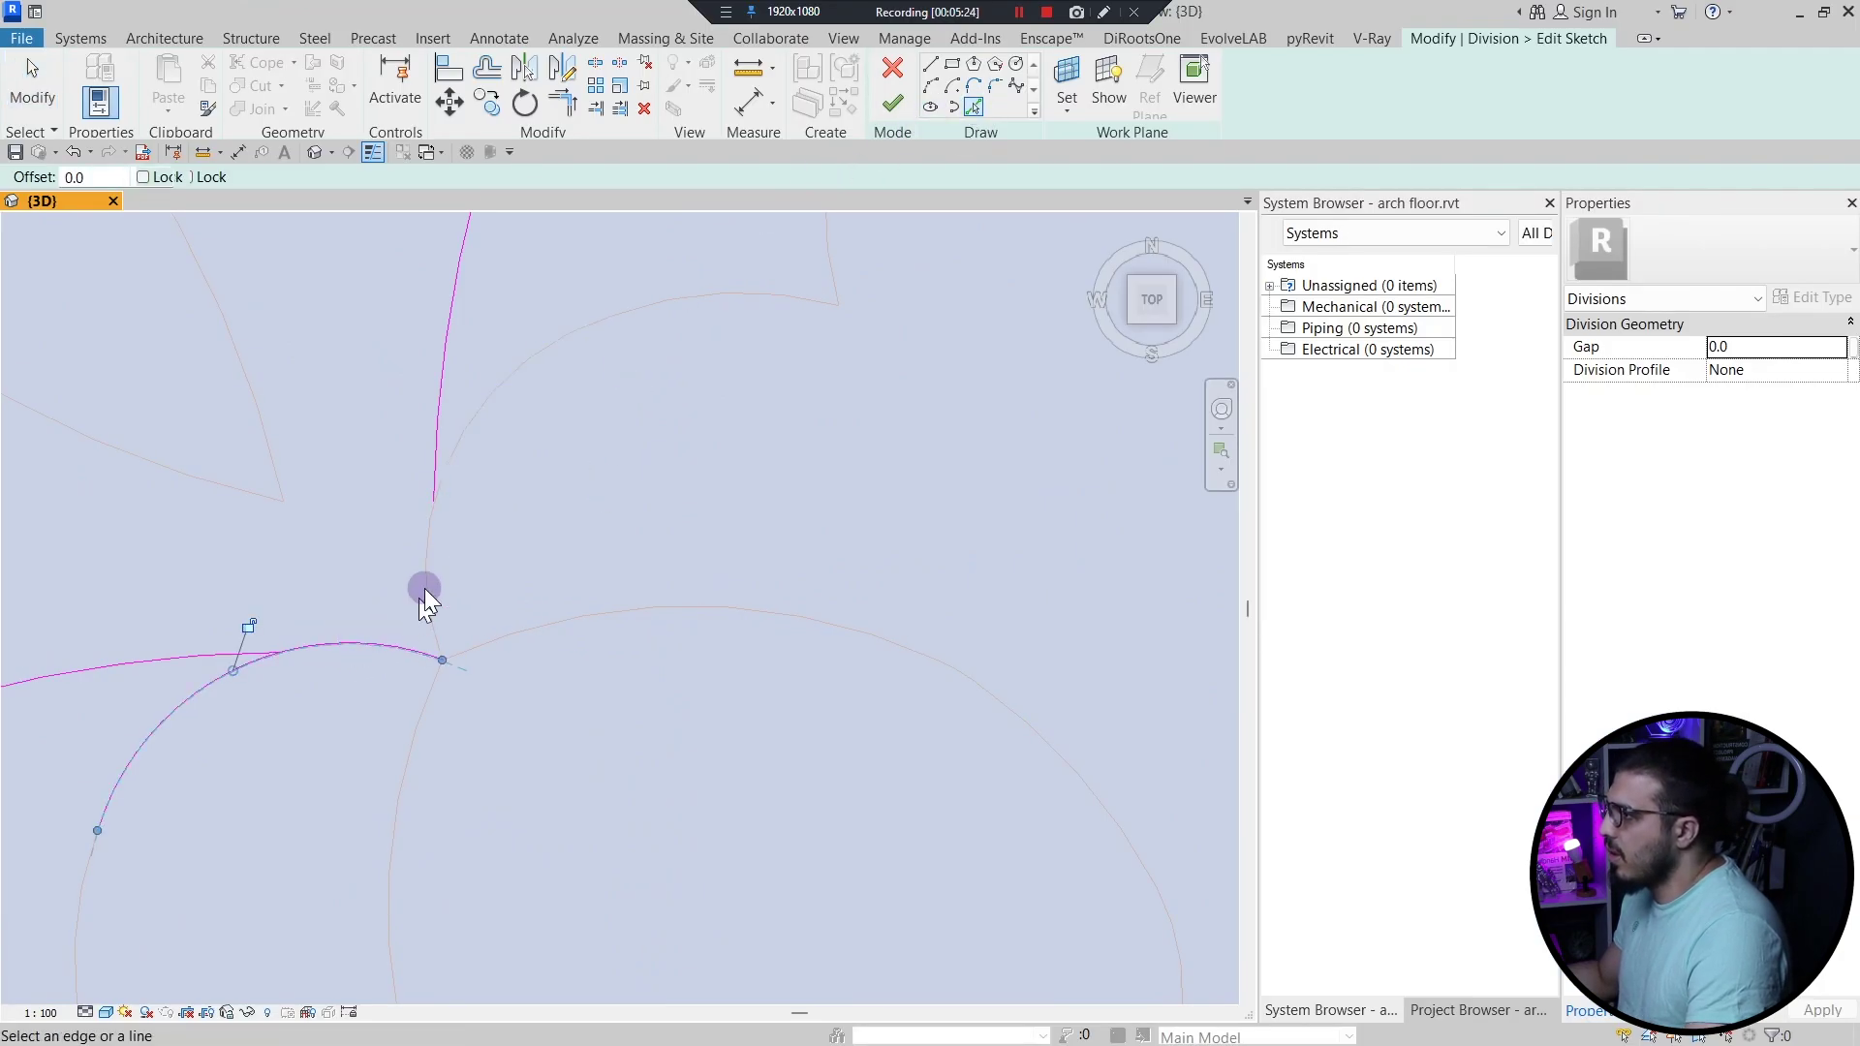
{"action": "left_click", "coordinate": [433, 566]}
{"action": "key", "text": "Escape"}
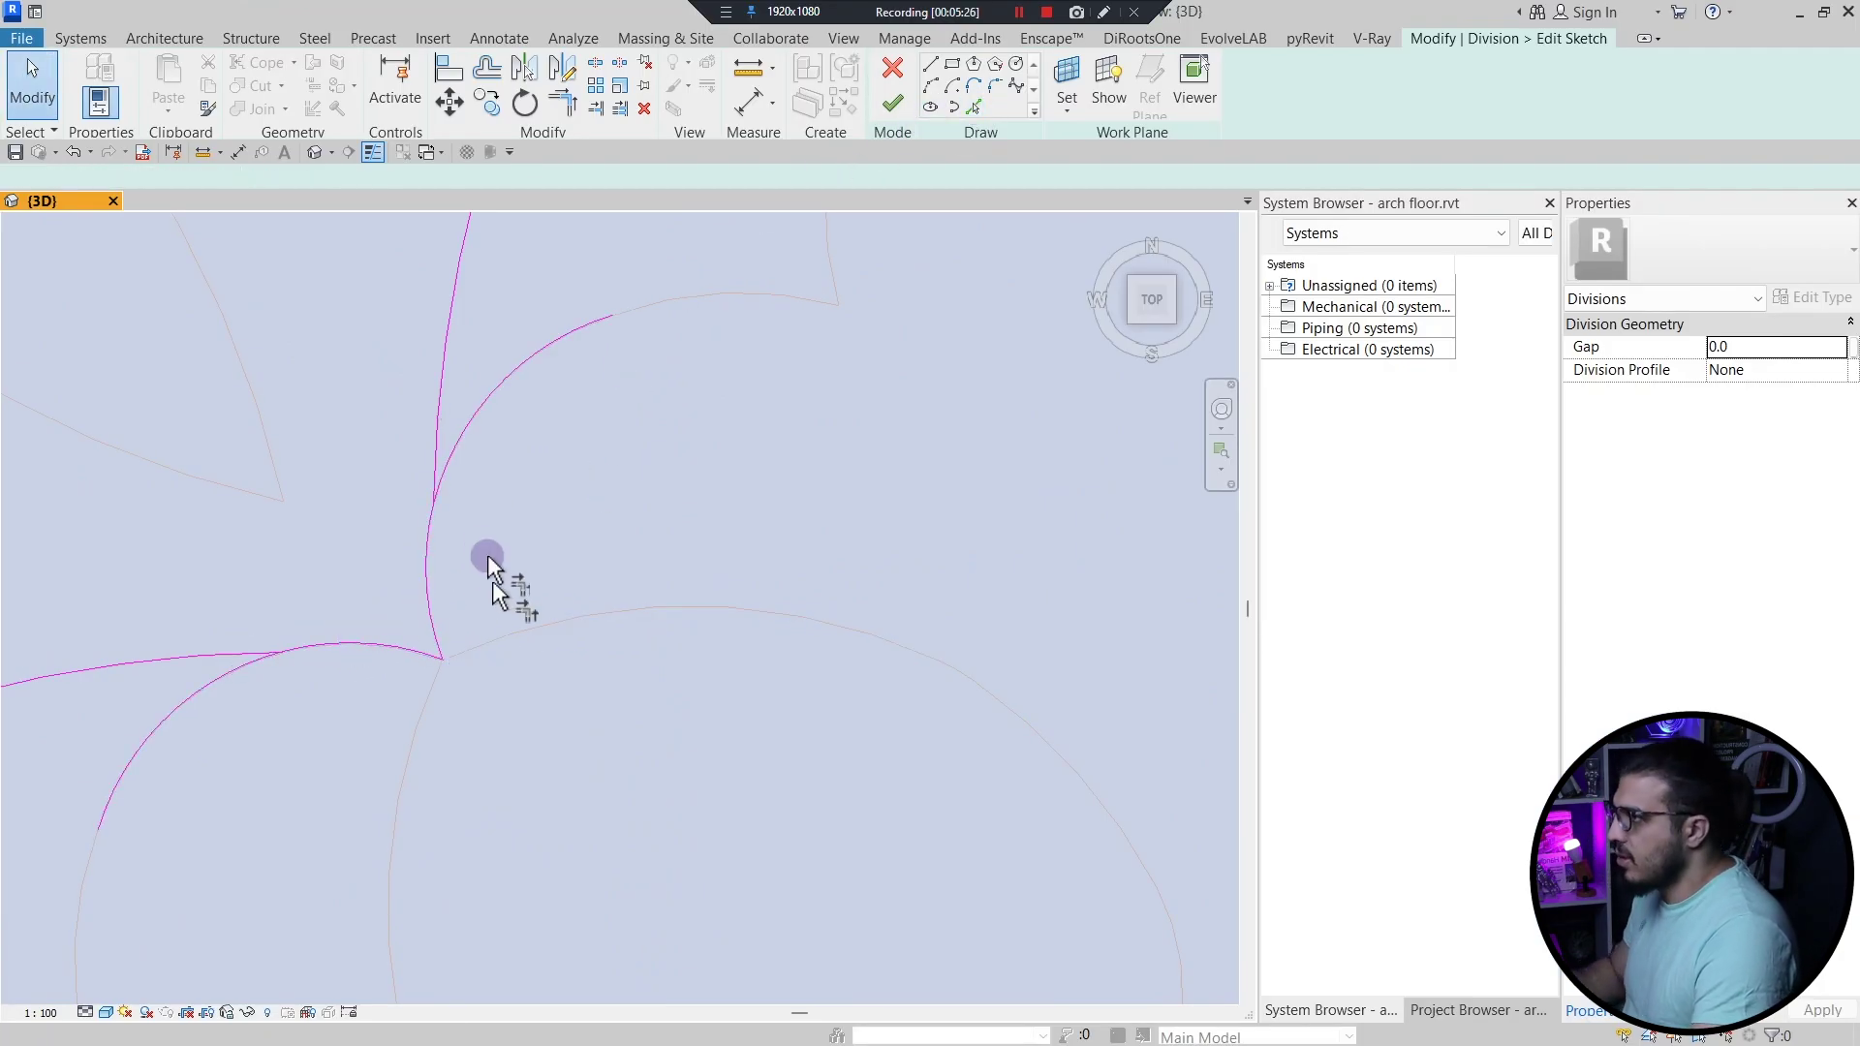
- Trim the upper bridging arc back to the petal's open end and try to trim the left bridging arc
{"action": "key", "text": "t"}
{"action": "key", "text": "r"}
{"action": "left_click", "coordinate": [432, 403]}
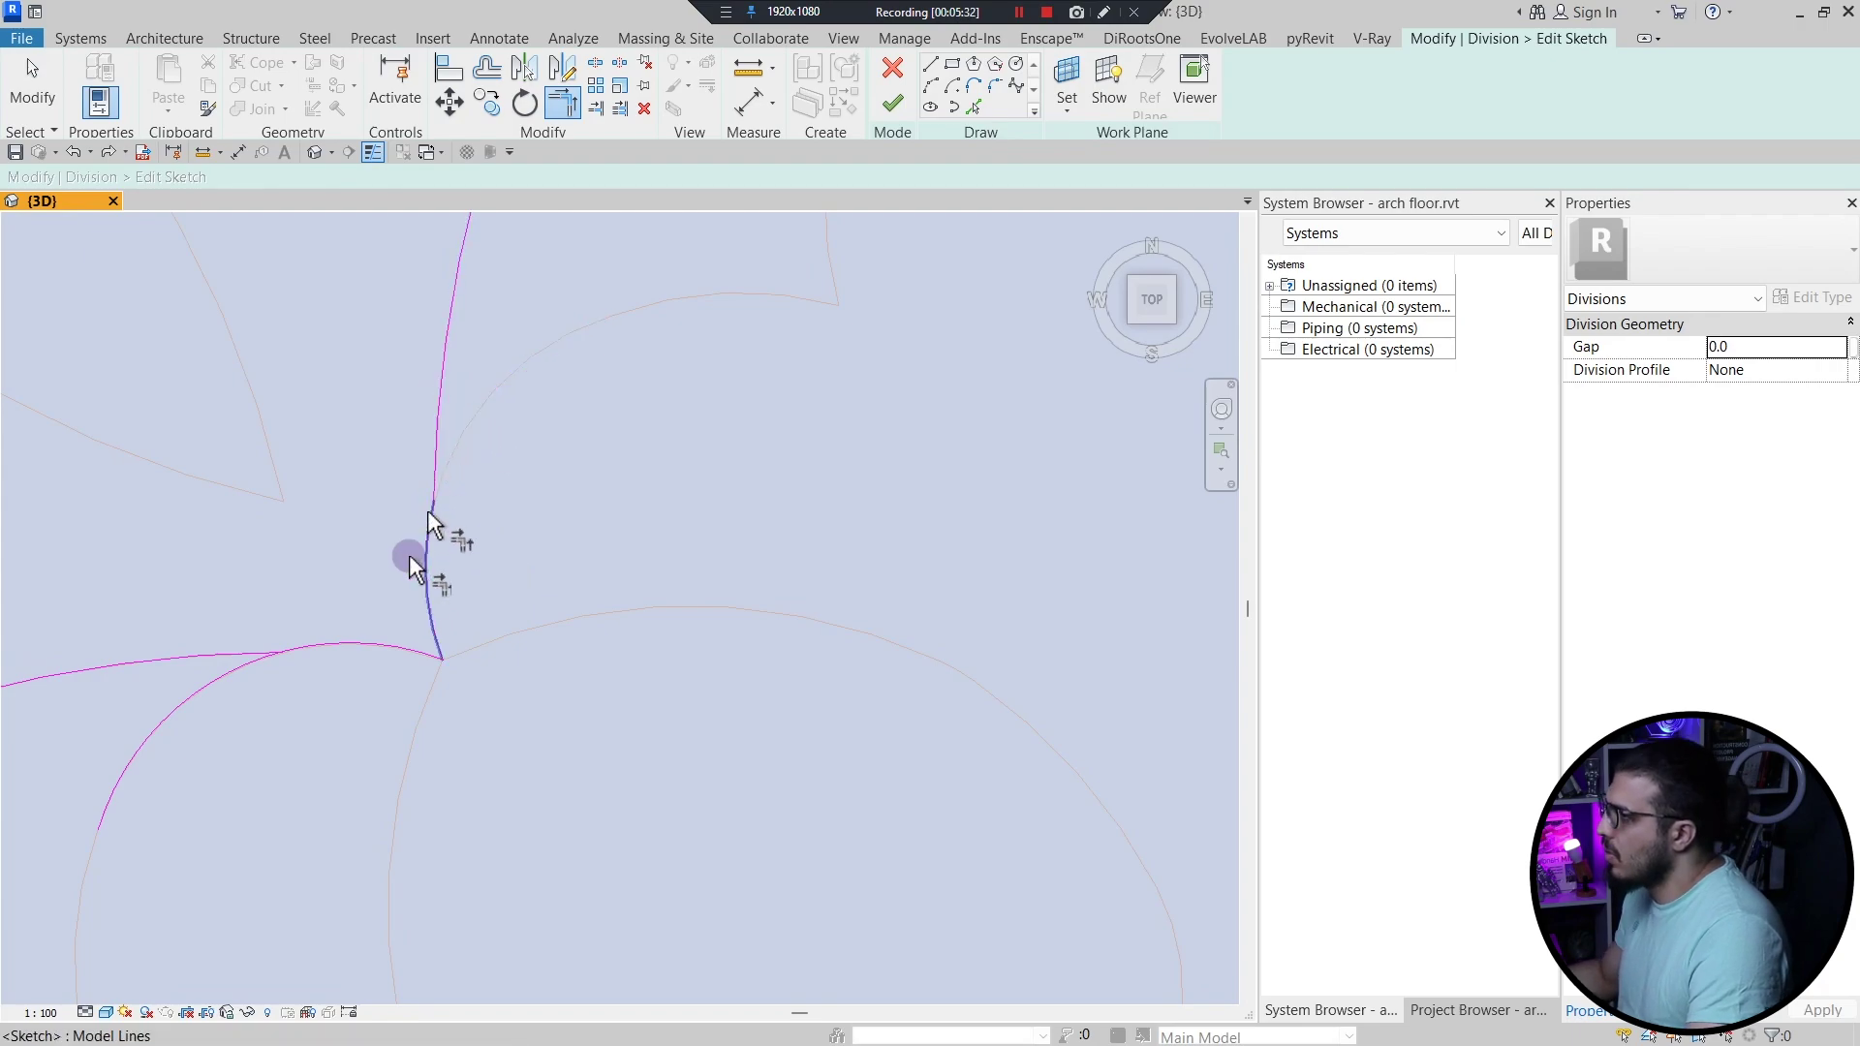
{"action": "left_click", "coordinate": [341, 641]}
{"action": "left_click", "coordinate": [226, 649]}
- Shorten the left bridging arc by moving its free endpoint onto the end of the petal's lower curve
{"action": "scroll", "coordinate": [266, 744], "scroll_direction": "down", "scroll_amount": 2}
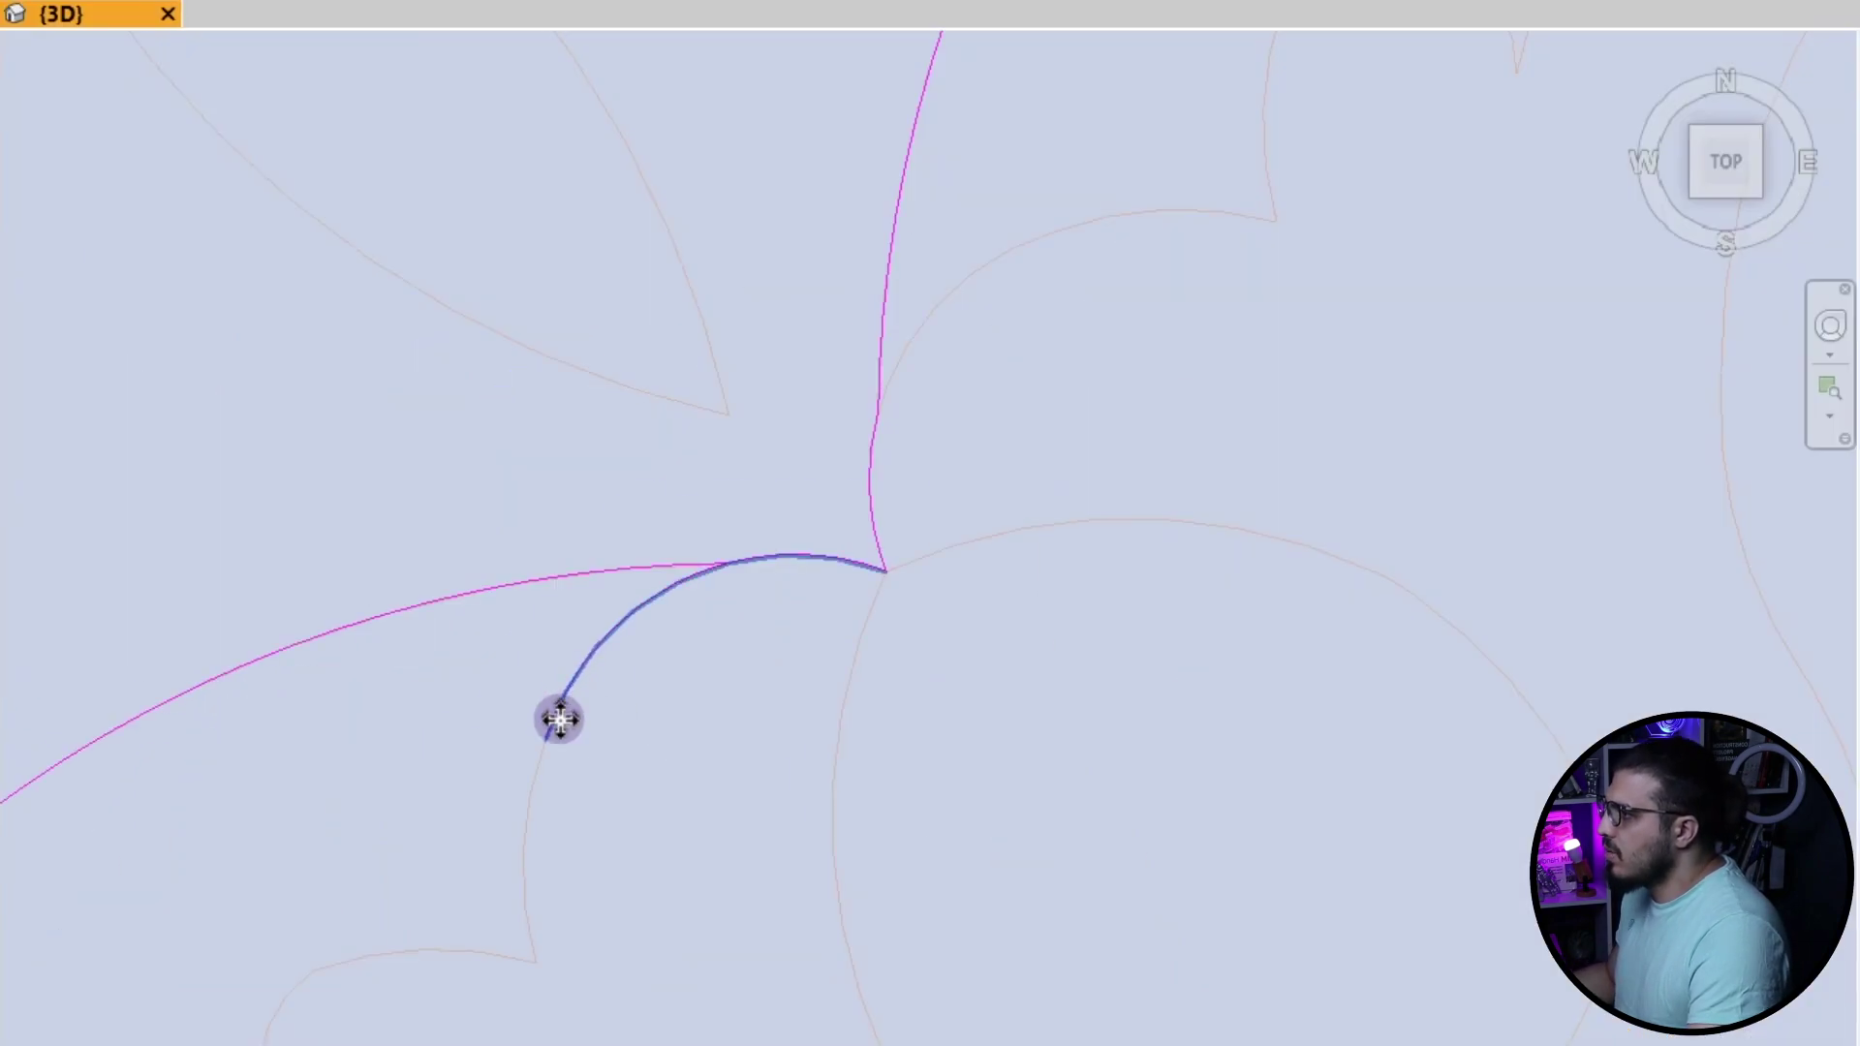
{"action": "left_click_drag", "start_coordinate": [370, 675], "coordinate": [483, 572]}
{"action": "scroll", "coordinate": [725, 572], "scroll_direction": "up", "scroll_amount": 3}
{"action": "left_click_drag", "start_coordinate": [724, 572], "coordinate": [726, 573]}
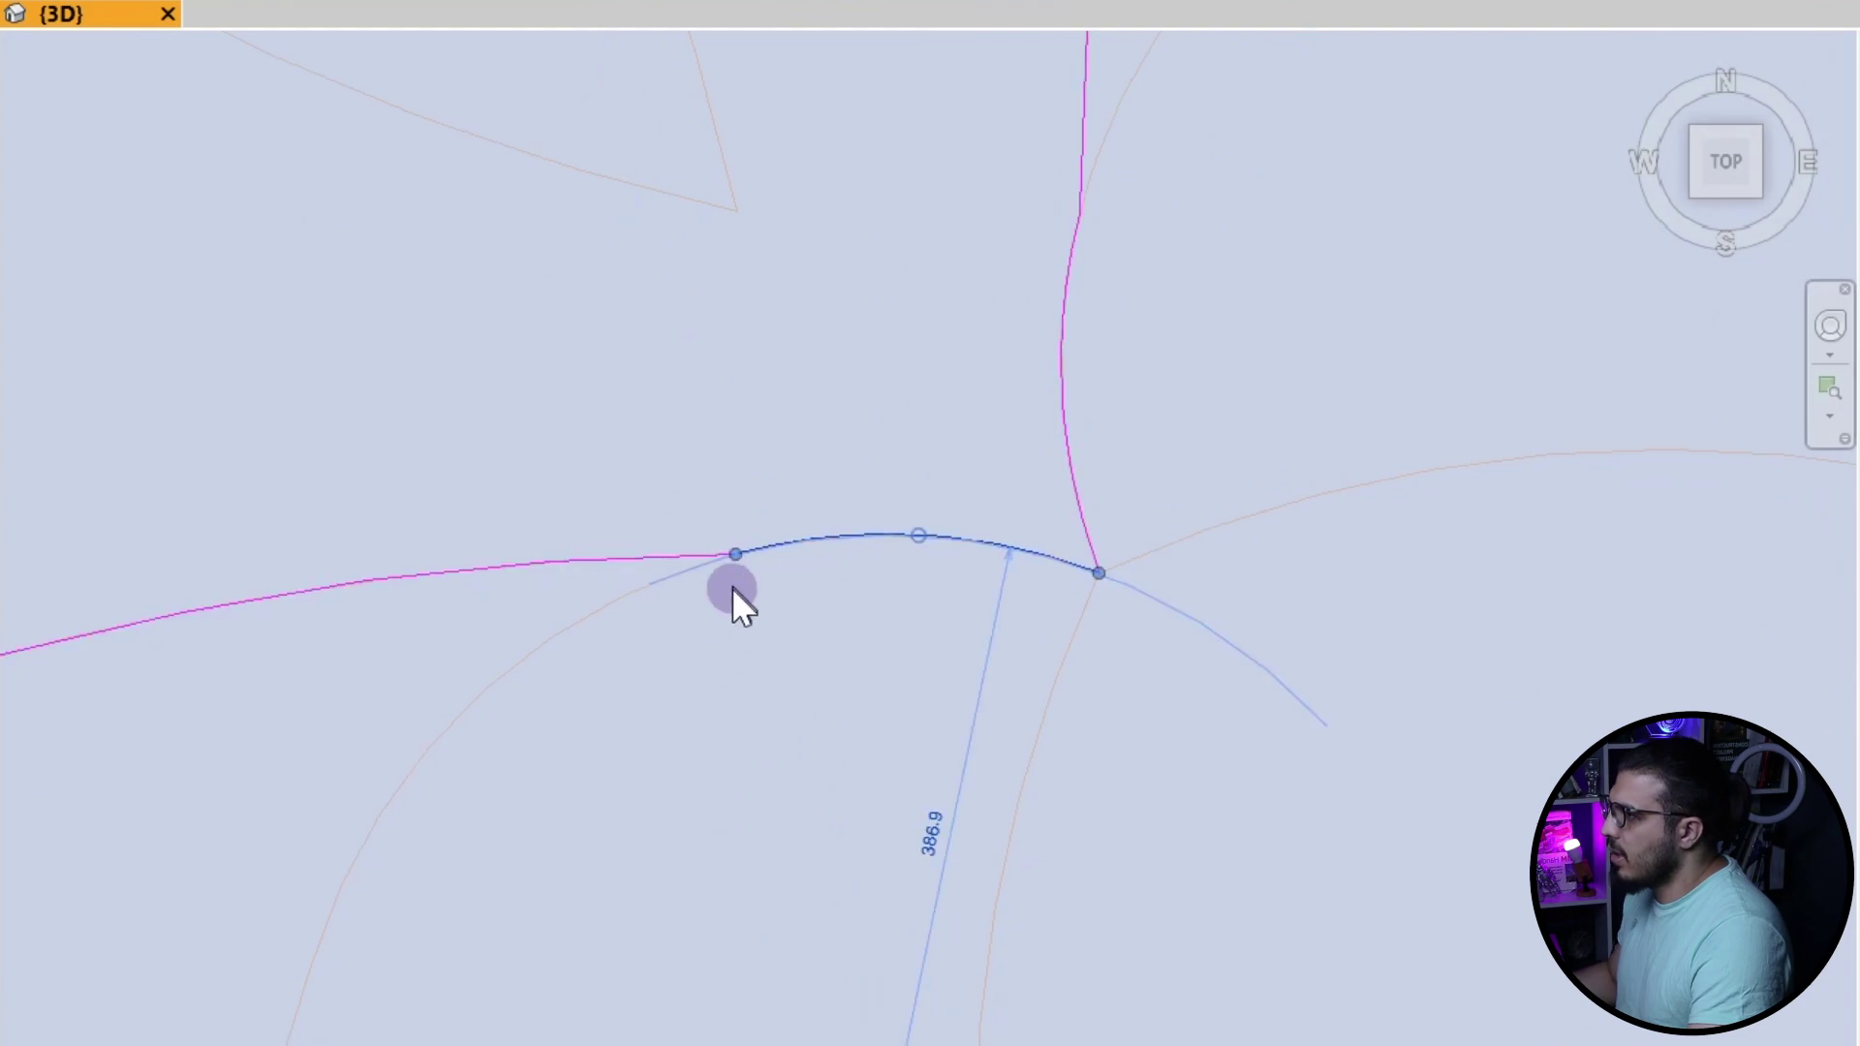
{"action": "scroll", "coordinate": [727, 567], "scroll_direction": "up", "scroll_amount": 3}
{"action": "left_click", "coordinate": [781, 668]}
{"action": "scroll", "coordinate": [781, 669], "scroll_direction": "down", "scroll_amount": 2}
{"action": "scroll", "coordinate": [779, 671], "scroll_direction": "down", "scroll_amount": 6}
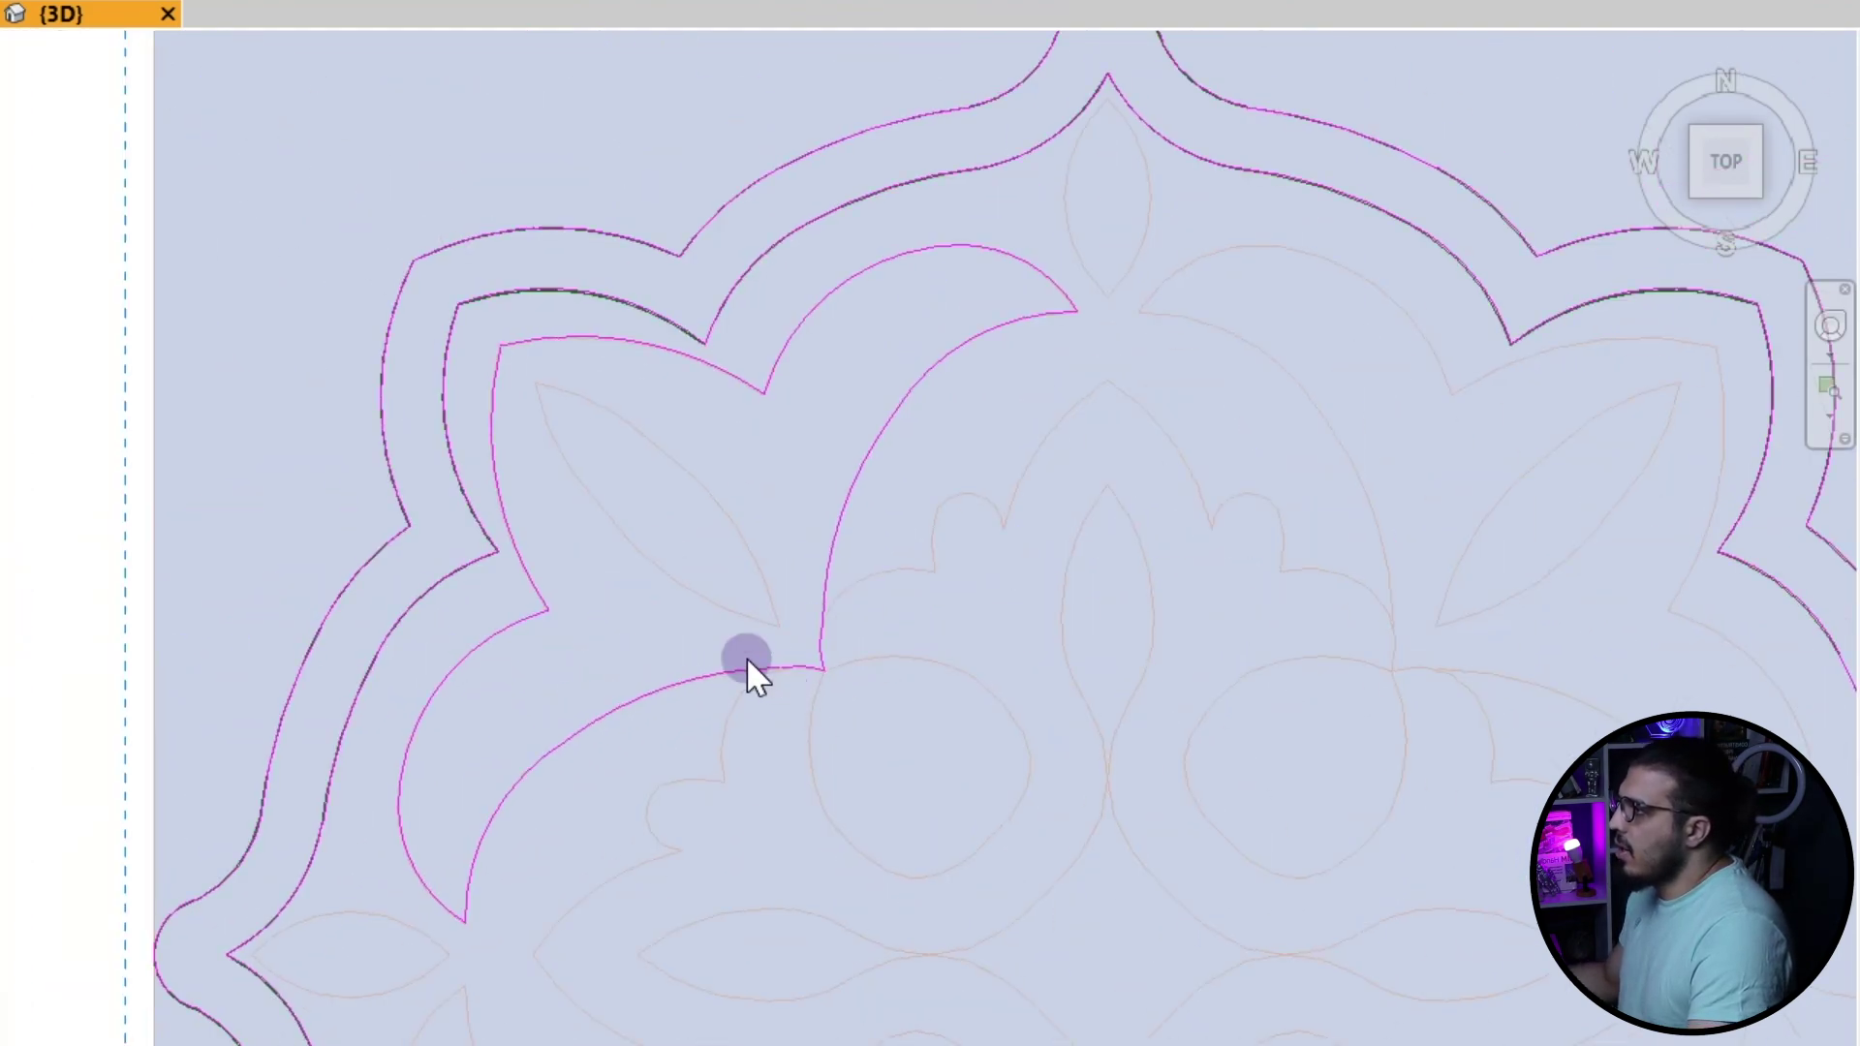
- Select the whole upper-left petal loop and mirror a copy about the medallion's vertical centre axis
{"action": "key", "text": "Tab"}
{"action": "left_click", "coordinate": [750, 667]}
{"action": "scroll", "coordinate": [765, 669], "scroll_direction": "down", "scroll_amount": 4}
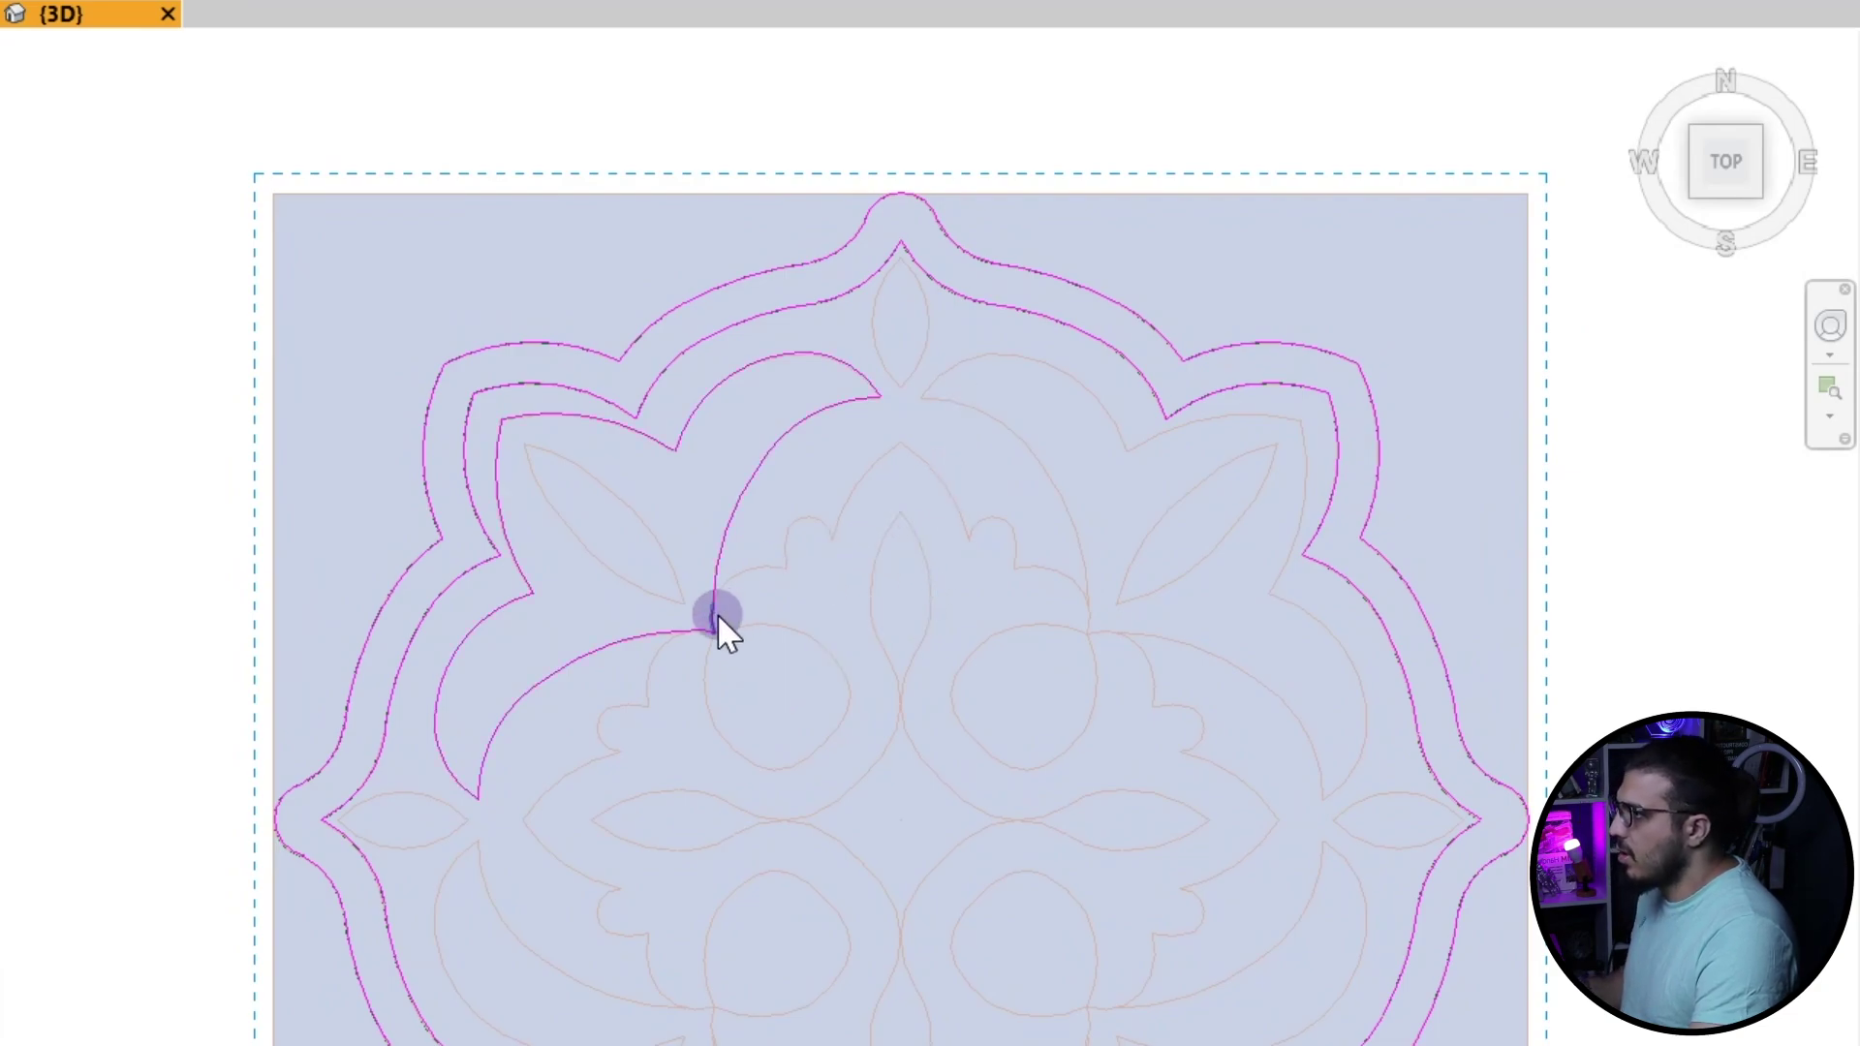
{"action": "key", "text": "Tab"}
{"action": "left_click", "coordinate": [667, 636]}
{"action": "key", "text": "d"}
{"action": "key", "text": "m"}
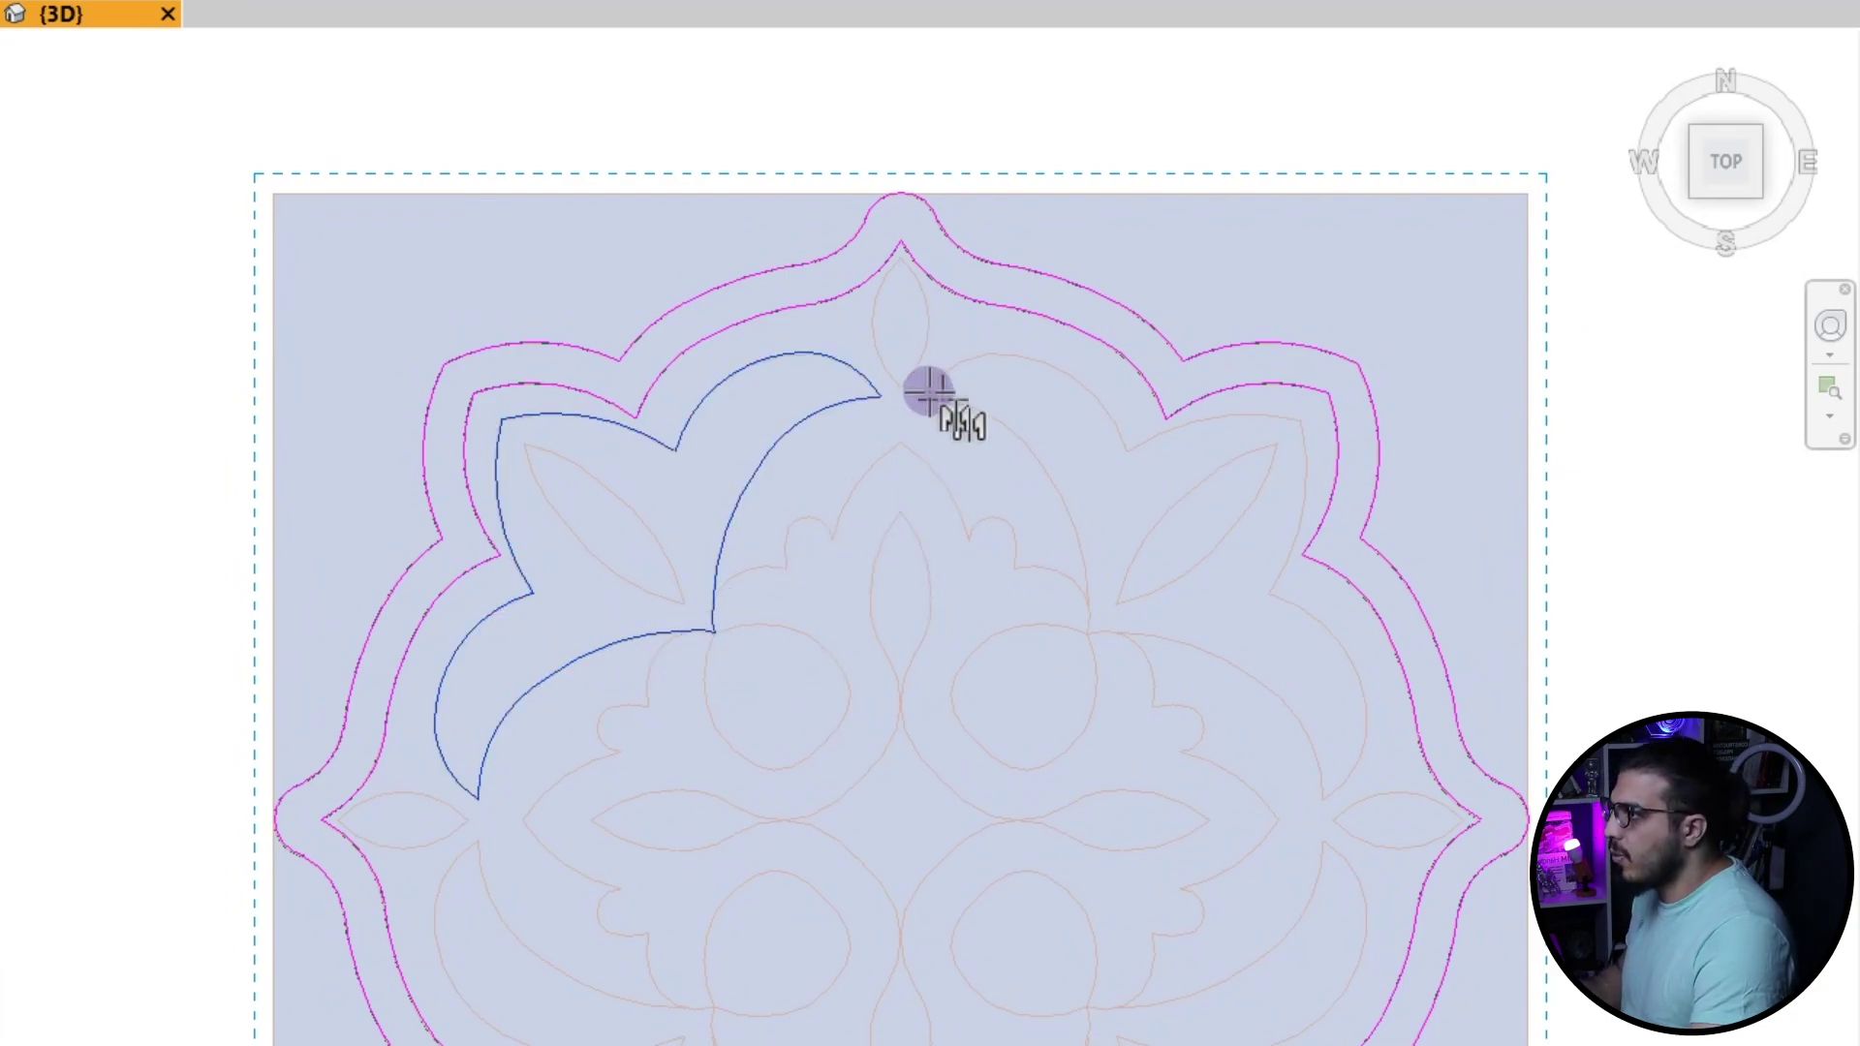
{"action": "scroll", "coordinate": [930, 392], "scroll_direction": "up", "scroll_amount": 3}
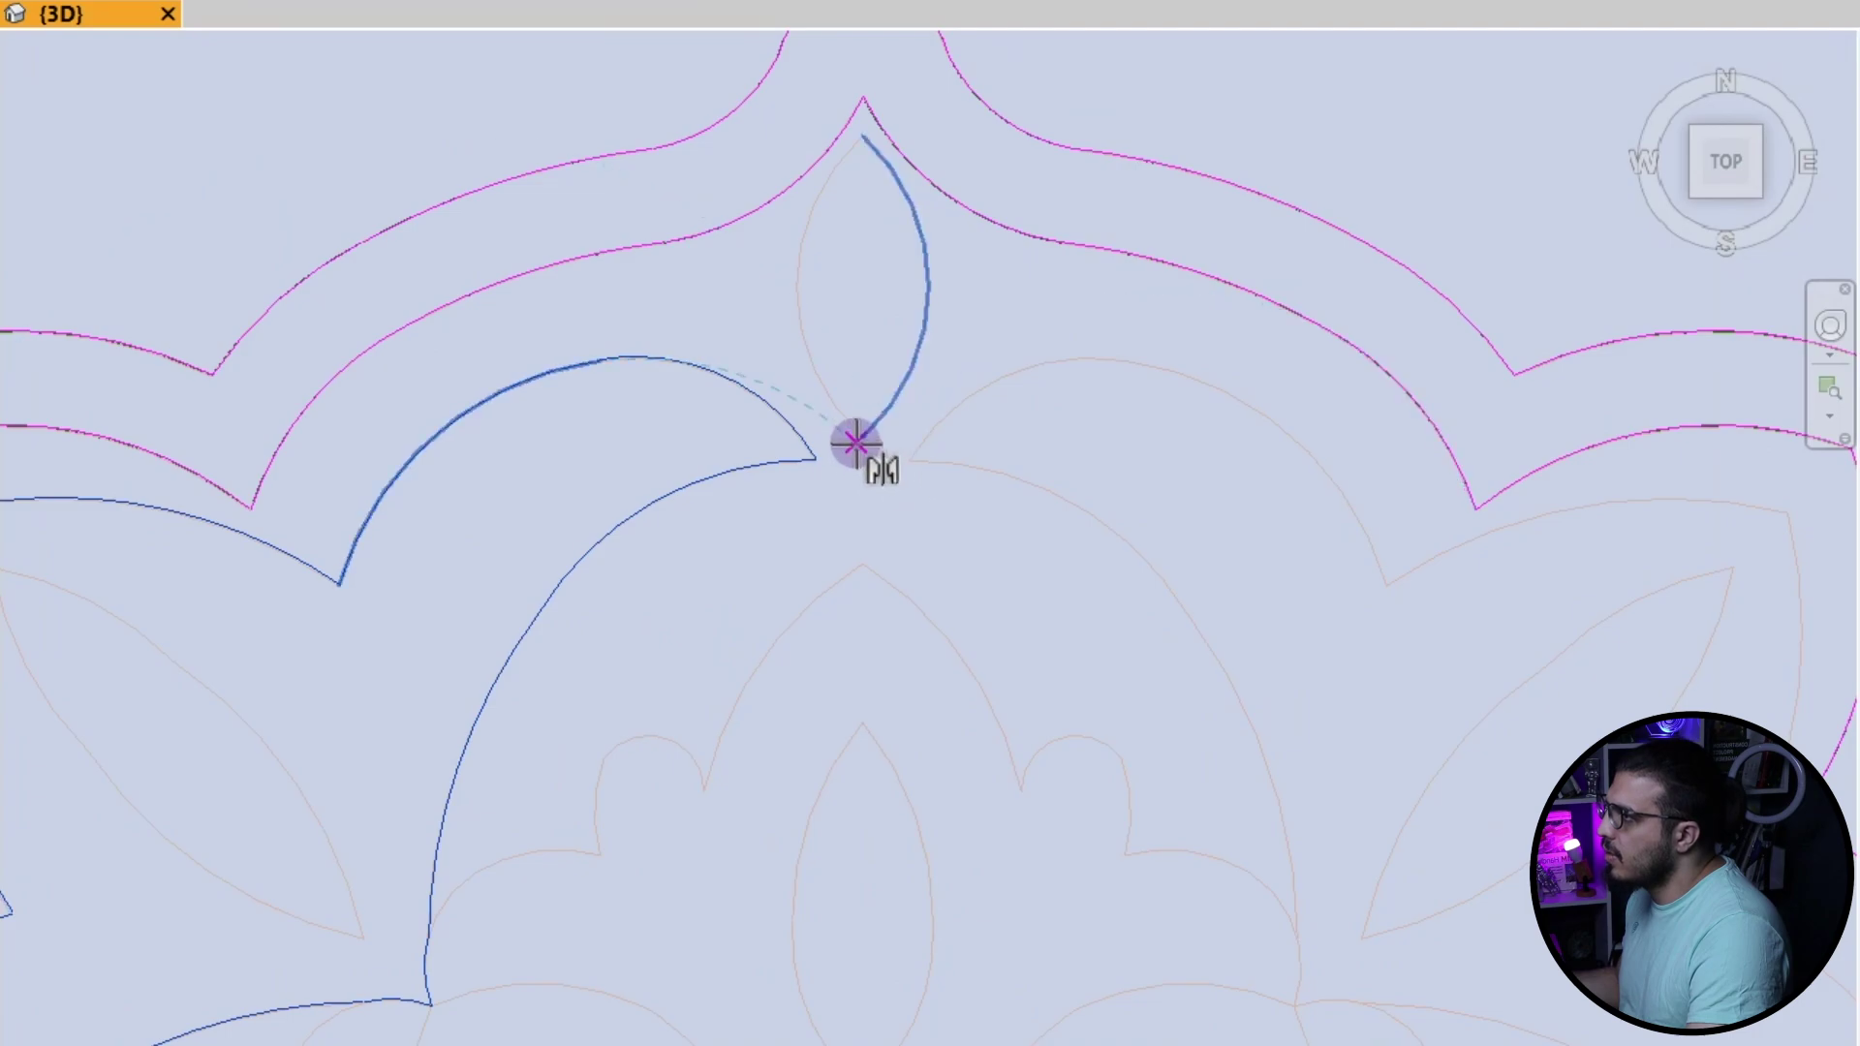
{"action": "scroll", "coordinate": [856, 439], "scroll_direction": "up", "scroll_amount": 3}
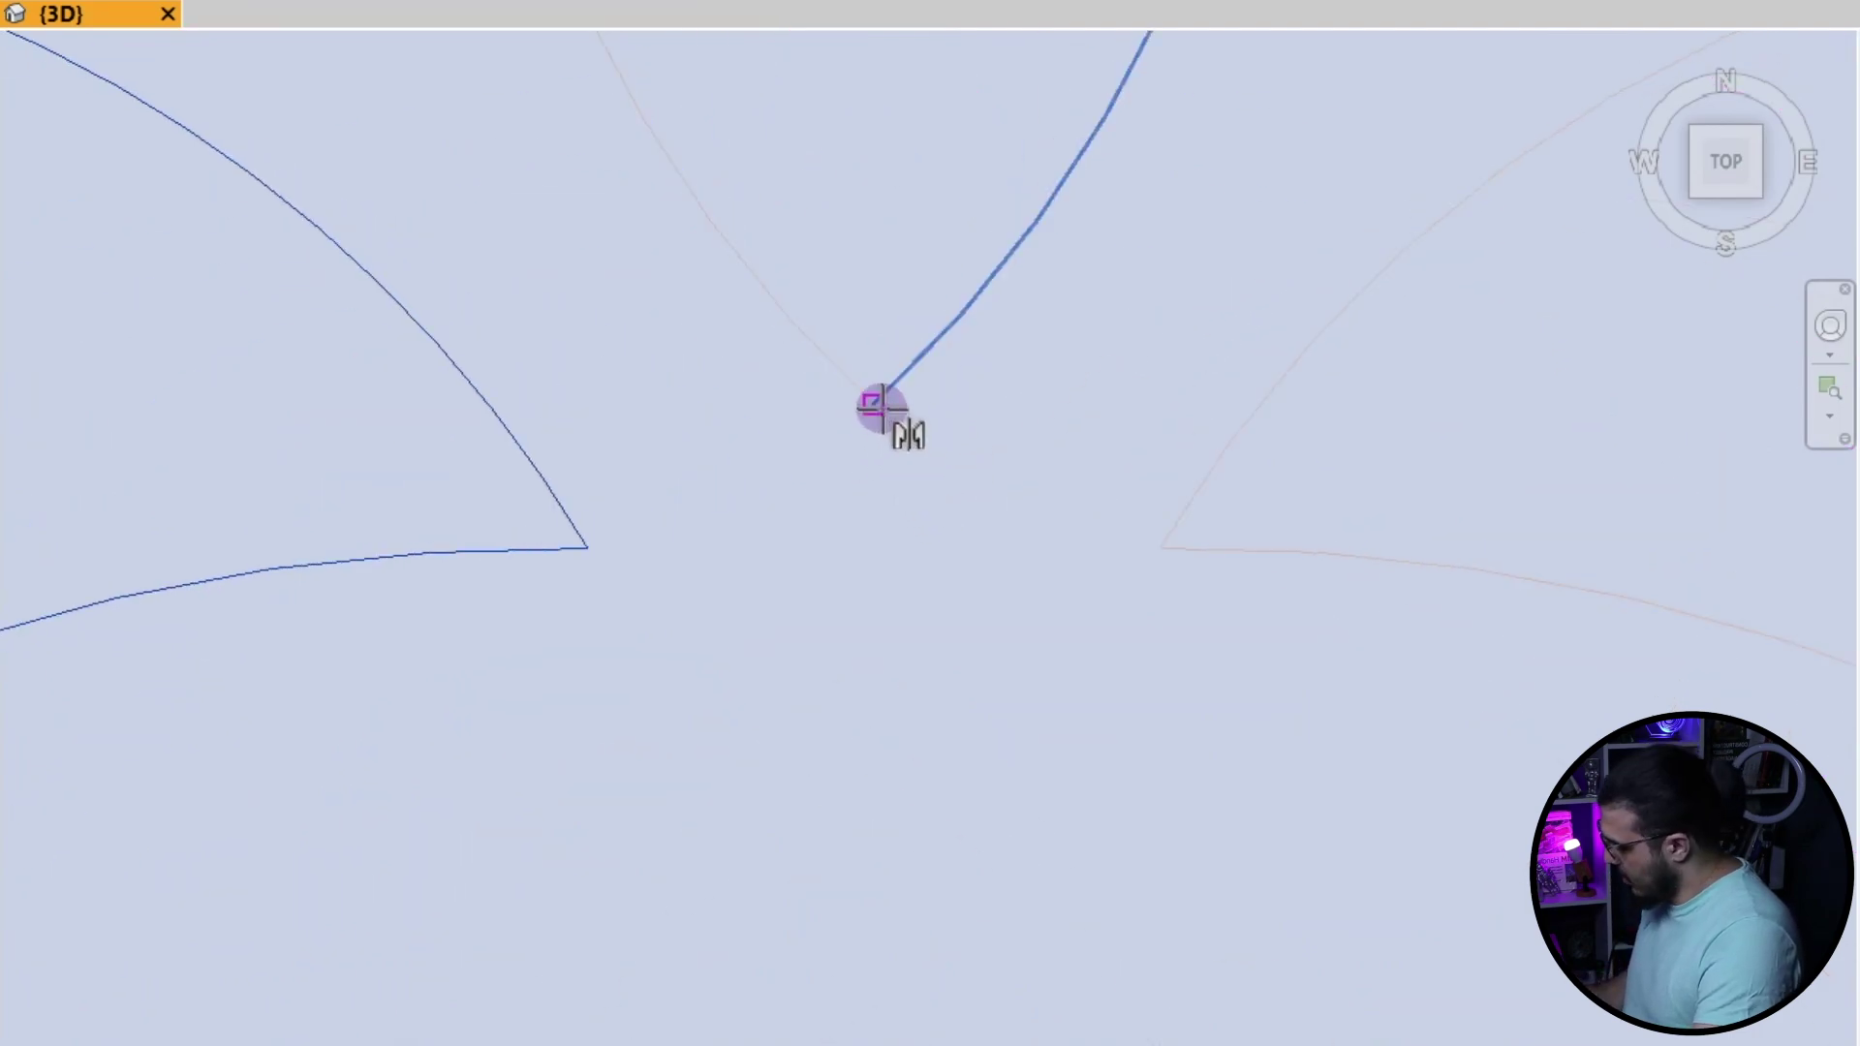
{"action": "left_click", "coordinate": [875, 404]}
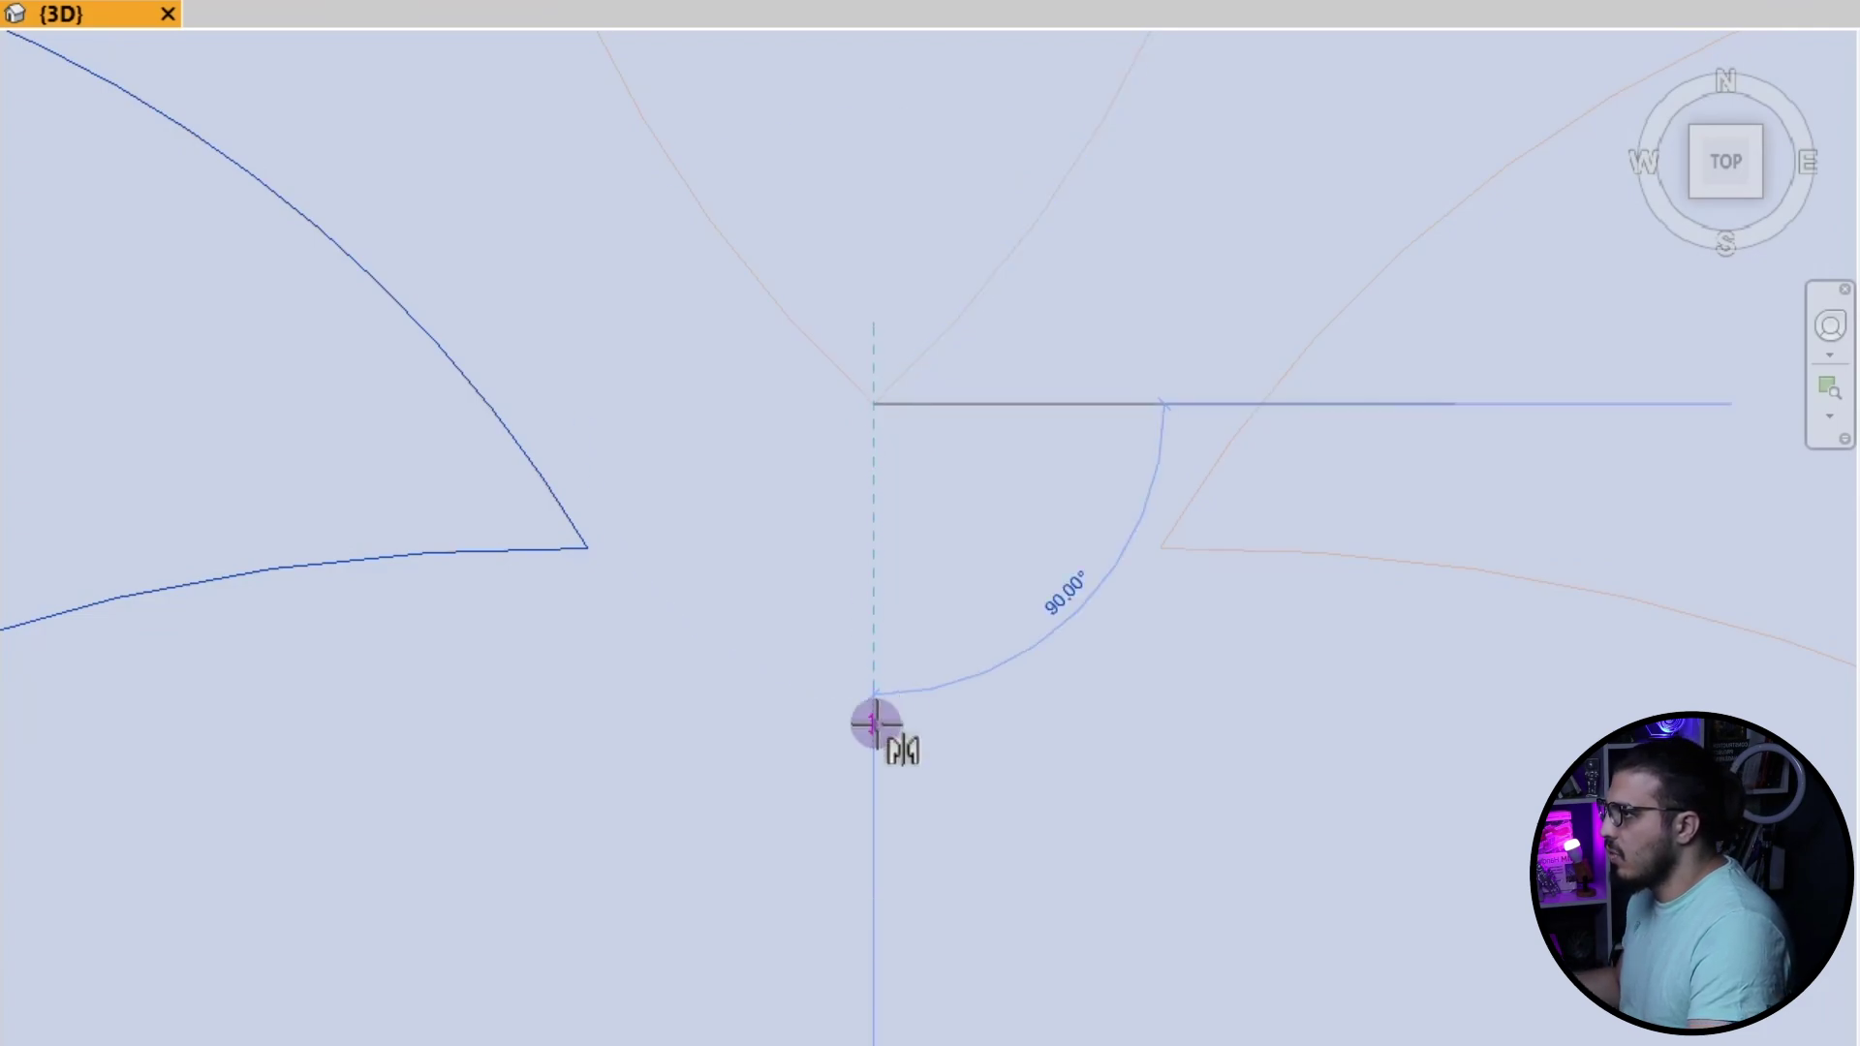
{"action": "left_click", "coordinate": [876, 722]}
{"action": "scroll", "coordinate": [876, 722], "scroll_direction": "down", "scroll_amount": 7}
{"action": "middle_click_drag", "start_coordinate": [882, 750], "coordinate": [958, 535]}
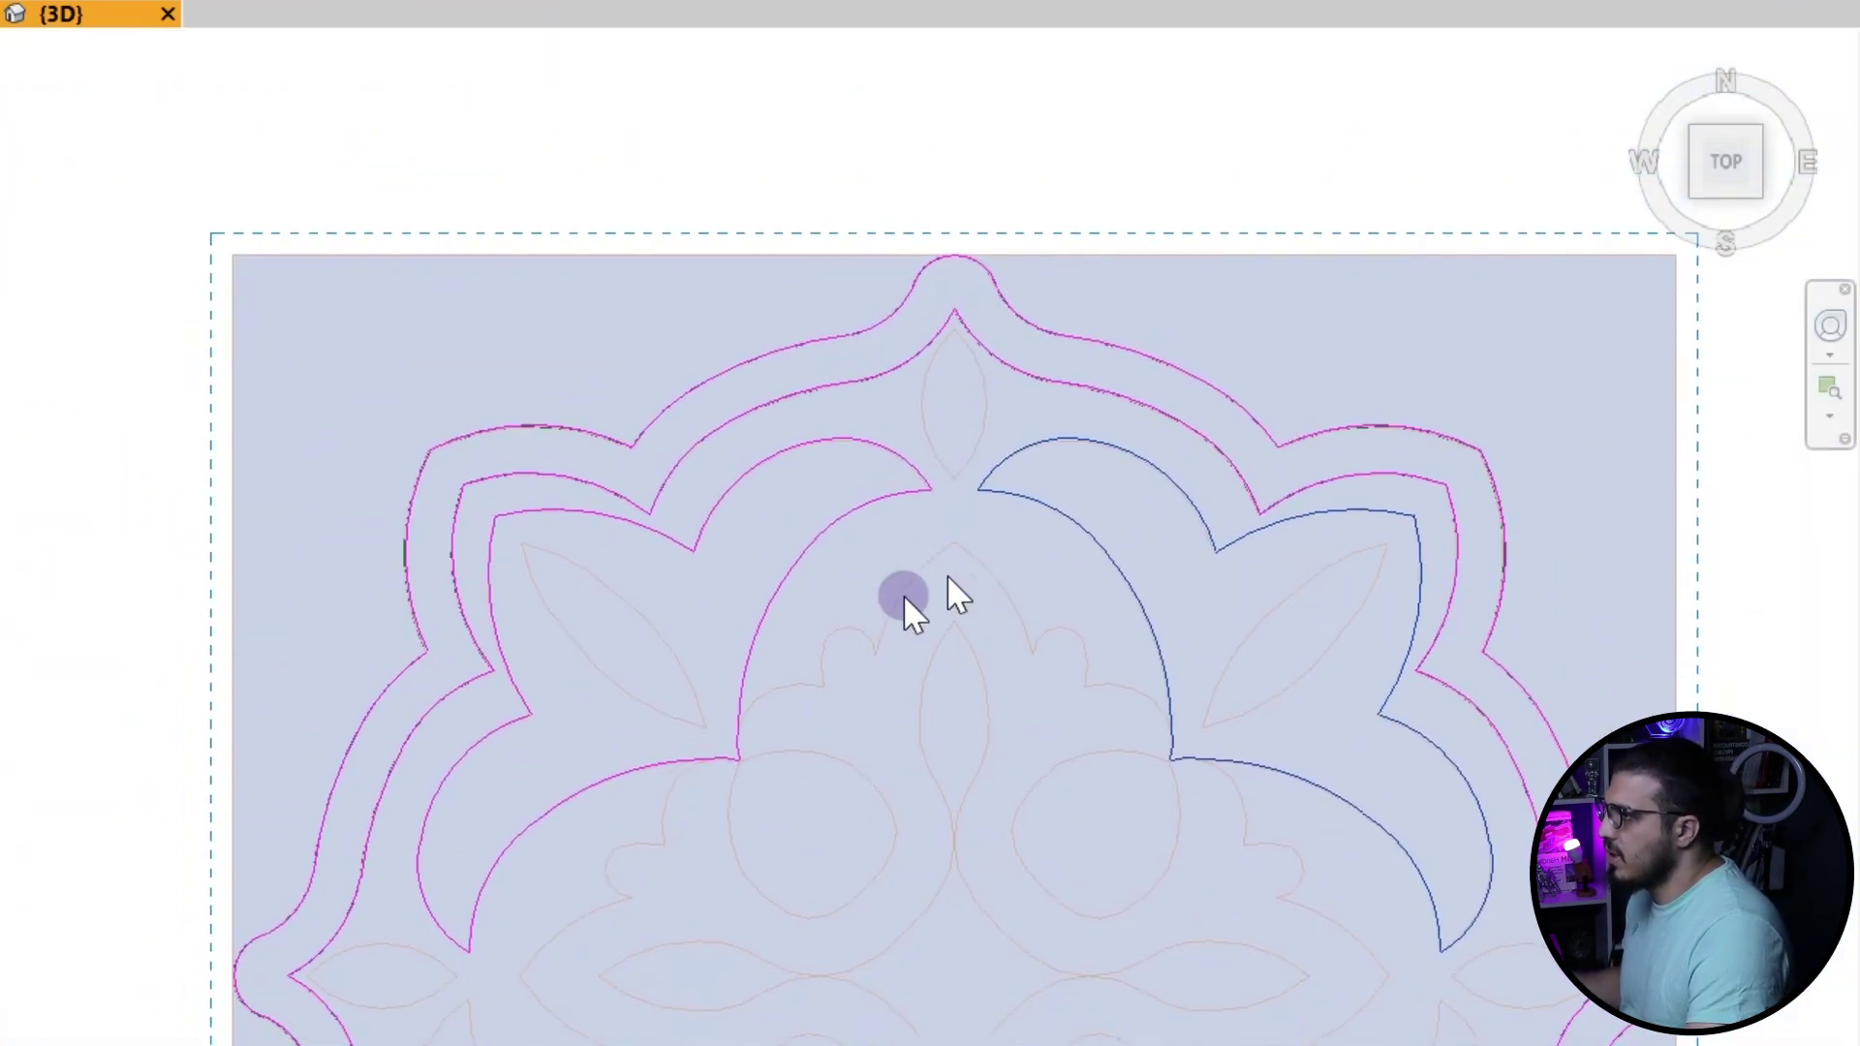
{"action": "key", "text": "Escape"}
- Select both upper petal loops, mirror copies of them about the medallion's horizontal centre axis, and finish dividing the floor part
{"action": "key", "text": "Tab"}
{"action": "left_click", "coordinate": [802, 566]}
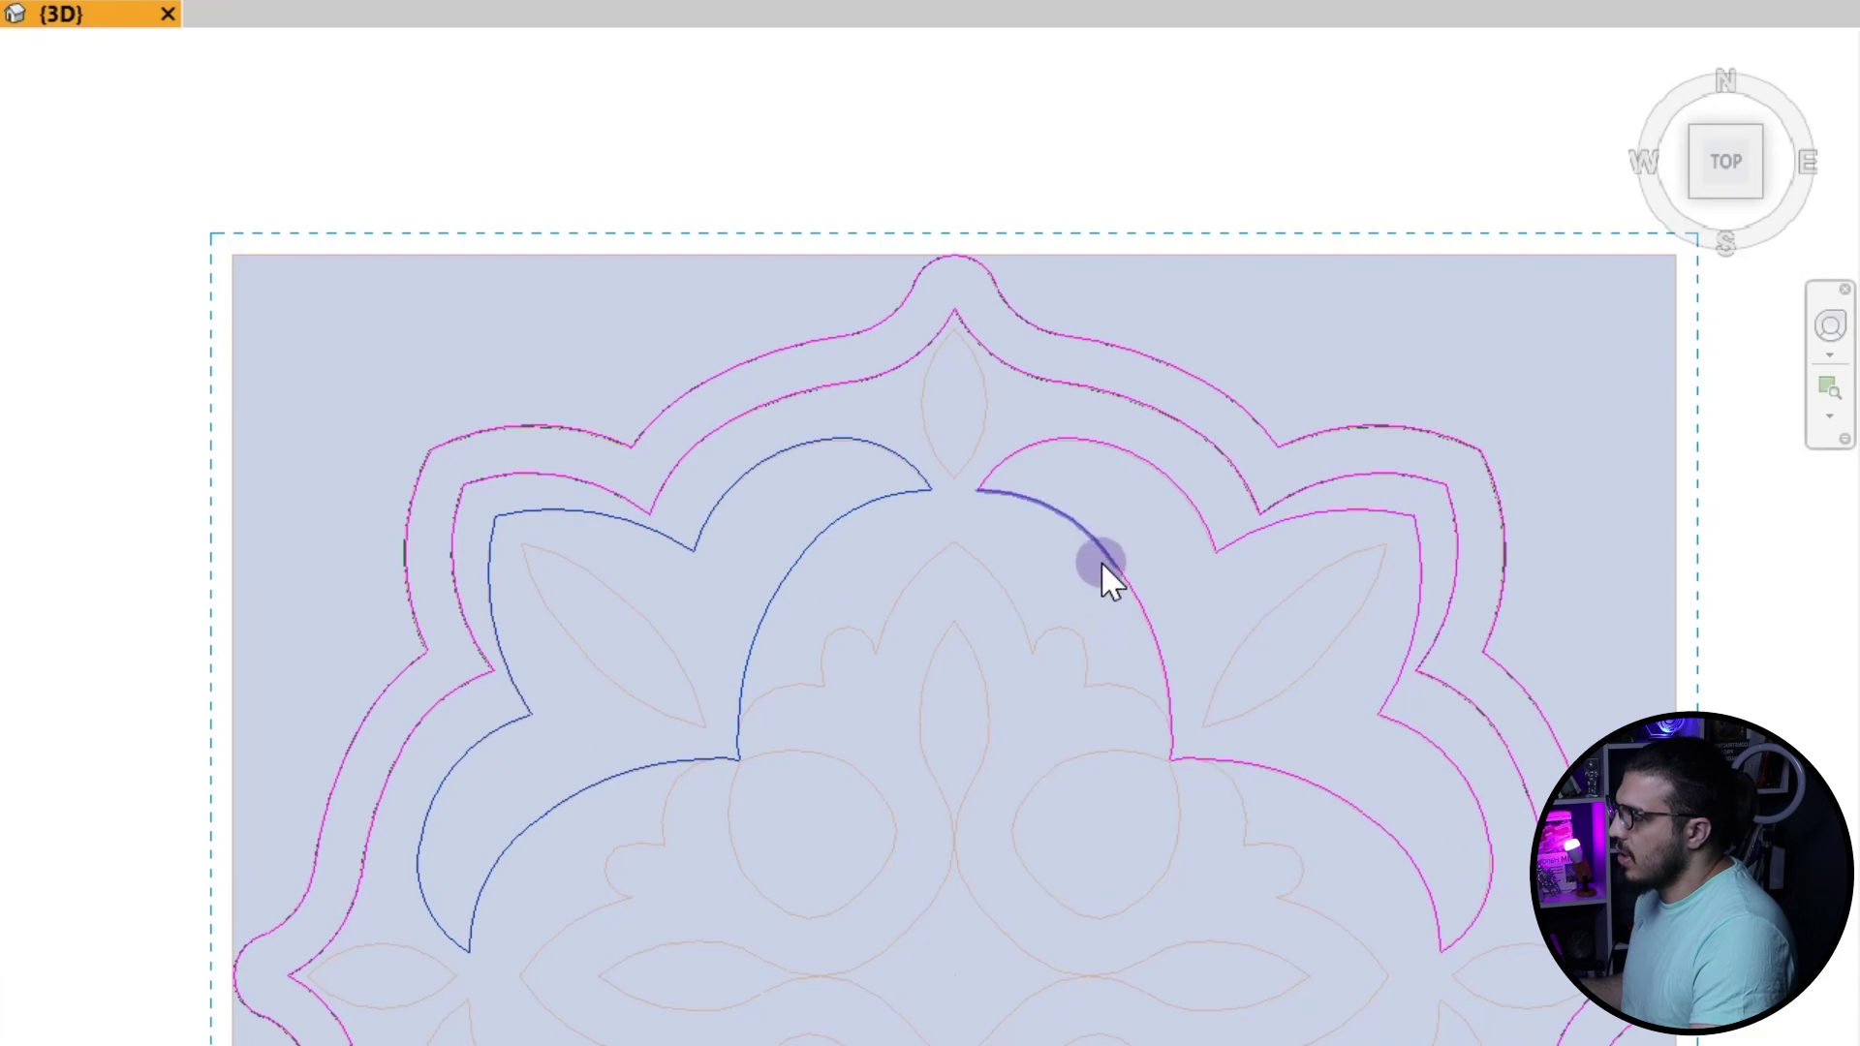
{"action": "key", "text": "Tab"}
{"action": "left_click", "coordinate": [1102, 560]}
{"action": "scroll", "coordinate": [1059, 636], "scroll_direction": "down", "scroll_amount": 4}
{"action": "scroll", "coordinate": [963, 568], "scroll_direction": "up", "scroll_amount": 4}
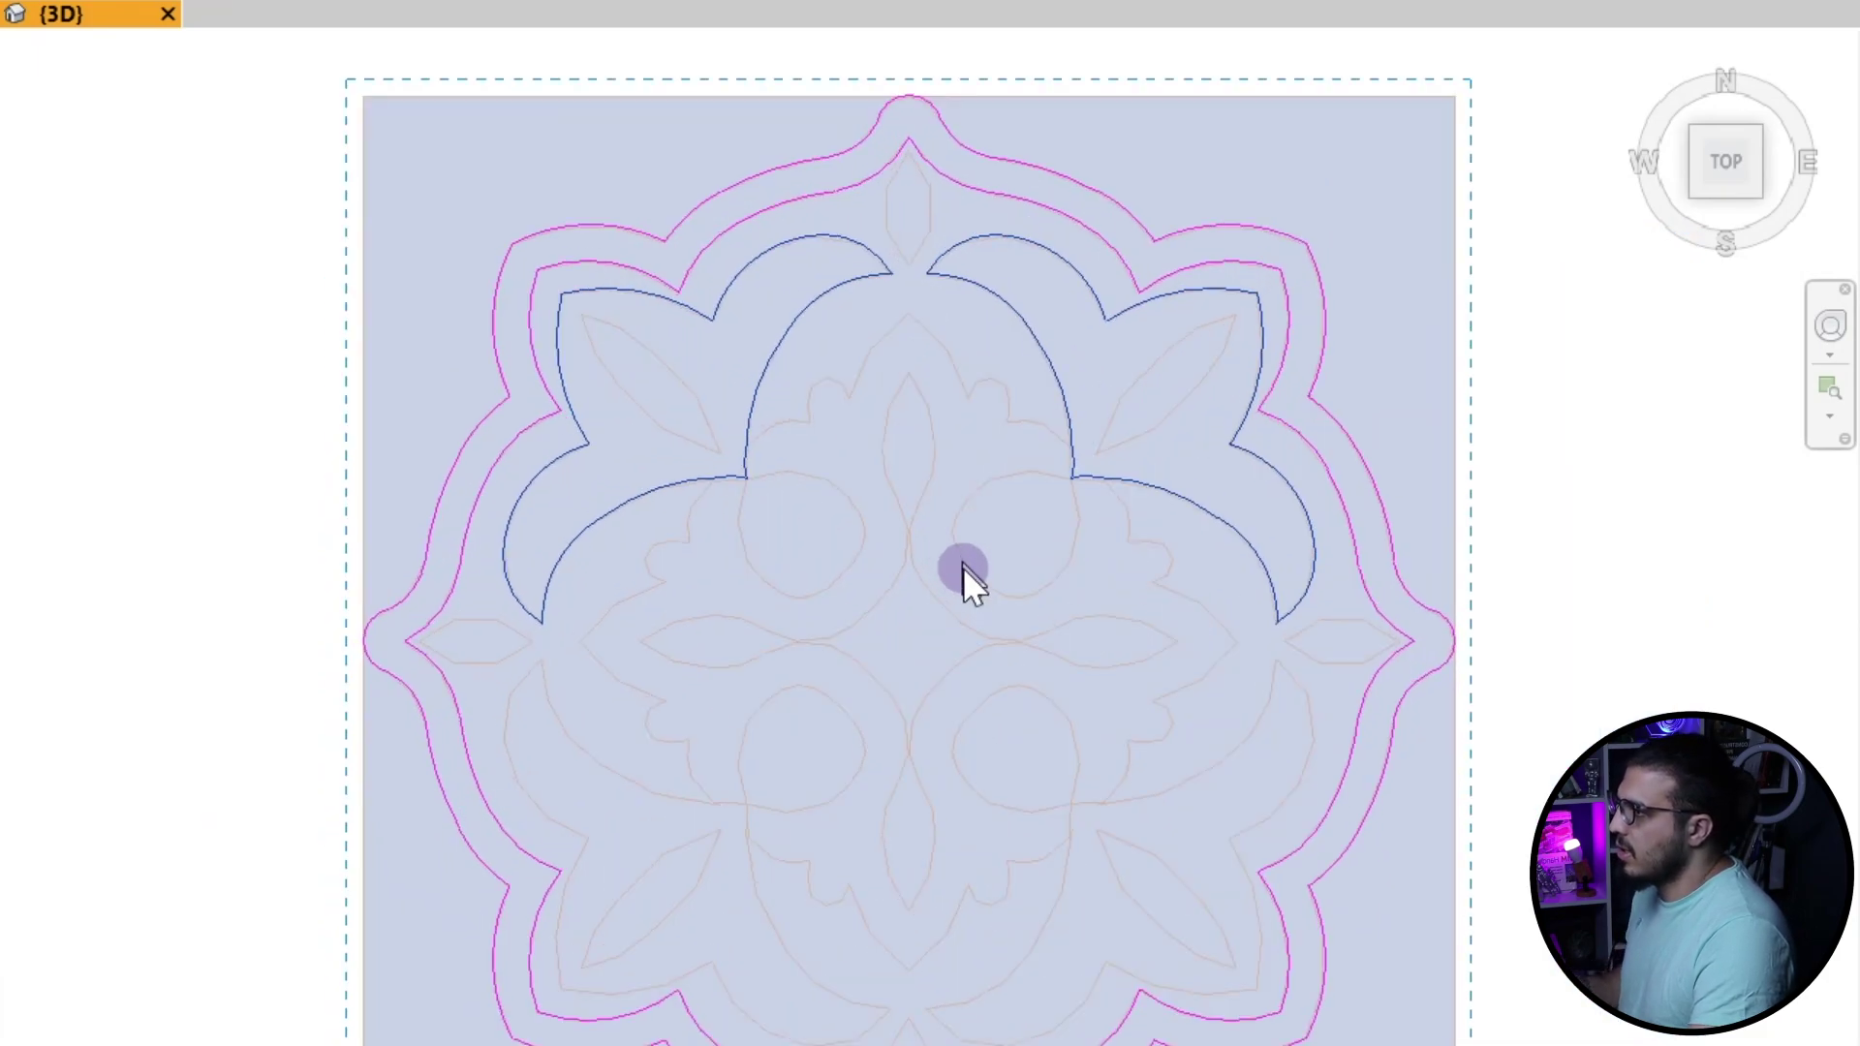
{"action": "key", "text": "d"}
{"action": "key", "text": "m"}
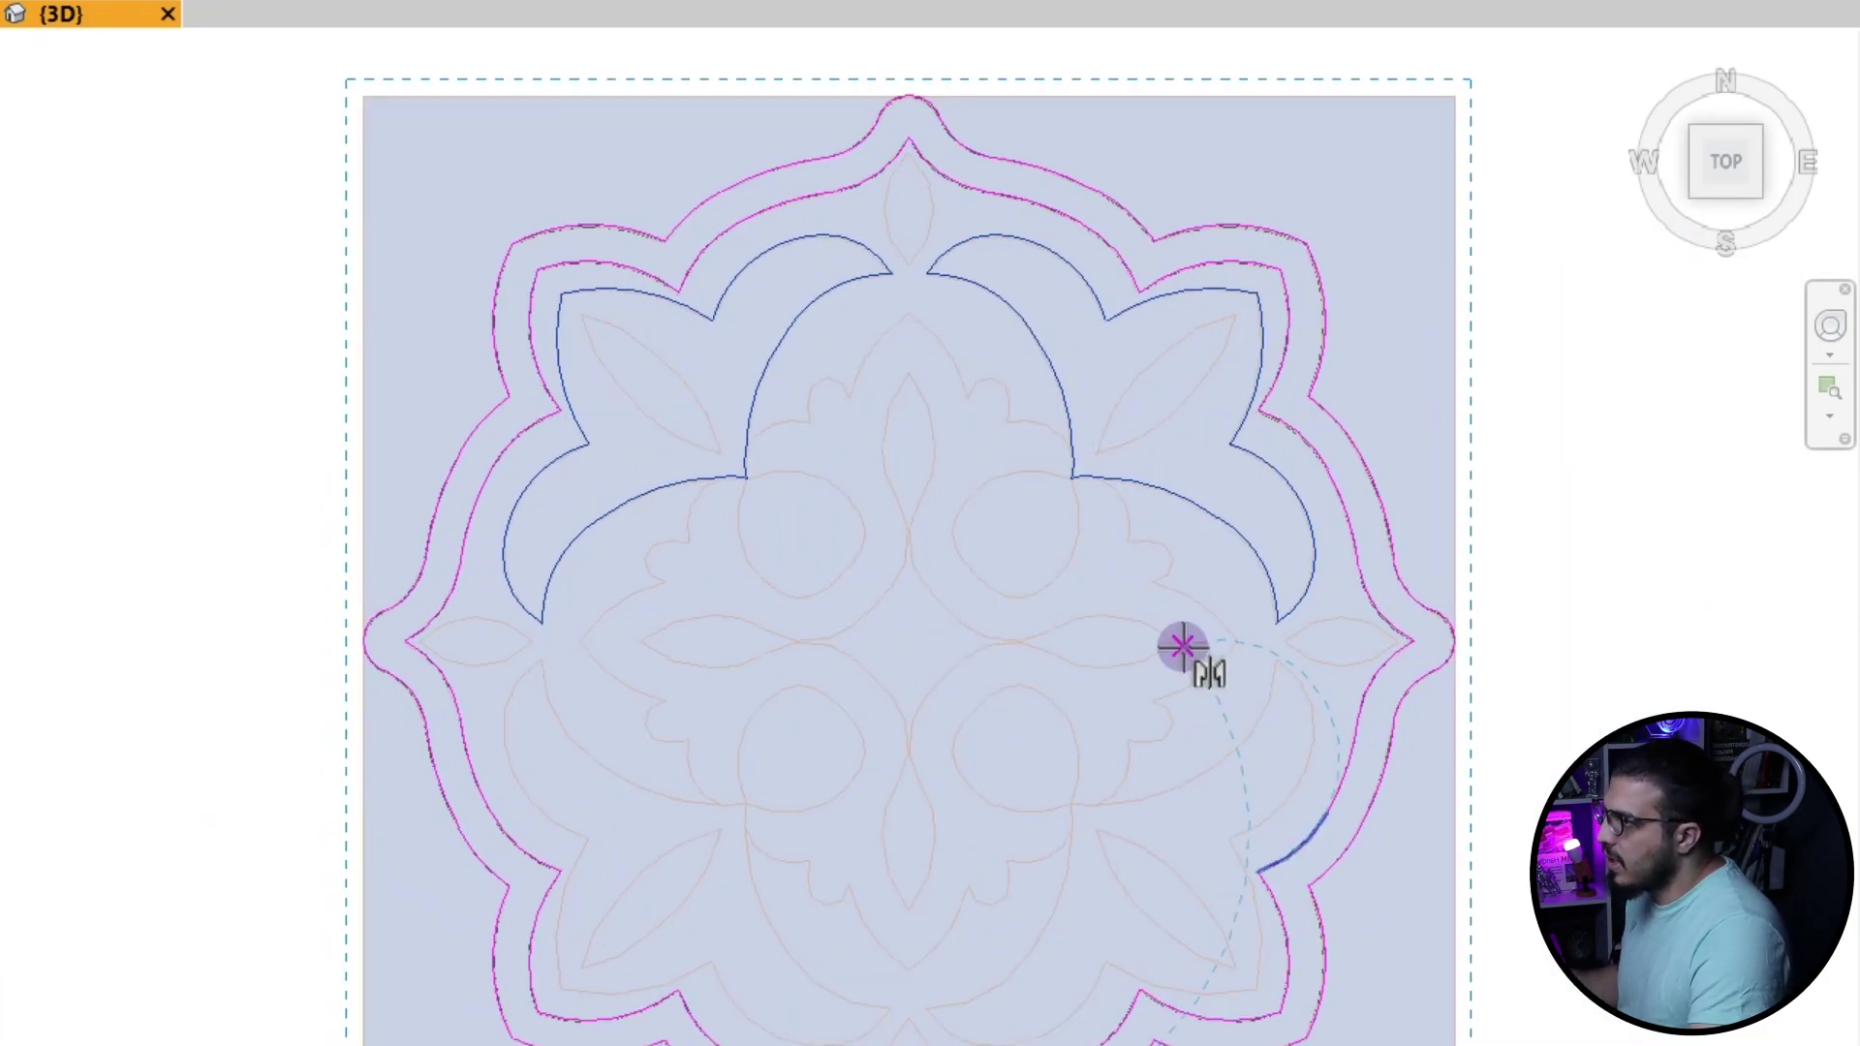
{"action": "scroll", "coordinate": [1172, 646], "scroll_direction": "up", "scroll_amount": 4}
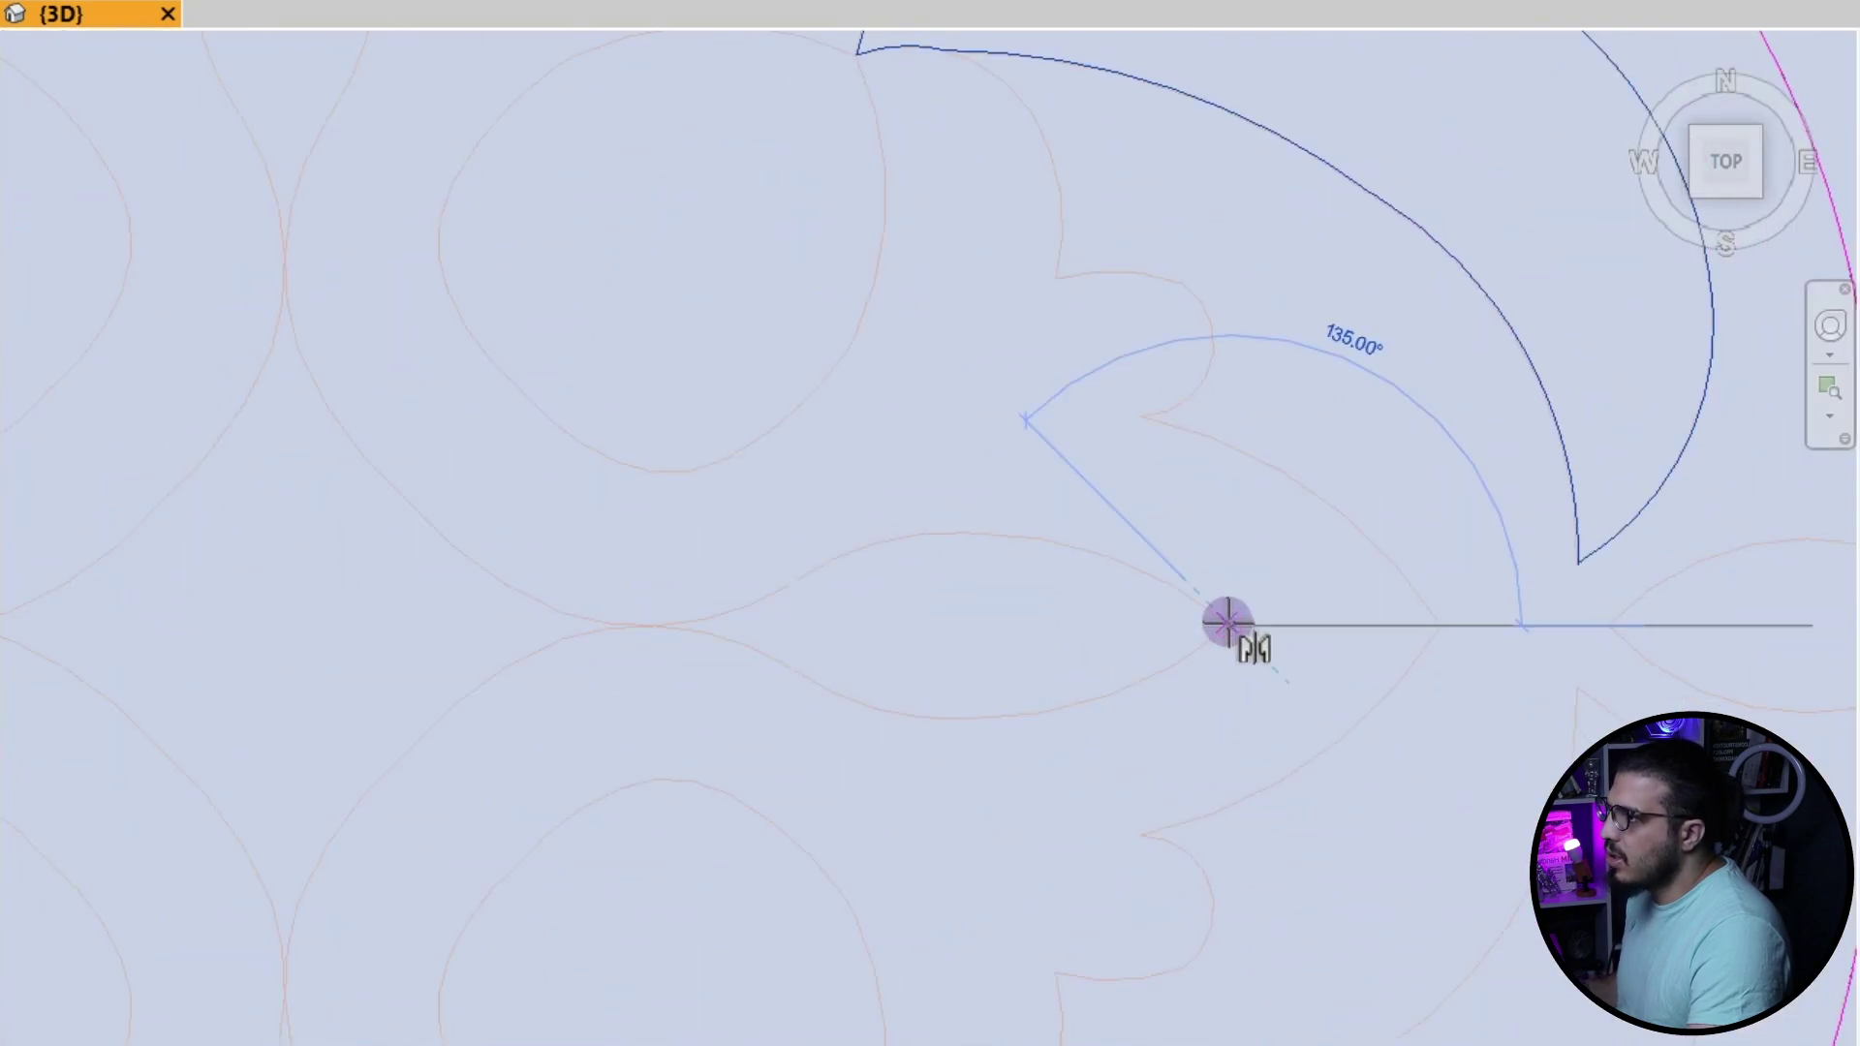
{"action": "left_click", "coordinate": [1315, 623]}
{"action": "scroll", "coordinate": [1317, 623], "scroll_direction": "down", "scroll_amount": 4}
{"action": "key", "text": "Escape"}
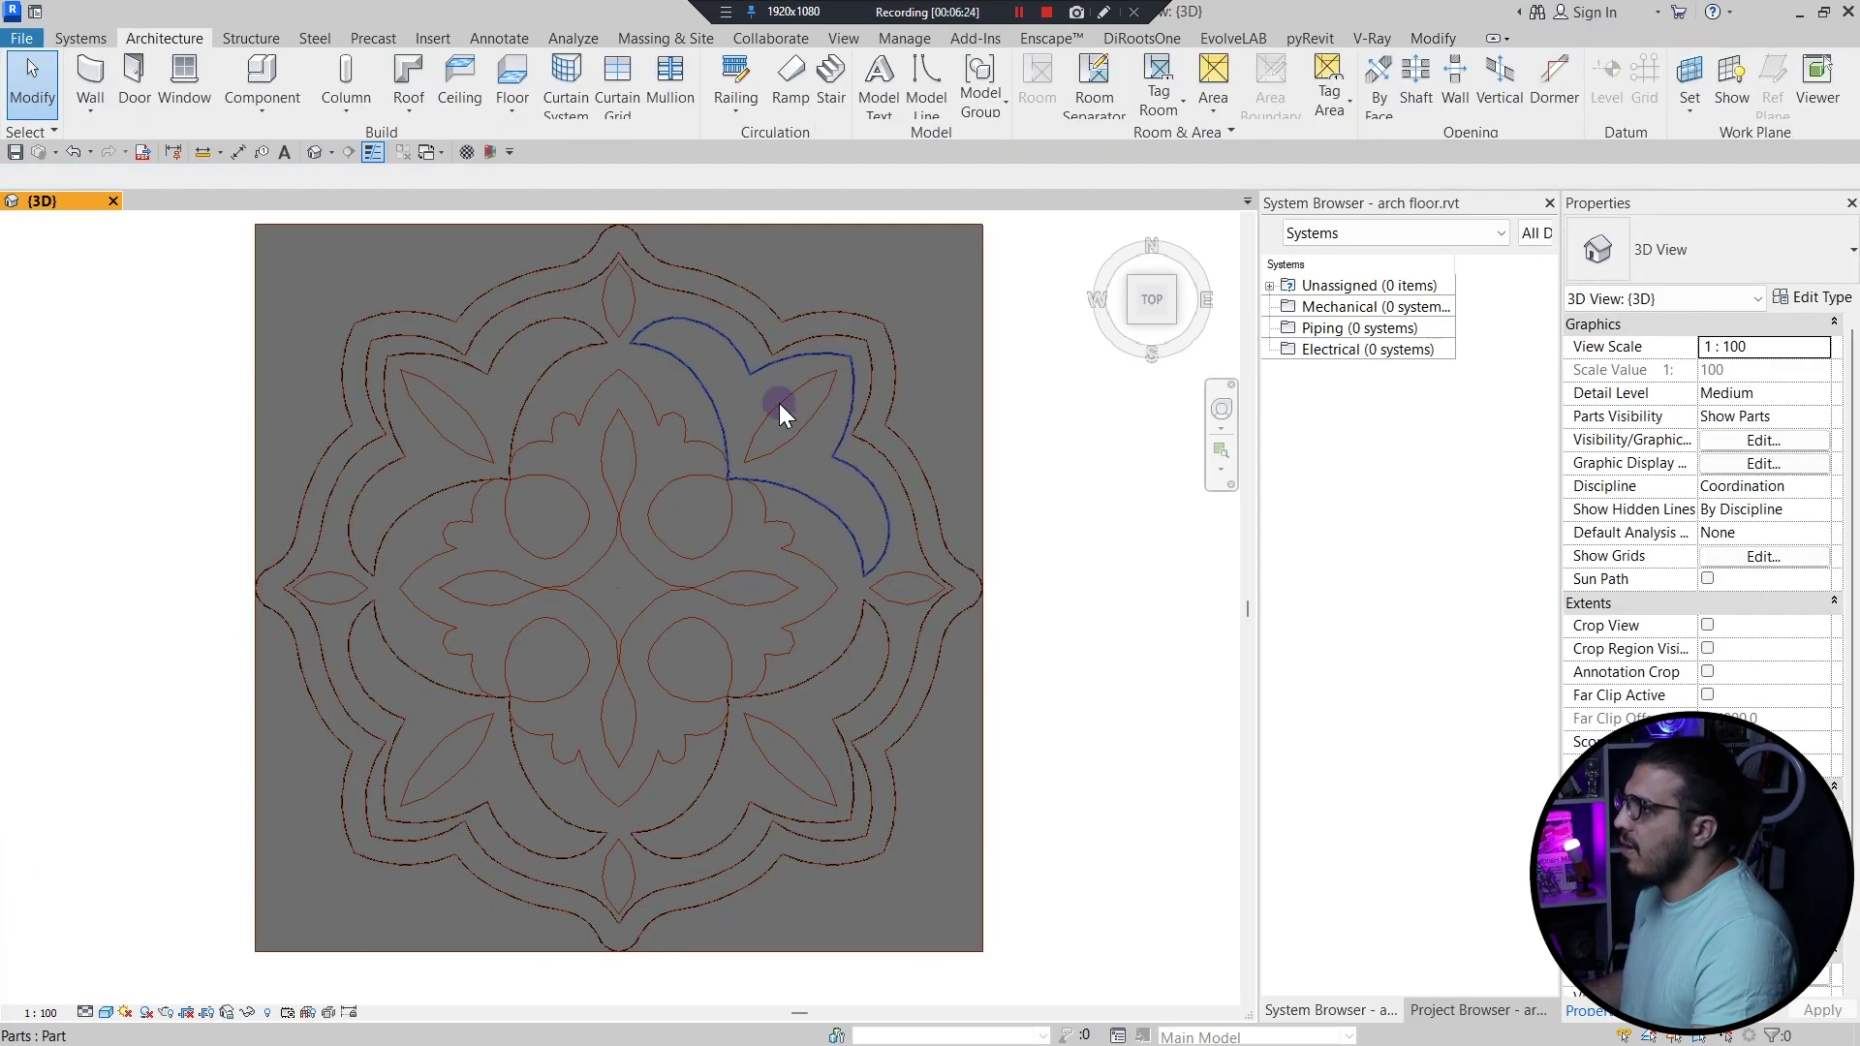
- Select the newly divided upper-right petal of the grey floor to check it as a separate part
{"action": "left_click", "coordinate": [779, 403]}
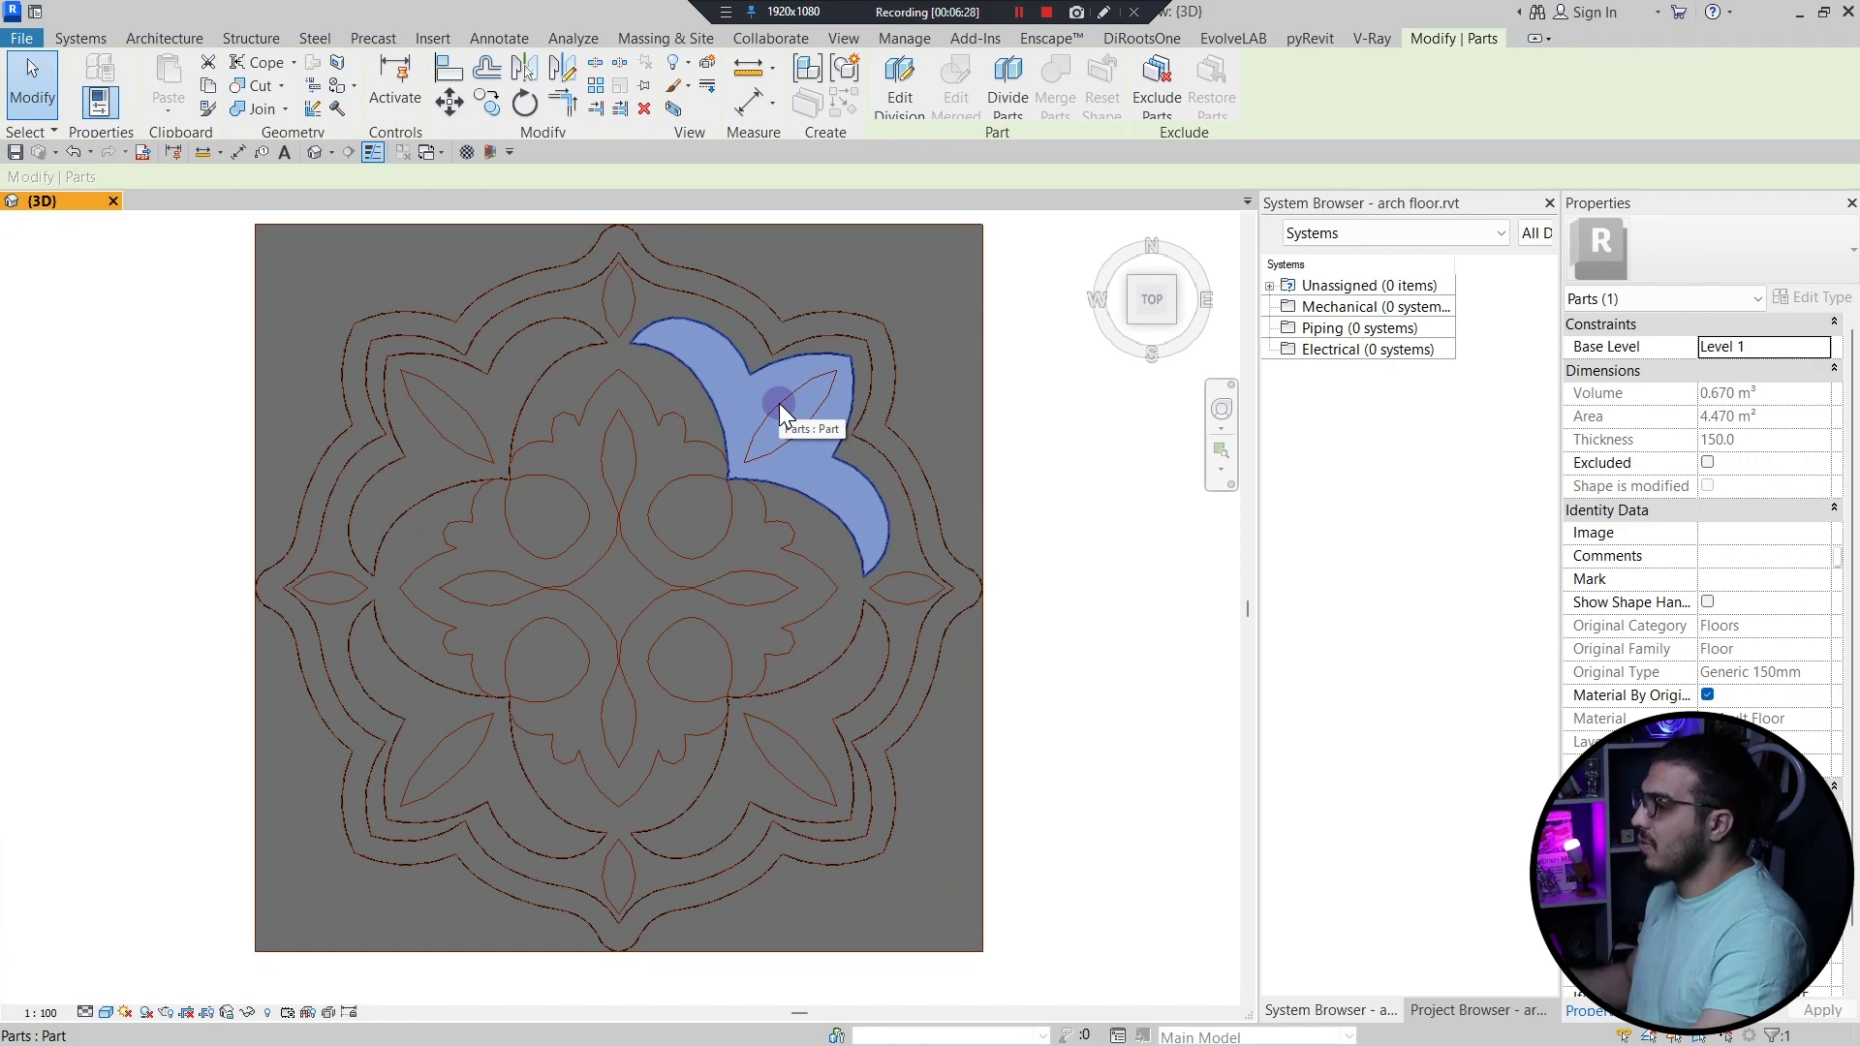
{"action": "scroll", "coordinate": [556, 452], "scroll_direction": "up", "scroll_amount": 3}
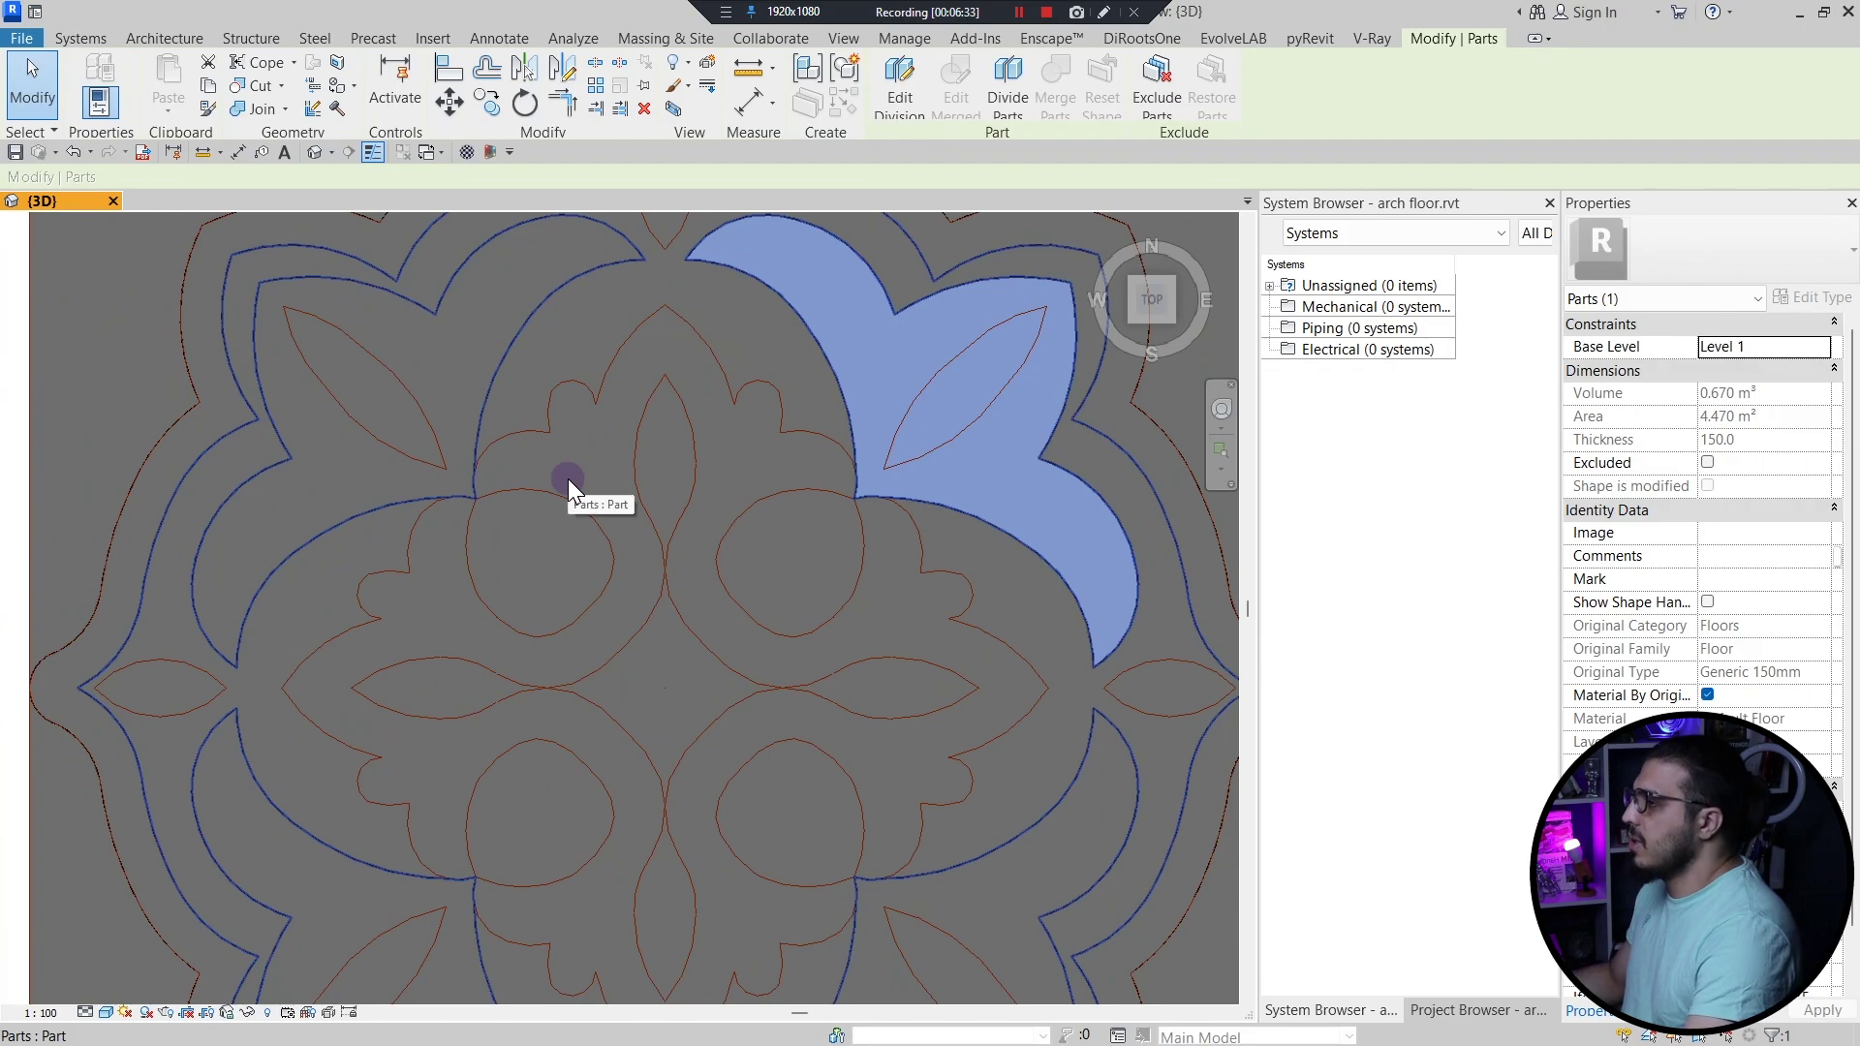
- Inspect the material assigned to the dark blue outer border part of a medallion in the finished coloured floor
{"action": "scroll", "coordinate": [570, 494], "scroll_direction": "down", "scroll_amount": 8}
{"action": "left_click", "coordinate": [426, 573]}
{"action": "middle_click_drag", "start_coordinate": [426, 573], "coordinate": [887, 644]}
{"action": "scroll", "coordinate": [443, 719], "scroll_direction": "up", "scroll_amount": 6}
{"action": "scroll", "coordinate": [506, 804], "scroll_direction": "up", "scroll_amount": 2}
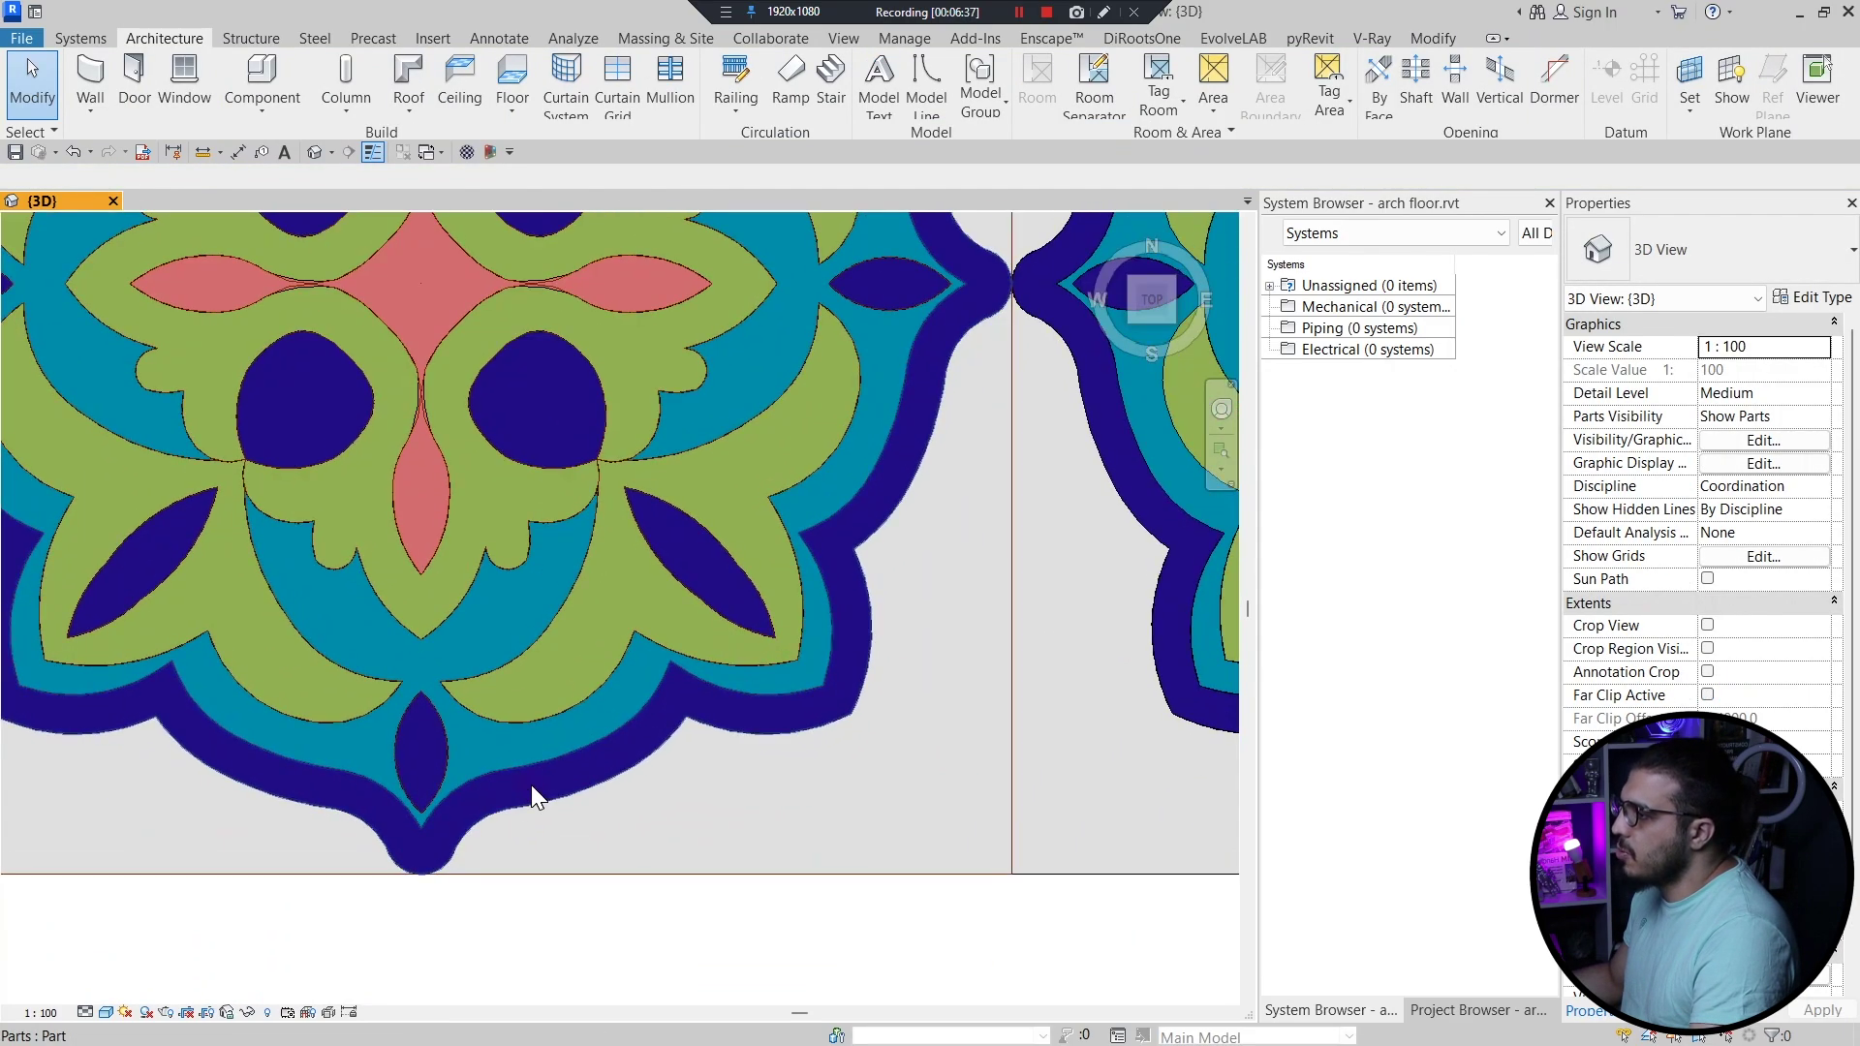
{"action": "left_click", "coordinate": [531, 784]}
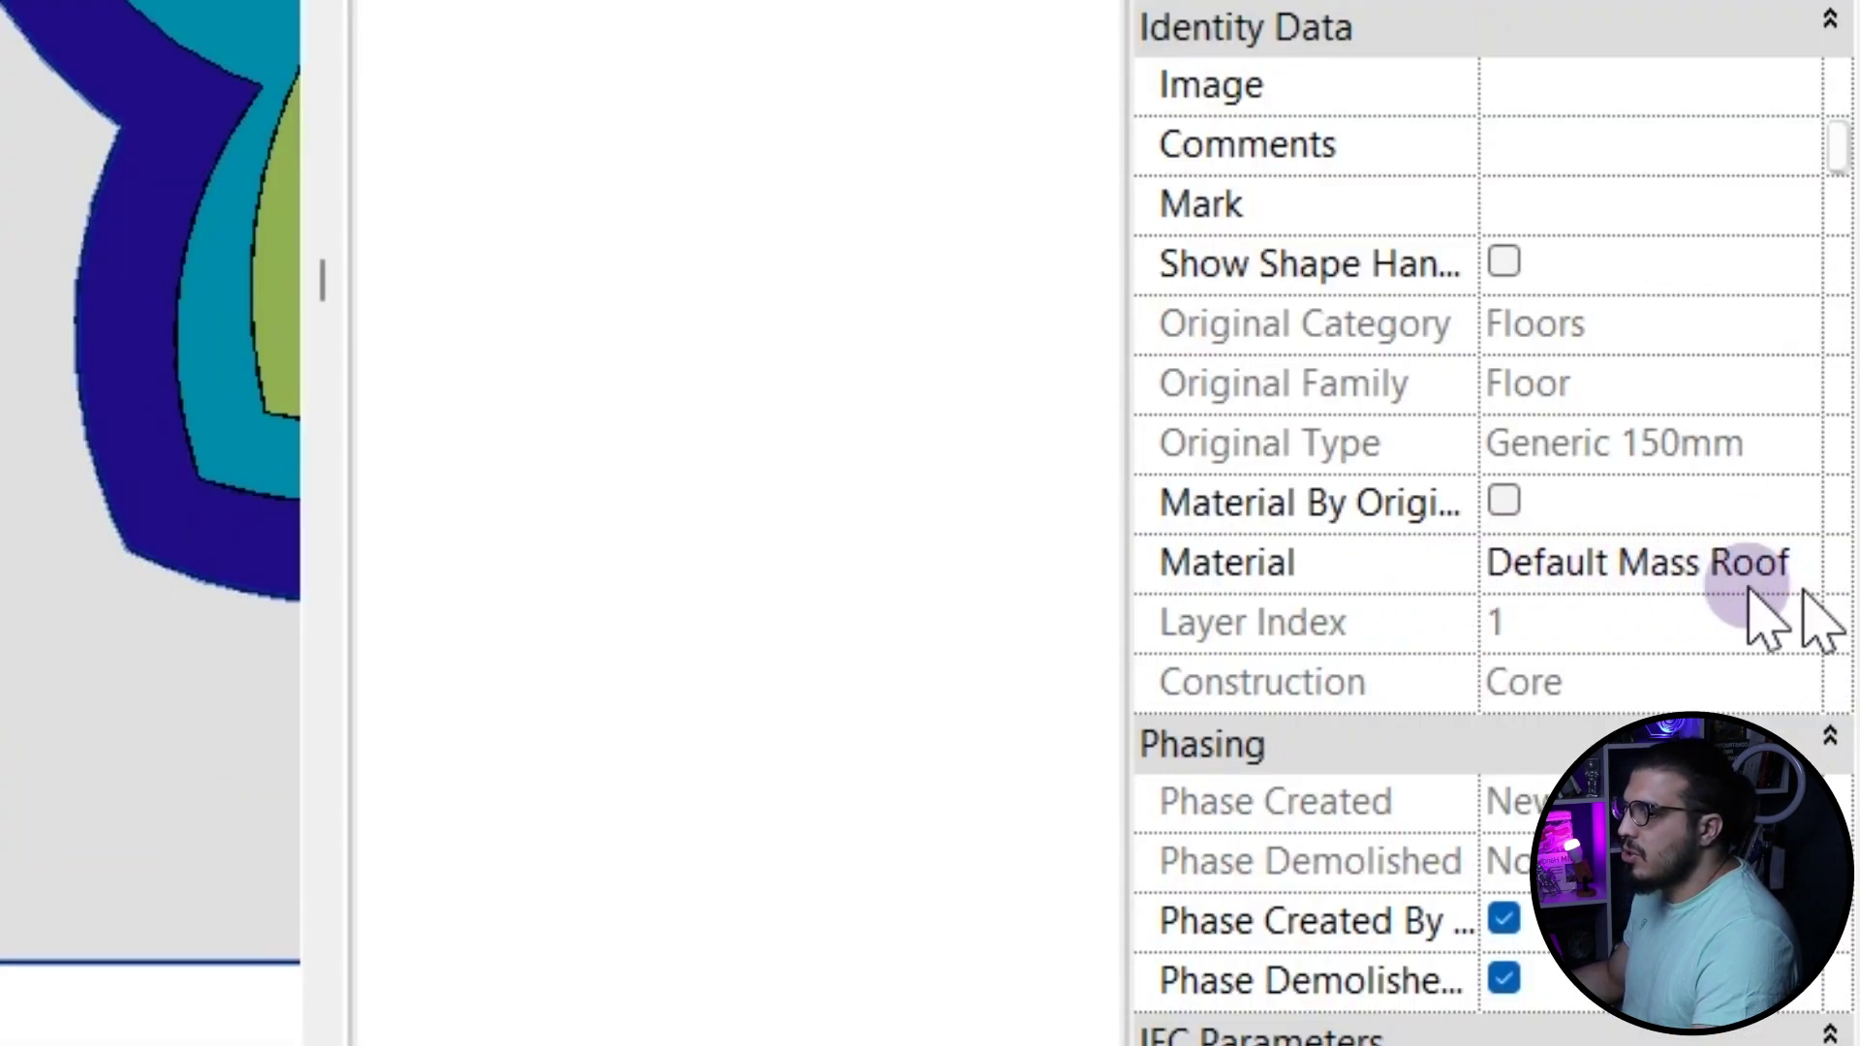
- Examine the finished four-medallion floor from a tilted 3D view and compare it with the grey divided floor
{"action": "scroll", "coordinate": [605, 881], "scroll_direction": "down", "scroll_amount": 5}
{"action": "middle_click_drag", "start_coordinate": [605, 881], "coordinate": [723, 569], "text": "shift"}
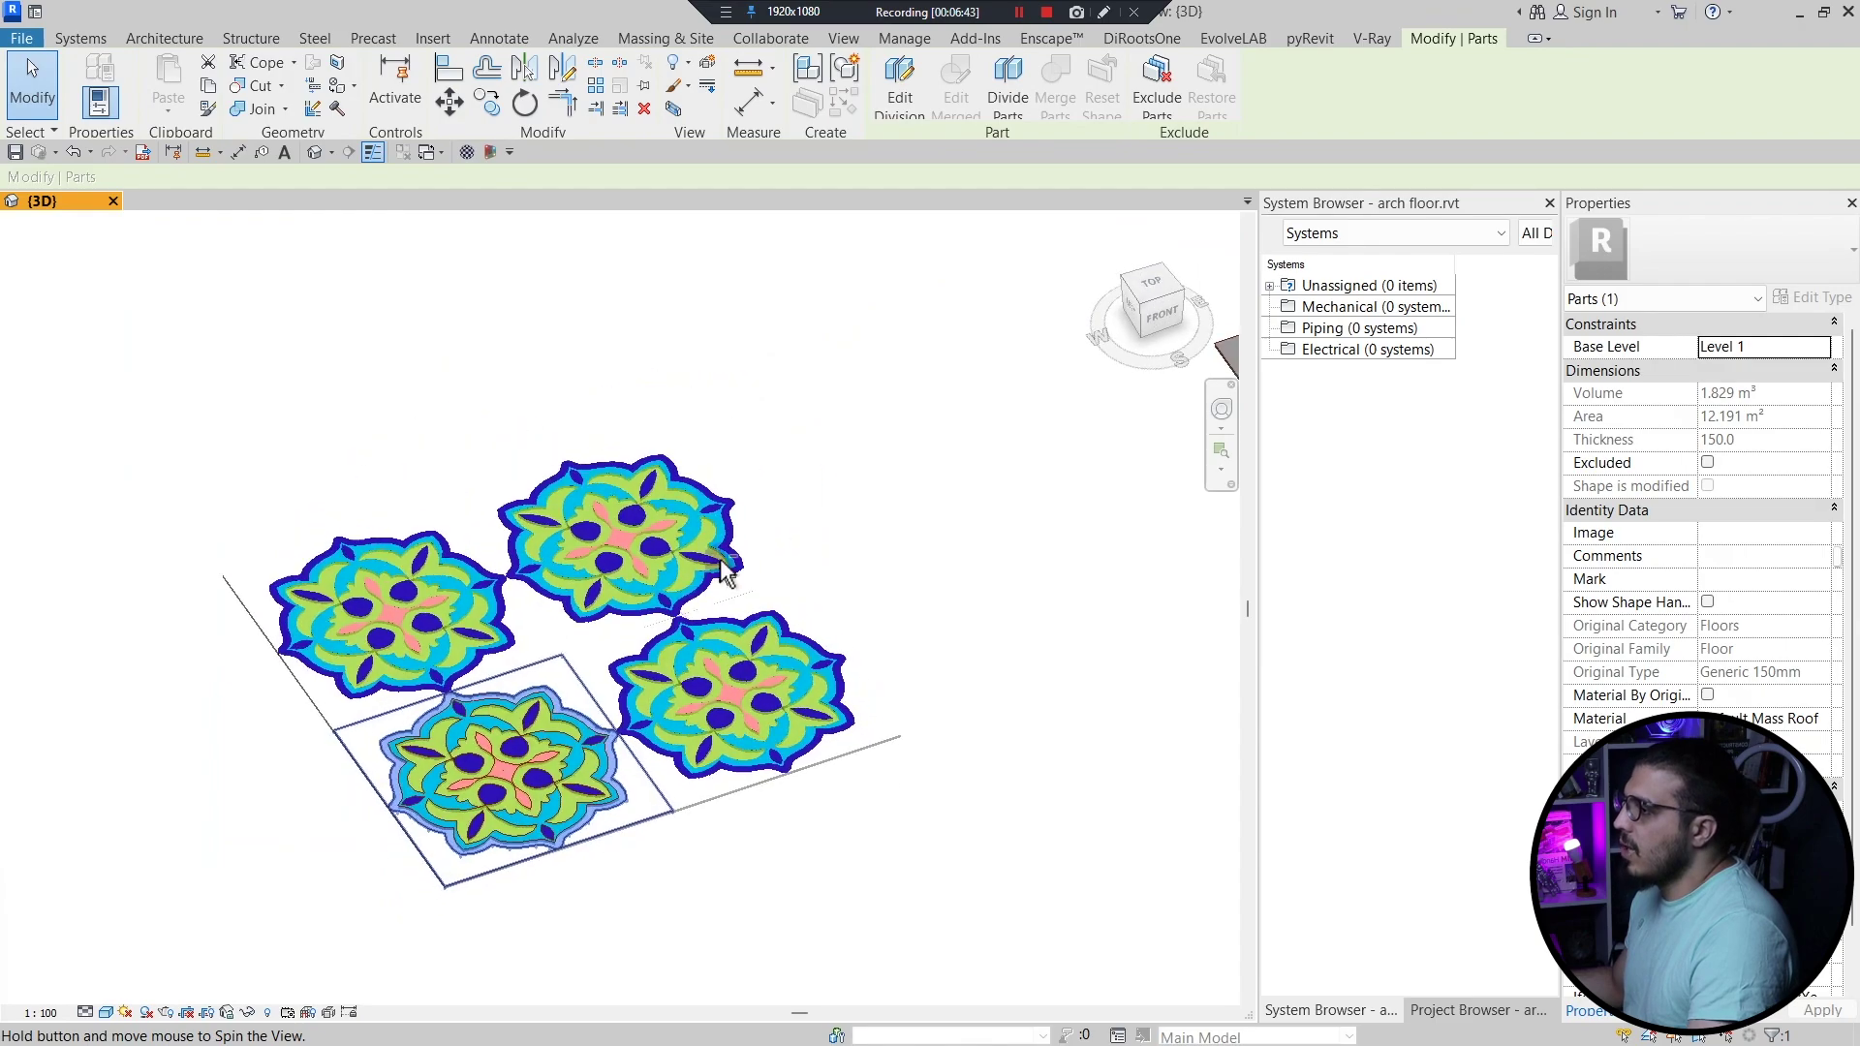
{"action": "key", "text": "Escape"}
{"action": "scroll", "coordinate": [560, 827], "scroll_direction": "up", "scroll_amount": 5}
{"action": "scroll", "coordinate": [560, 827], "scroll_direction": "down", "scroll_amount": 4}
{"action": "middle_click_drag", "start_coordinate": [498, 731], "coordinate": [604, 732]}
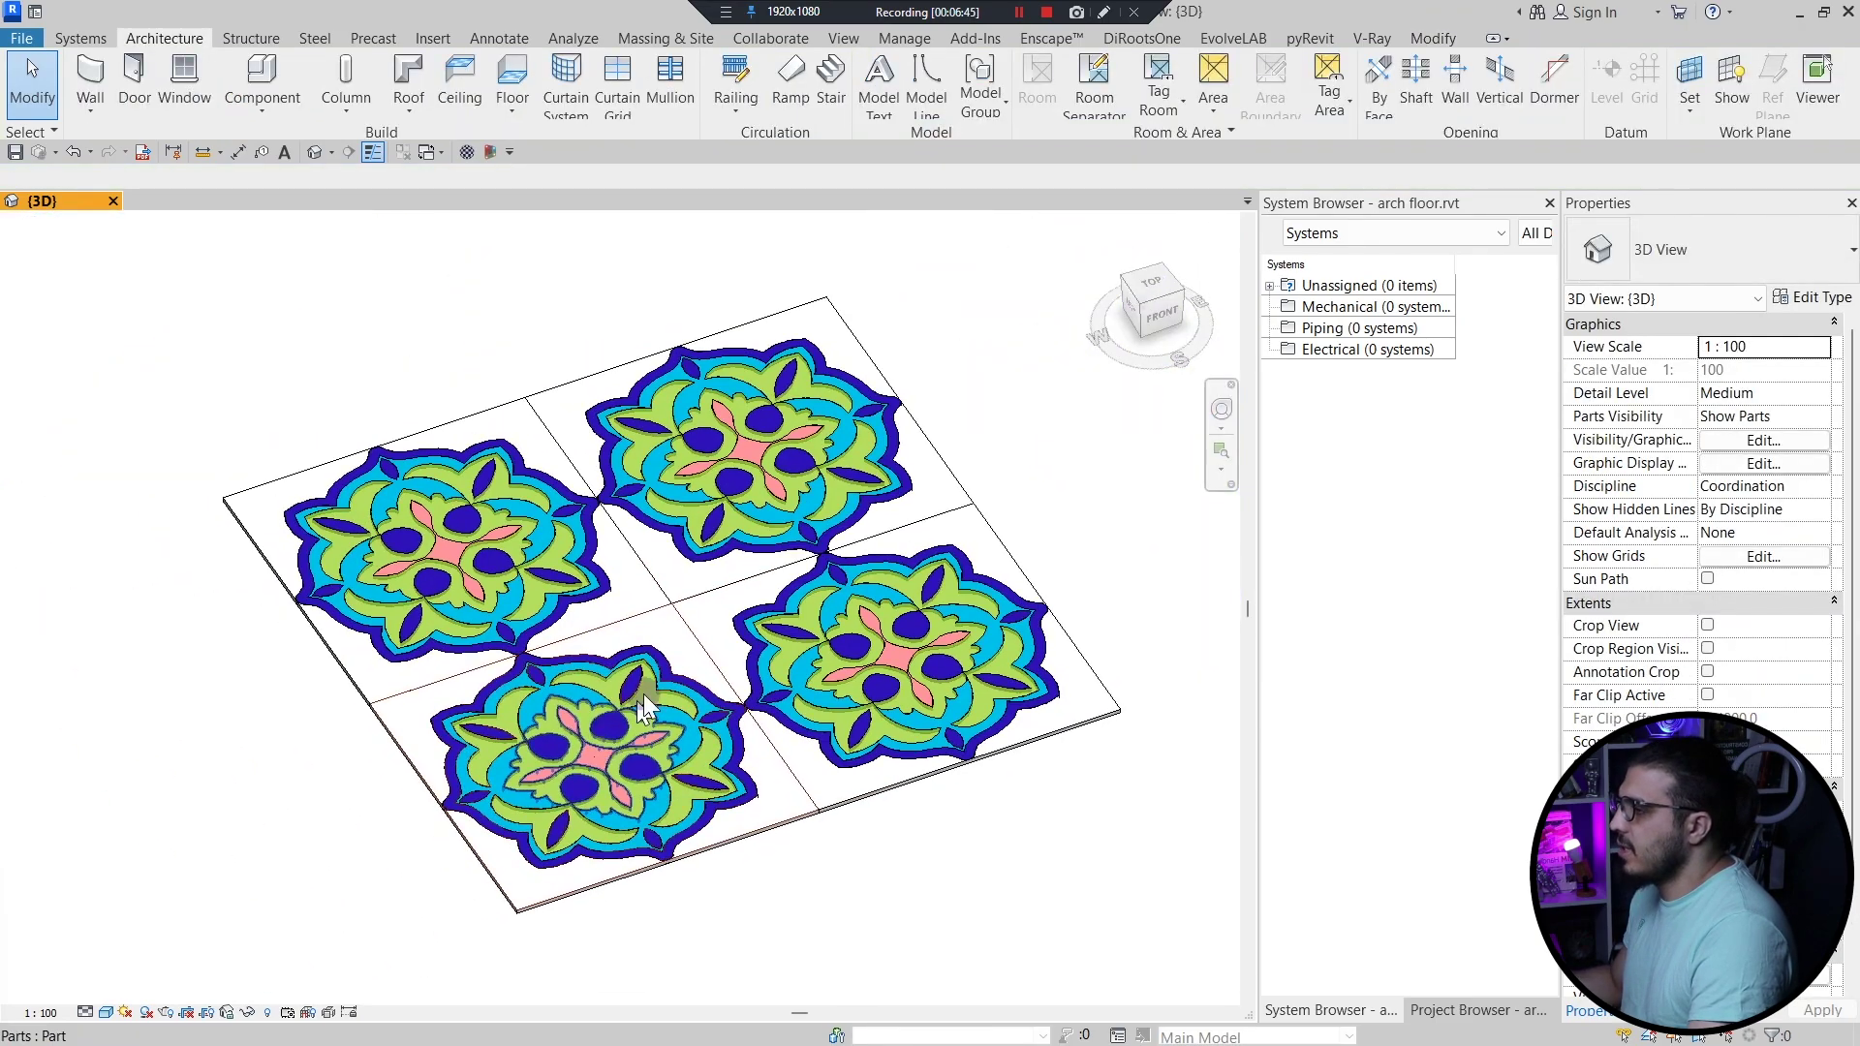
{"action": "scroll", "coordinate": [643, 679], "scroll_direction": "up", "scroll_amount": 3}
{"action": "middle_click_drag", "start_coordinate": [776, 662], "coordinate": [695, 653]}
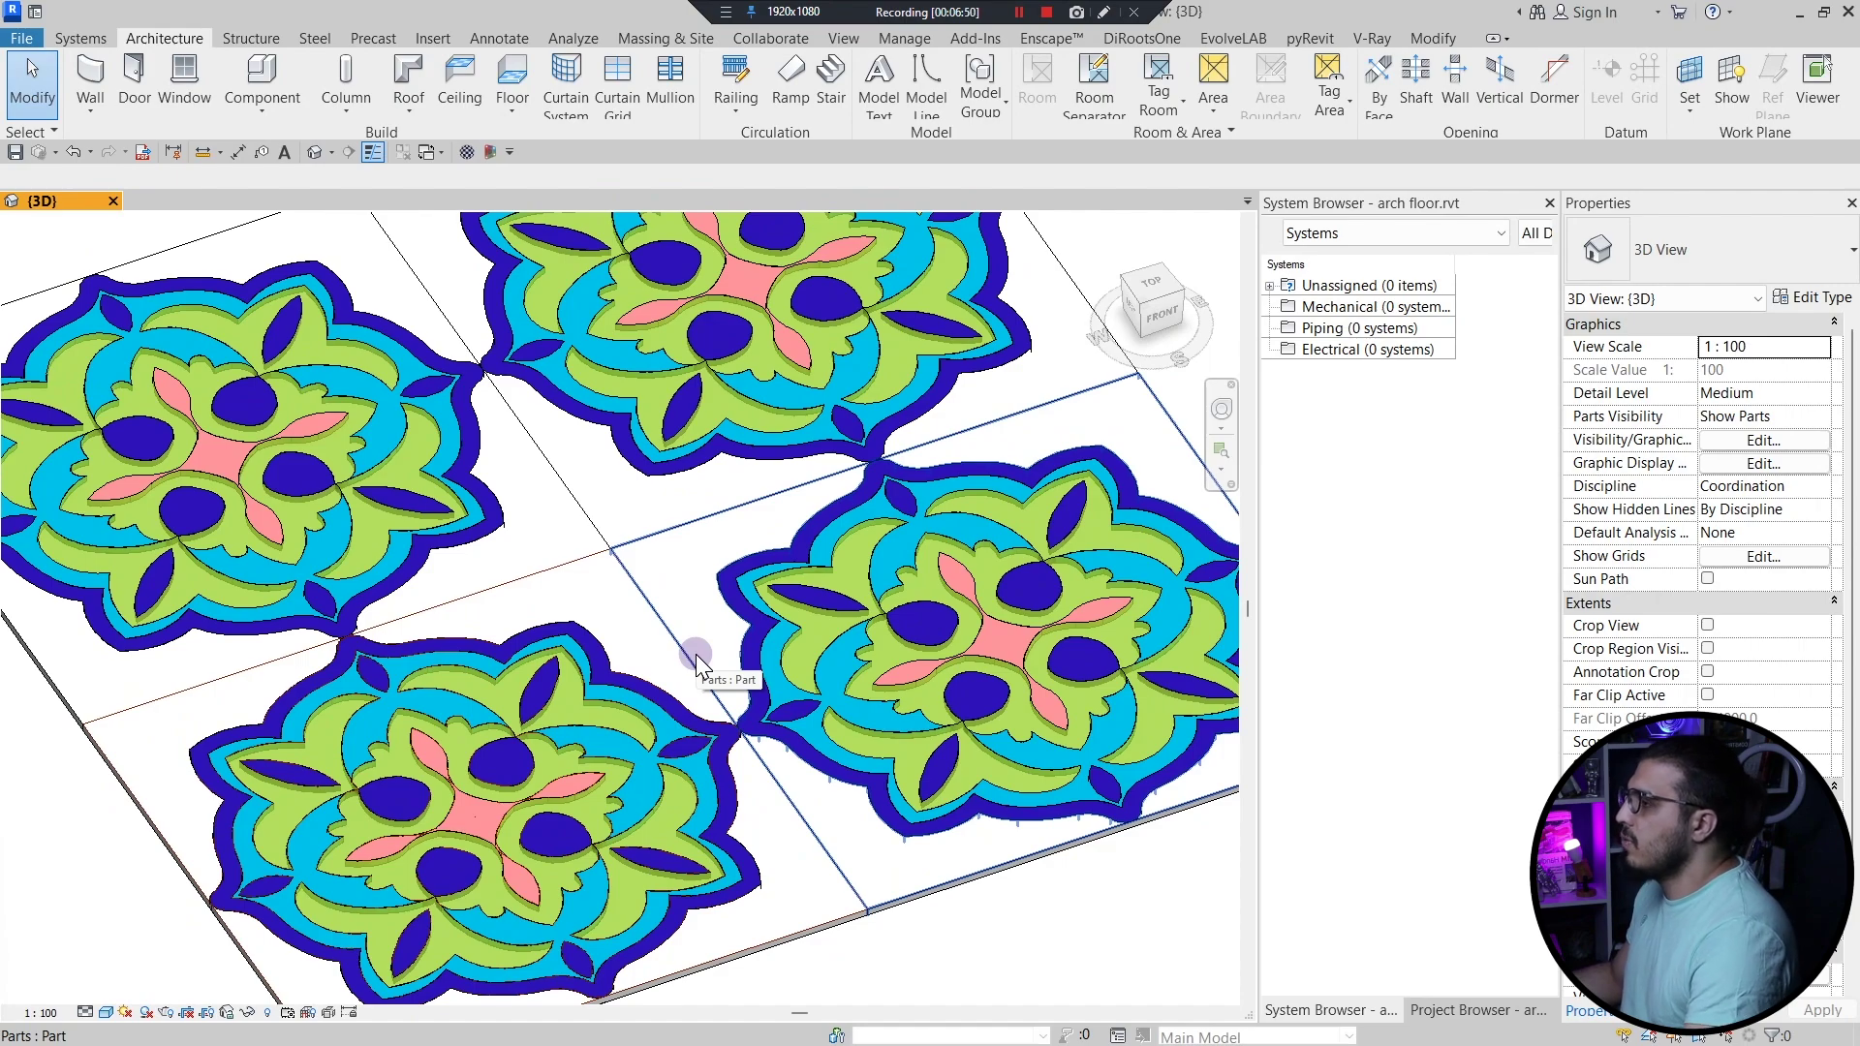
{"action": "scroll", "coordinate": [694, 668], "scroll_direction": "down", "scroll_amount": 6}
{"action": "middle_click_drag", "start_coordinate": [907, 574], "coordinate": [718, 622]}
{"action": "scroll", "coordinate": [726, 616], "scroll_direction": "up", "scroll_amount": 7}
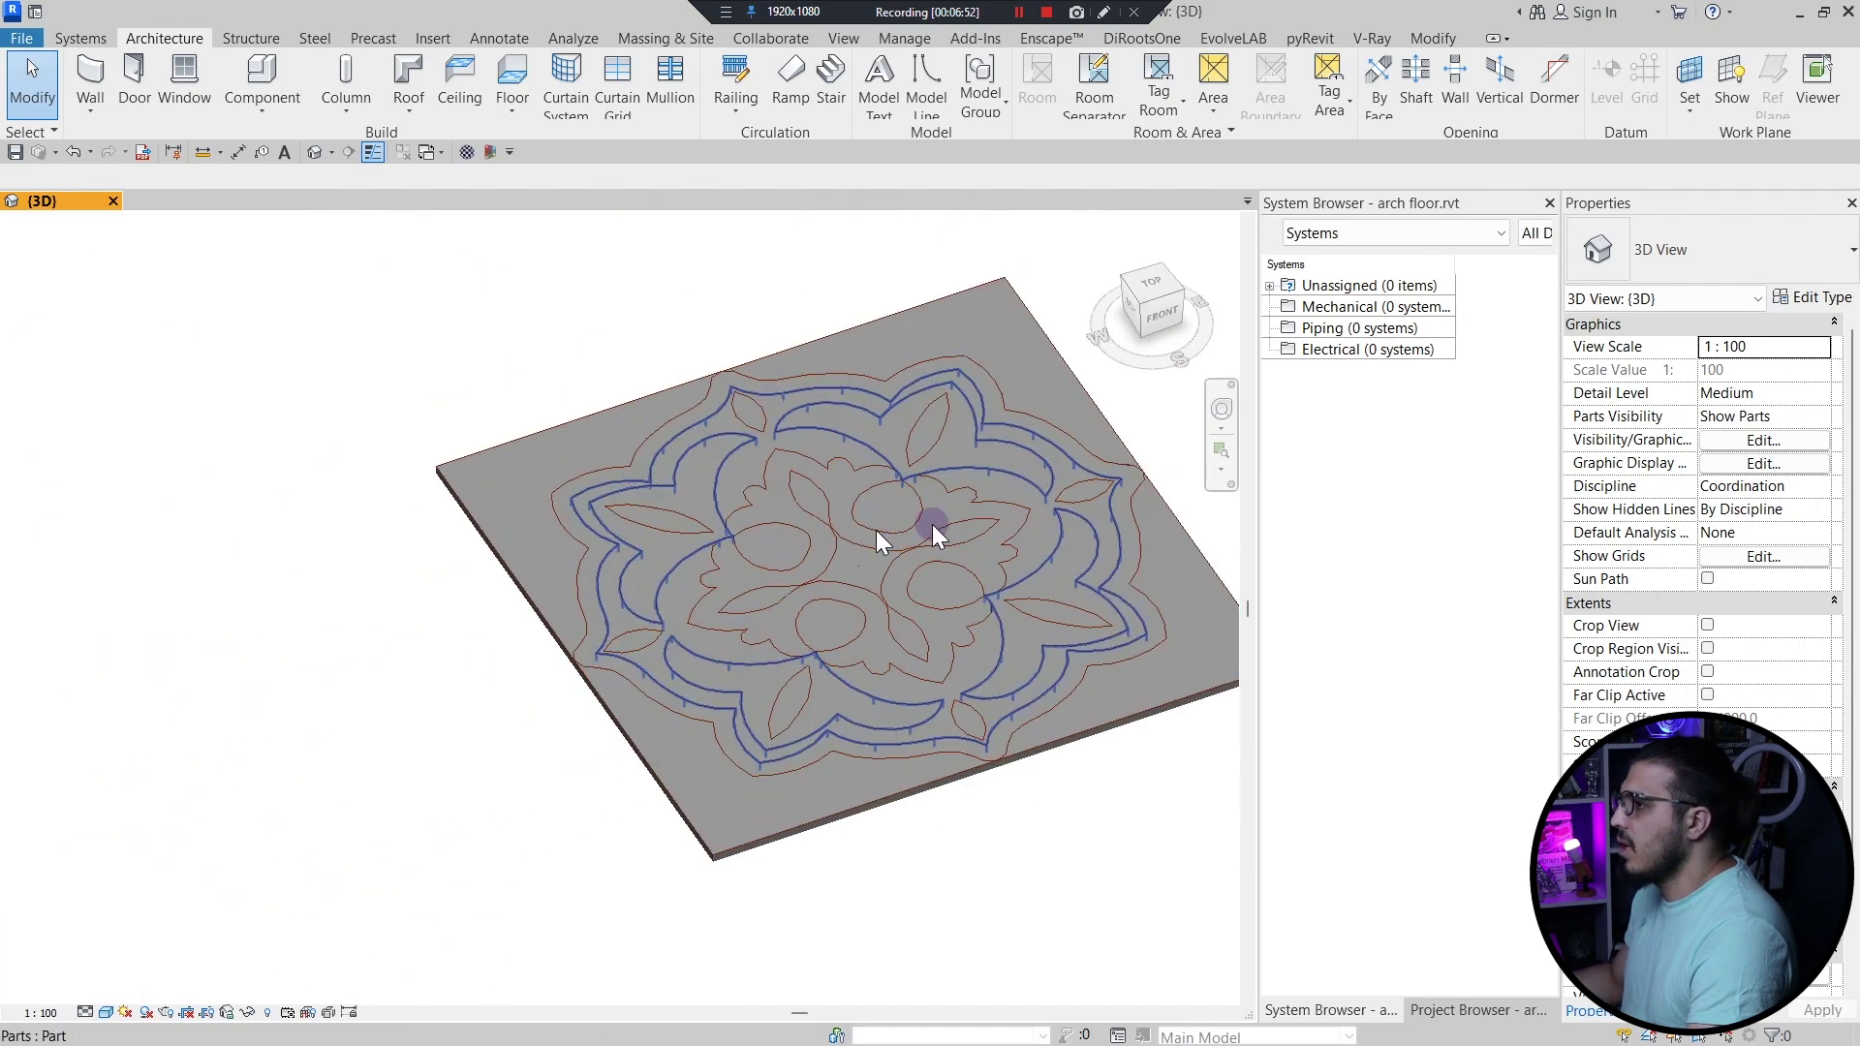
{"action": "scroll", "coordinate": [921, 341], "scroll_direction": "down", "scroll_amount": 3}
{"action": "middle_click_drag", "start_coordinate": [426, 630], "coordinate": [1303, 378]}
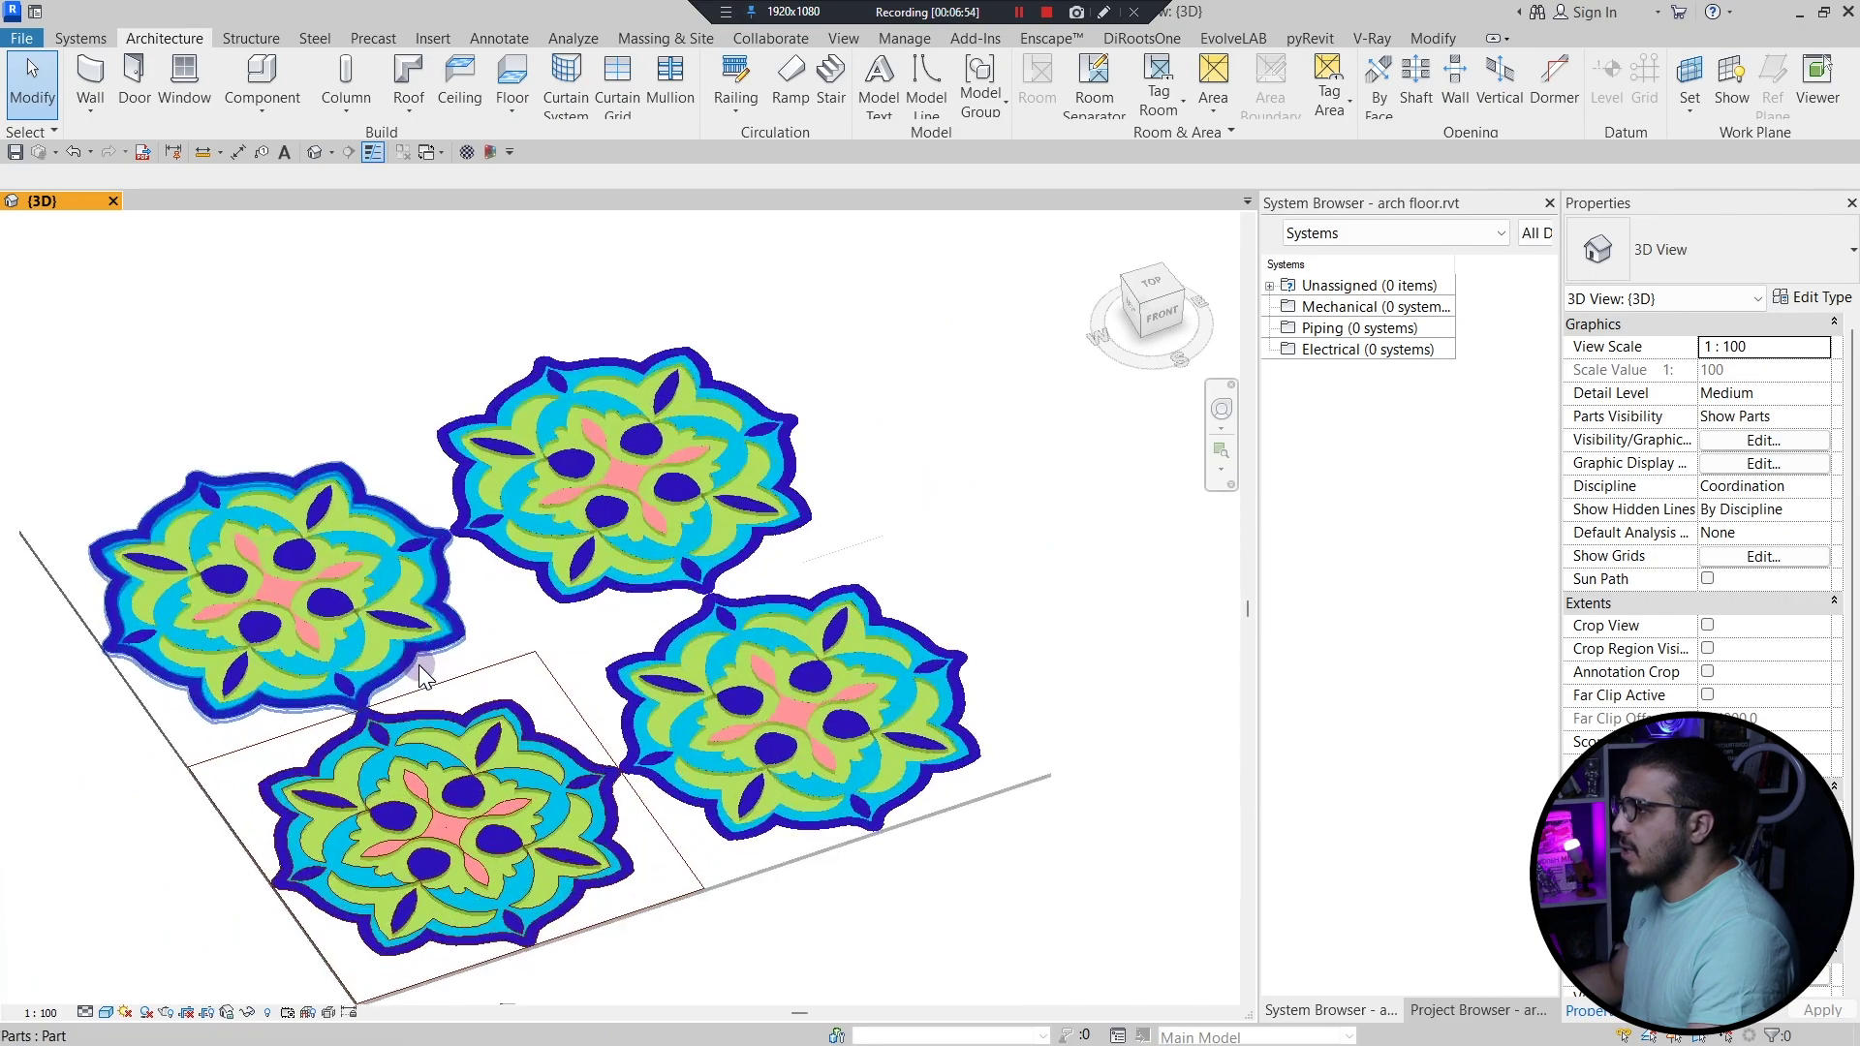
- Select the pink central star part of the upper-left coloured medallion to inspect its properties
{"action": "scroll", "coordinate": [418, 664], "scroll_direction": "up", "scroll_amount": 3}
{"action": "middle_click_drag", "start_coordinate": [499, 690], "coordinate": [872, 723]}
{"action": "scroll", "coordinate": [717, 600], "scroll_direction": "up", "scroll_amount": 4}
{"action": "scroll", "coordinate": [503, 557], "scroll_direction": "down", "scroll_amount": 2}
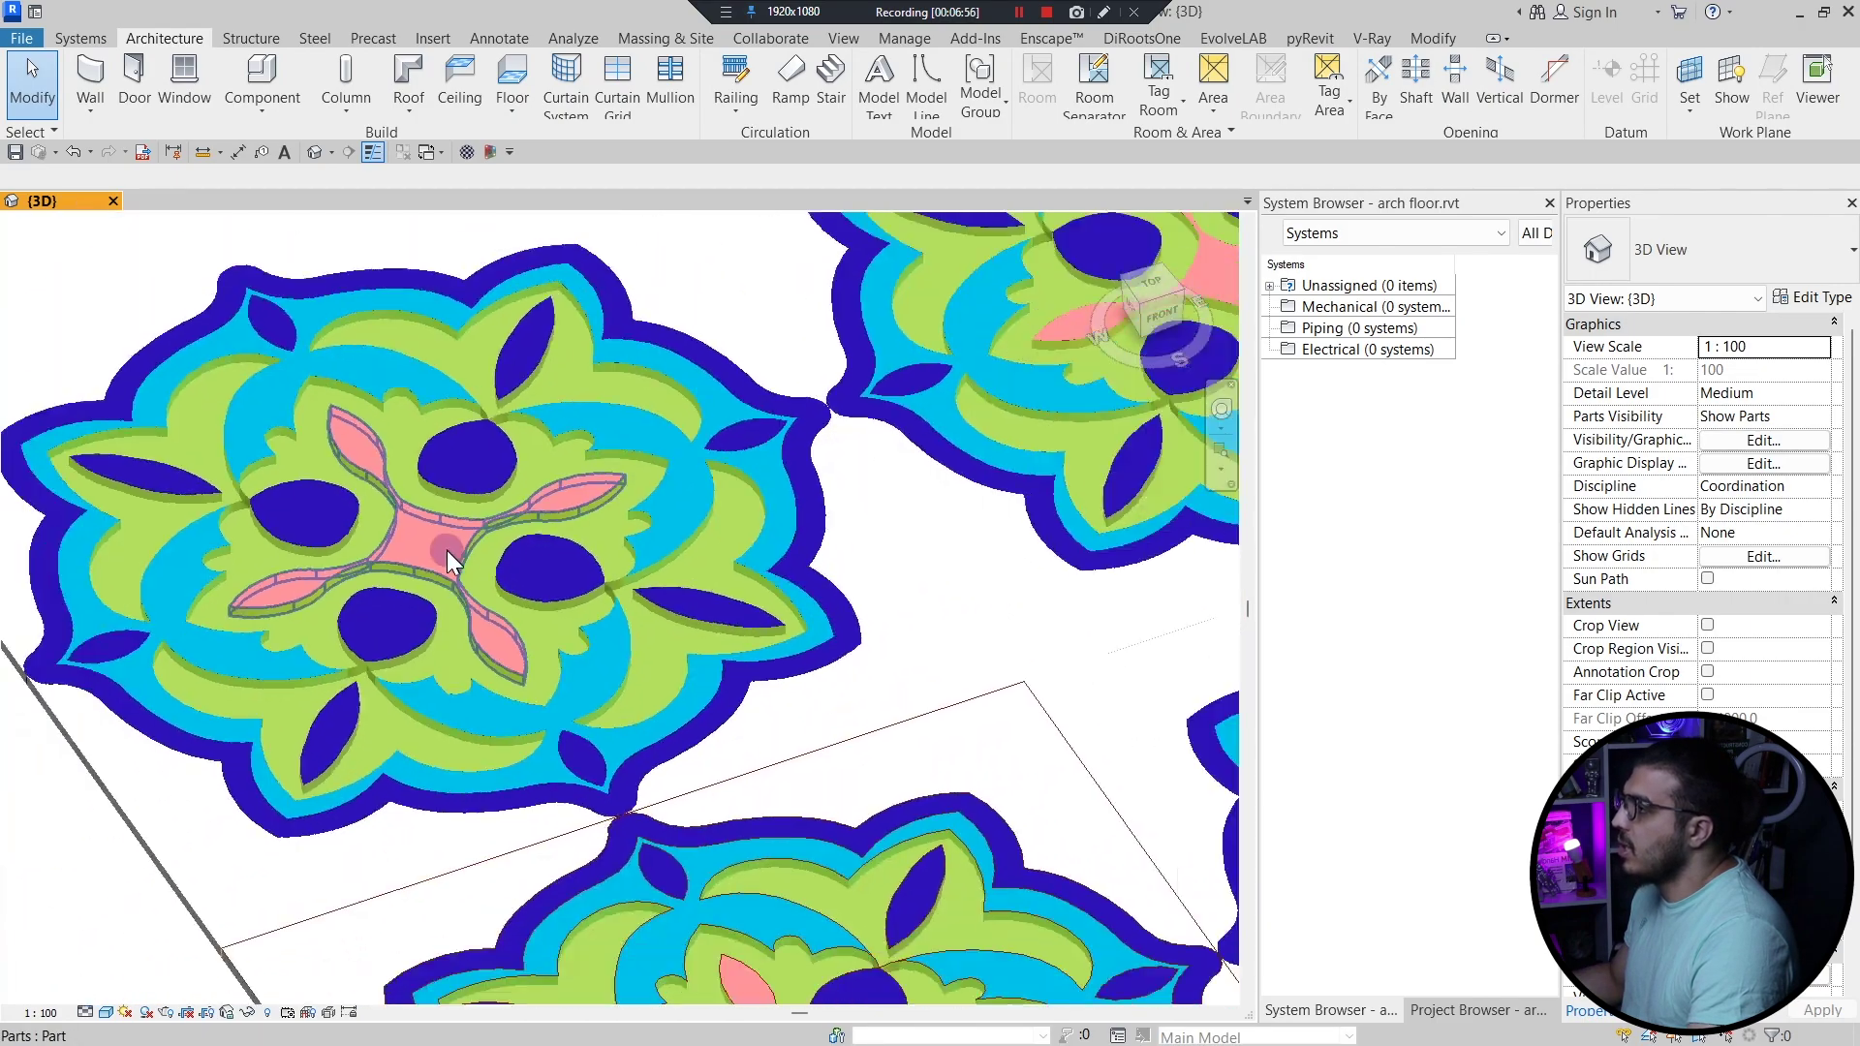
{"action": "scroll", "coordinate": [445, 550], "scroll_direction": "down", "scroll_amount": 5}
{"action": "left_click", "coordinate": [446, 550]}
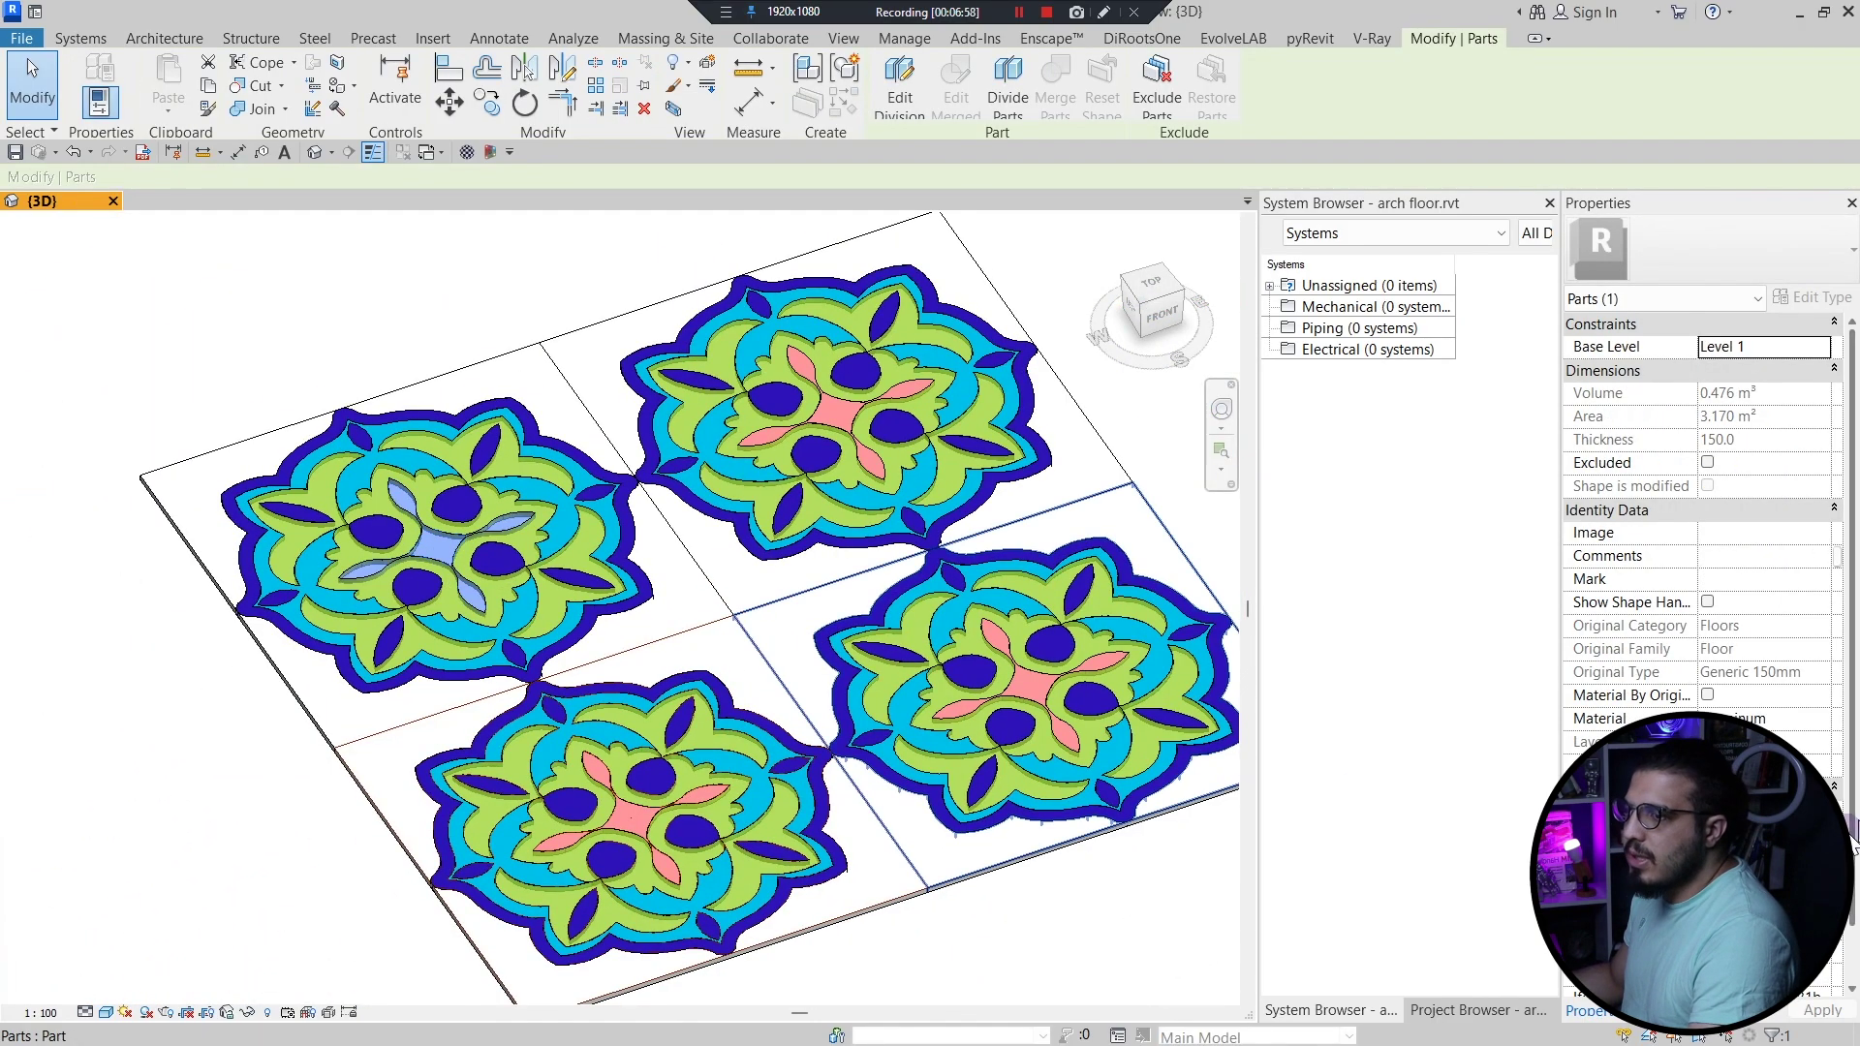